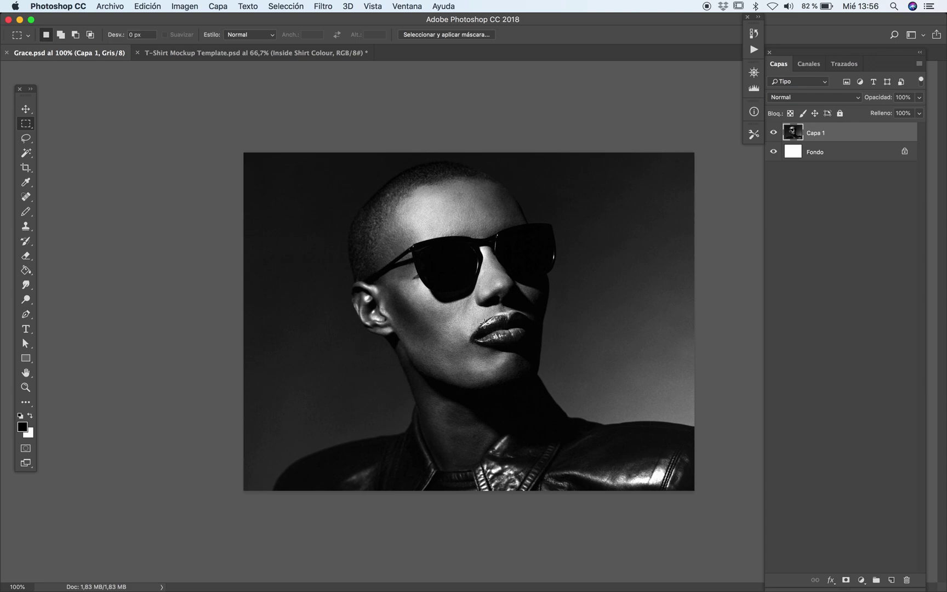
click(185, 6)
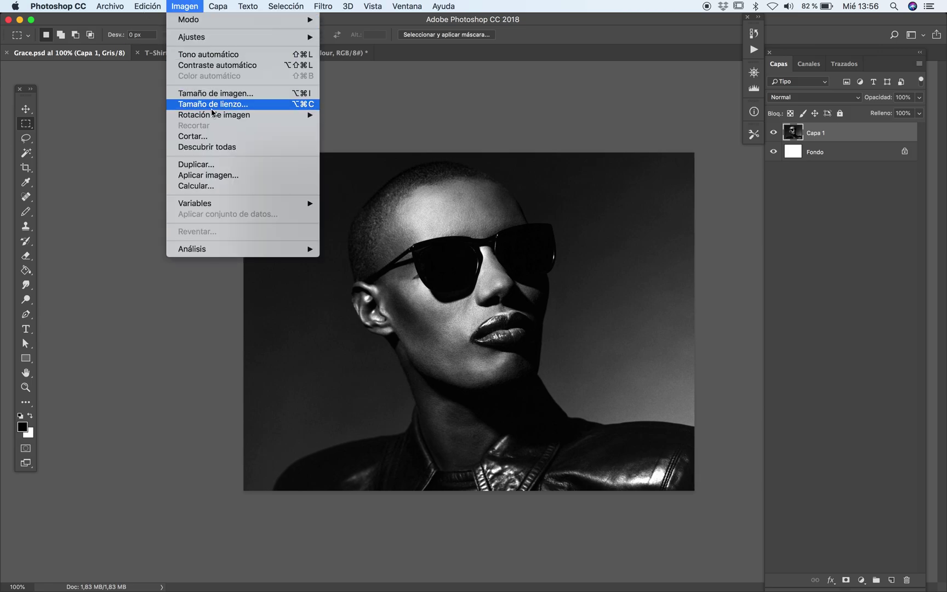
click(239, 105)
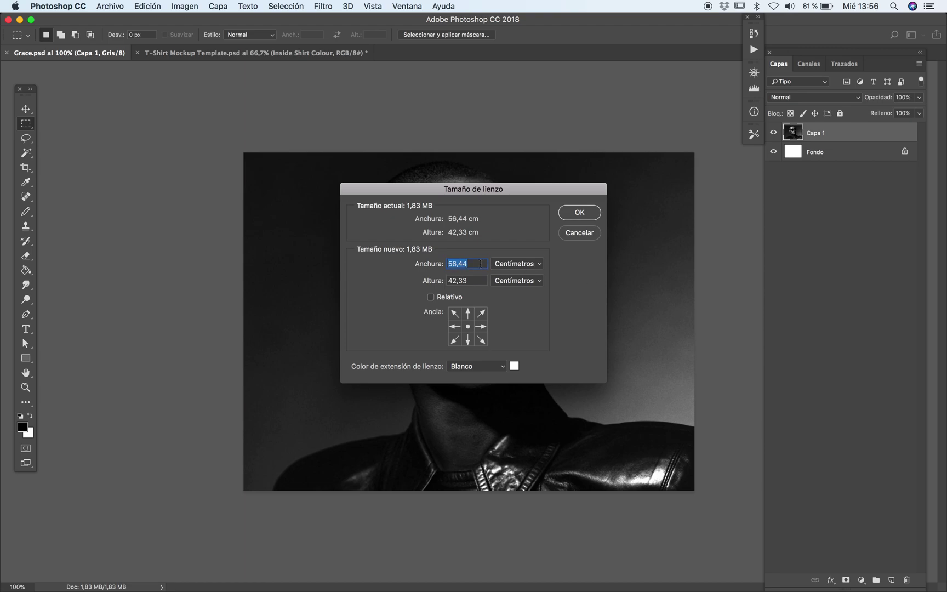
click(590, 236)
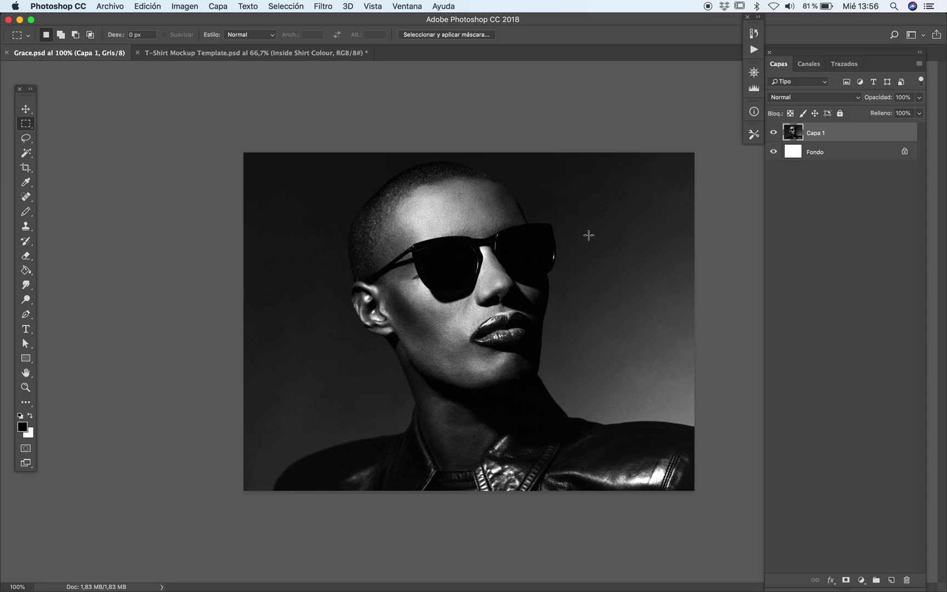
Create a new blank document 28 cm wide and 42 cm high
key(super+n)
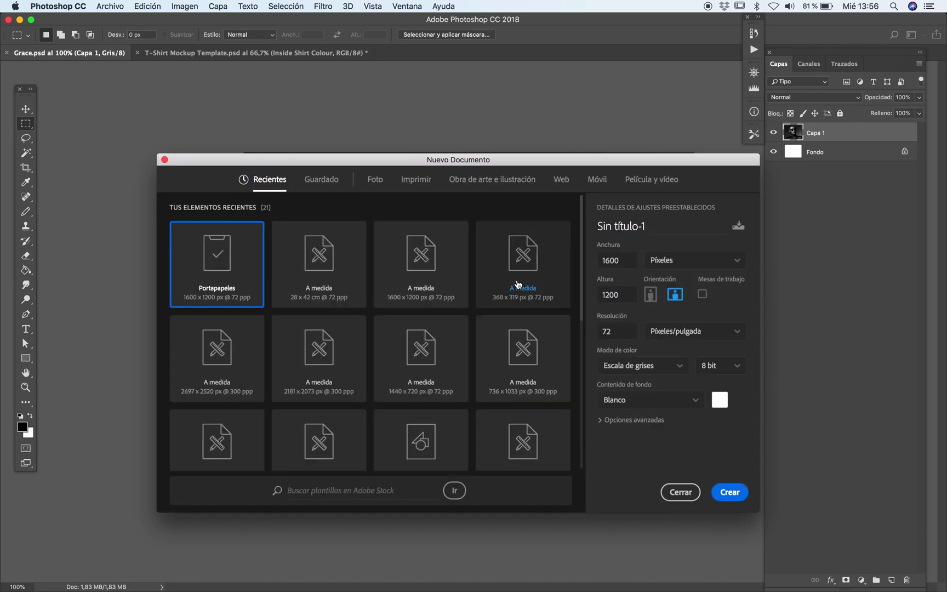
click(678, 261)
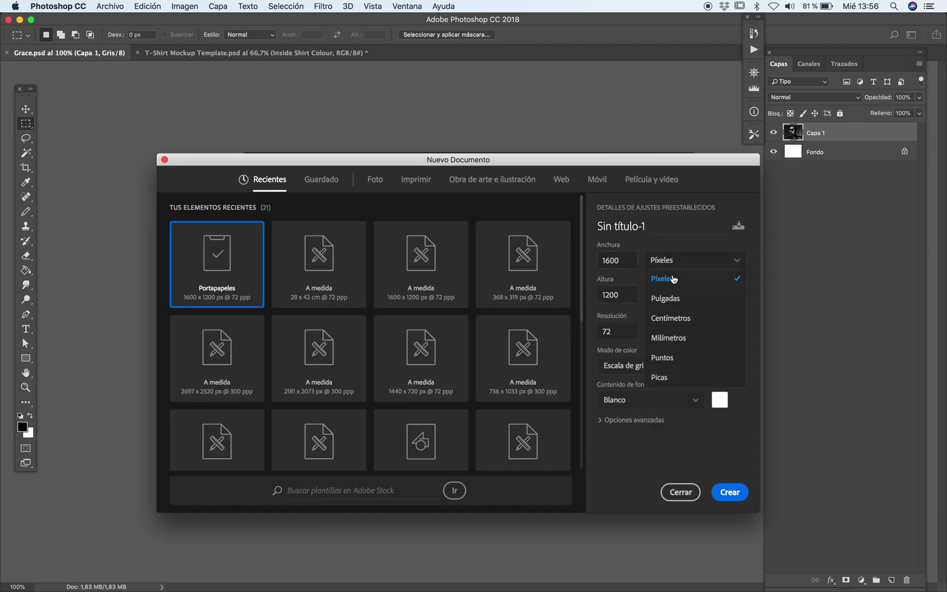
click(671, 318)
double_click(623, 255)
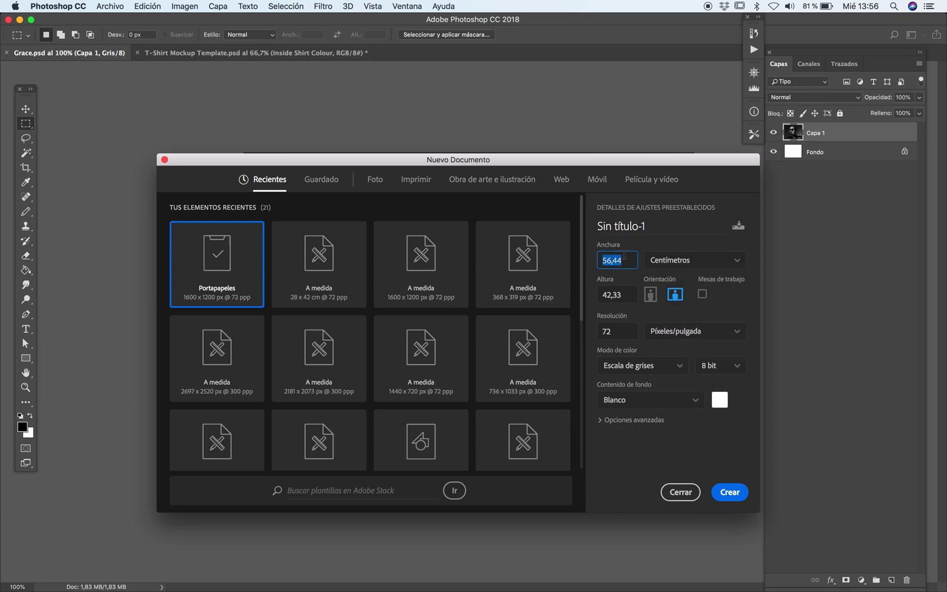
text(28)
key(Tab)
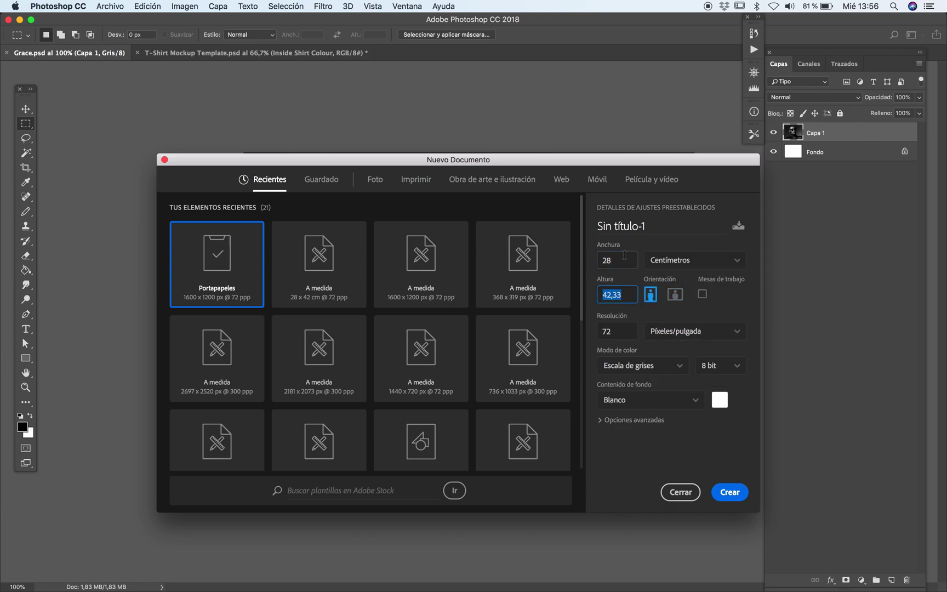
text(42)
click(728, 491)
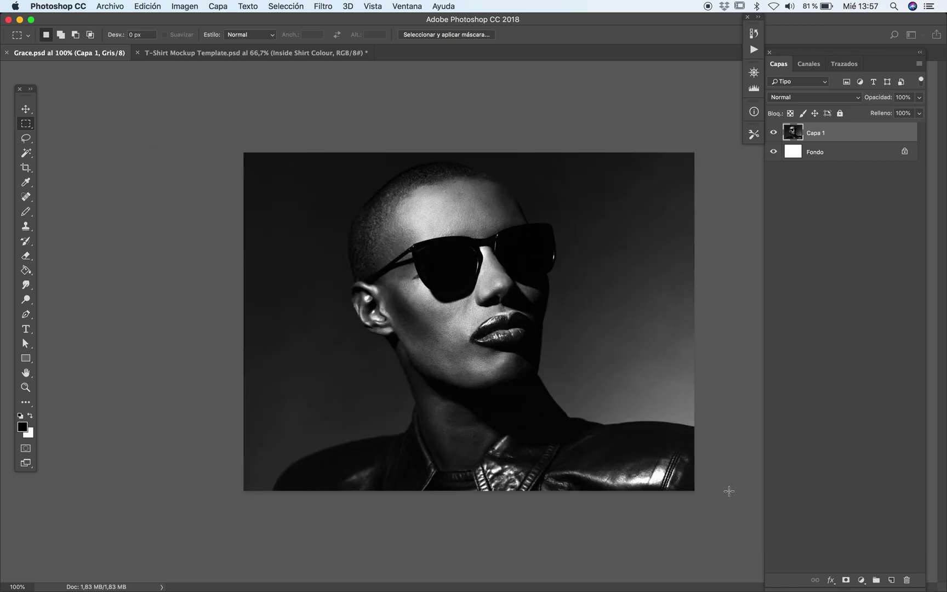
Copy the whole portrait from Grace.psd and paste it into the new portrait-format document
click(74, 54)
drag(196, 131, 775, 577)
key(super+c)
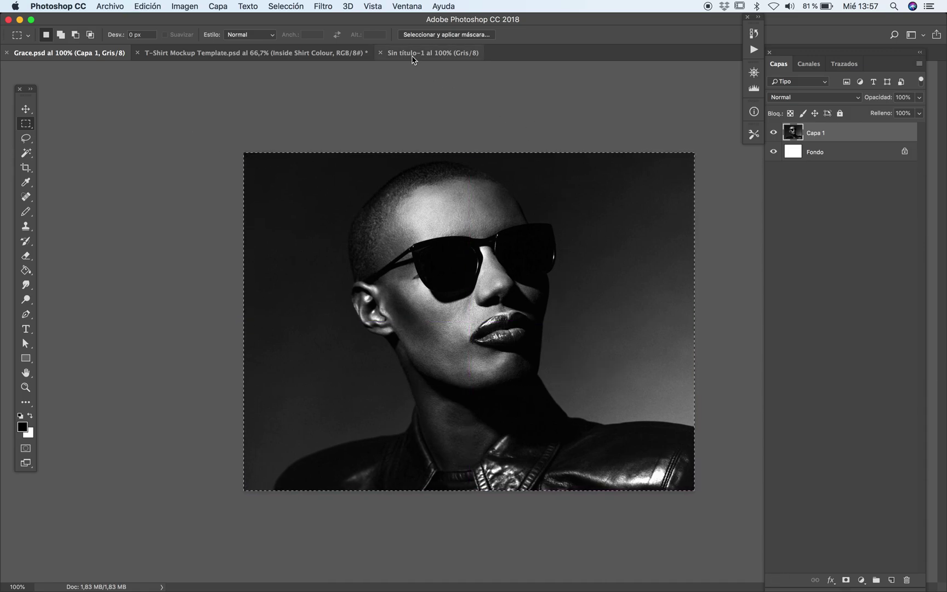
click(416, 54)
key(super+v)
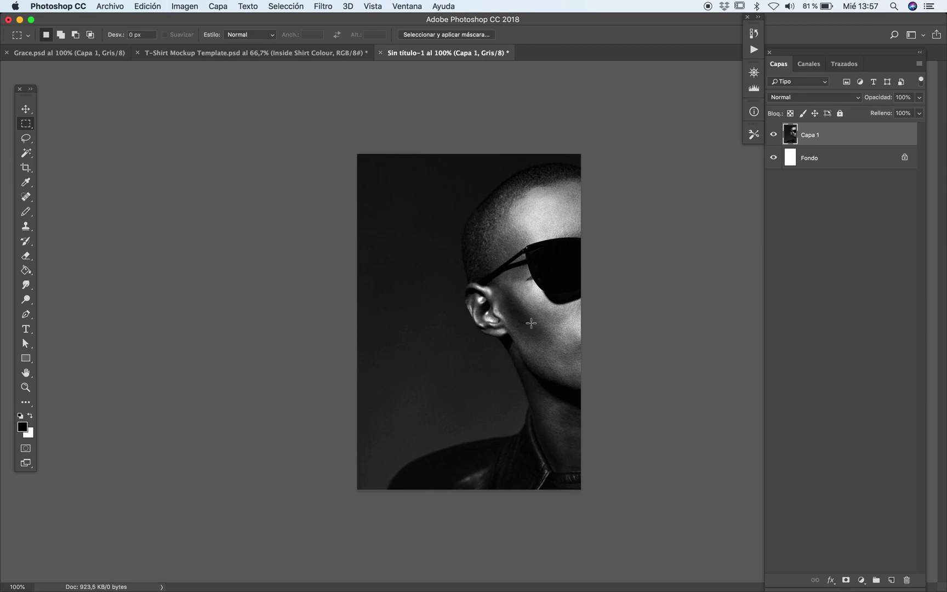
Scale down the pasted portrait and place it against the canvas's lower edge, with the whole face inside the page
key(Tab)
key(super+t)
drag(576, 399, 479, 400)
drag(711, 143, 668, 177)
drag(550, 316, 540, 345)
drag(549, 398, 540, 400)
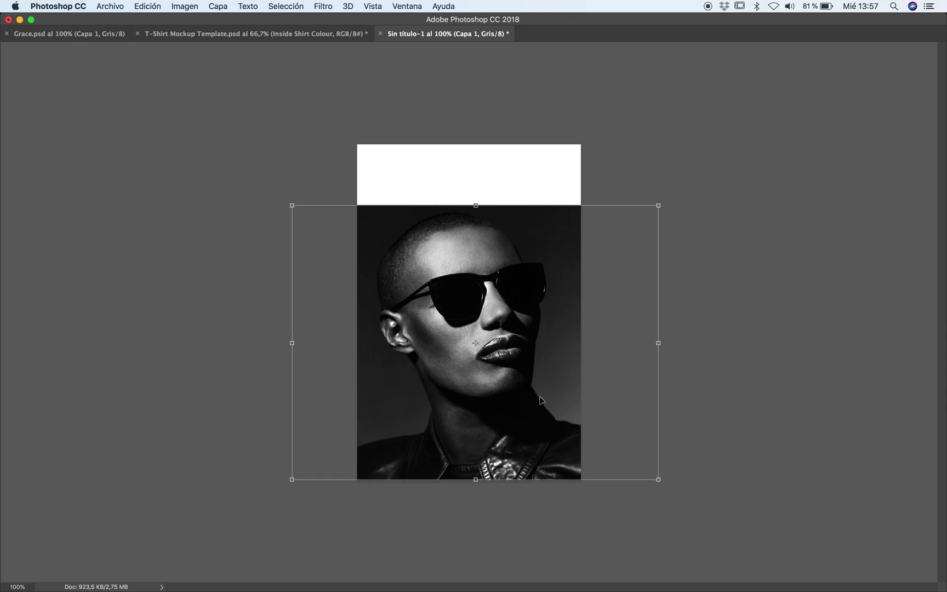
key(Return)
Shift the portrait slightly to the right so the head sits more centred on the canvas
key(z)
click(468, 374)
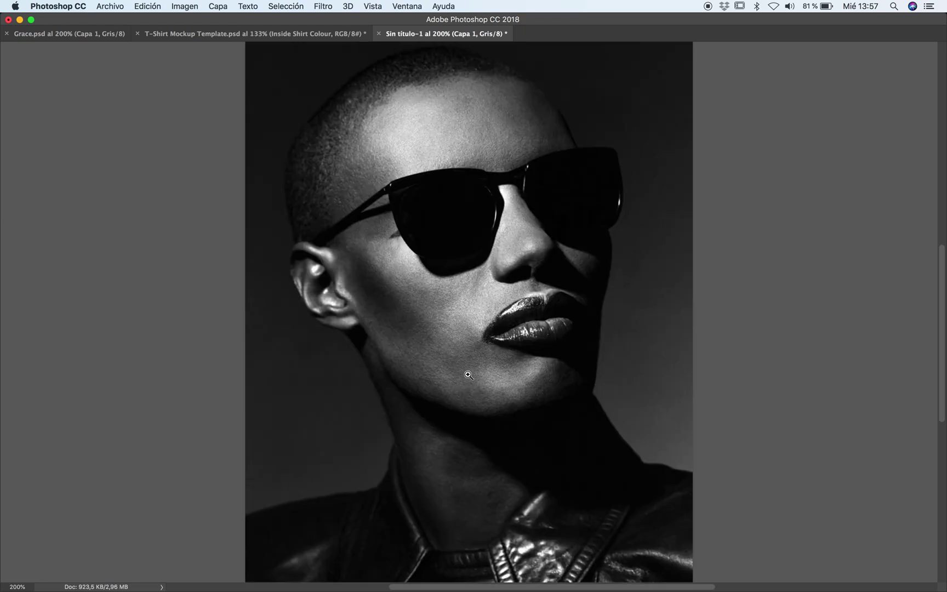
key(super+t)
drag(469, 374, 471, 374)
key(Return)
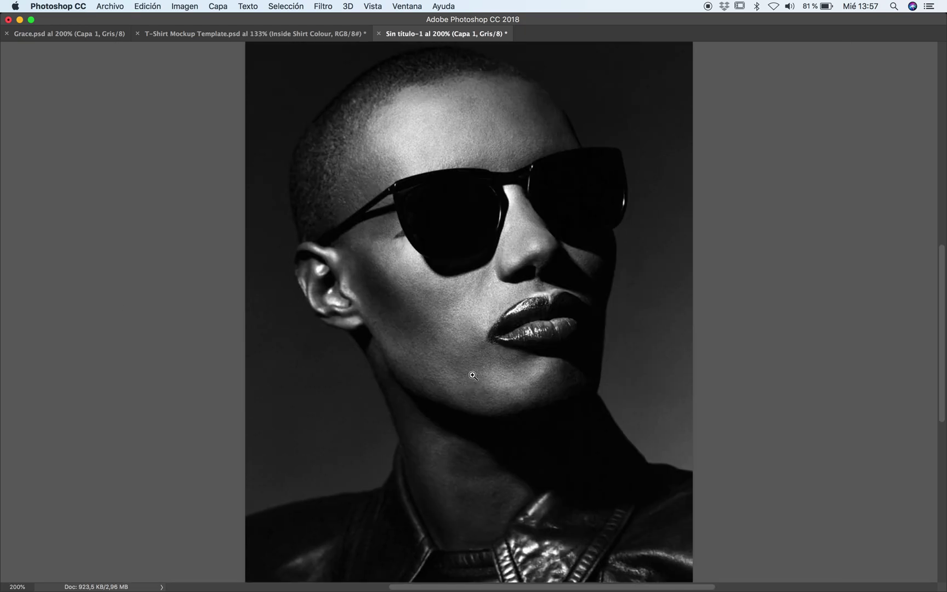
Try to select the empty white strip above the portrait with the rectangular marquee
alt+click(523, 320)
click(481, 355)
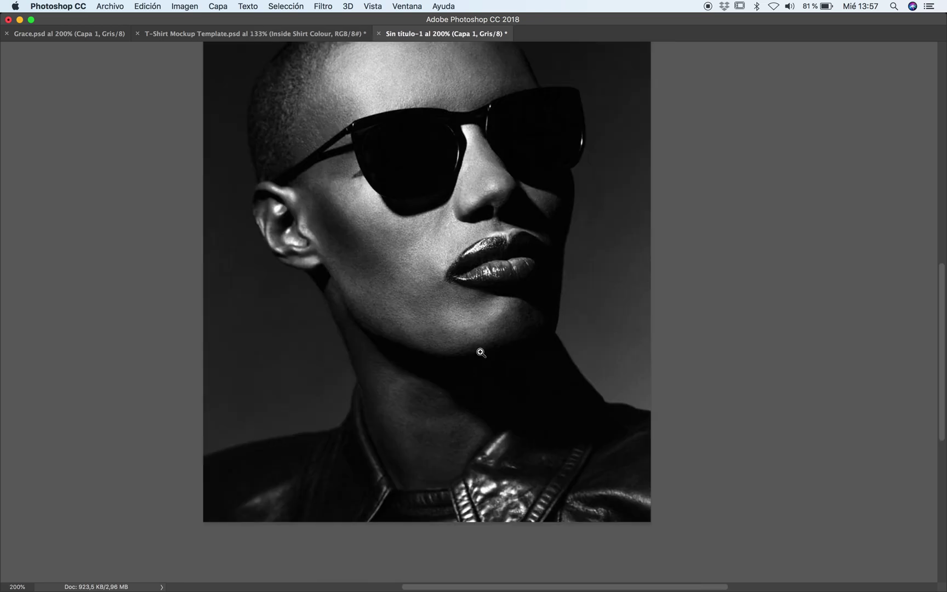
scroll(476, 350, up, 5)
key(m)
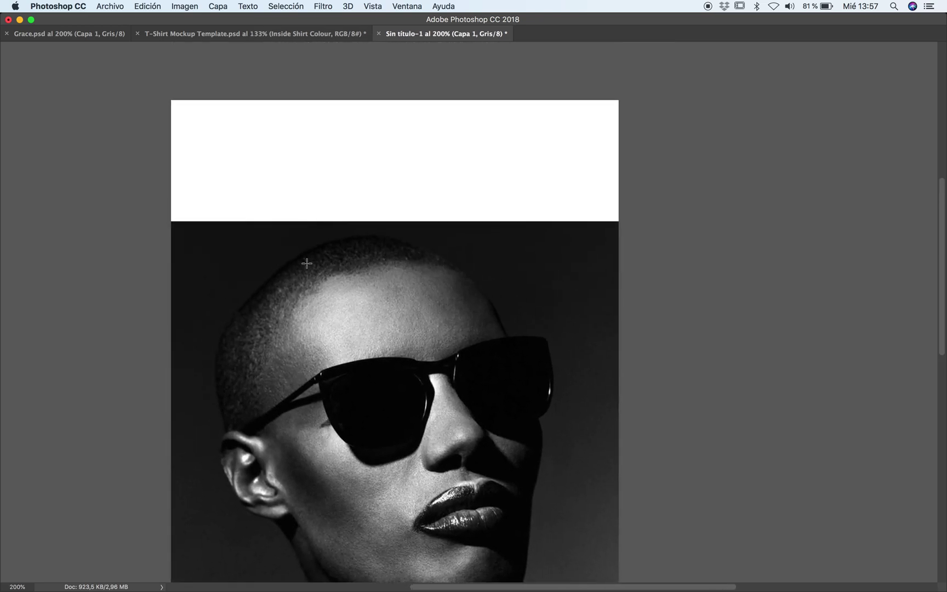
click(151, 86)
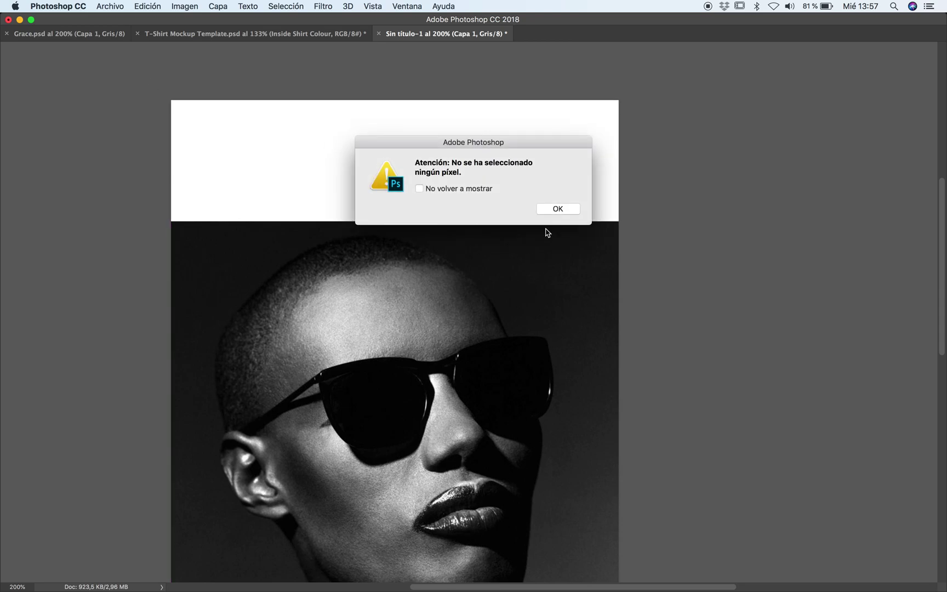
click(559, 214)
Increase the portrait's contrast with Levels, raising the black input, brightening the midtones and lowering the white input to 177
key(super+l)
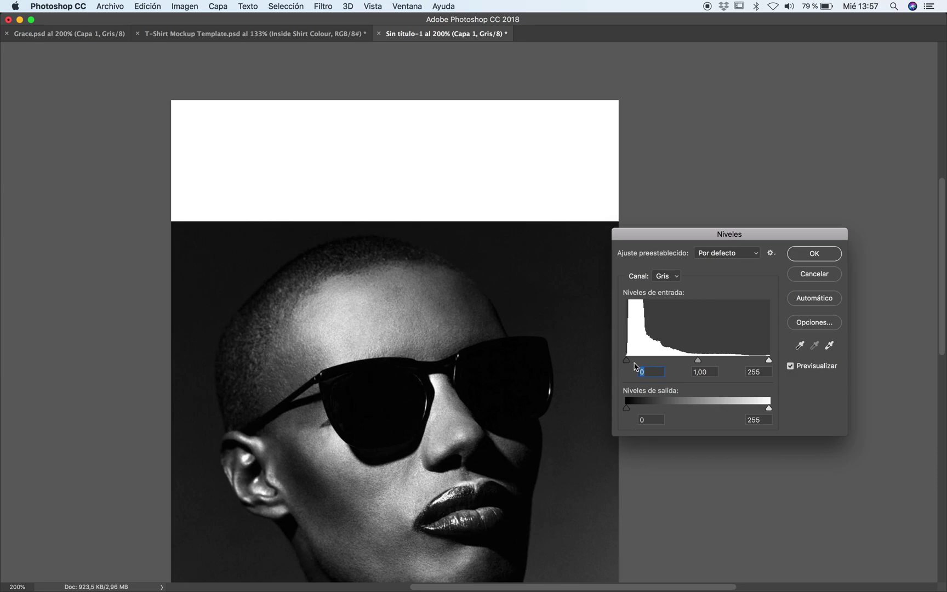
drag(629, 361, 645, 362)
drag(767, 363, 669, 363)
scroll(462, 389, down, 5)
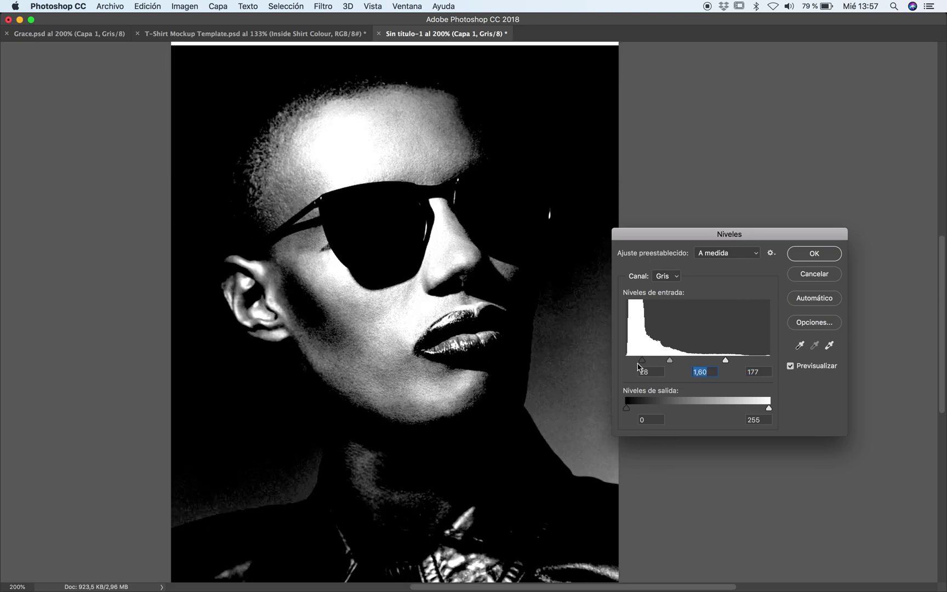
drag(638, 365, 632, 365)
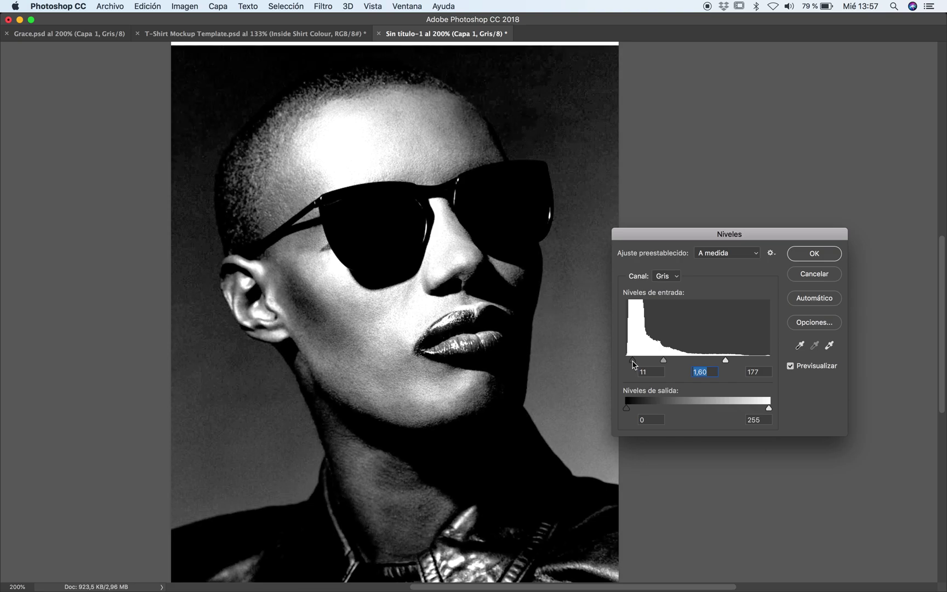
click(634, 364)
drag(662, 362, 663, 363)
click(664, 362)
drag(634, 363, 635, 362)
click(633, 362)
click(815, 254)
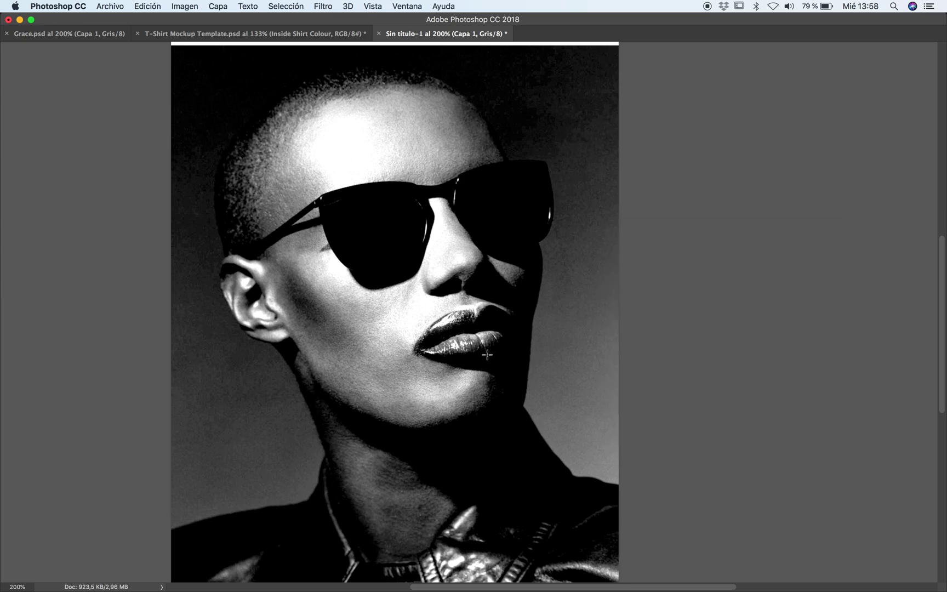
Select the empty white strip above the portrait, fill it with black and clear the selection
alt+click(450, 363)
click(450, 363)
drag(413, 296, 417, 428)
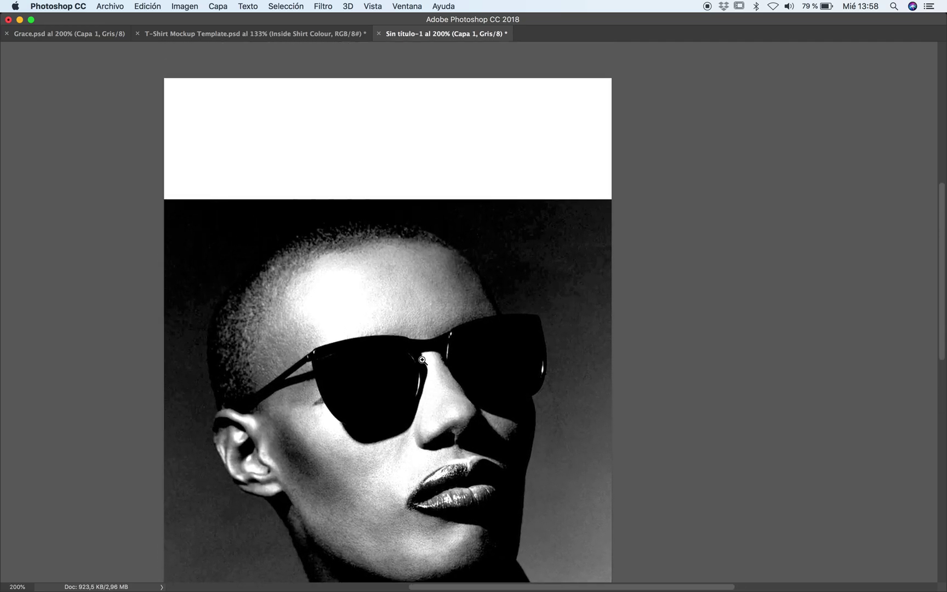
drag(135, 61, 653, 201)
key(g)
key(Tab)
click(330, 179)
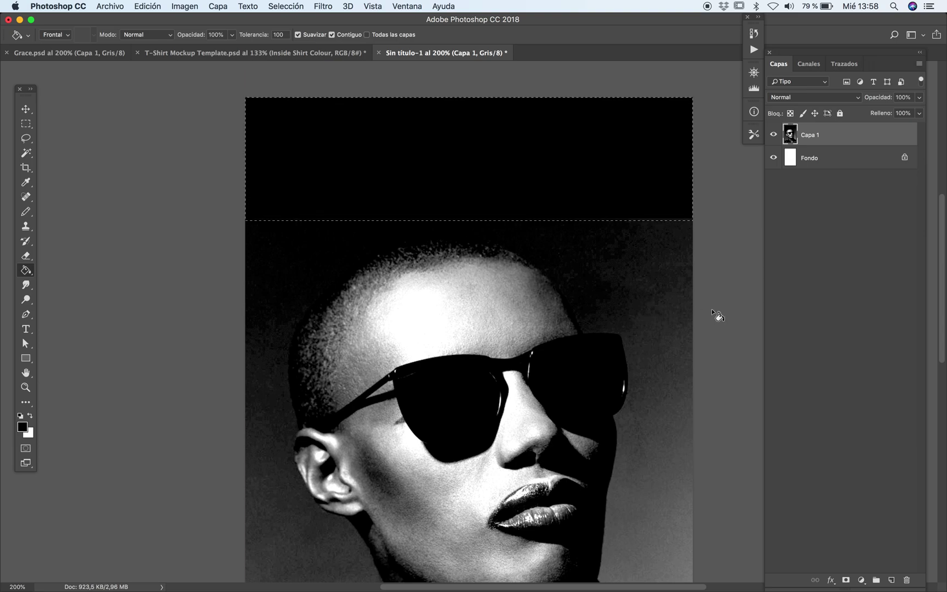
key(m)
key(super+d)
Reset the Levels black point by sampling the dark background along the seam below the black strip
key(z)
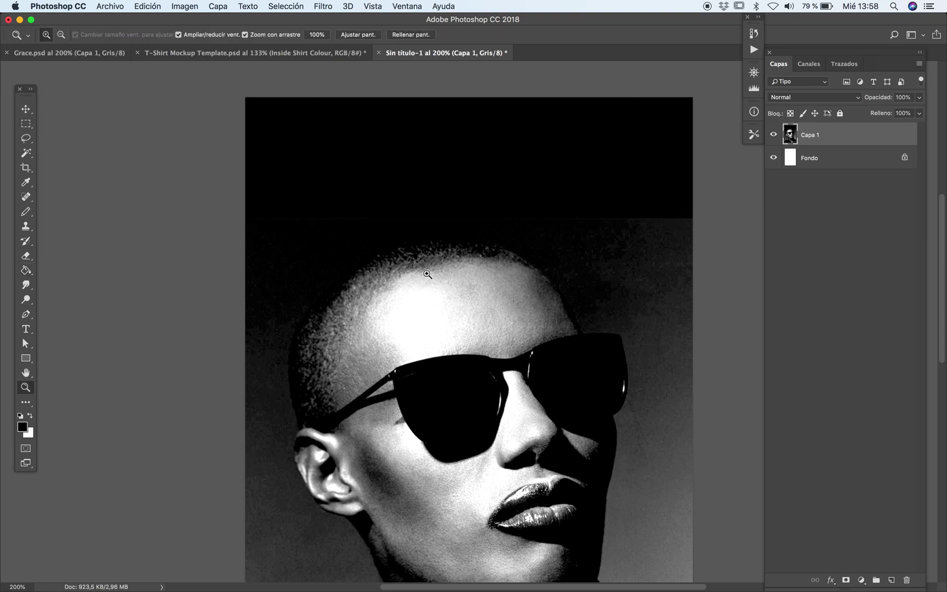
click(426, 274)
drag(662, 302, 408, 283)
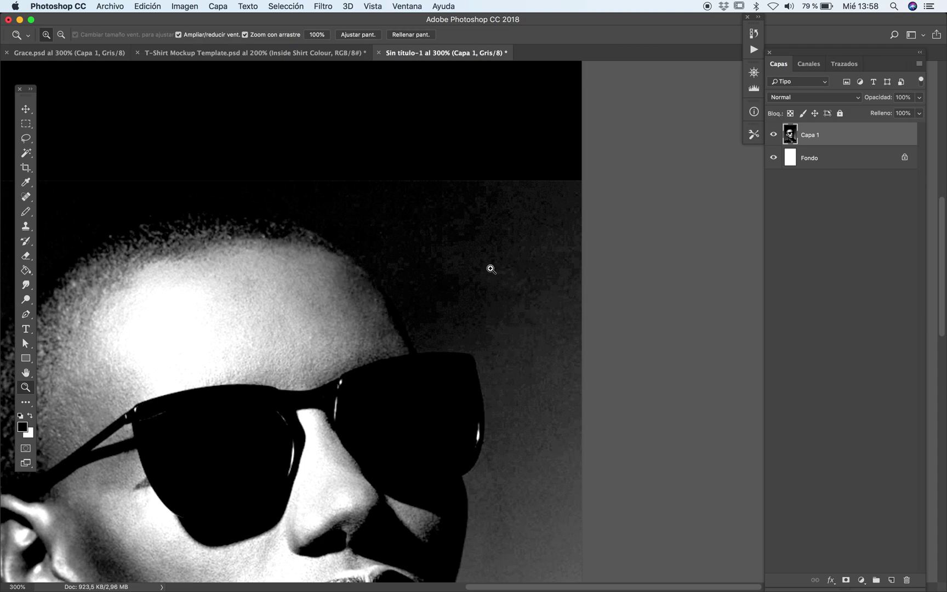
click(501, 228)
alt+click(438, 287)
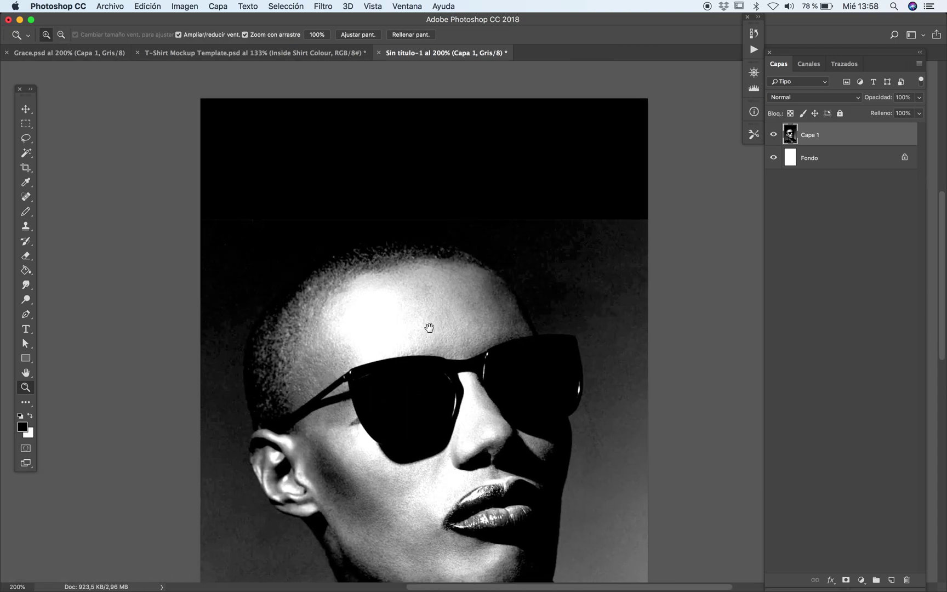
key(super+l)
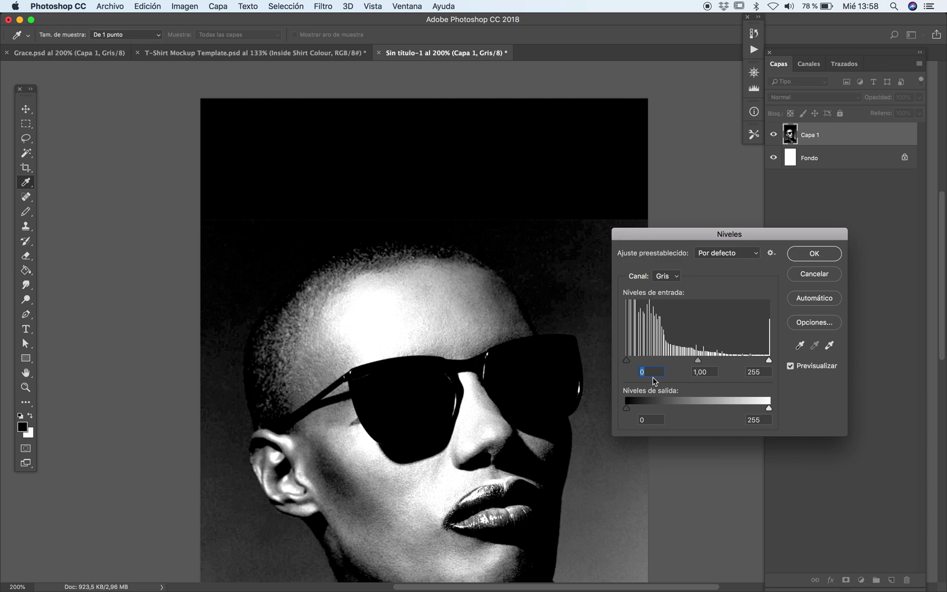
click(800, 345)
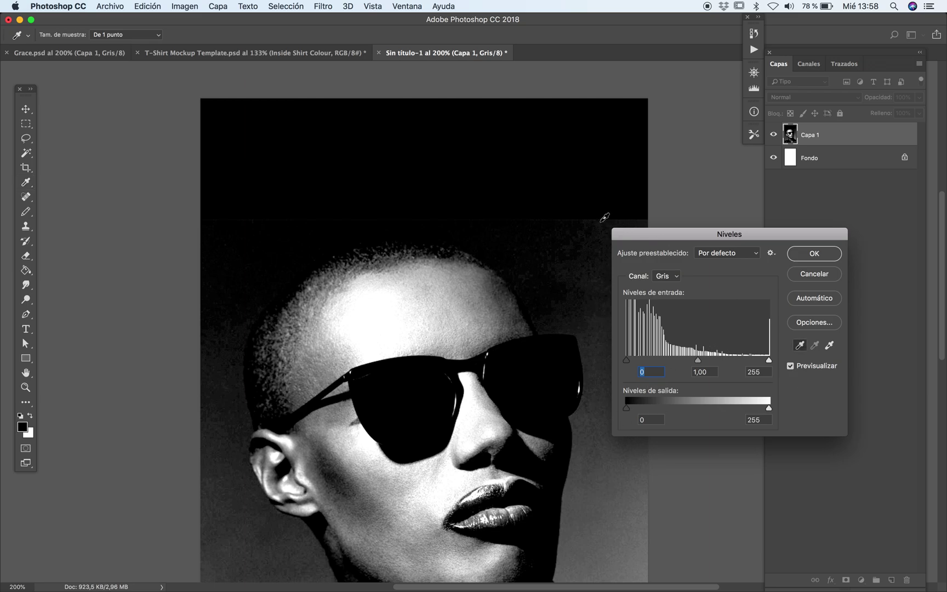
click(601, 222)
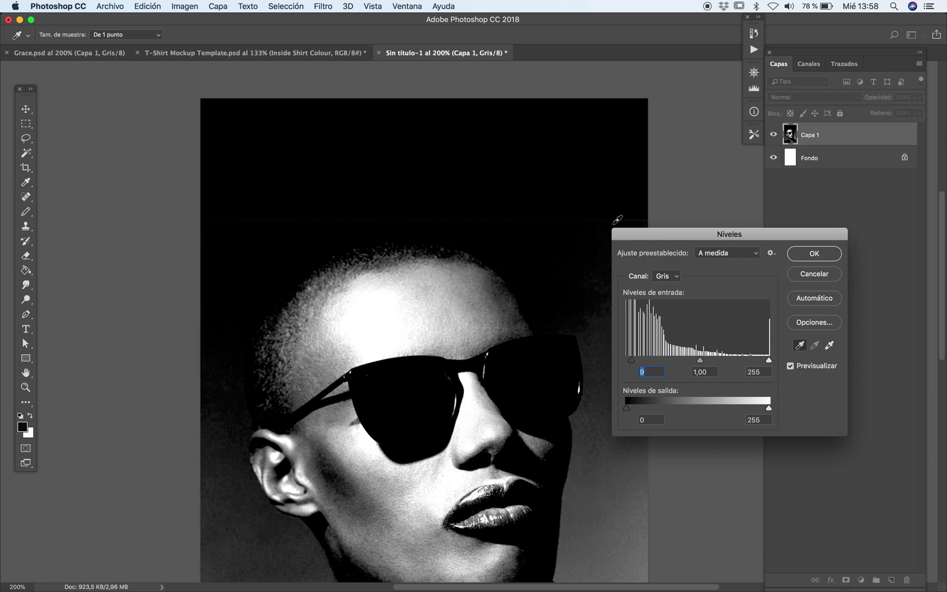
drag(630, 237, 776, 203)
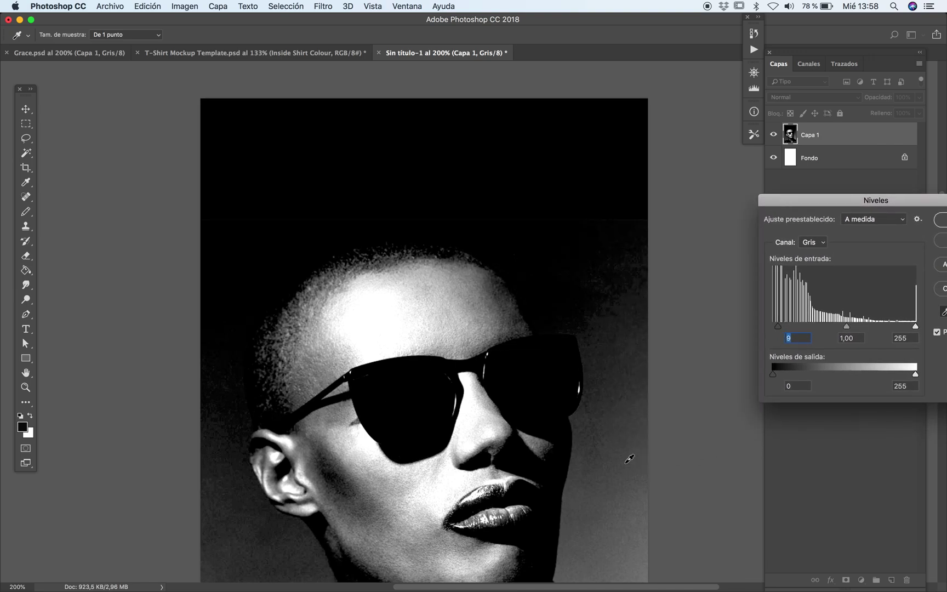
drag(872, 214, 710, 201)
click(794, 208)
Fill the white Fondo layer with the black foreground colour using the Paint Bucket
key(z)
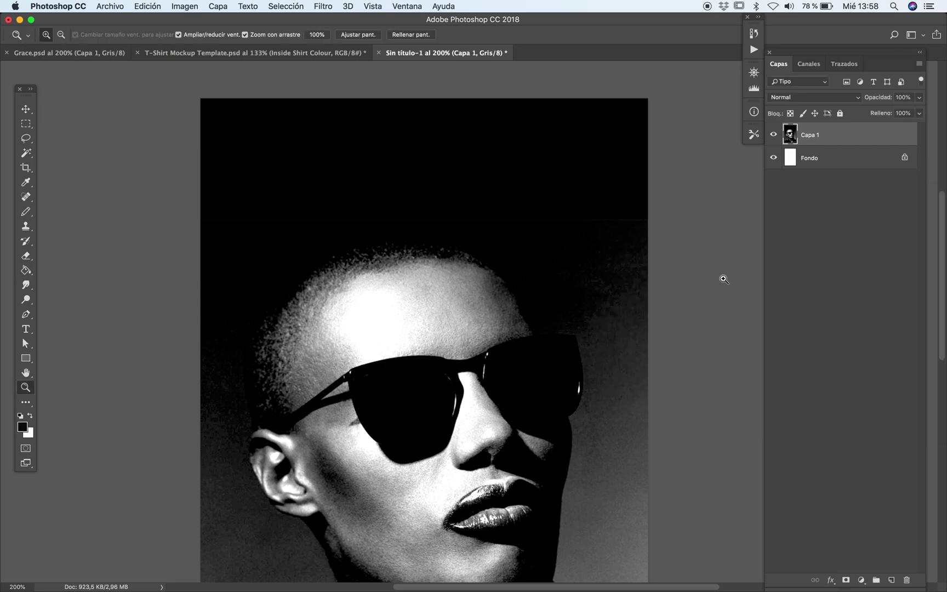
key(Tab)
alt+click(499, 403)
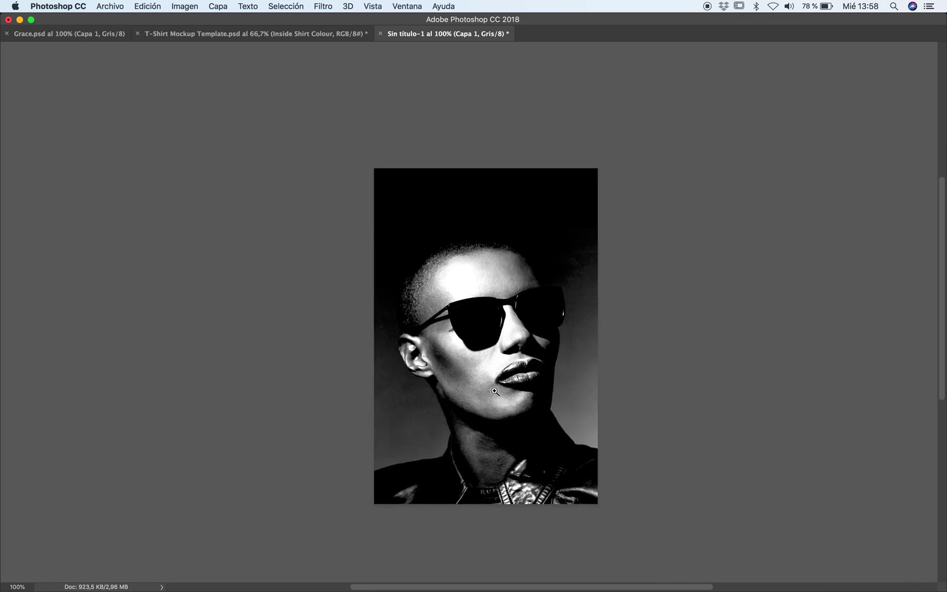
click(492, 390)
scroll(466, 378, down, 5)
click(467, 362)
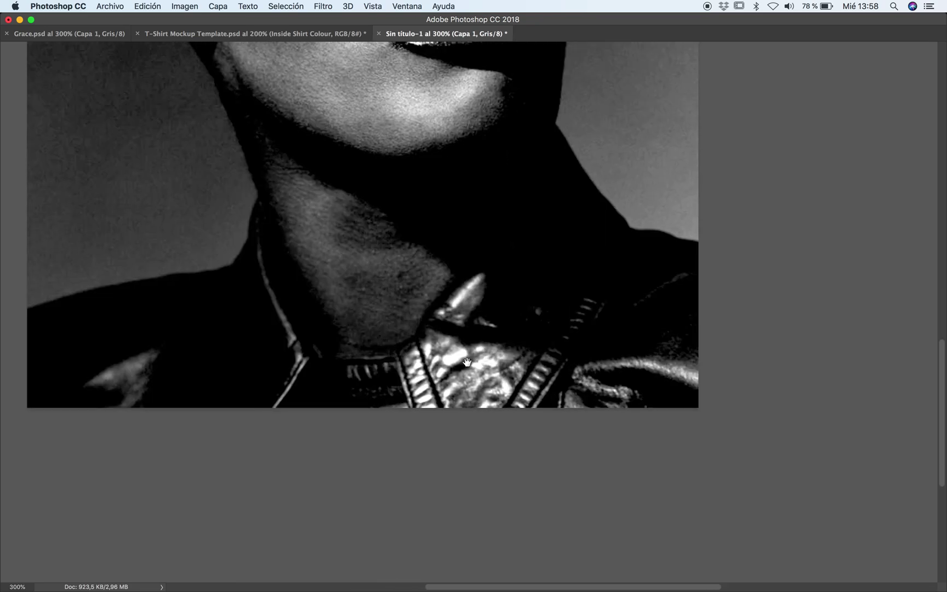
drag(467, 363, 417, 384)
key(Tab)
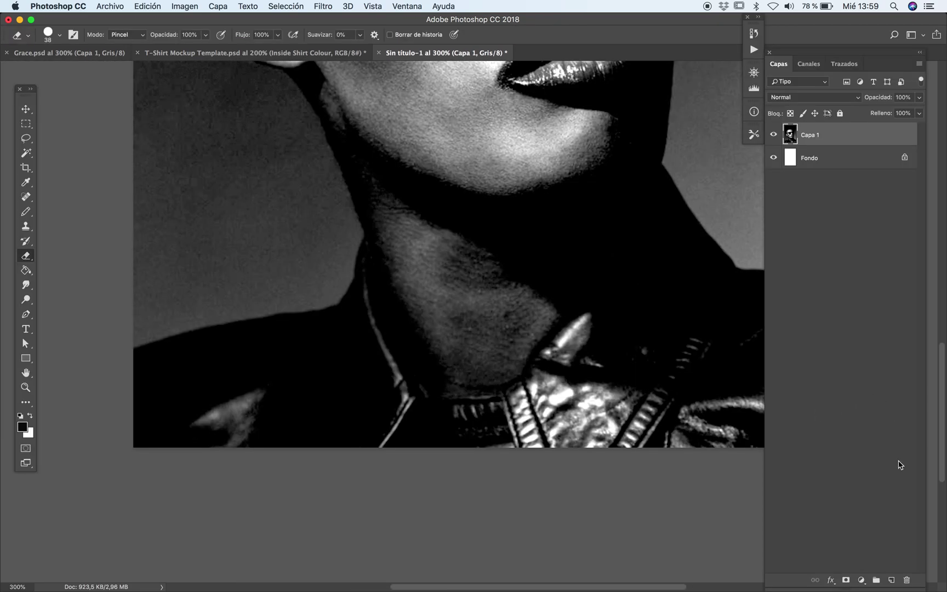
click(825, 165)
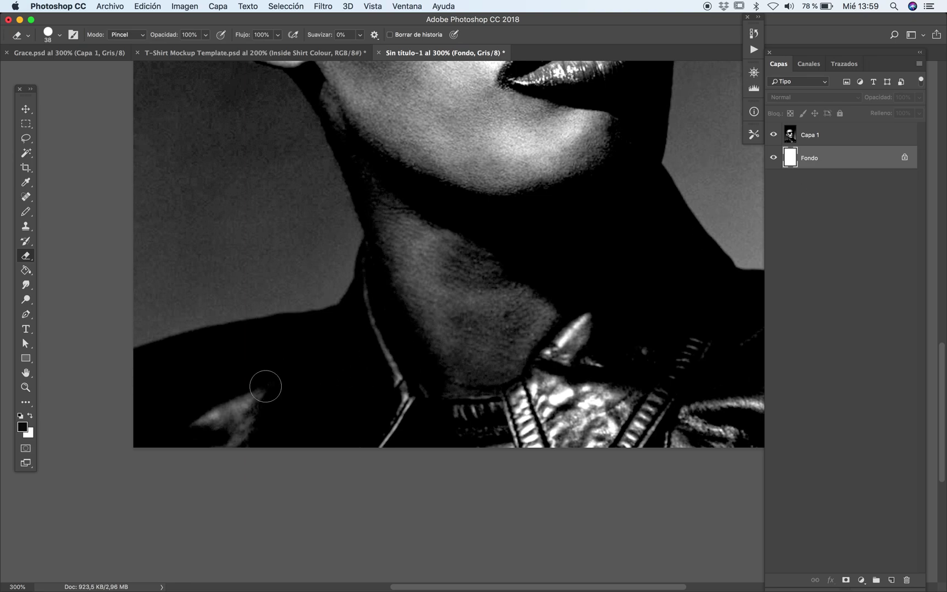
key(g)
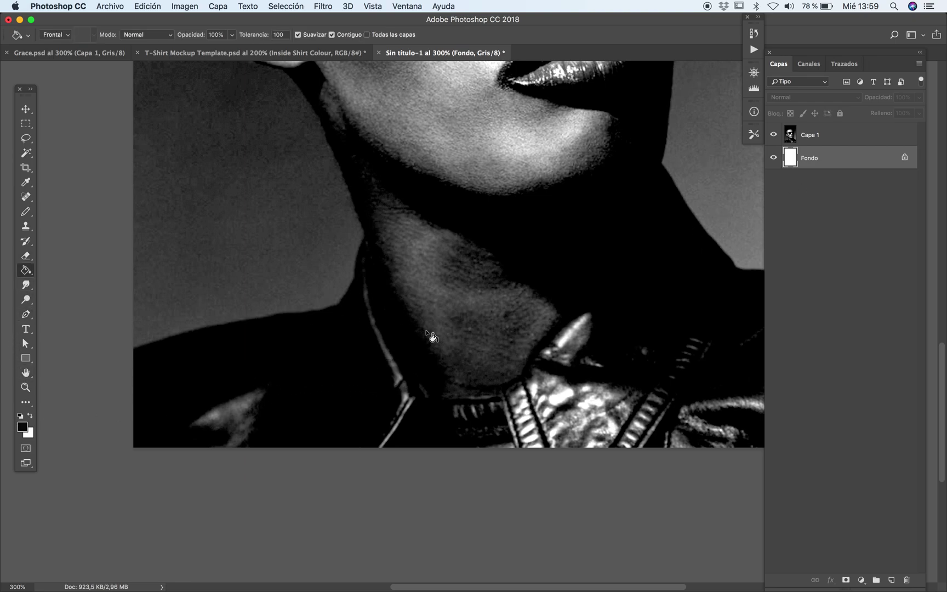
click(516, 382)
Erase the bright zipper and leather highlights below the neck from the Capa 1 layer
key(e)
click(816, 136)
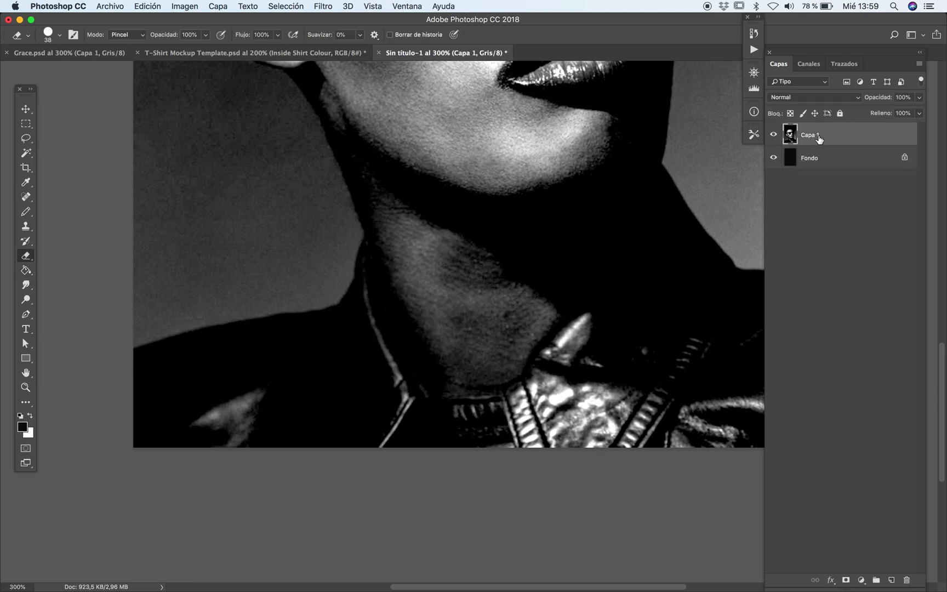
key(Tab)
key(Tab)
mouse_move(598, 340)
mouse_down()
mouse_move(562, 378)
mouse_move(604, 327)
mouse_move(551, 374)
mouse_move(598, 325)
mouse_move(566, 340)
mouse_move(545, 369)
mouse_move(530, 429)
mouse_move(546, 392)
mouse_move(513, 416)
mouse_move(530, 391)
mouse_move(510, 440)
mouse_move(547, 424)
mouse_move(599, 360)
mouse_move(620, 374)
mouse_move(652, 370)
mouse_move(611, 463)
mouse_move(684, 405)
mouse_up()
Darken the Fondo layer to pure black with Levels, raising the black input to 79
click(832, 165)
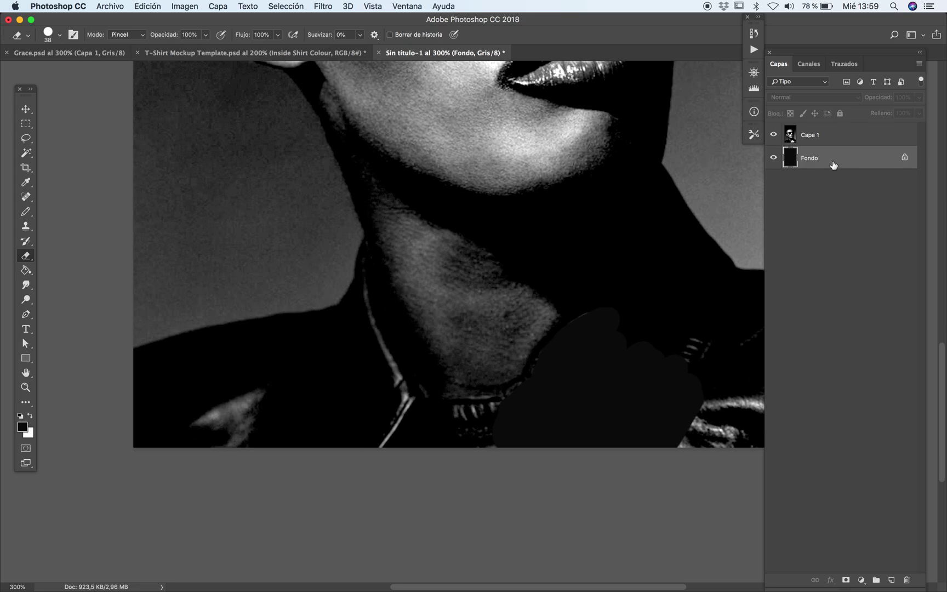
key(super+l)
drag(616, 317, 648, 306)
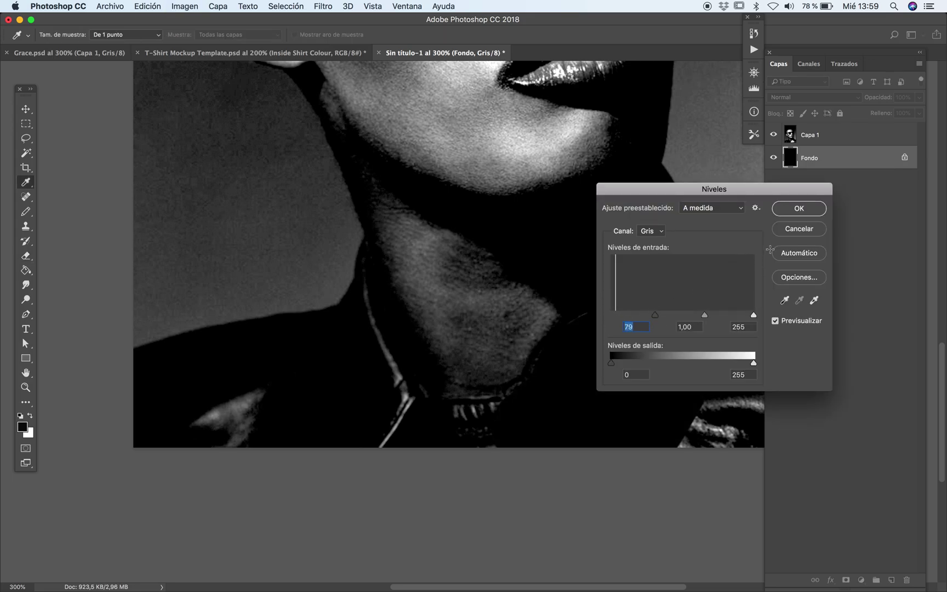
click(799, 208)
Erase the remaining highlights on the jacket's right-hand shoulder and beside the neck from Capa 1
key(e)
drag(602, 411, 455, 430)
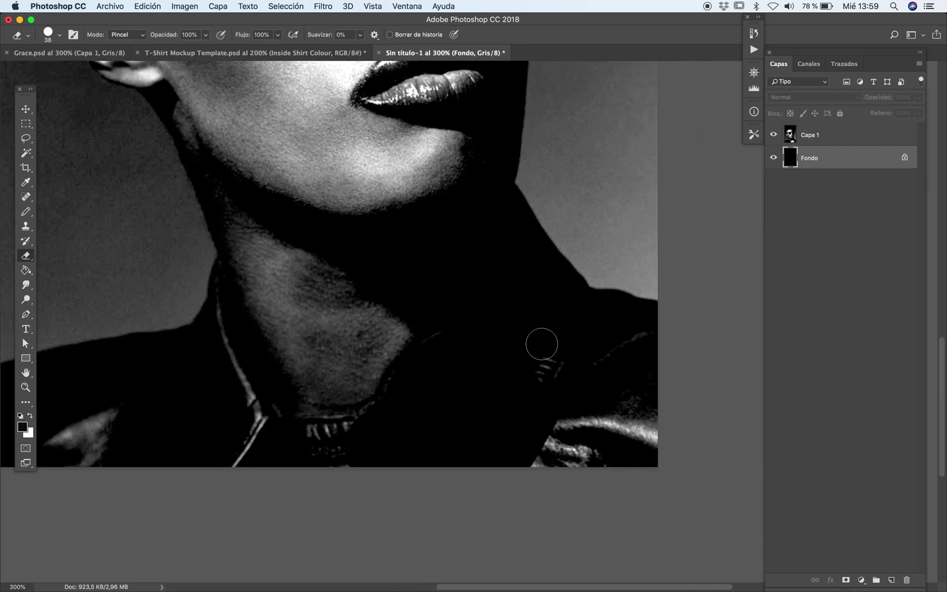
drag(539, 378, 523, 425)
key(super+z)
click(826, 142)
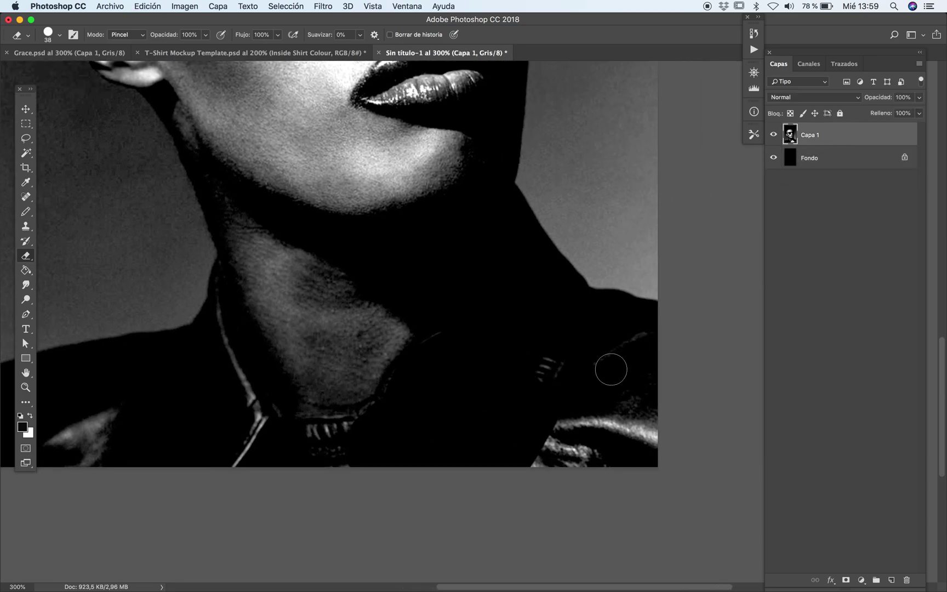
key(Tab)
drag(709, 447, 786, 432)
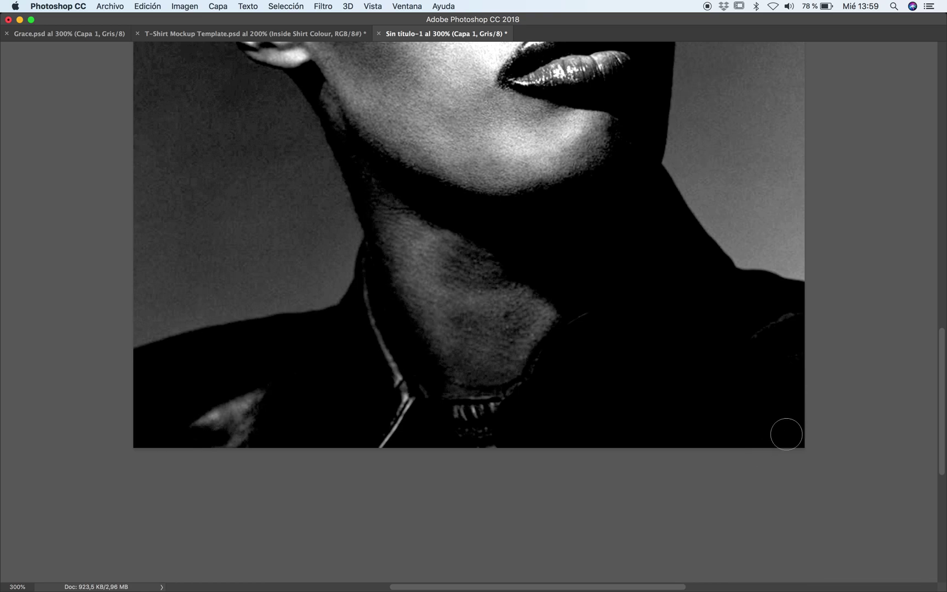
mouse_move(641, 334)
mouse_down()
mouse_move(613, 321)
mouse_move(594, 305)
mouse_move(554, 367)
mouse_up()
Erase the left-hand shoulder highlight and the bright jacket collar edge from Capa 1, keeping the ribbed neckline below the throat
mouse_move(528, 441)
mouse_down()
mouse_move(470, 451)
mouse_move(549, 433)
mouse_move(470, 424)
mouse_move(411, 438)
mouse_move(501, 412)
mouse_up()
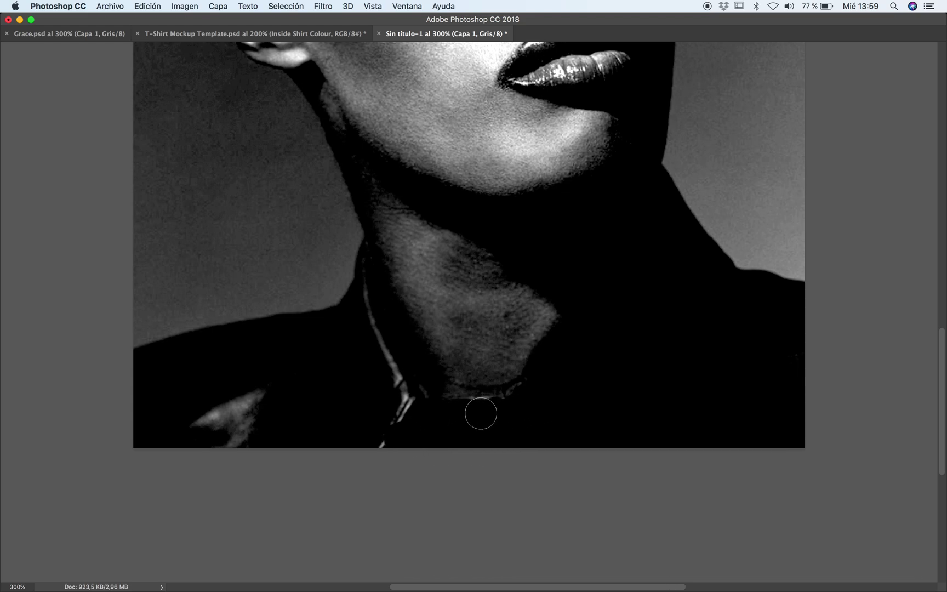
key(super+z)
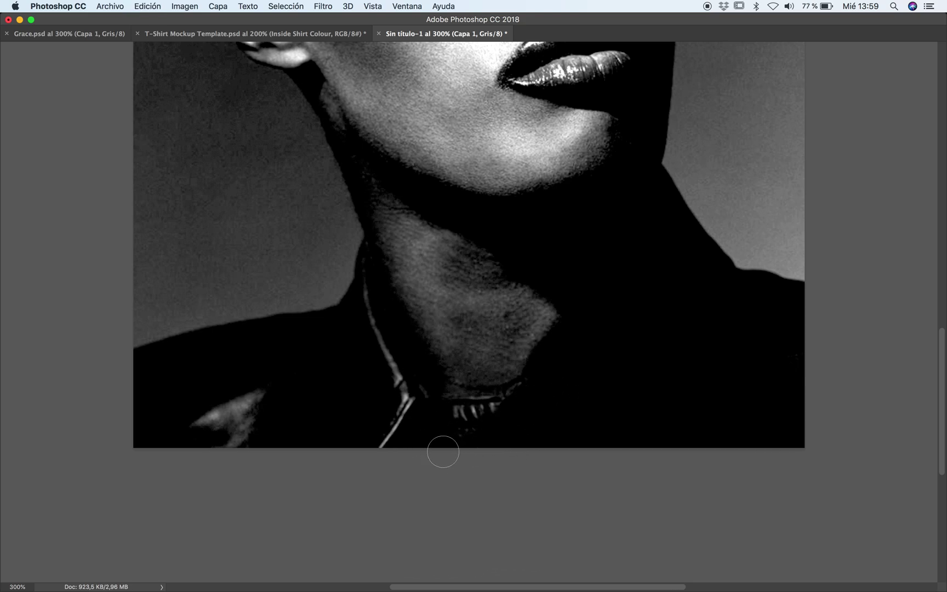
mouse_move(408, 429)
mouse_down()
mouse_move(520, 437)
mouse_move(447, 452)
mouse_move(511, 438)
mouse_move(502, 428)
mouse_move(349, 458)
mouse_move(395, 468)
mouse_move(395, 443)
mouse_move(268, 410)
mouse_move(251, 464)
mouse_move(241, 381)
mouse_move(195, 440)
mouse_move(198, 389)
mouse_up()
key(super+z)
drag(364, 285, 392, 380)
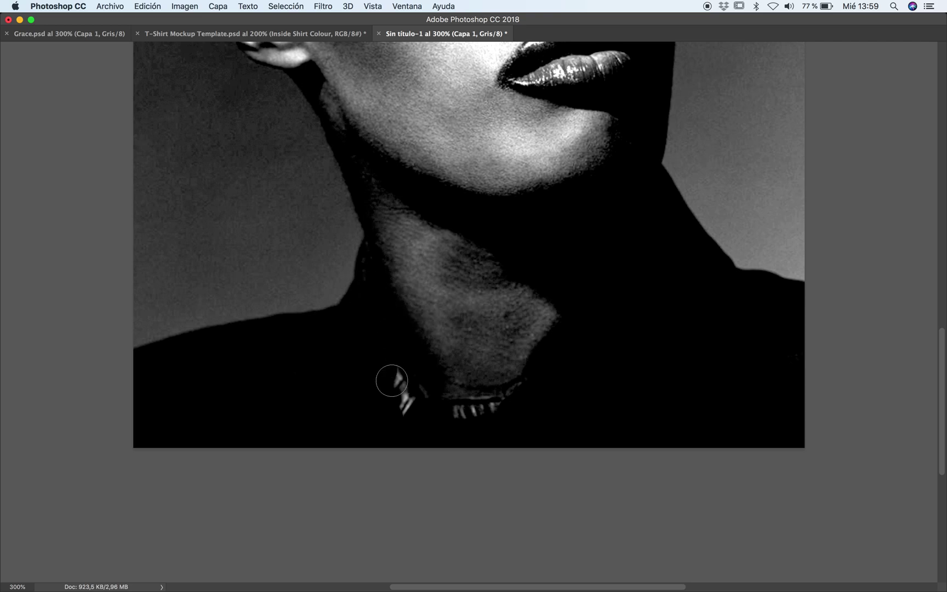
mouse_move(391, 318)
mouse_down()
mouse_move(429, 430)
mouse_move(401, 371)
mouse_move(399, 395)
mouse_up()
Save the document in the U2 folder as Grace_2.psd, replacing the existing file
key(z)
alt+click(538, 324)
alt+click(543, 316)
drag(557, 287, 469, 324)
click(496, 333)
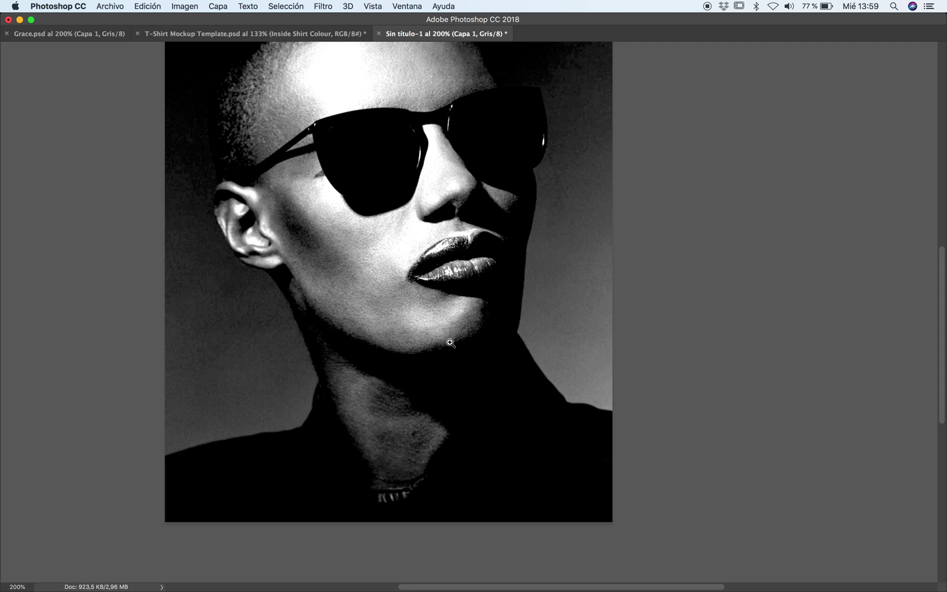
key(v)
key(super+s)
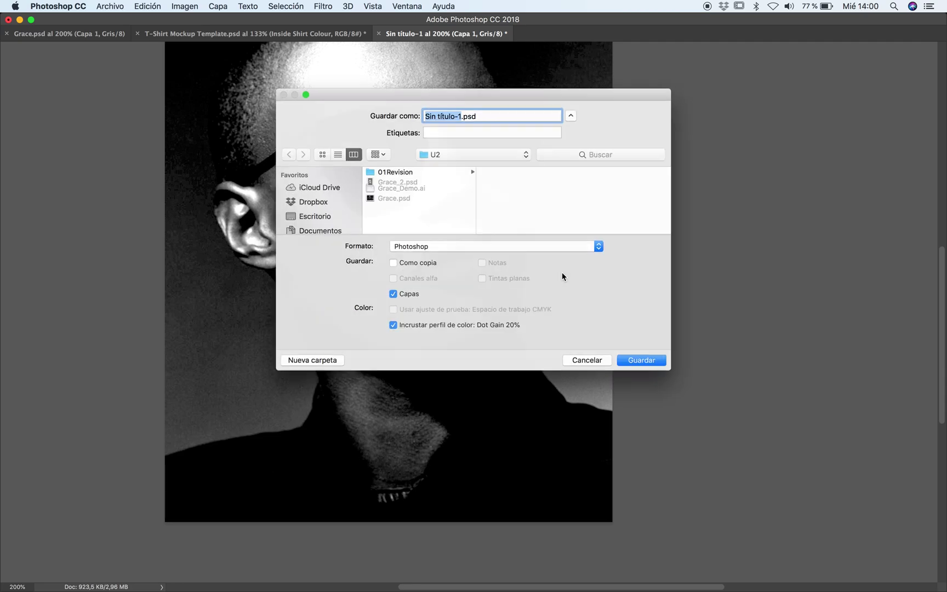
click(404, 193)
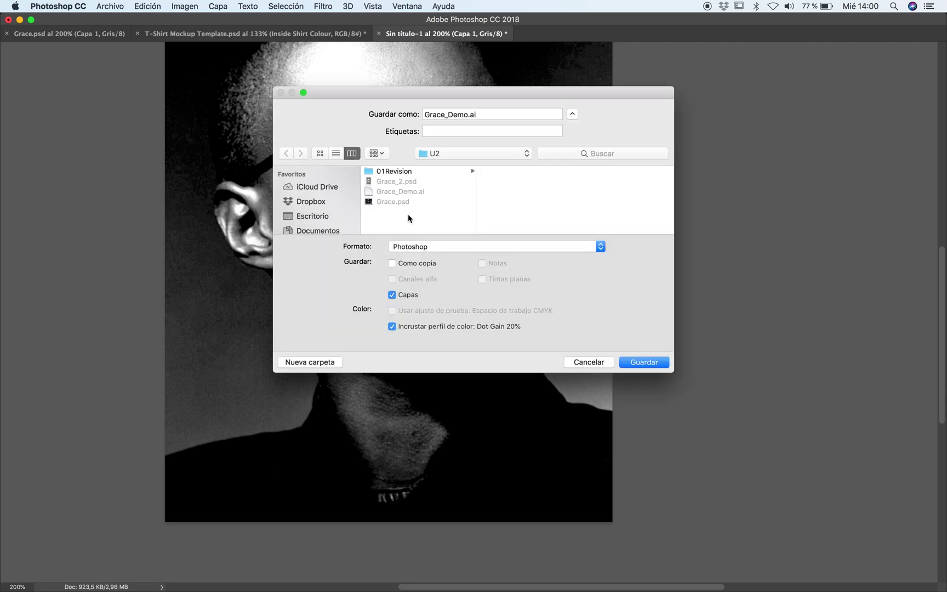
click(405, 184)
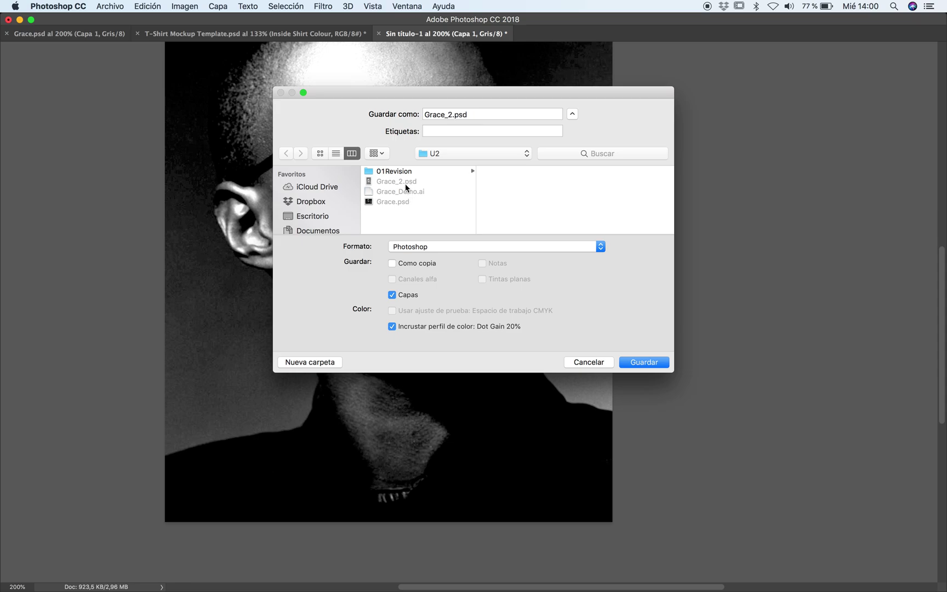
click(638, 362)
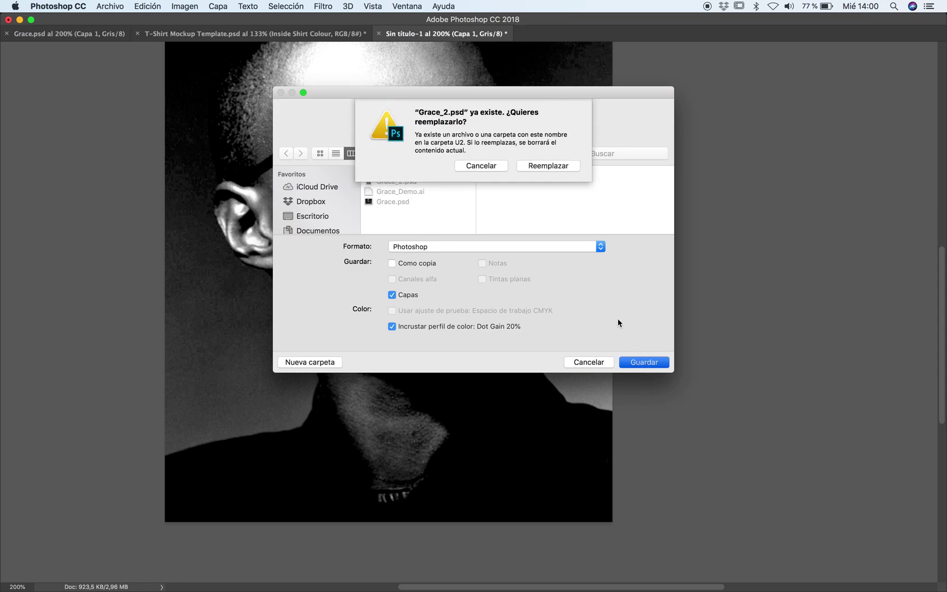
click(544, 168)
click(634, 255)
Start converting the greyscale portrait to Bitmap mode (Mapa de bits), flattening its layers
drag(381, 288, 450, 353)
alt+click(449, 338)
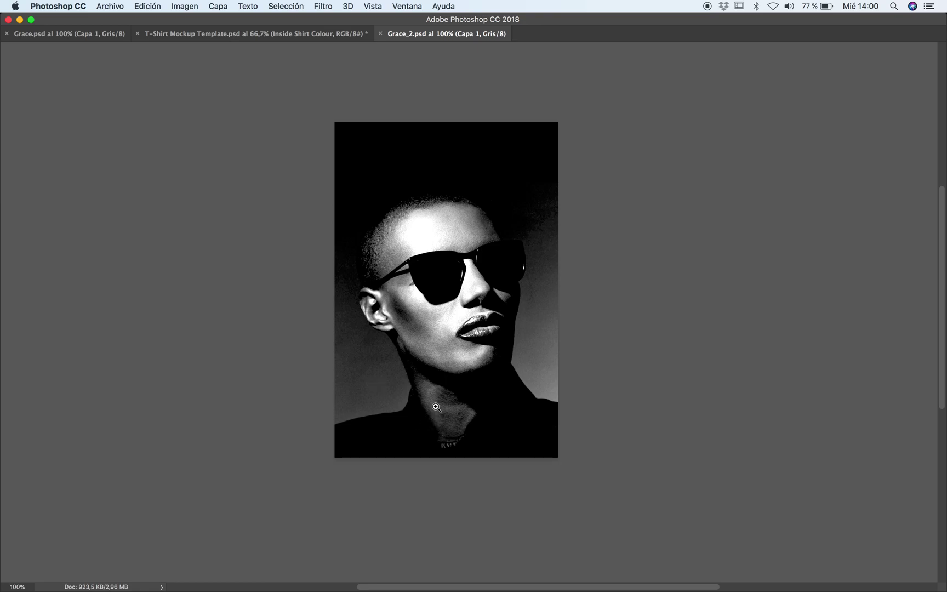
key(v)
key(z)
click(434, 345)
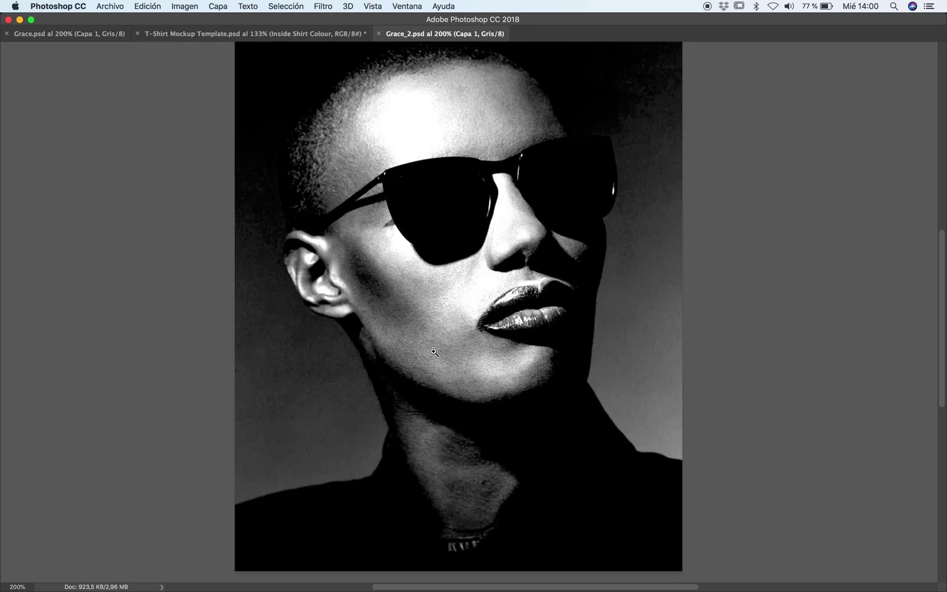
click(188, 11)
mouse_move(229, 22)
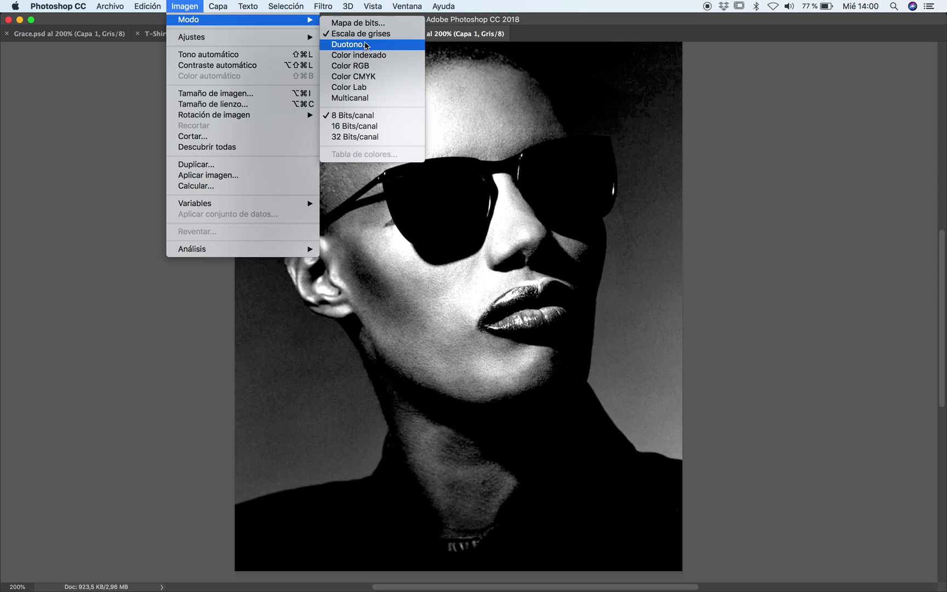
click(346, 24)
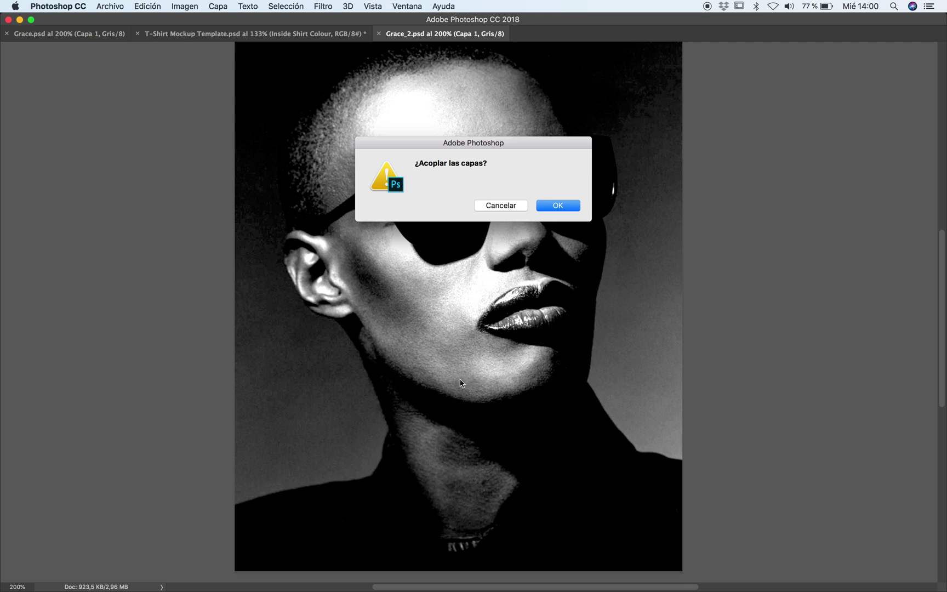
click(551, 207)
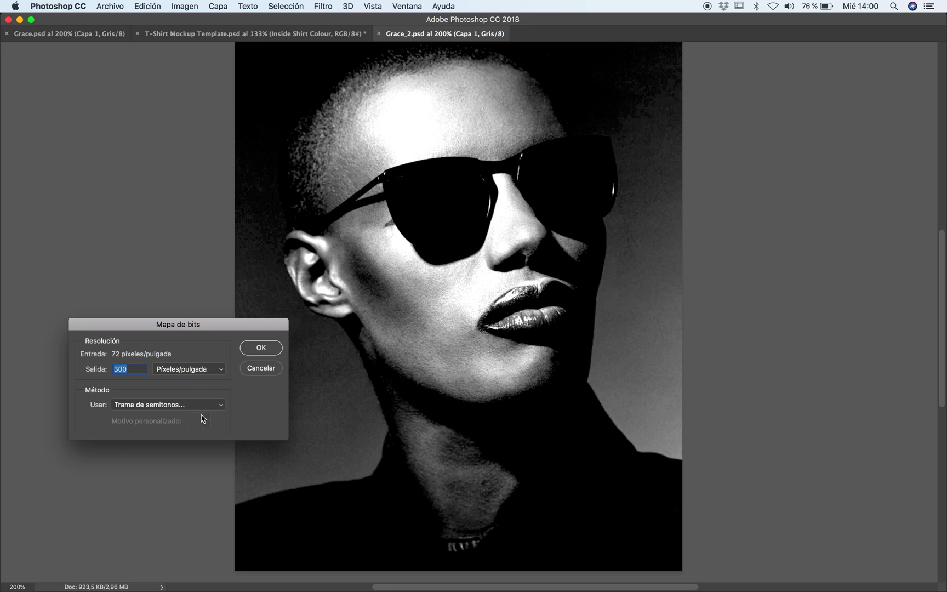
Convert with the halftone screen method (Trama de semitonos) at 300 pixels/inch, 20 lines/inch, -60 degrees and Línea shape
click(131, 408)
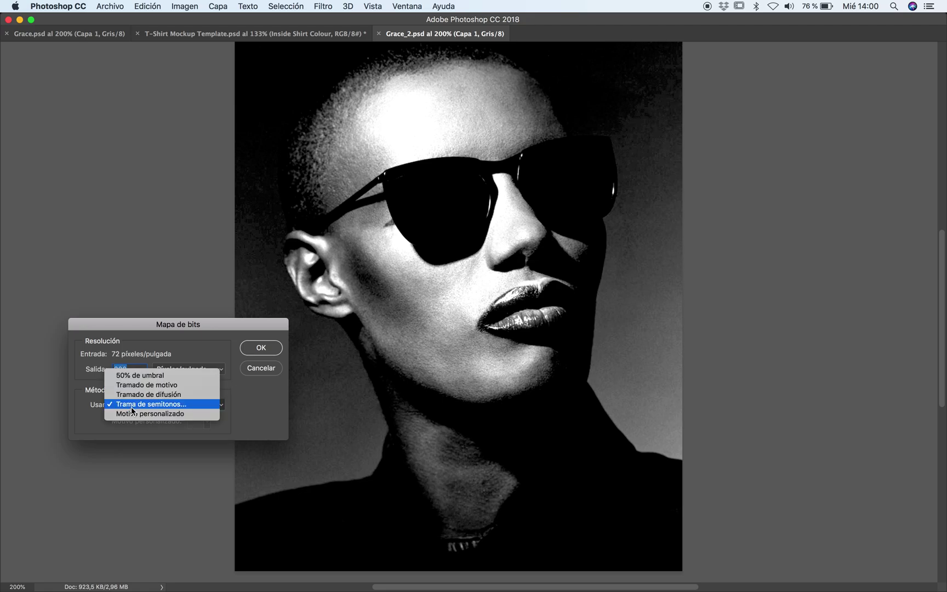
click(132, 407)
click(262, 348)
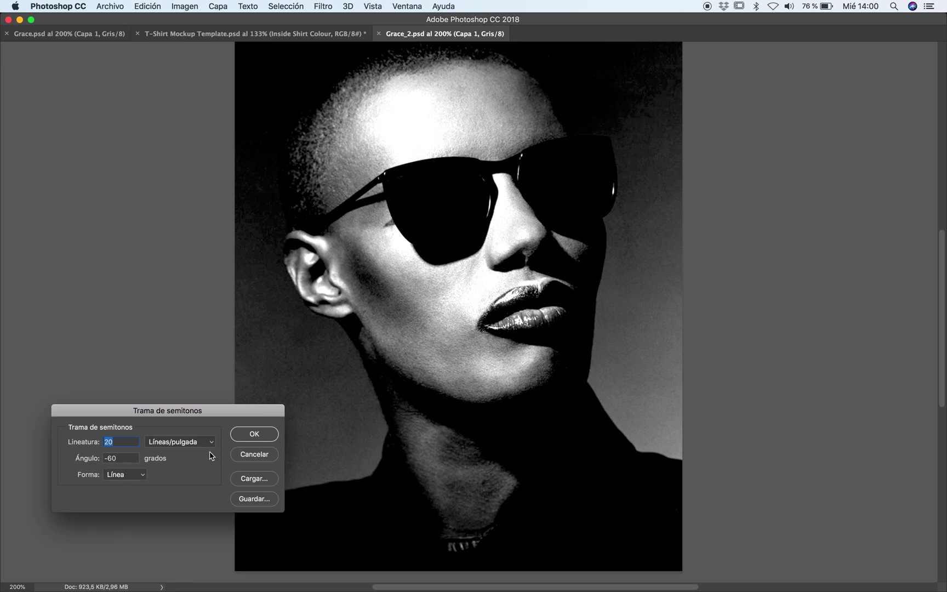
click(252, 438)
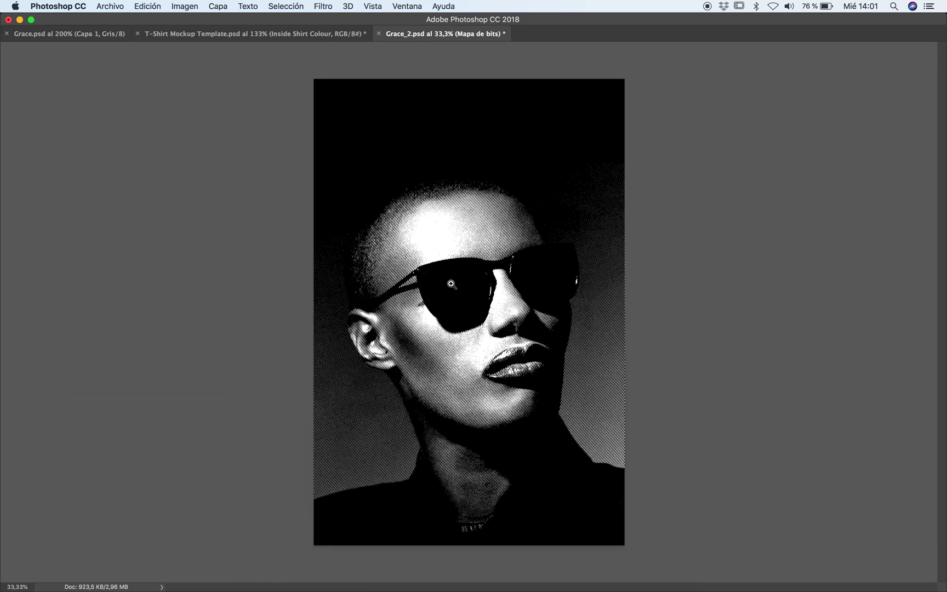
Examine the halftone line pattern on the forehead, sunglasses, face and neck, both close up and as a whole
click(430, 300)
click(430, 300)
scroll(444, 234, up, 3)
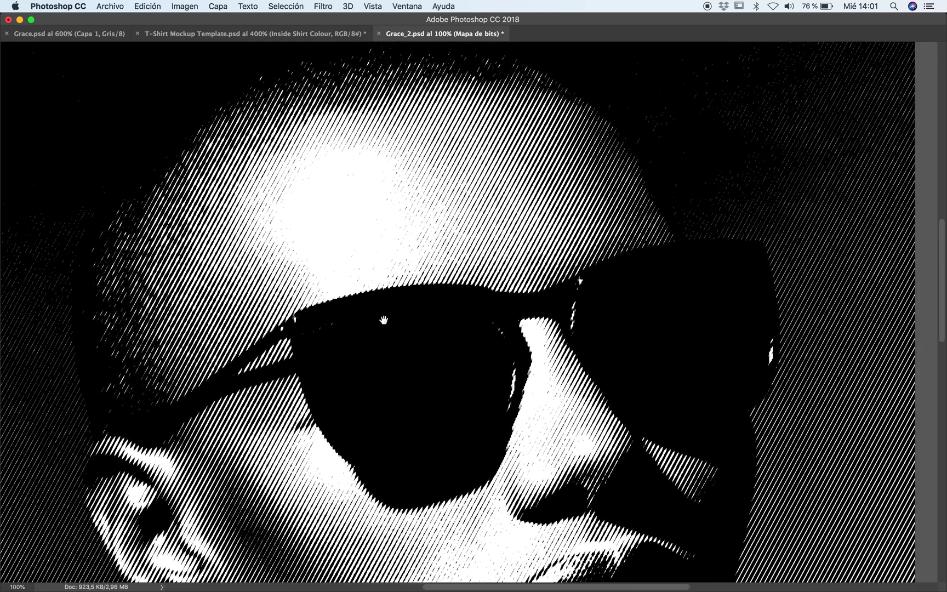
alt+click(507, 278)
scroll(477, 362, down, 2)
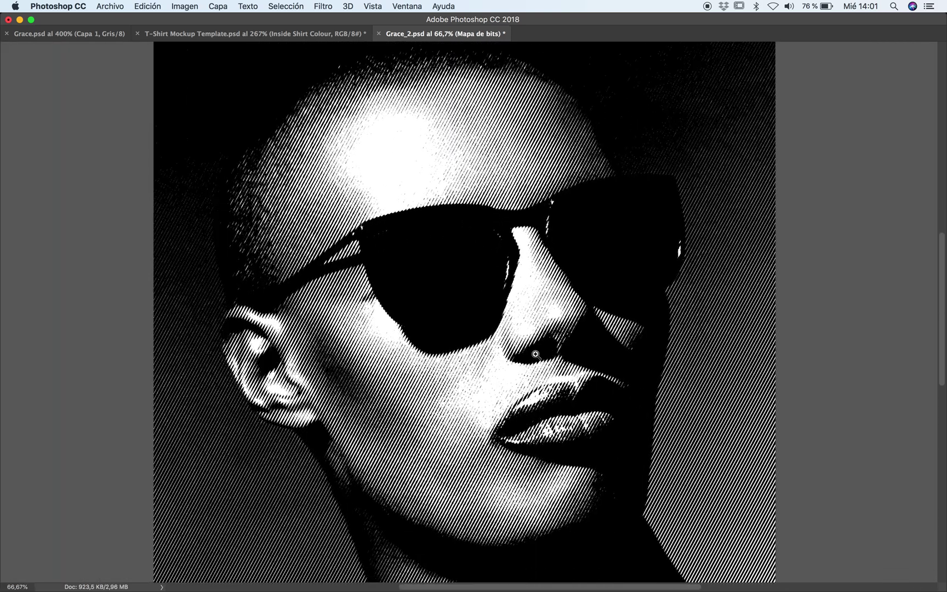
alt+click(492, 366)
scroll(482, 378, down, 3)
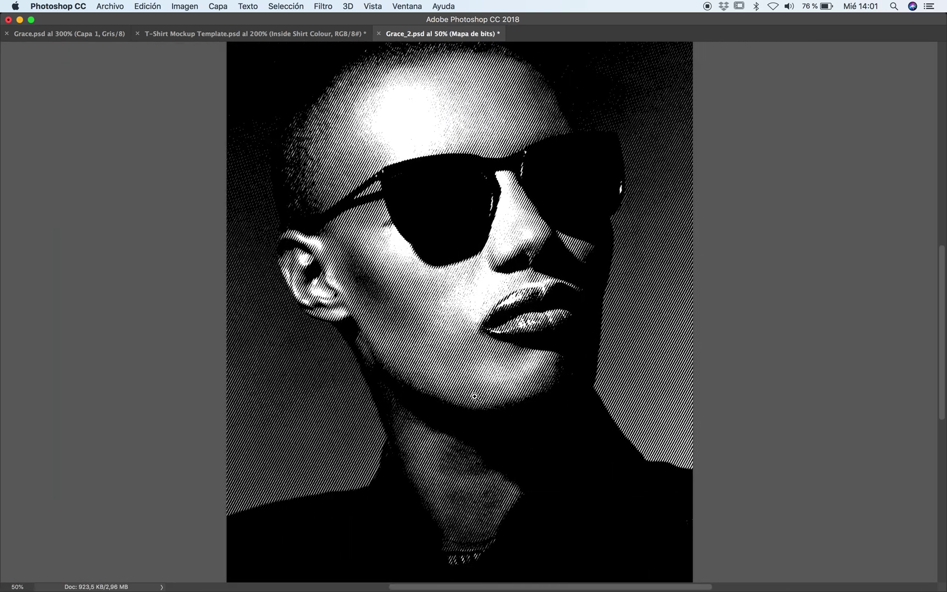
click(472, 387)
click(399, 243)
scroll(430, 176, up, 6)
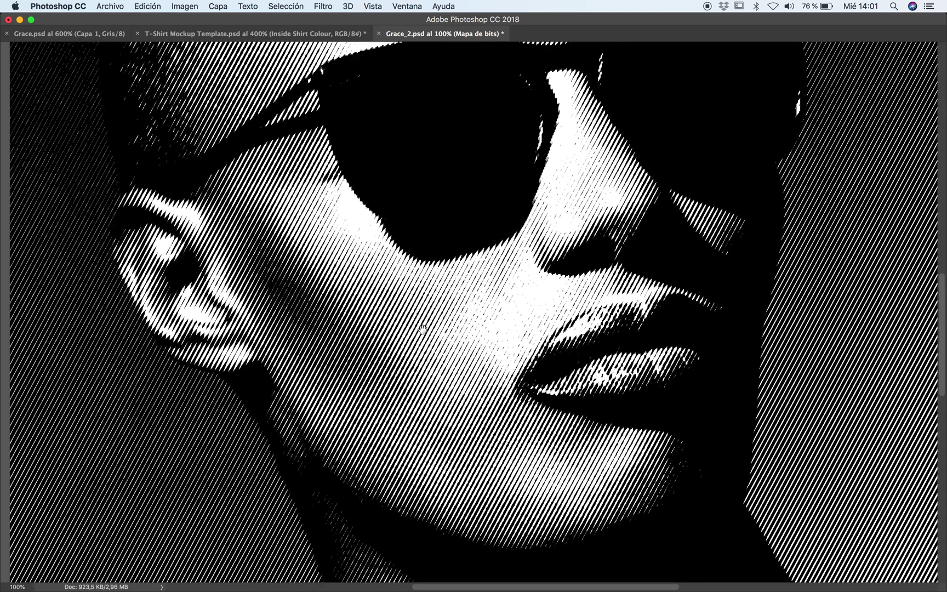
click(351, 205)
drag(469, 205, 420, 336)
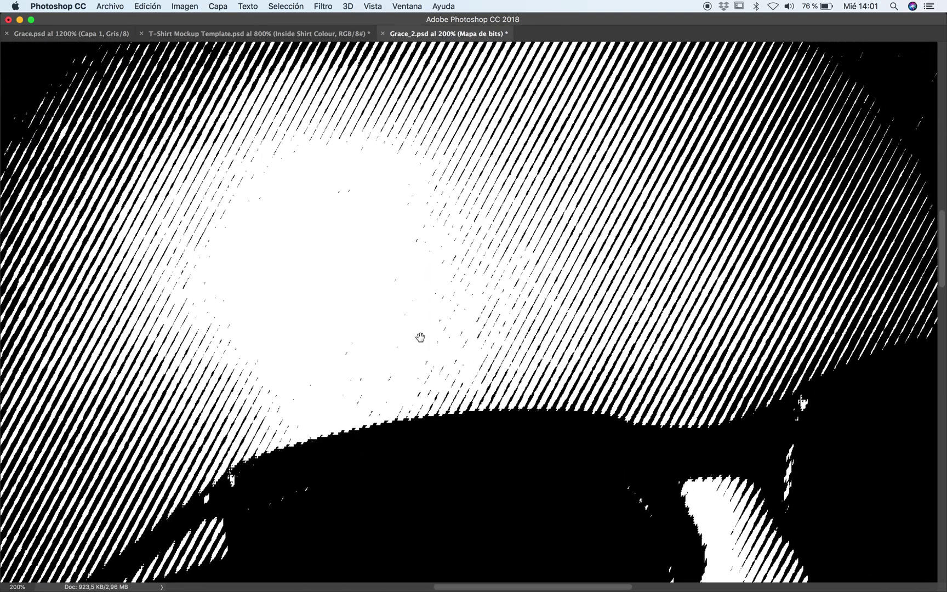
alt+click(524, 393)
alt+click(524, 393)
alt+click(515, 406)
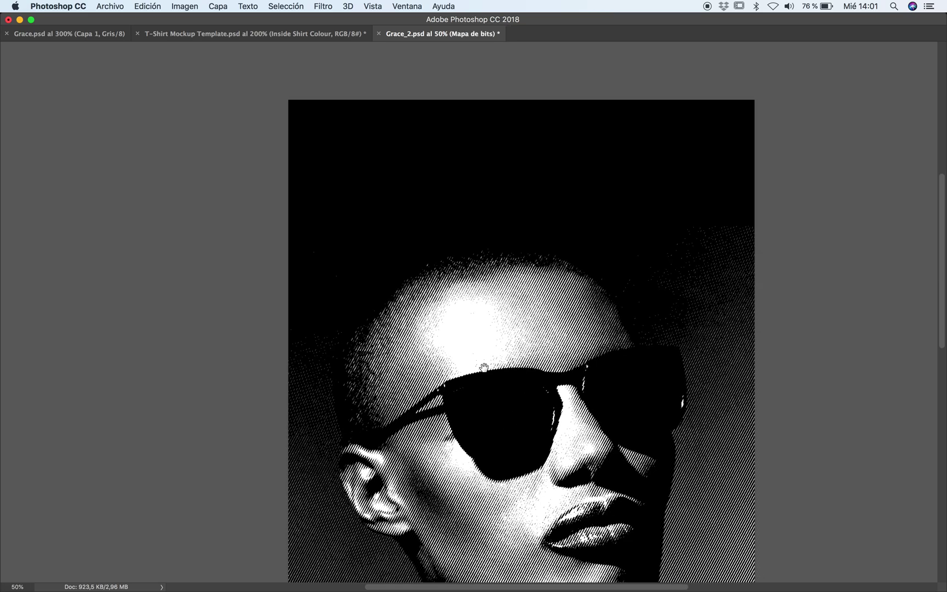
scroll(510, 417, down, 2)
alt+click(507, 429)
scroll(507, 429, down, 3)
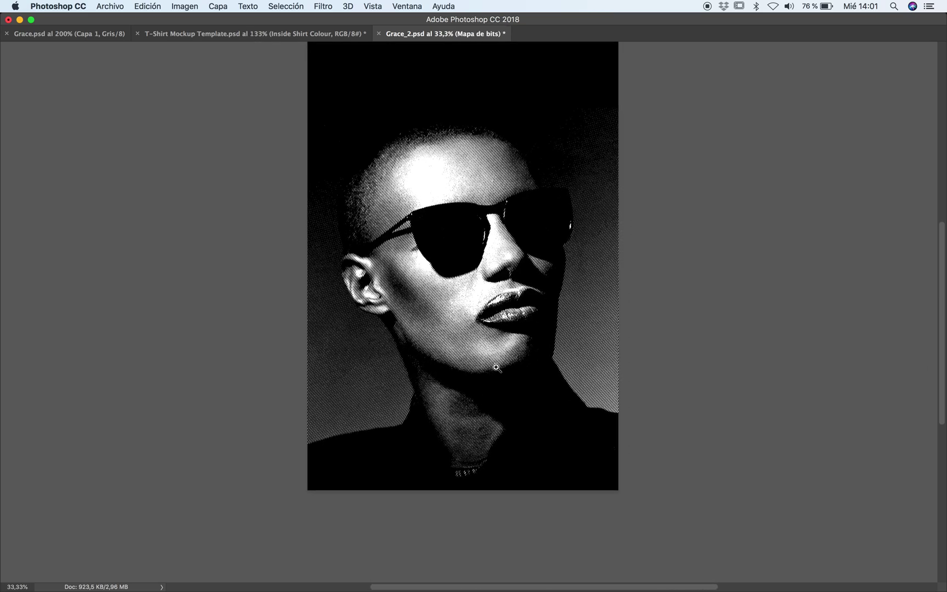
Convert the halftone bitmap back to greyscale mode (Escala de grises) with a size factor of 1
click(452, 303)
click(452, 303)
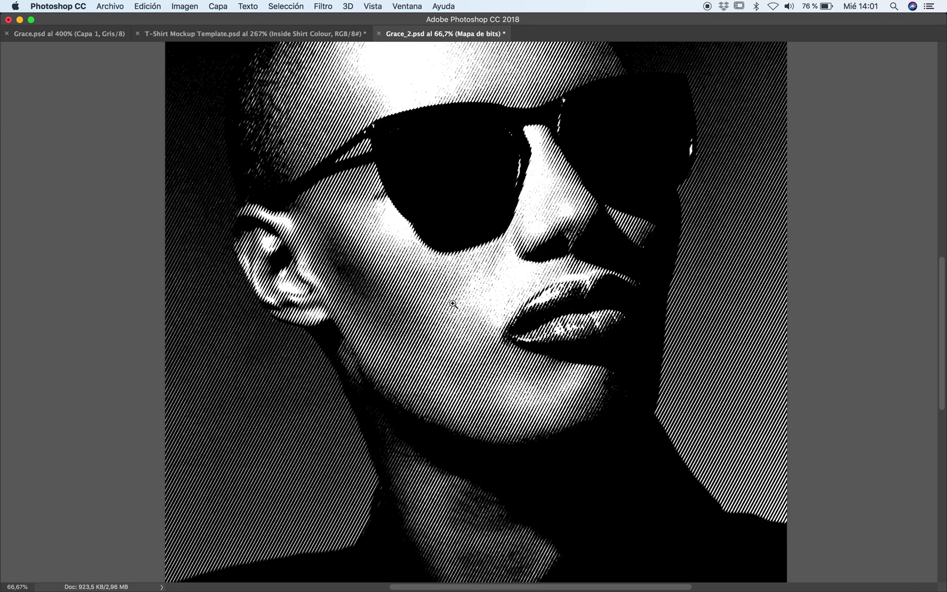
alt+click(478, 406)
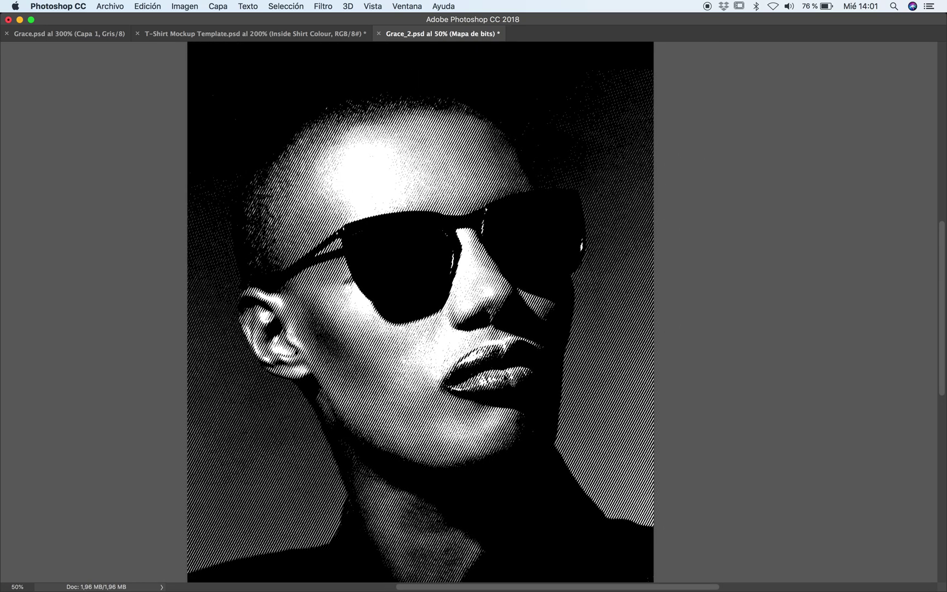
click(184, 6)
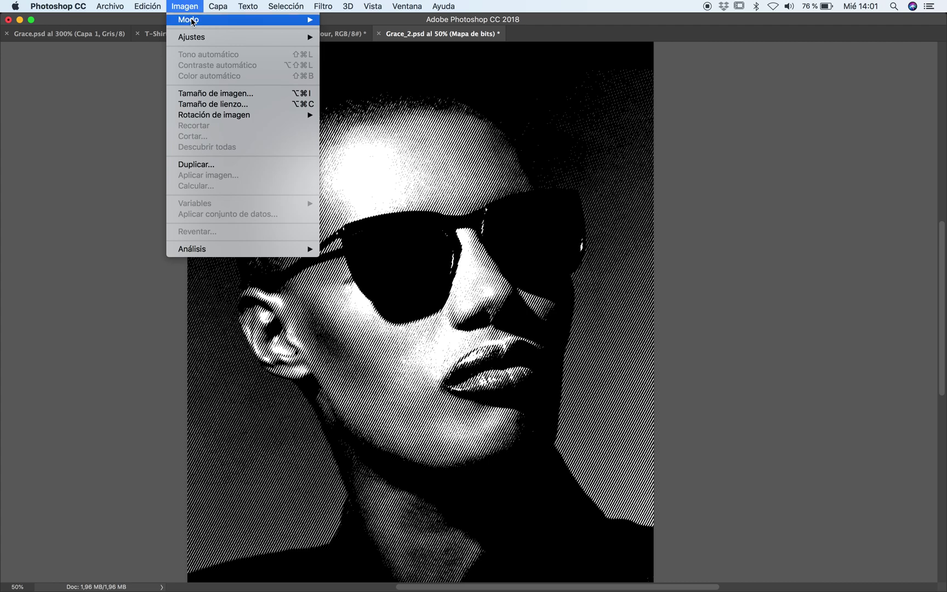
mouse_move(206, 21)
click(360, 35)
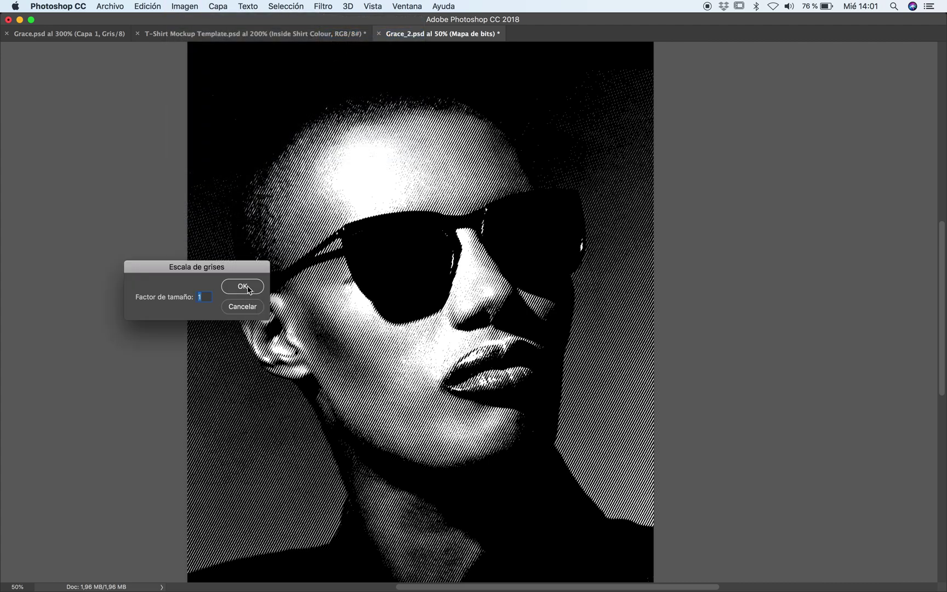
click(242, 287)
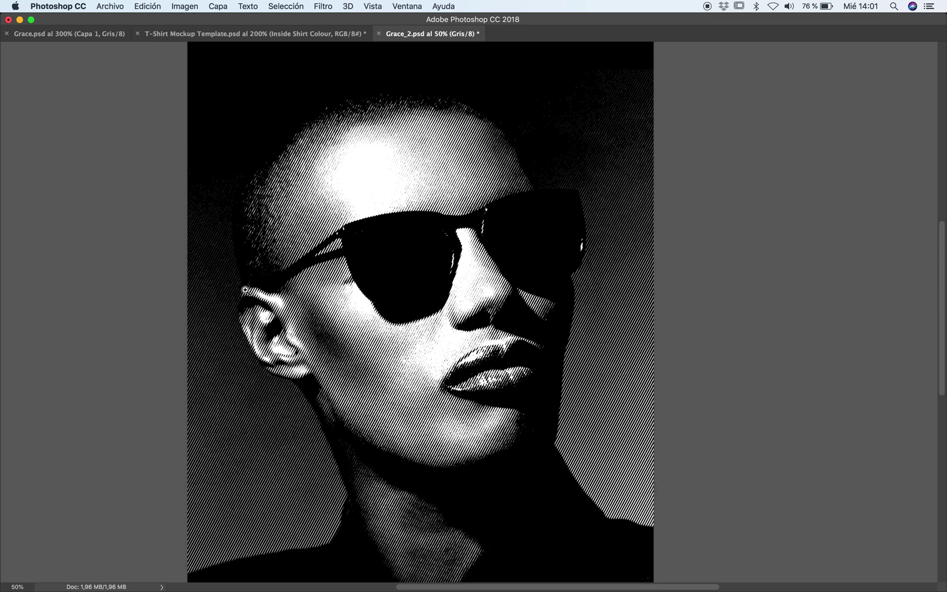
Save the greyscale halftone in the U2 folder as Grace_Trama_Ok.tif in TIFF format, without image compression
click(416, 325)
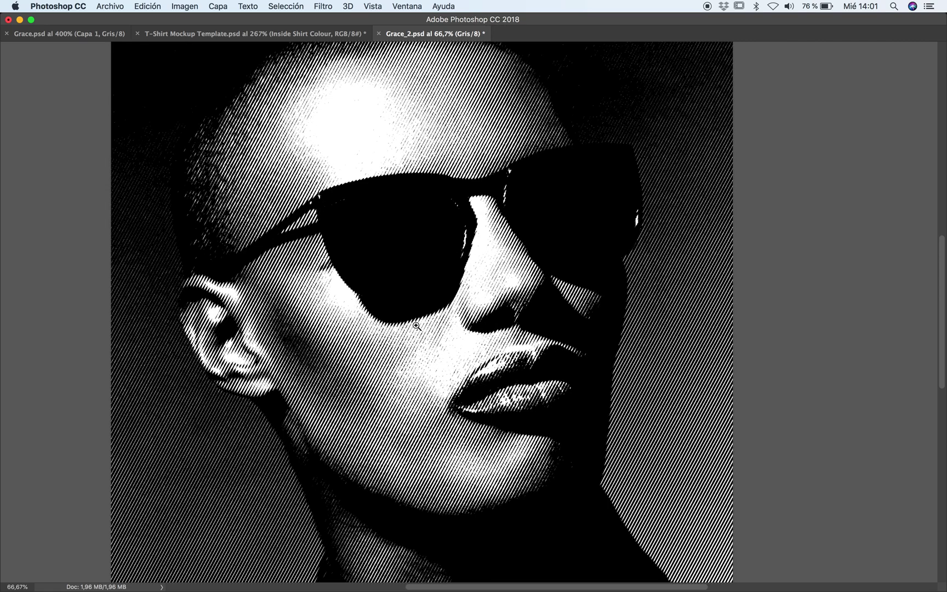
key(super+shift+s)
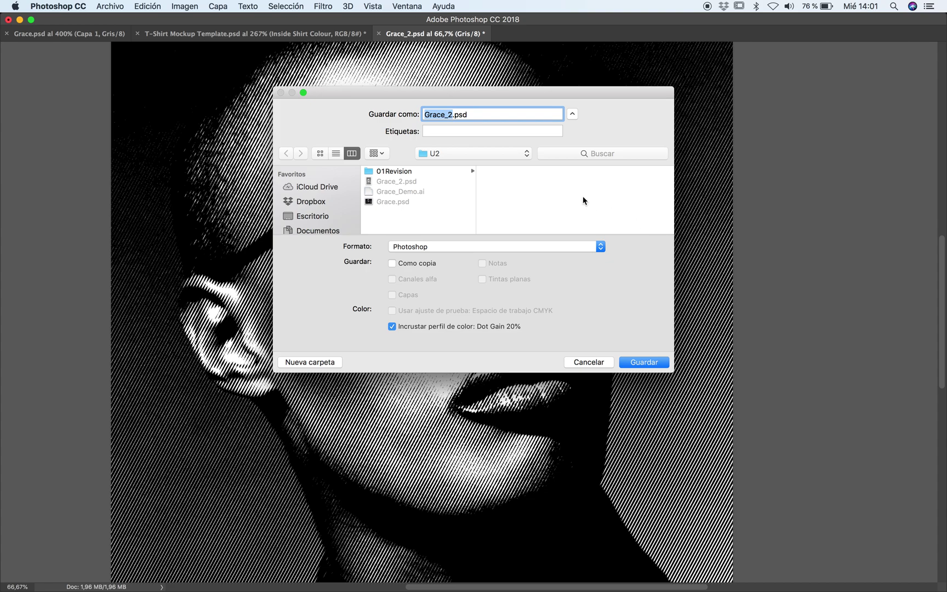
click(433, 247)
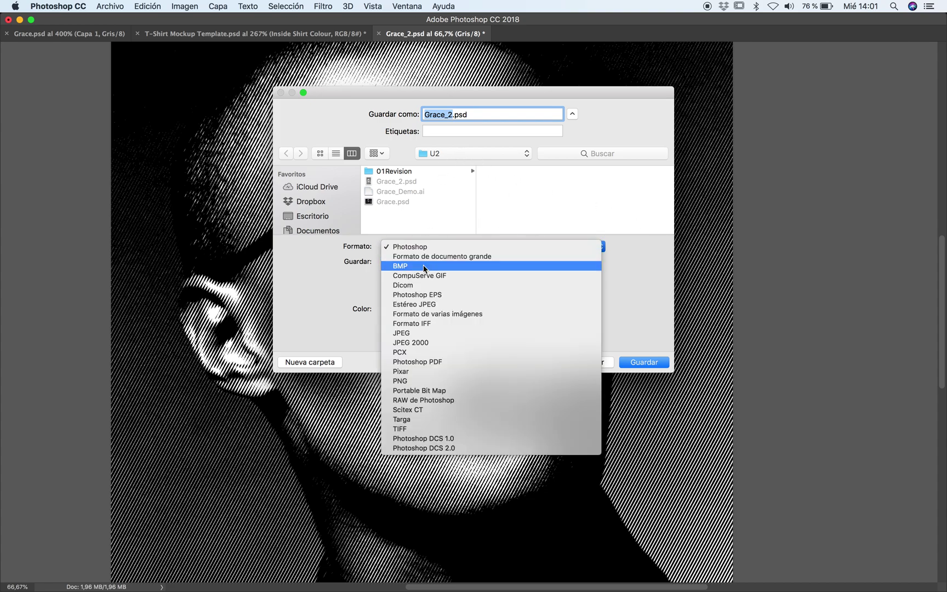
click(406, 430)
click(451, 116)
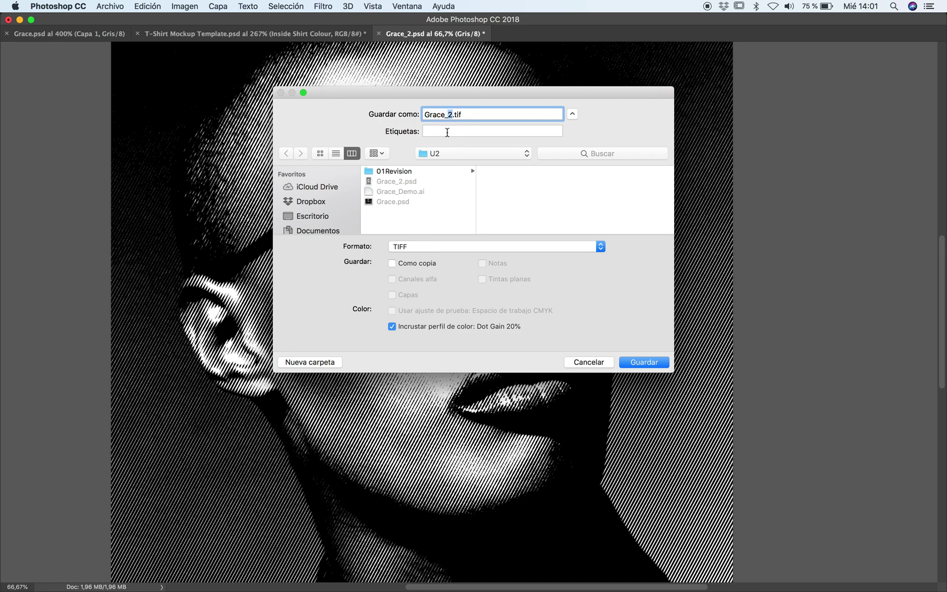
text(Trama_Ok)
key(Return)
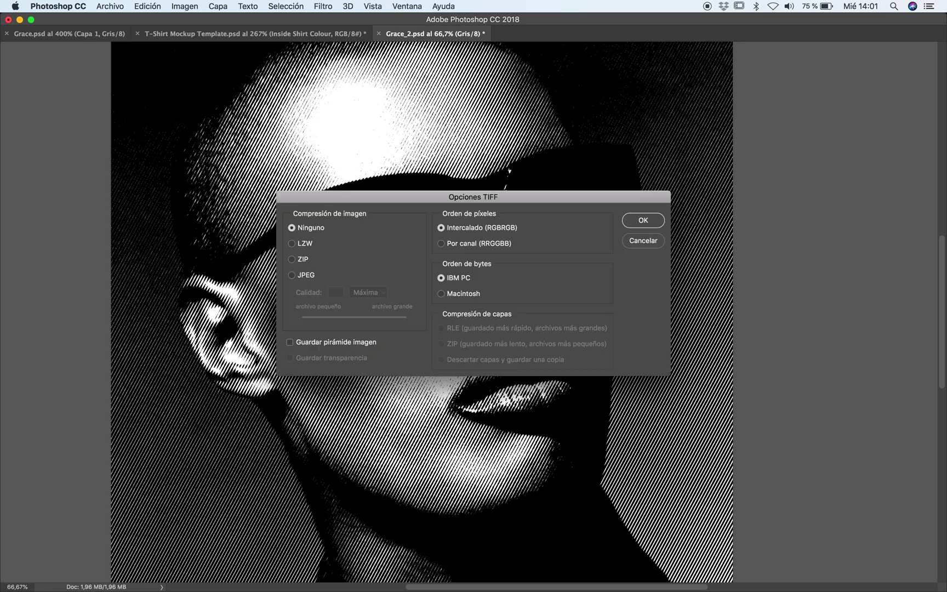
click(643, 220)
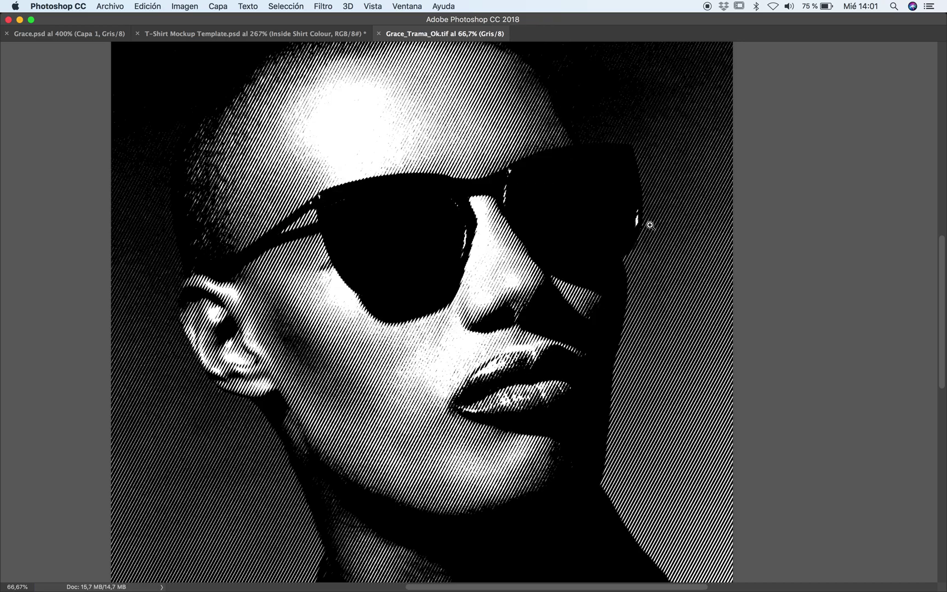
Switch to Illustrator with Grace_Demo.ai and bring both of its artboards into view
key(super+minus)
drag(455, 442, 441, 414)
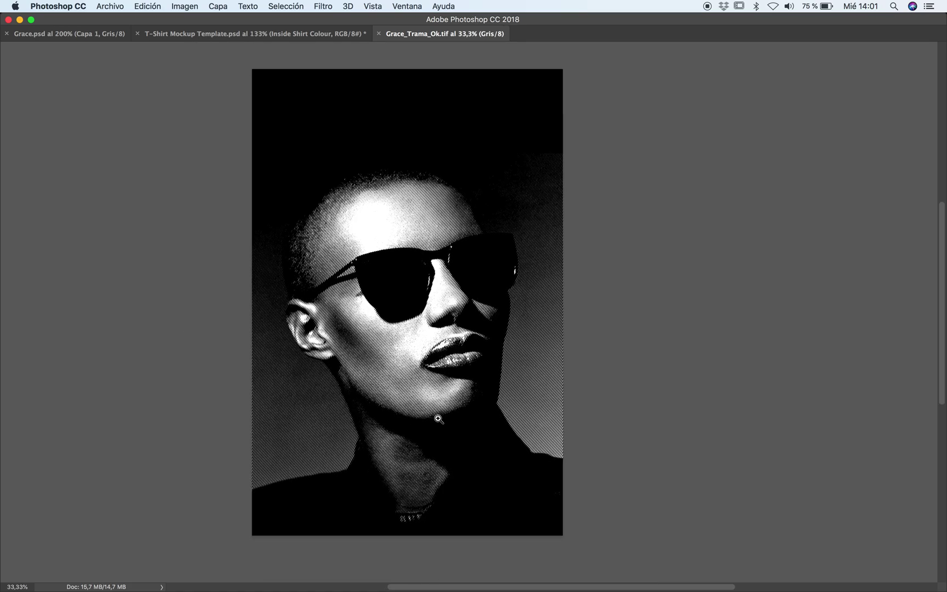
key(super+Tab)
key(super+Tab)
key(super+Tab)
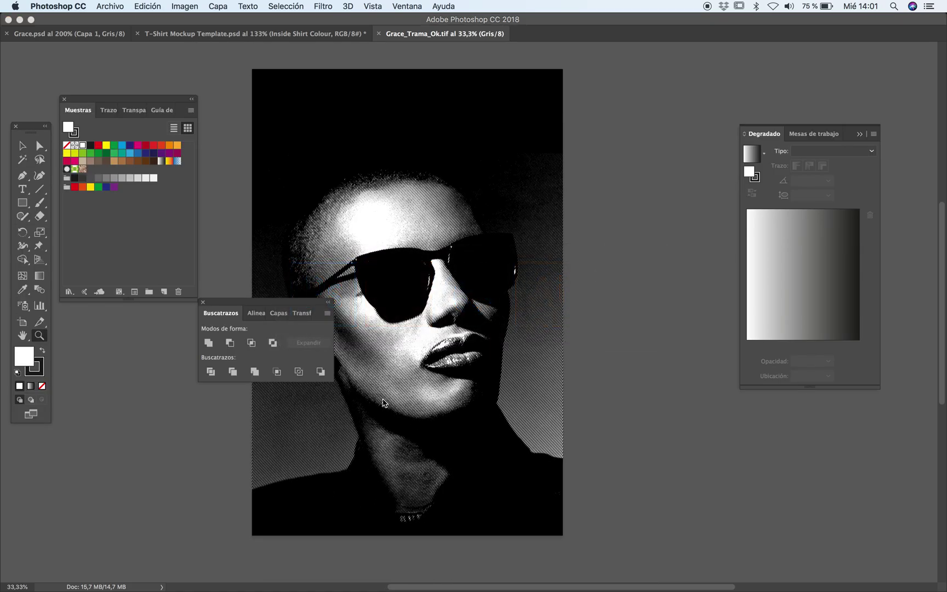
key(super+minus)
key(super+minus)
key(super+minus)
key(super+minus)
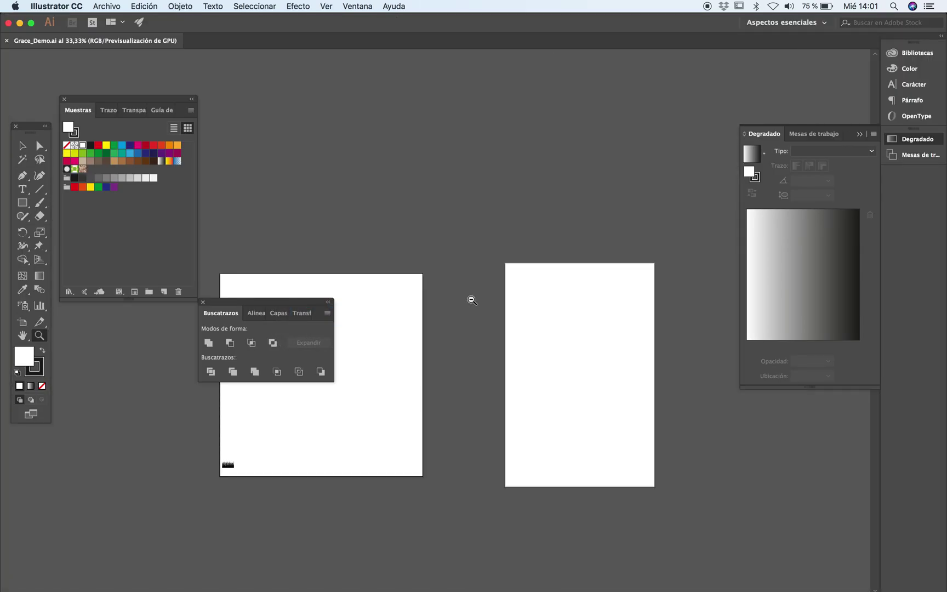
key(Tab)
key(Tab)
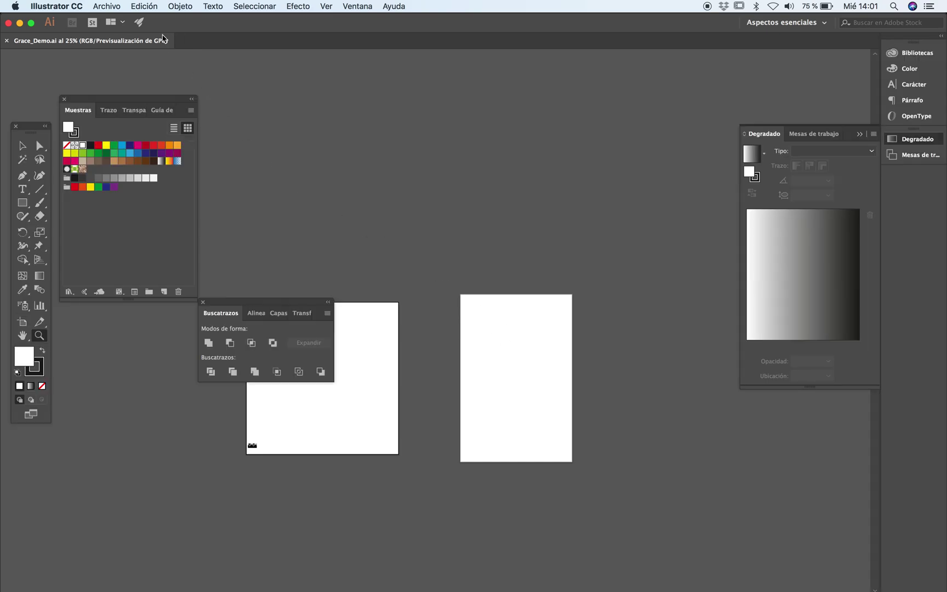
Place Grace_Trama_Ok.tif from the U2 folder as a linked image over the portrait-format artboard
click(108, 7)
click(128, 173)
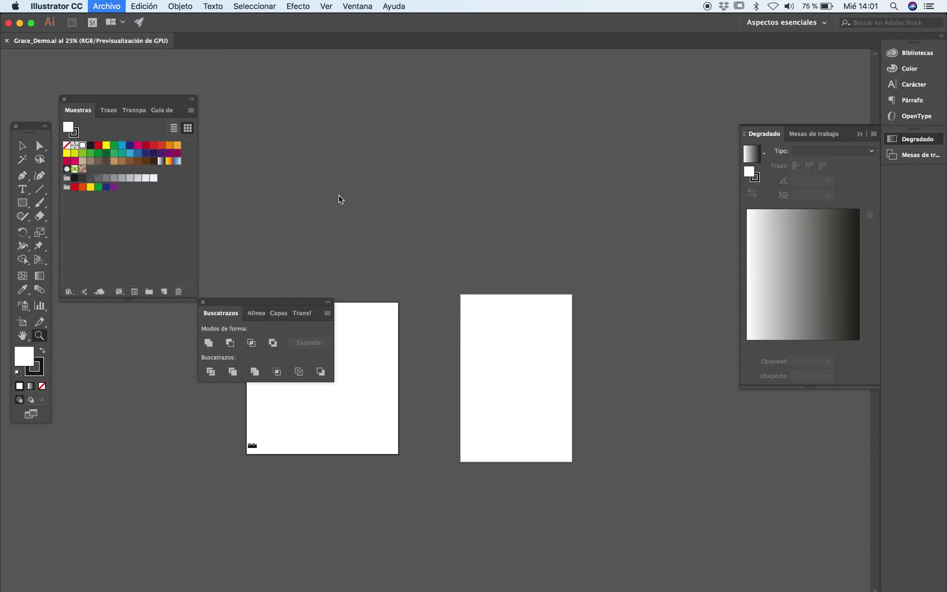
click(396, 151)
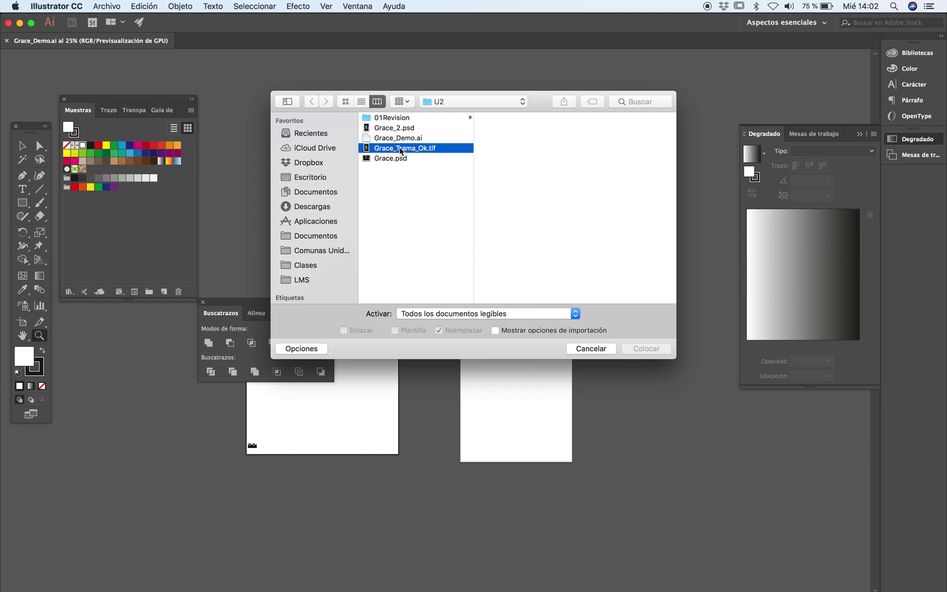
click(652, 350)
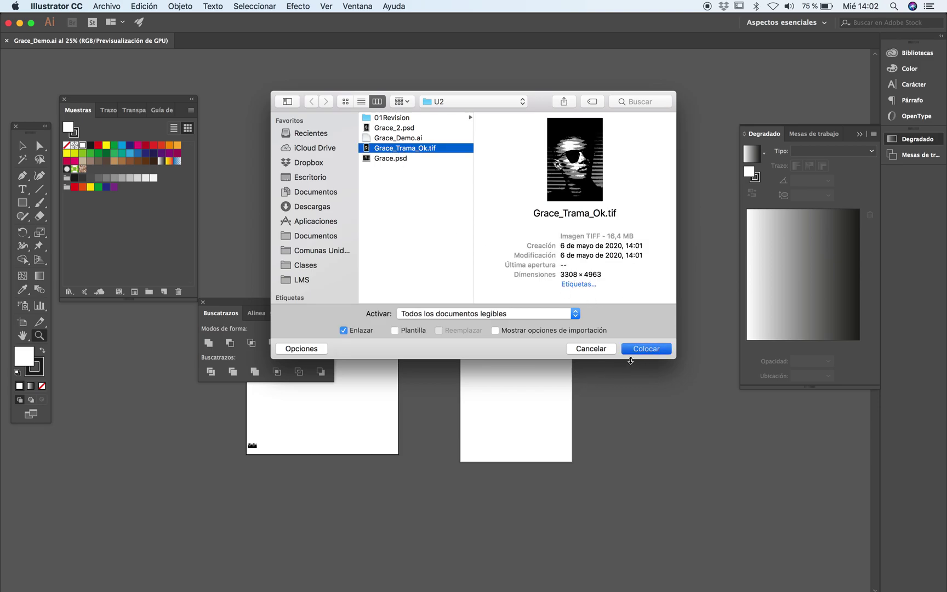
click(491, 332)
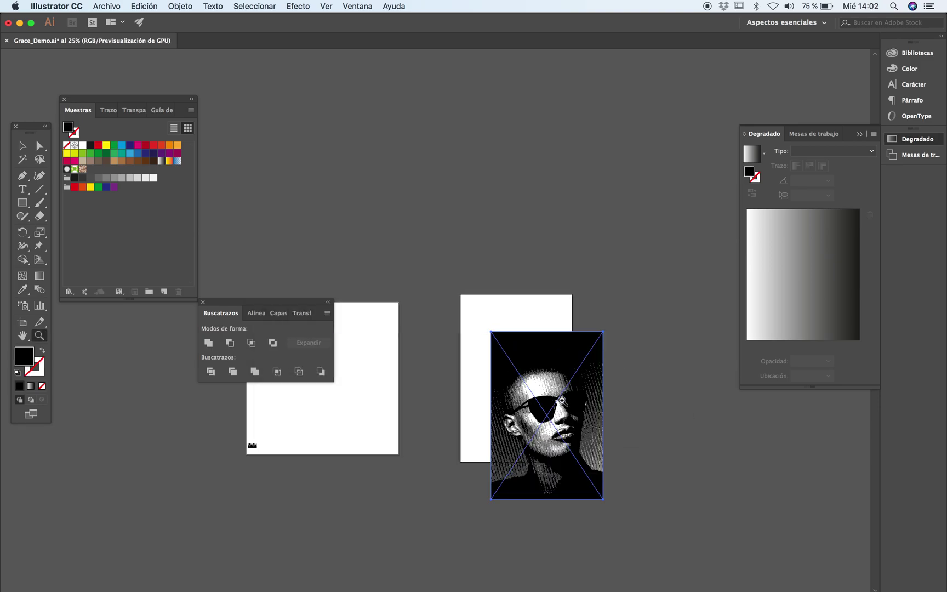
Rename the layer that holds the placed halftone image as Grace_Foto
click(525, 395)
click(524, 395)
key(v)
drag(445, 336, 382, 267)
click(258, 313)
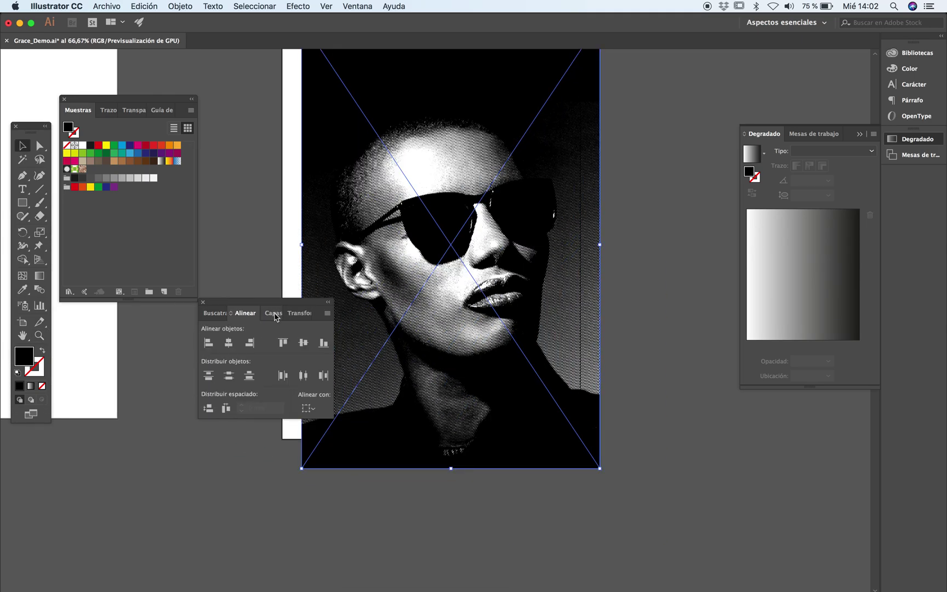
click(274, 313)
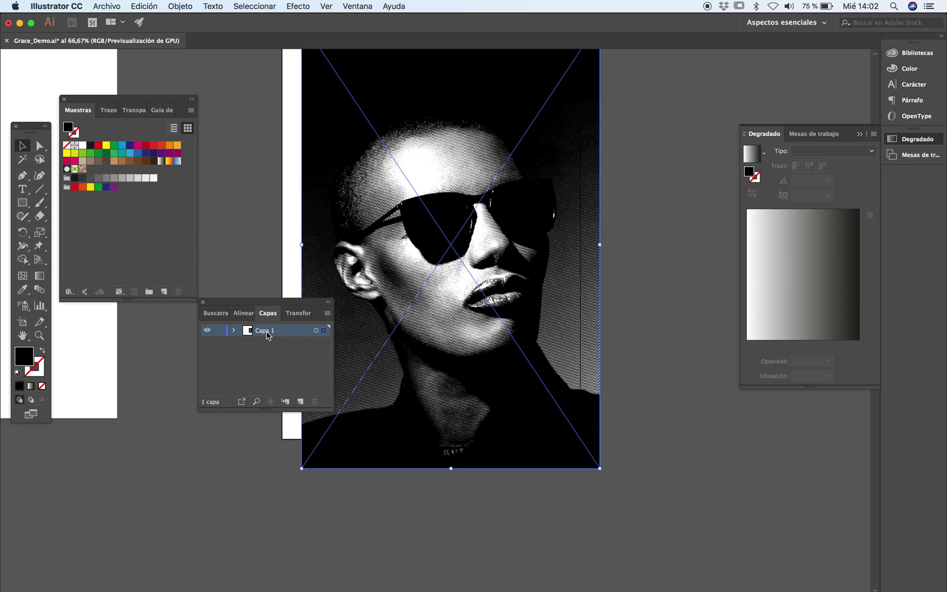
double_click(267, 331)
text(Gra)
click(296, 379)
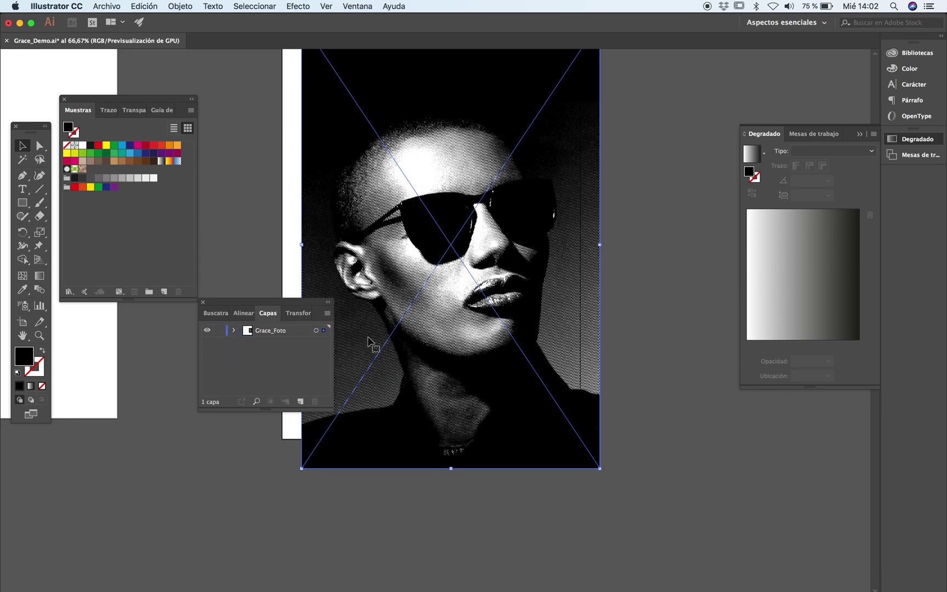
Centre the halftone image horizontally and vertically on its artboard, aligning to the artboard
click(251, 317)
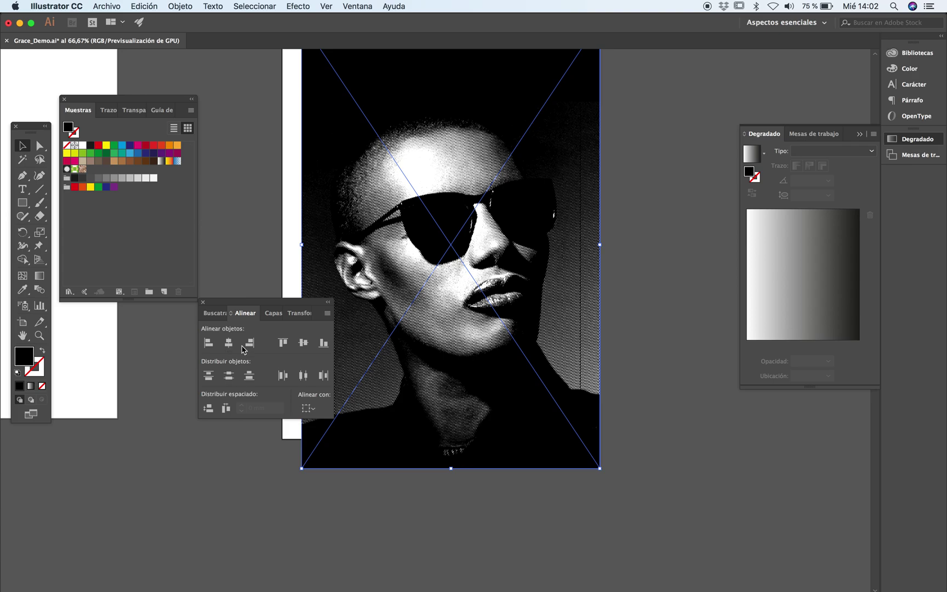
click(307, 407)
click(329, 446)
click(229, 343)
click(303, 343)
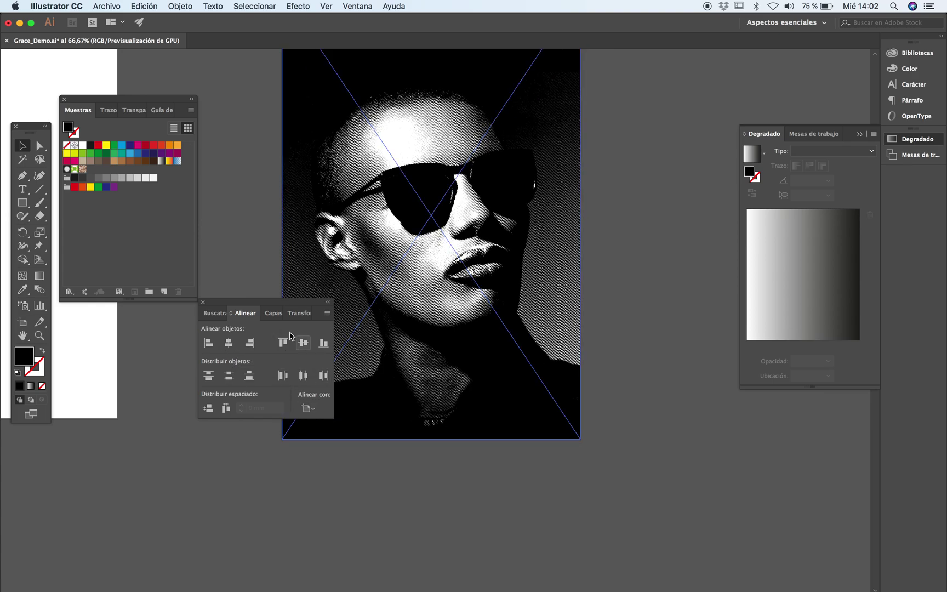
Deselect the image, lock the Grace_Foto layer and add a new layer named Pantalla above it
drag(268, 303, 157, 389)
key(super+shift+a)
click(181, 379)
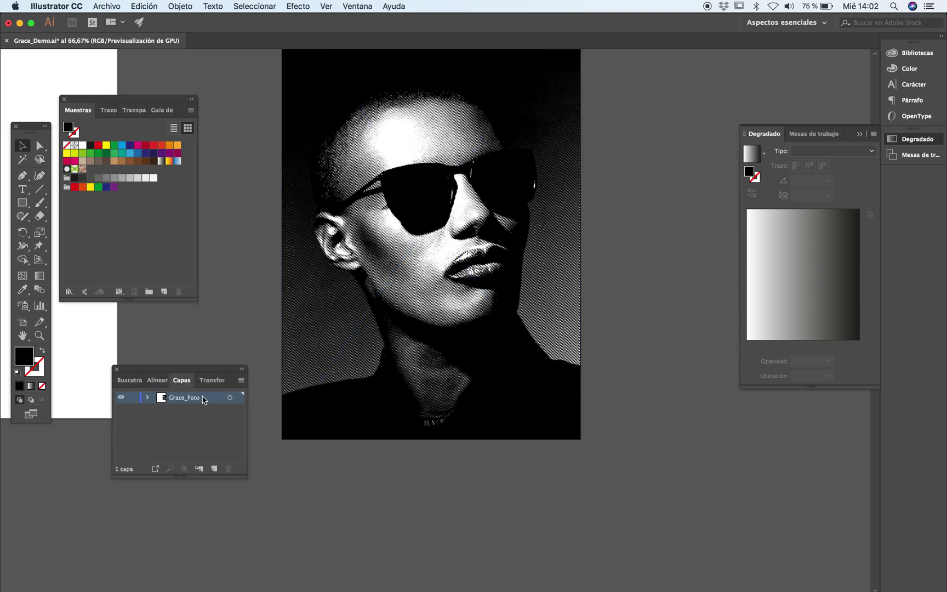
click(213, 469)
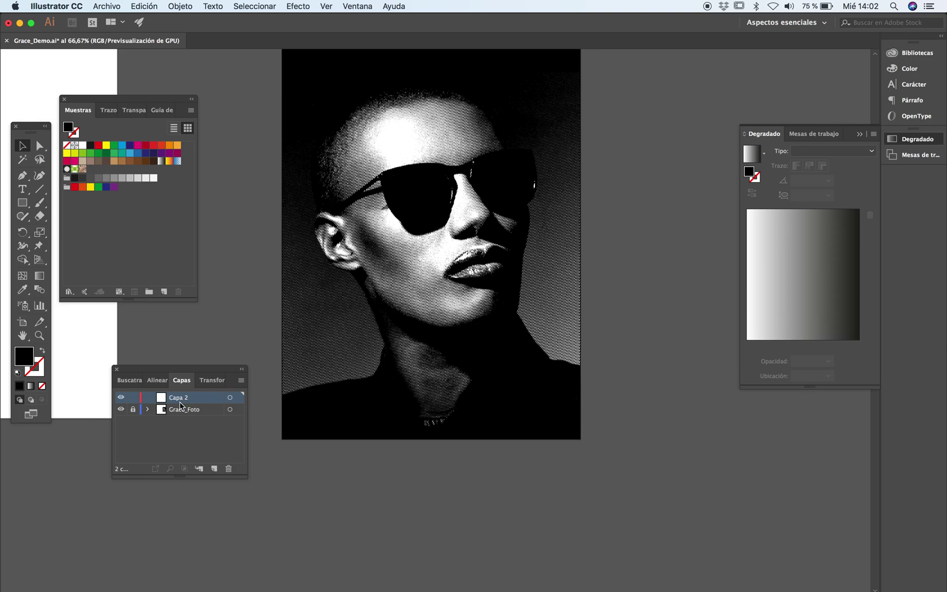
double_click(180, 402)
text(Pantalla)
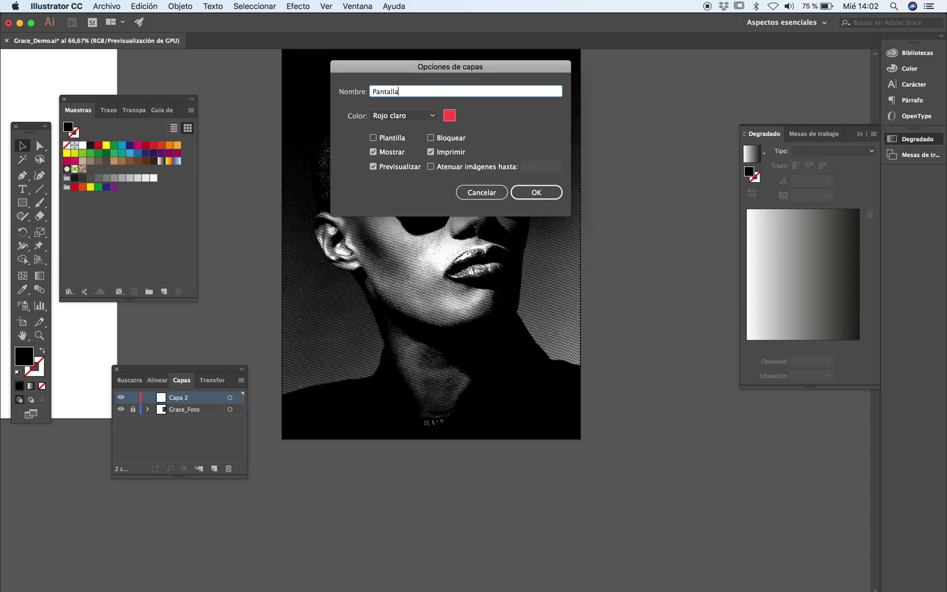
key(Return)
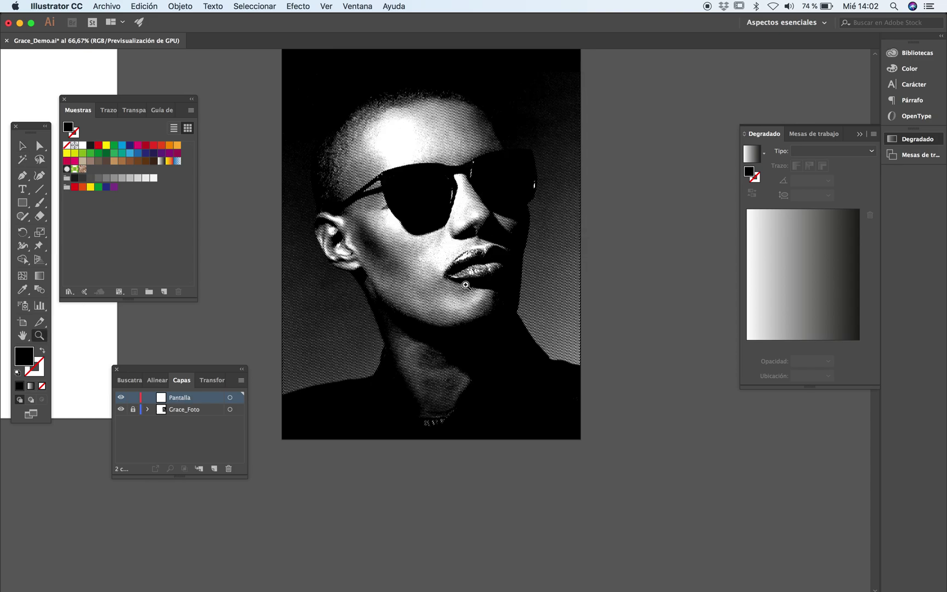
Examine the halftone lines on the forehead, sunglasses and dark background of the placed portrait at several magnifications
key(super+plus)
key(Tab)
key(super+plus)
scroll(446, 329, up, 3)
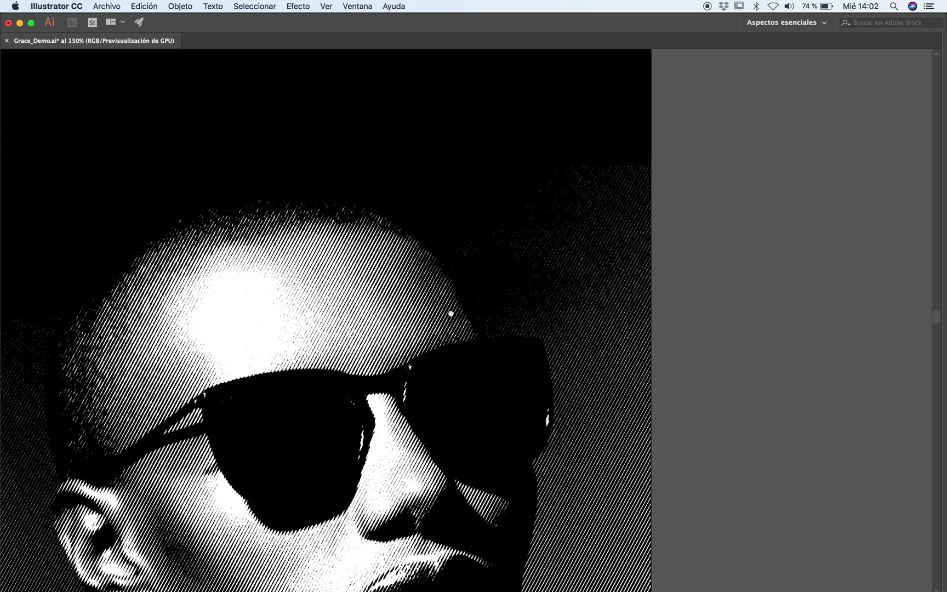
click(416, 283)
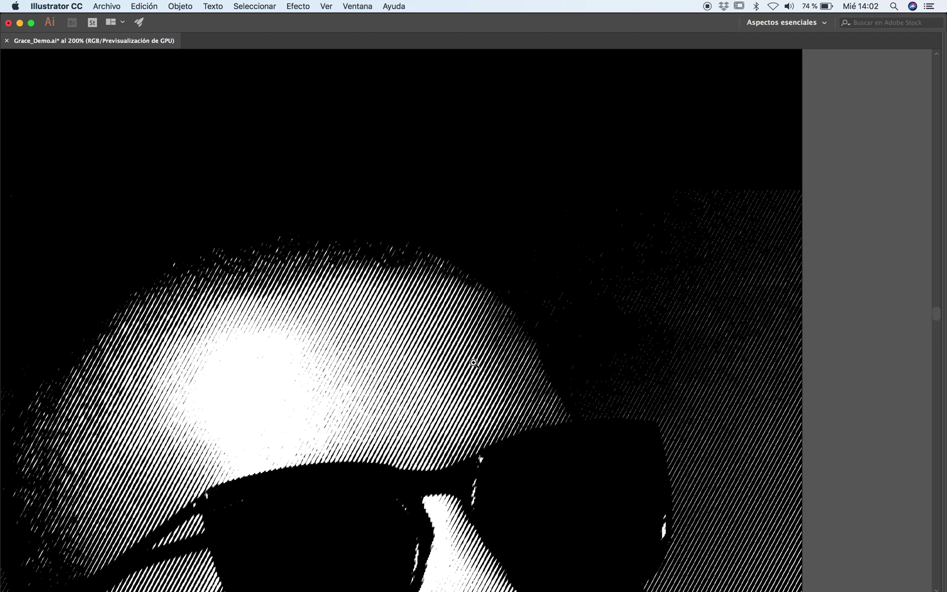
key(super+minus)
scroll(436, 414, down, 2)
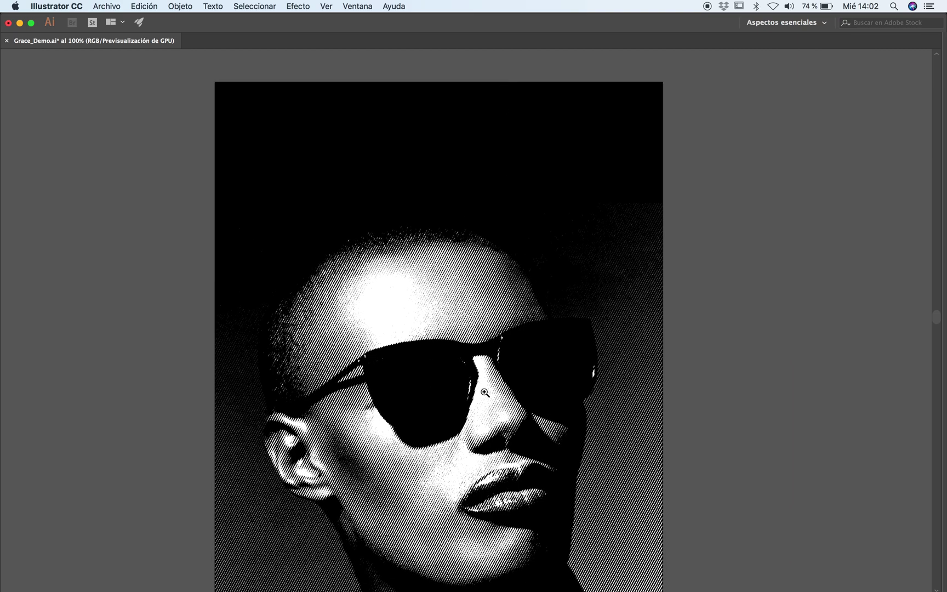
scroll(477, 335, down, 2)
click(475, 285)
scroll(466, 313, up, 2)
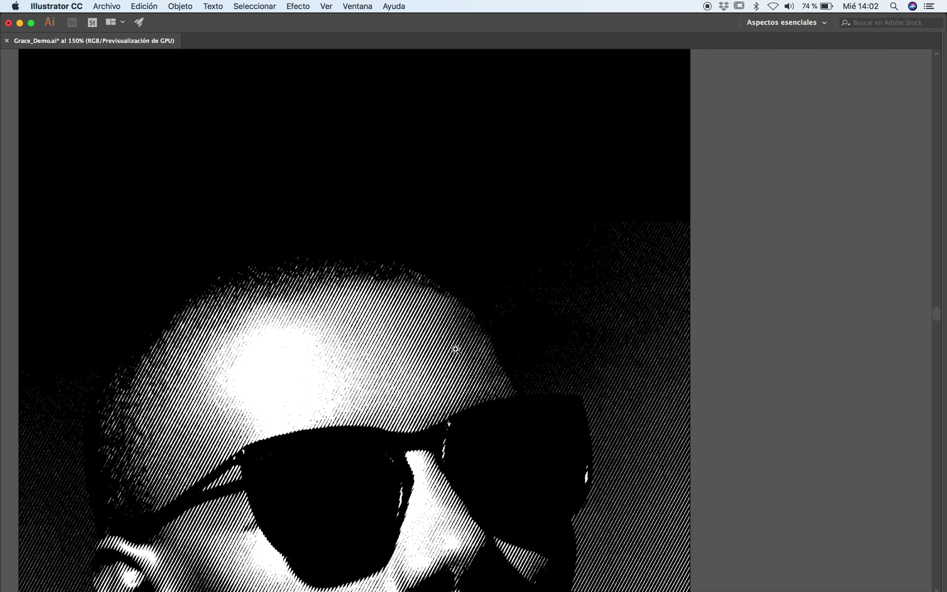
Set the fill to magenta with no stroke for drawing on the Pantalla layer
key(Tab)
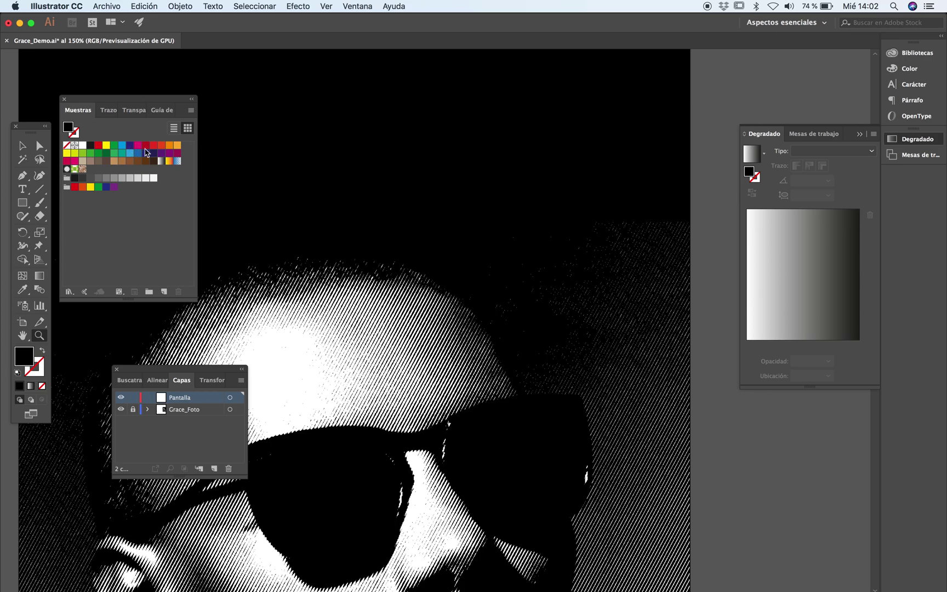
key(Tab)
drag(457, 331, 440, 302)
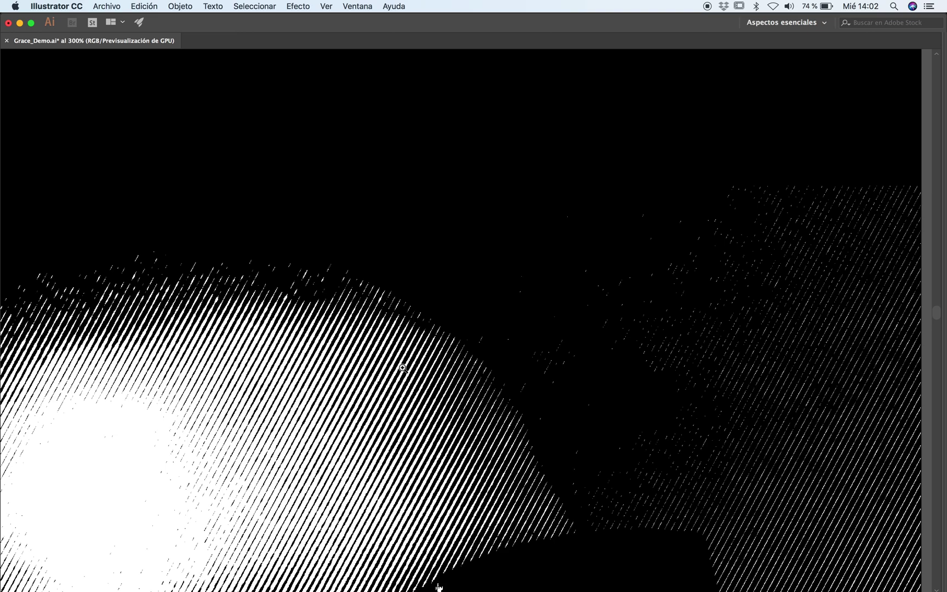
key(Tab)
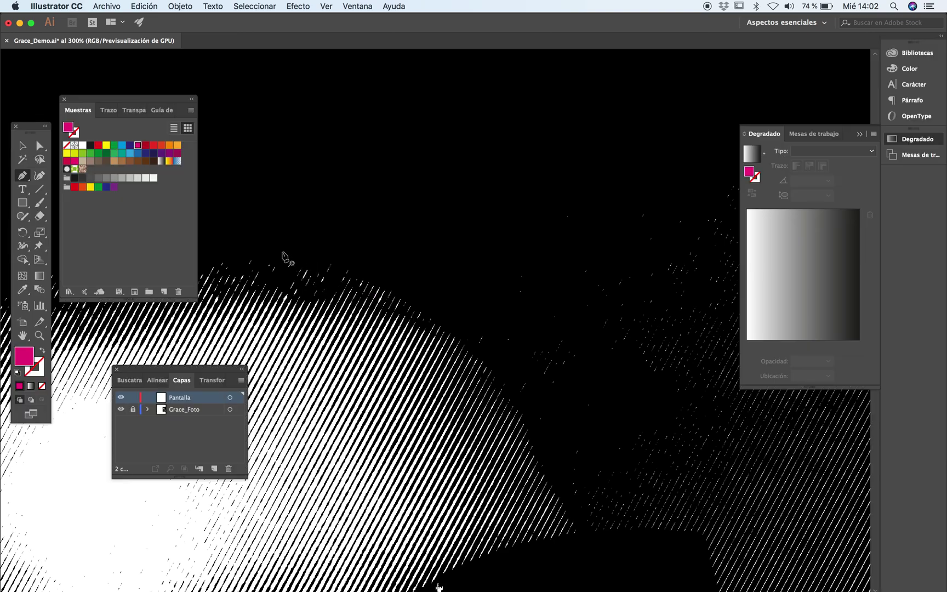
Tear off the Pen tool group as a floating palette and move the layers palette out of the way
click(27, 175)
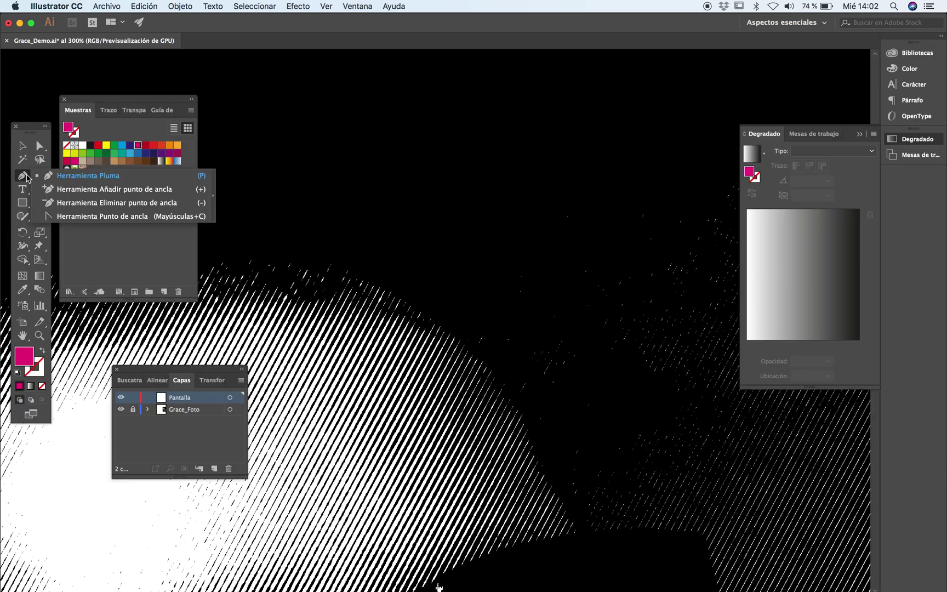
click(216, 198)
drag(51, 195, 188, 342)
drag(133, 374, 124, 488)
key(Tab)
alt+super+click(418, 448)
alt+click(418, 448)
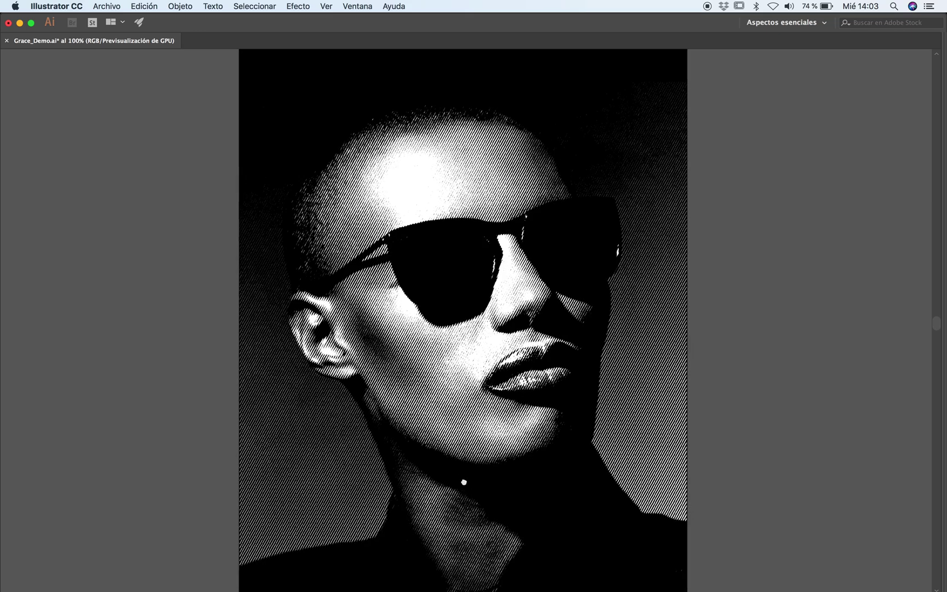
click(477, 342)
click(533, 309)
drag(533, 309, 464, 458)
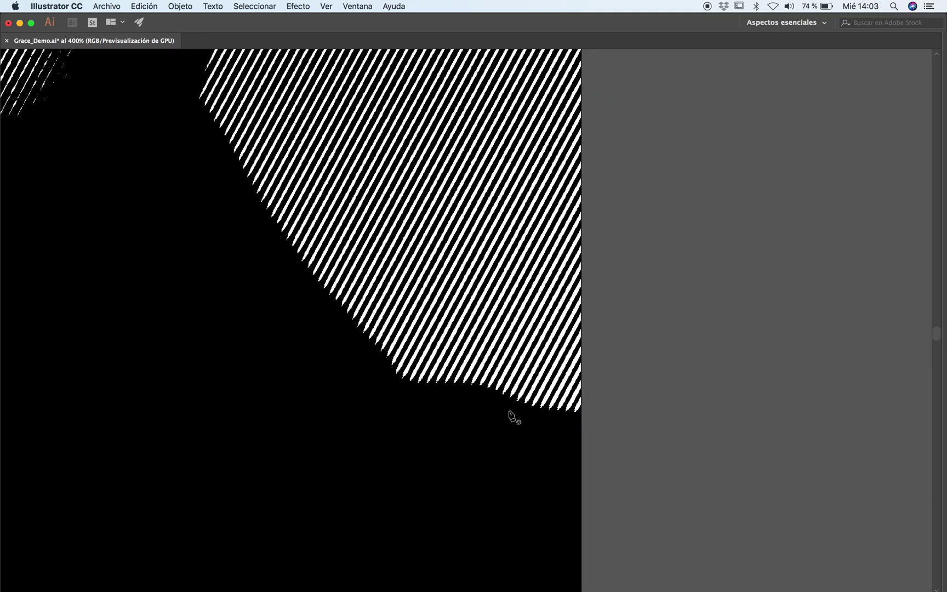
key(Tab)
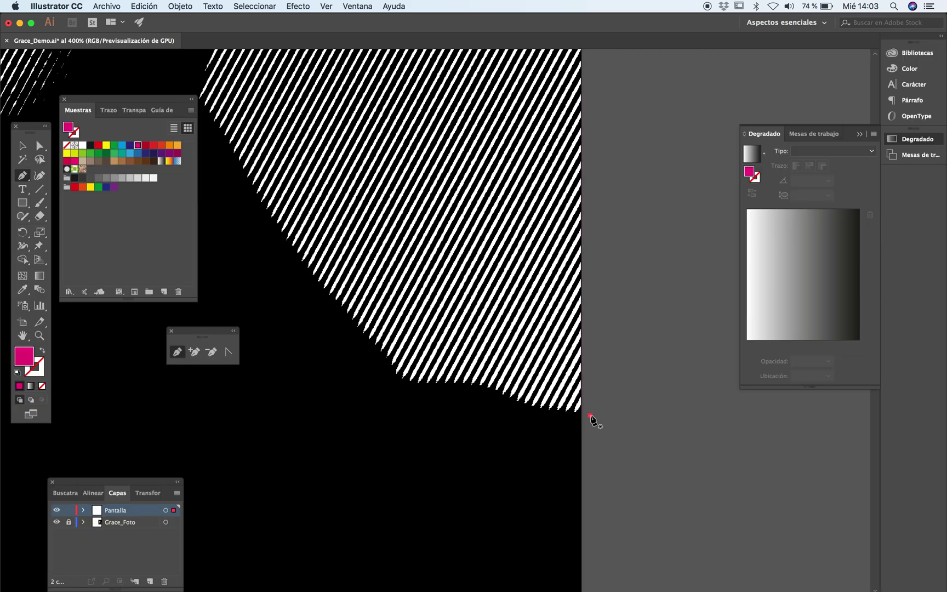
drag(590, 417, 557, 419)
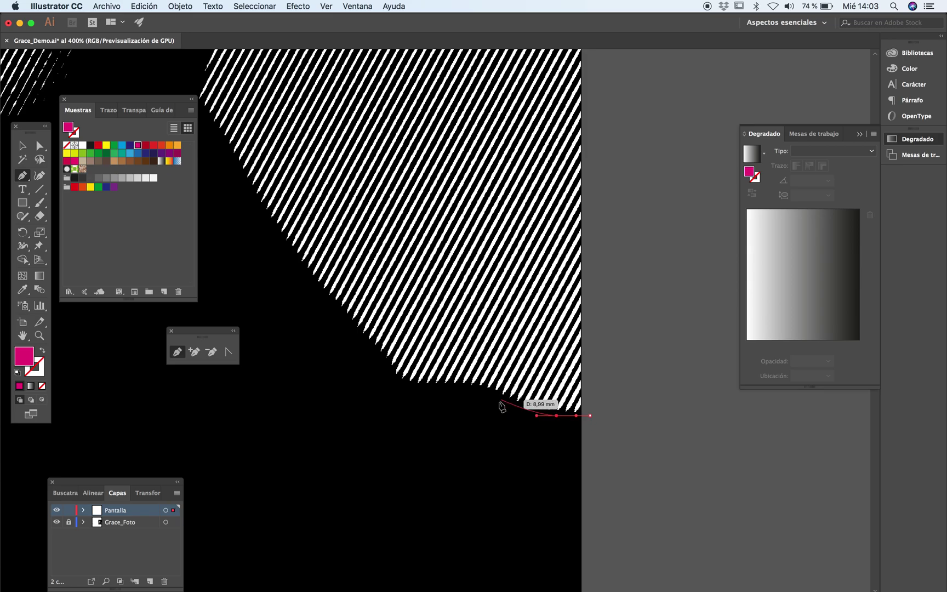
click(478, 388)
mouse_move(407, 388)
mouse_down()
mouse_move(401, 394)
mouse_move(390, 383)
mouse_up()
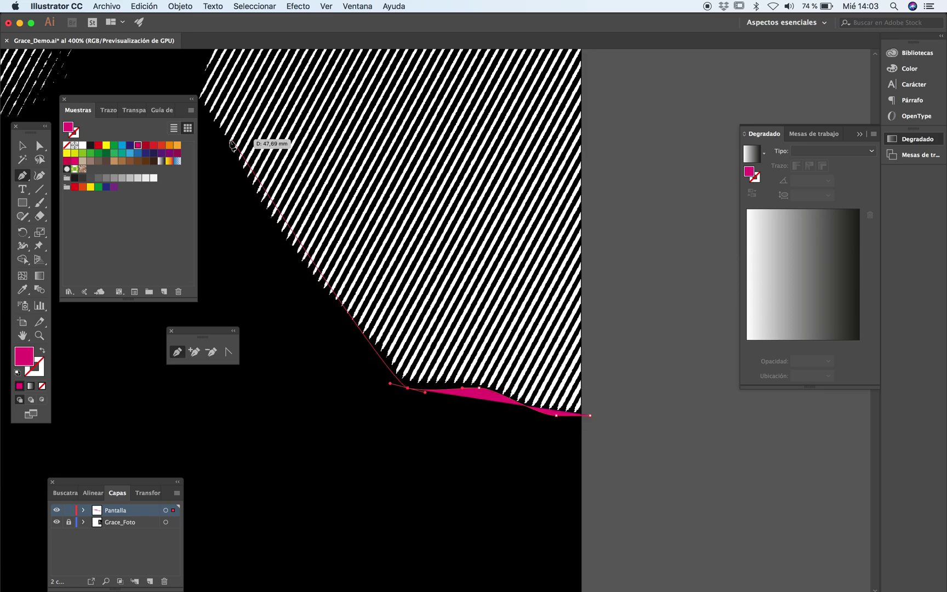
scroll(235, 143, up, 5)
scroll(236, 143, left, 5)
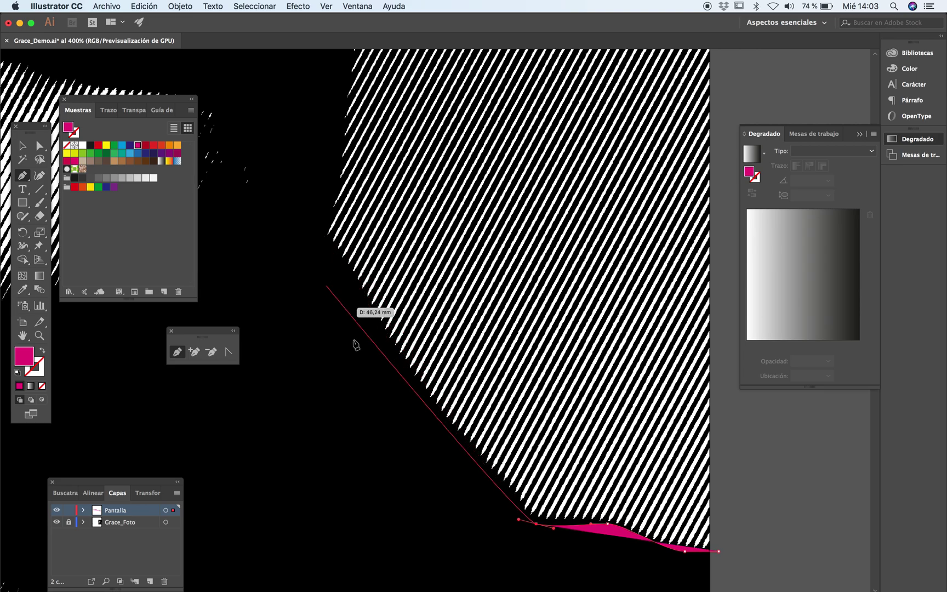
key(super+z)
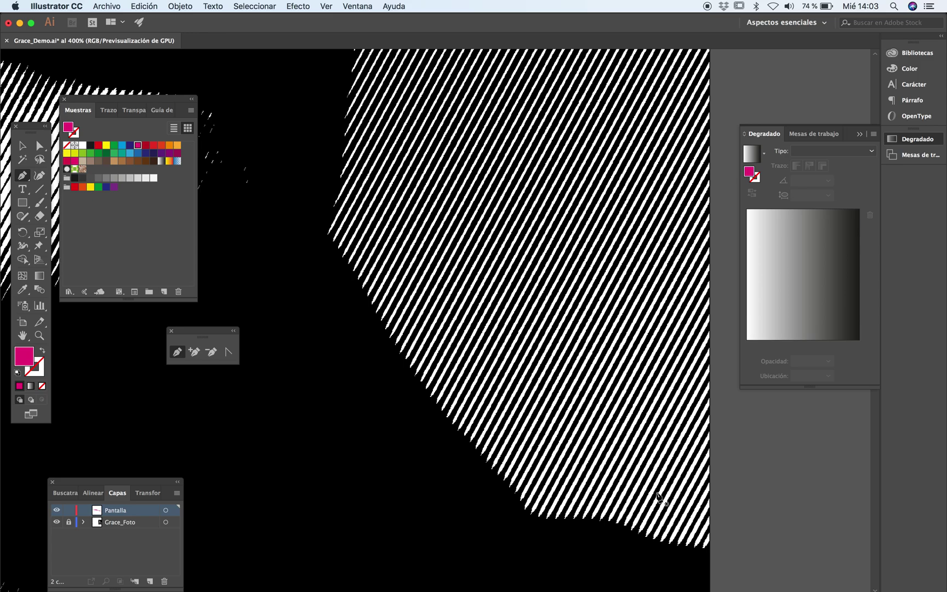
Start a Pen path just outside the photo's right edge, run straight segments along the shoulder to the neck, and adjust the shoulder anchor
scroll(658, 496, down, 4)
scroll(657, 495, right, 3)
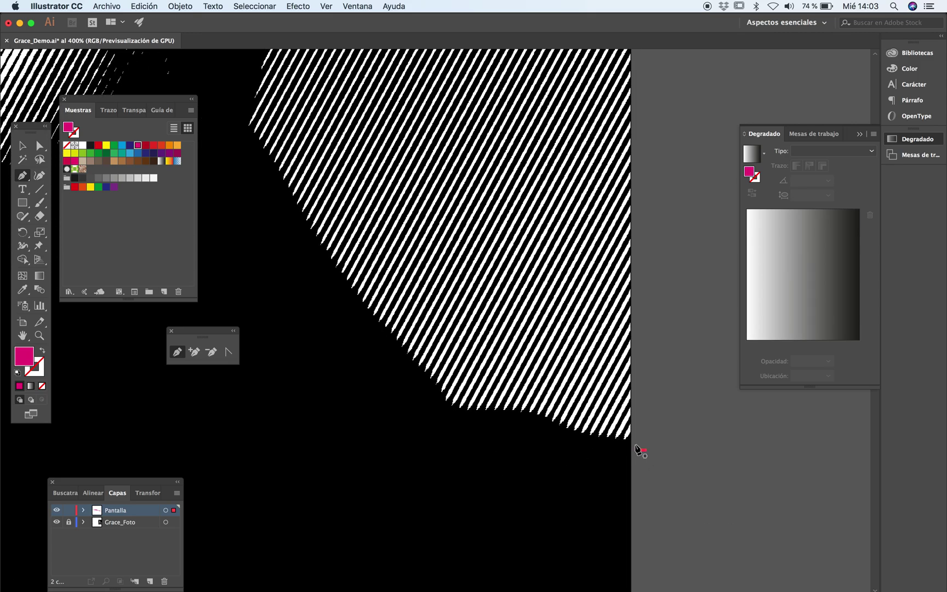
click(450, 415)
drag(292, 253, 442, 366)
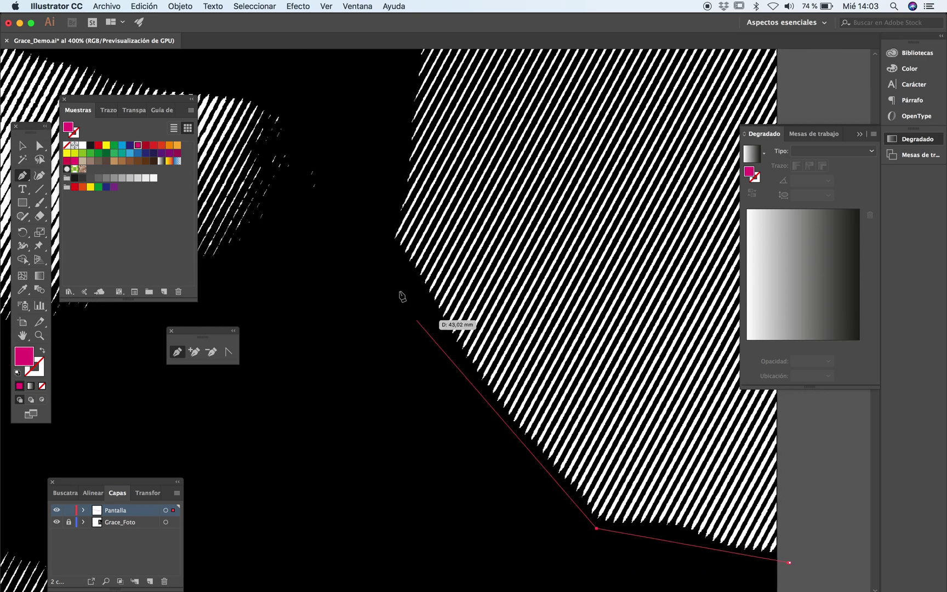
click(388, 241)
drag(597, 525, 582, 535)
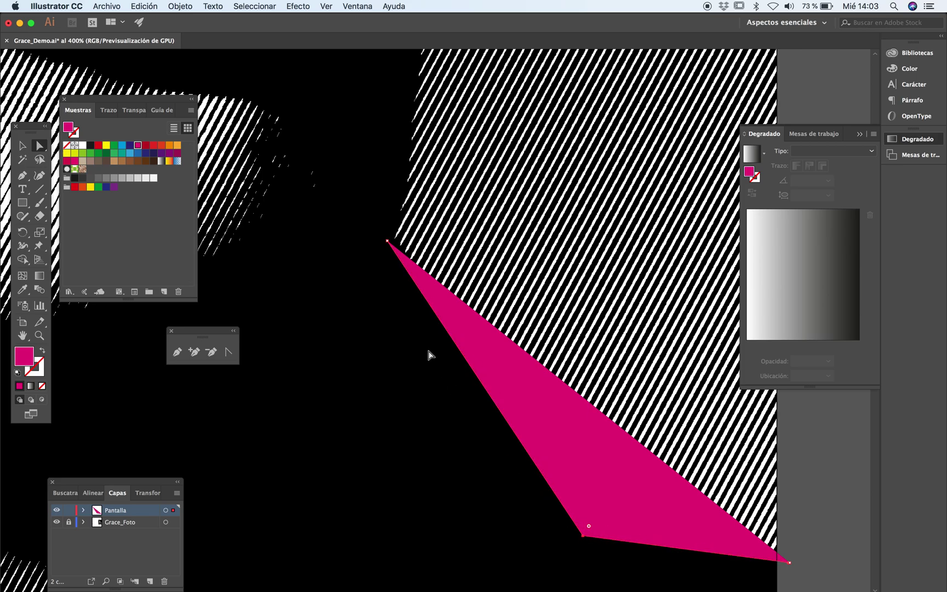
Extend the path with straight segments up the jaw and cheek to the sunglasses' outer edge, and nudge the cheek anchor
scroll(429, 355, up, 8)
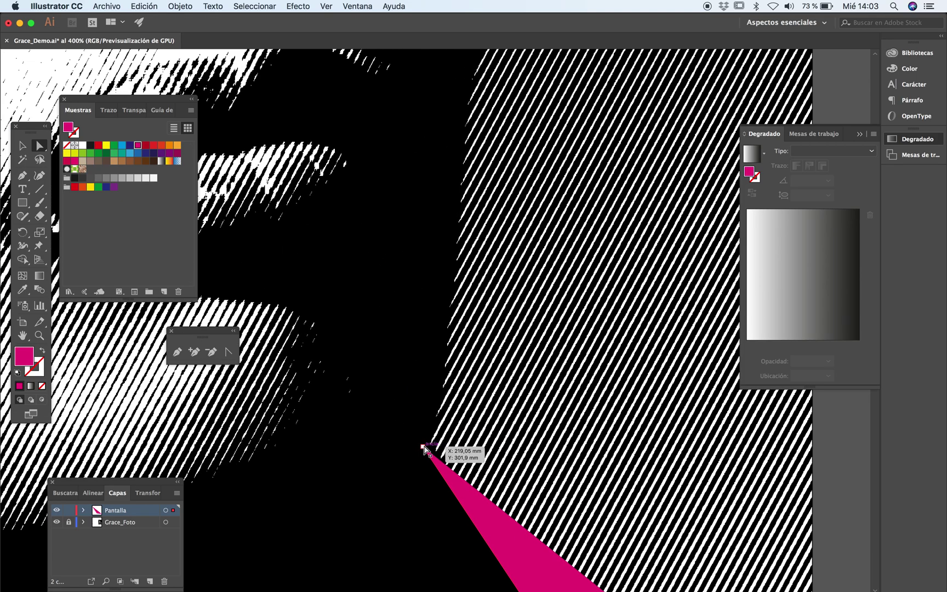
key(p)
scroll(446, 211, up, 3)
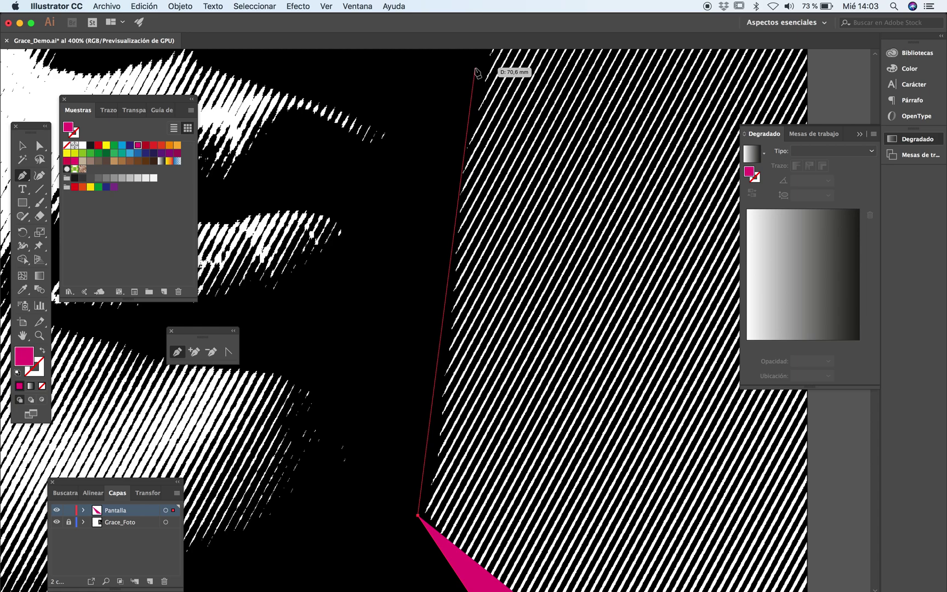
drag(474, 67, 433, 412)
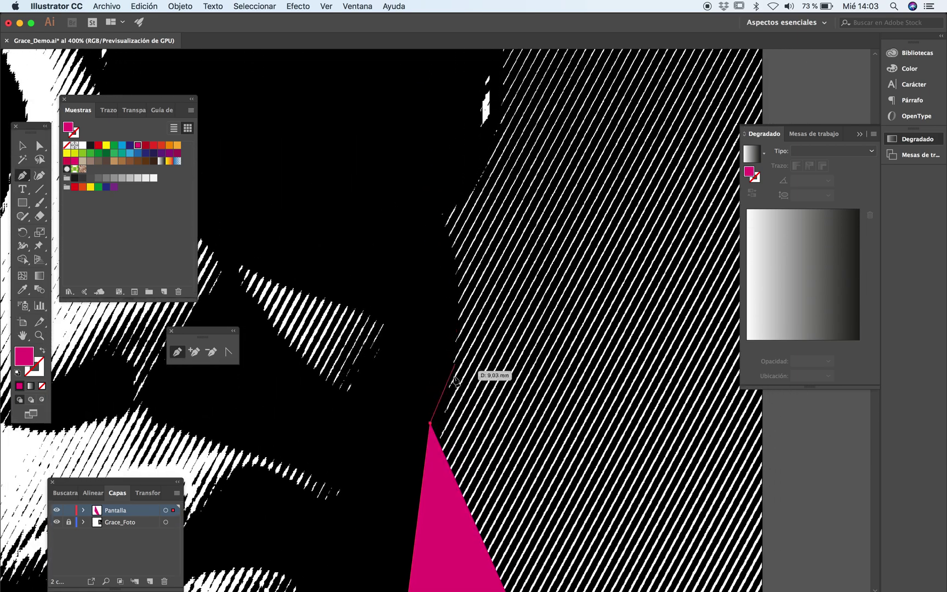
click(453, 326)
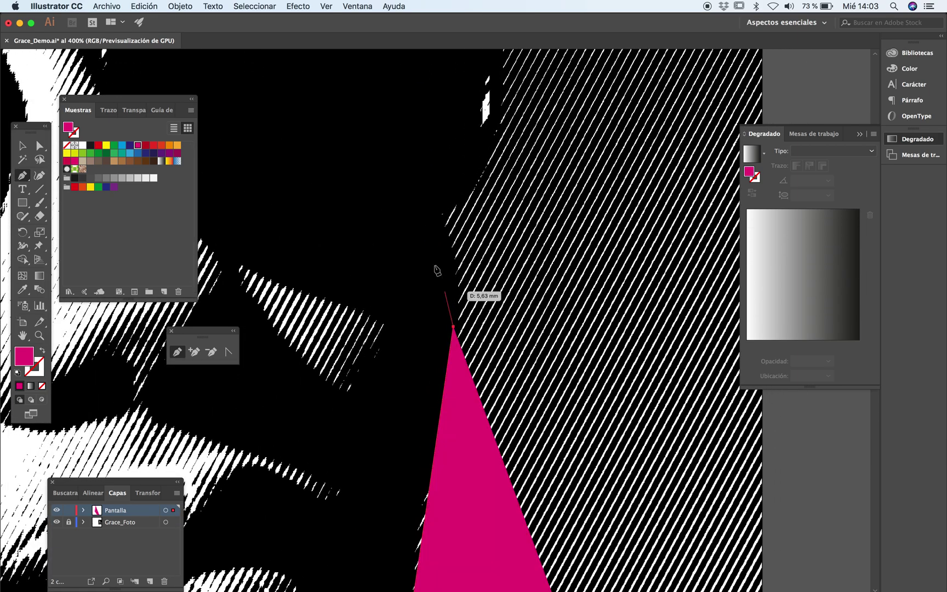
click(438, 212)
drag(484, 157, 474, 260)
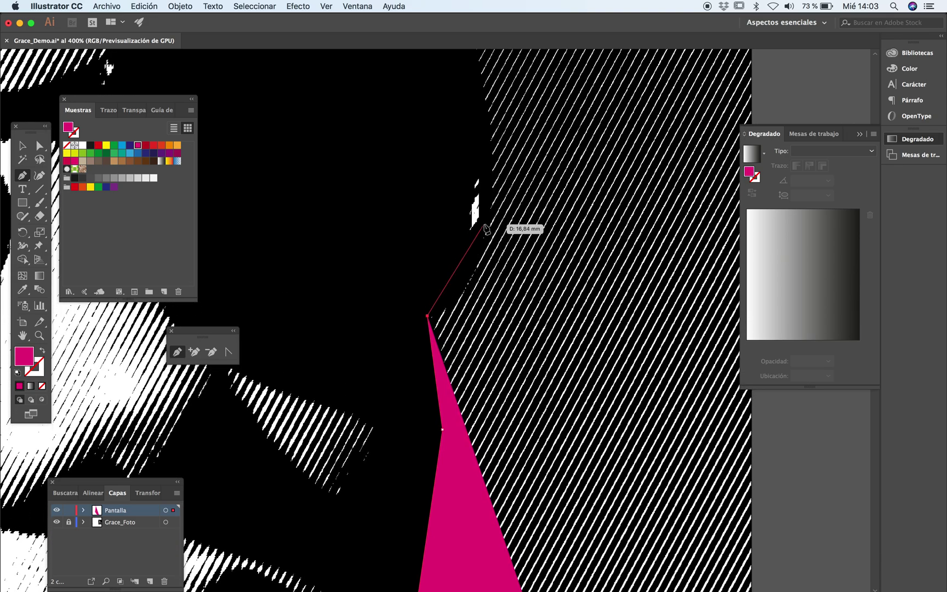
click(489, 223)
key(a)
drag(428, 316, 429, 328)
Swap the path to a magenta stroke without fill, extend it to the sunglasses' upper outer corner, and adjust the previous anchor
key(shift+x)
scroll(473, 313, up, 5)
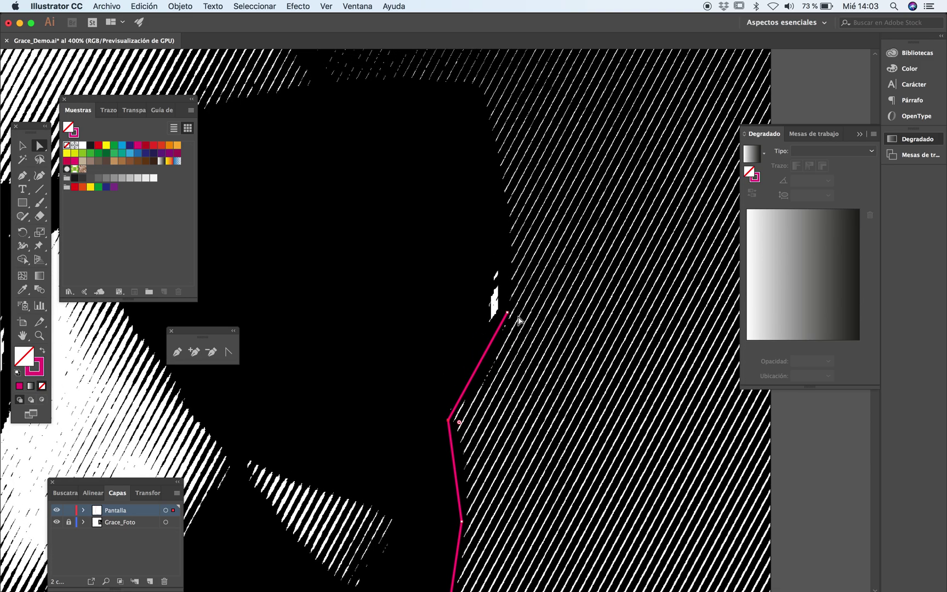
click(508, 315)
key(p)
click(507, 313)
click(477, 90)
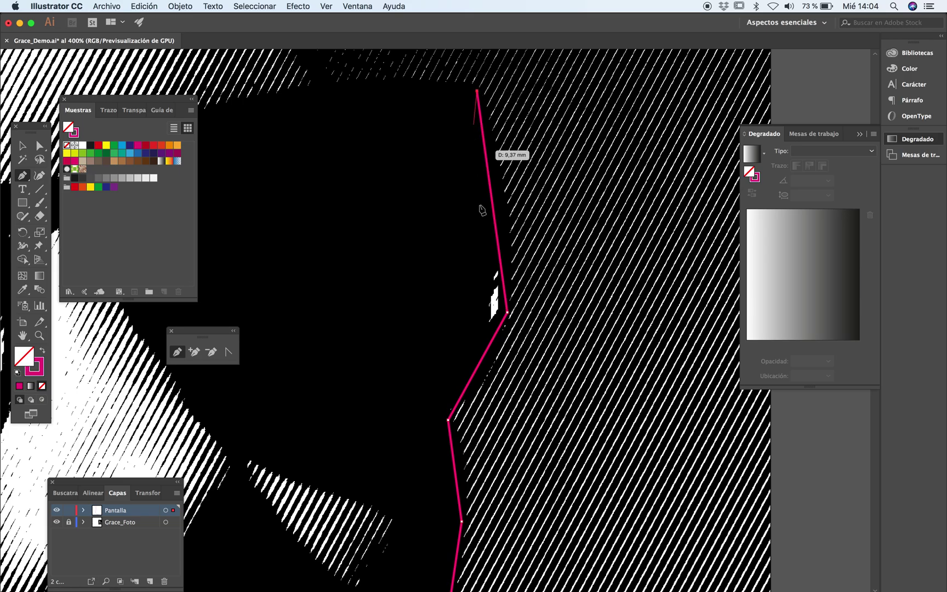
key(a)
drag(507, 314, 506, 305)
drag(493, 348, 597, 405)
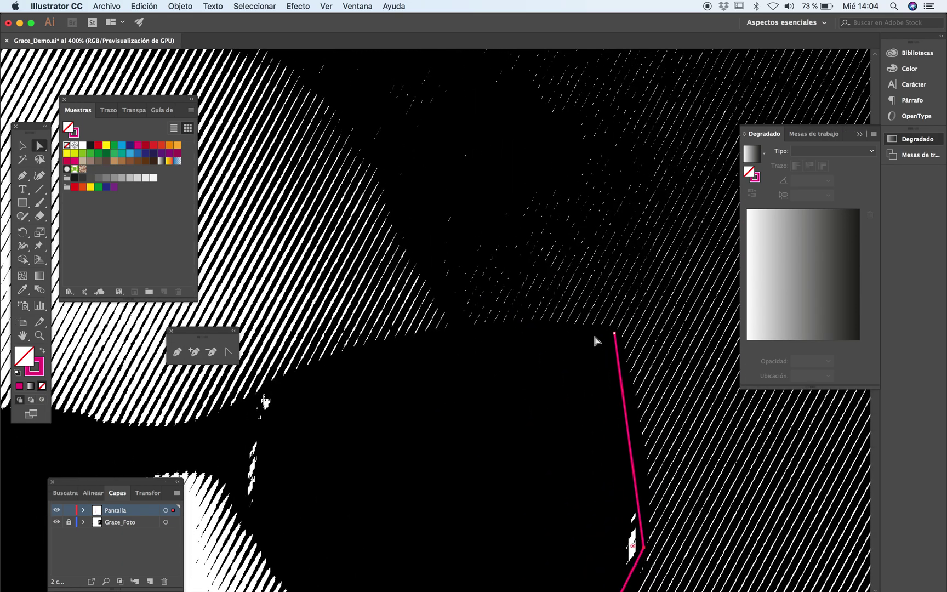
Continue the path along the top of the sunglasses to the forehead, and curve it around the head to a point above the hairline
key(p)
click(614, 333)
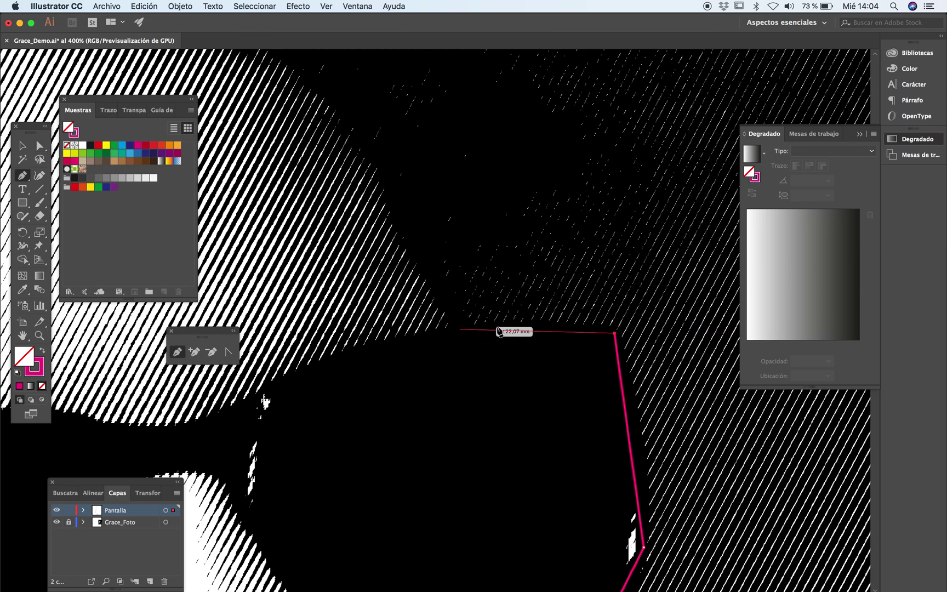
click(455, 331)
scroll(463, 328, up, 2)
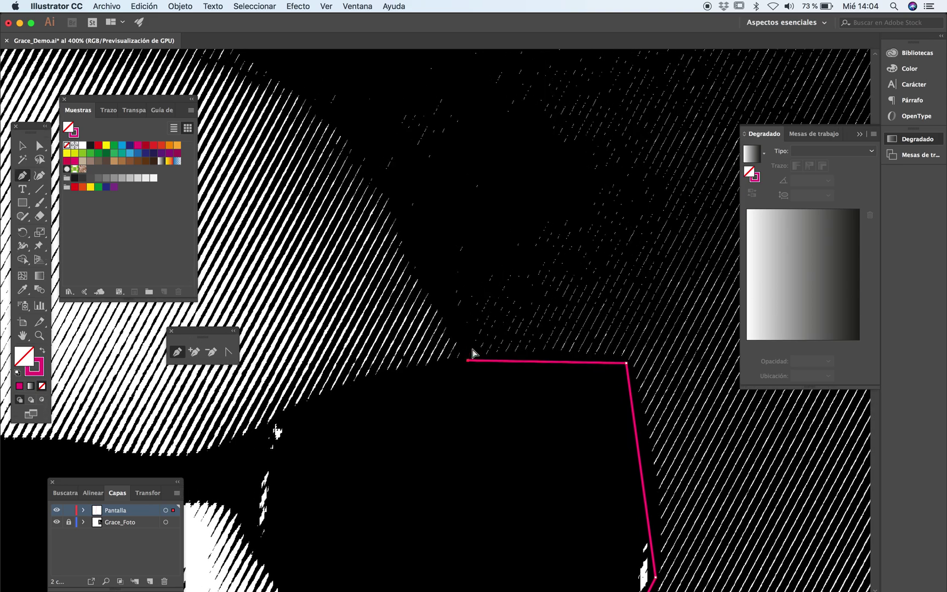
key(super+minus)
key(super+minus)
key(super+minus)
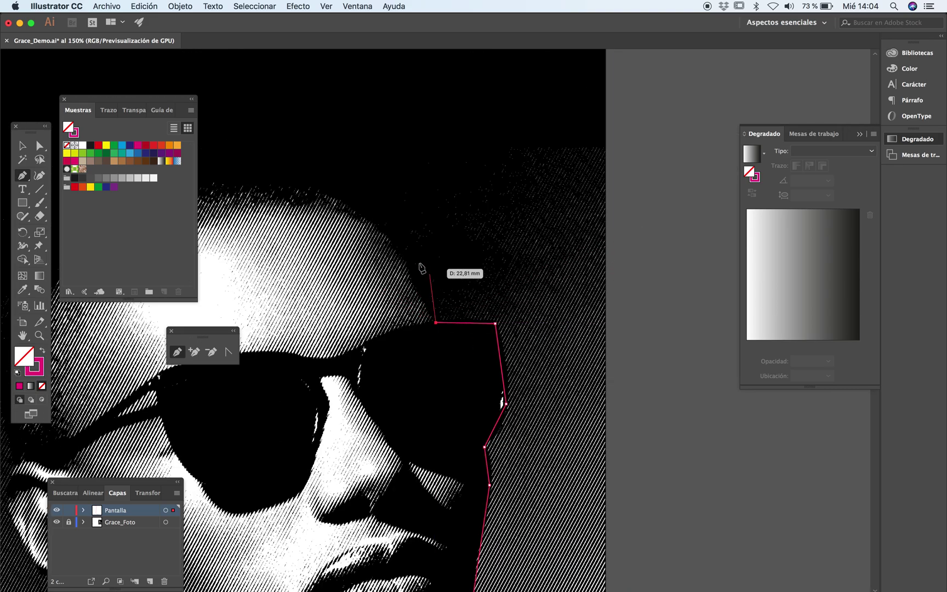
click(398, 228)
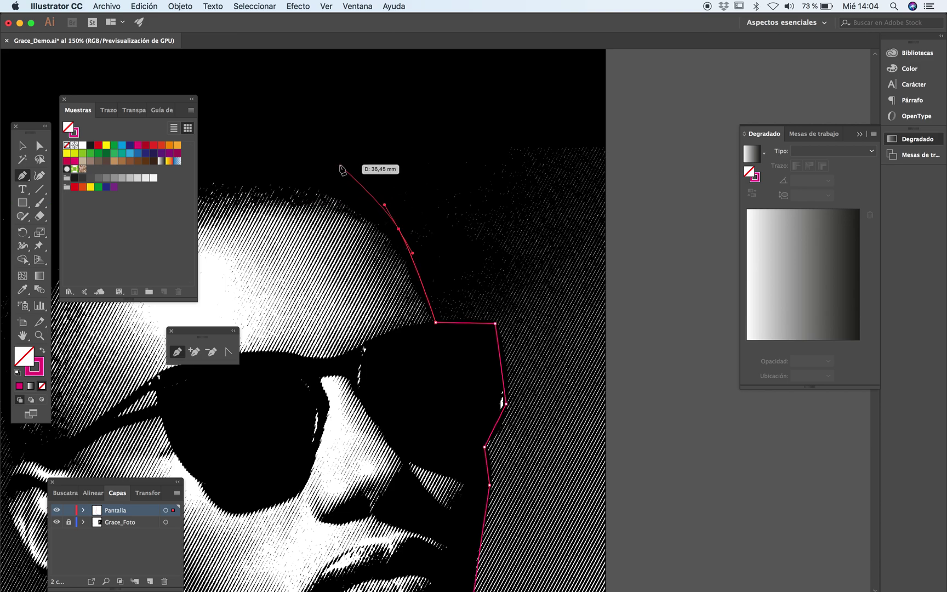
click(323, 166)
Close the path via the photo's top edge and upper right corner back to its starting point, and swap the magenta from stroke to fill
scroll(329, 164, up, 5)
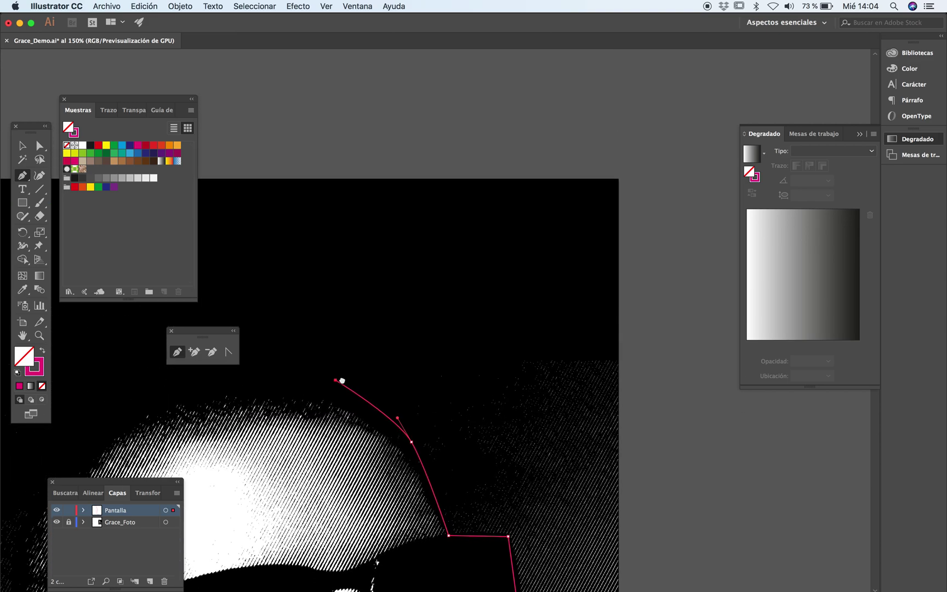
click(404, 186)
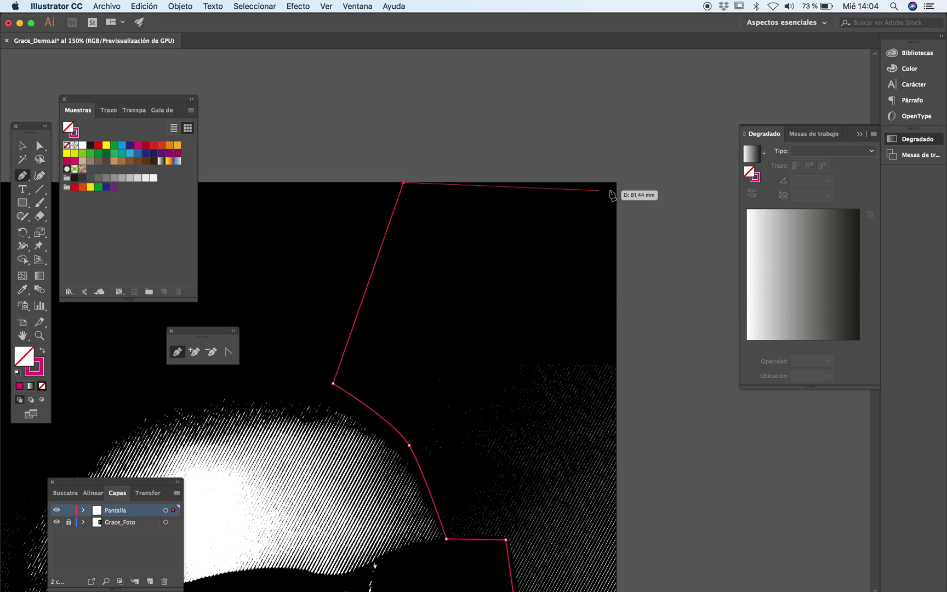
click(617, 184)
scroll(567, 218, down, 5)
scroll(567, 217, down, 10)
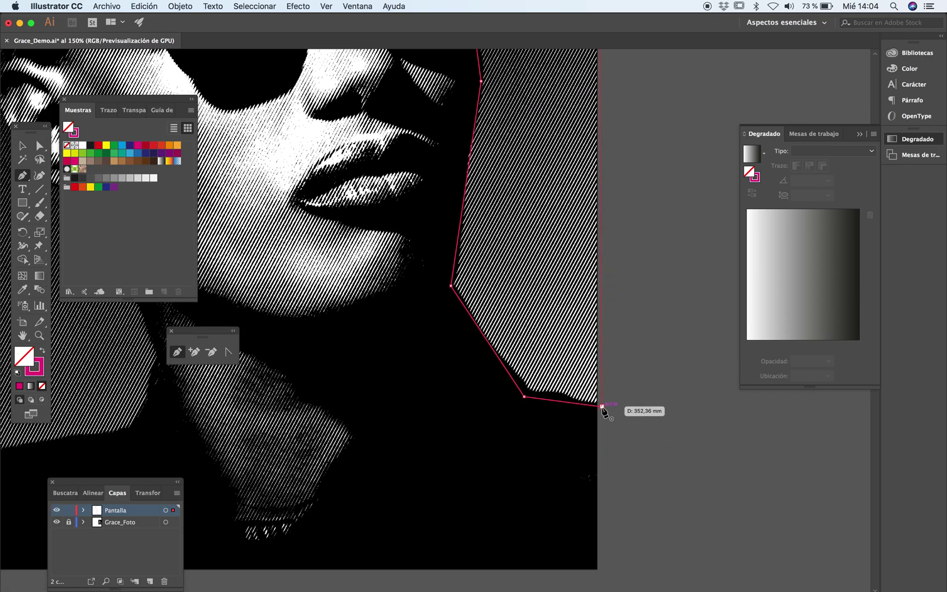
click(602, 407)
key(shift+x)
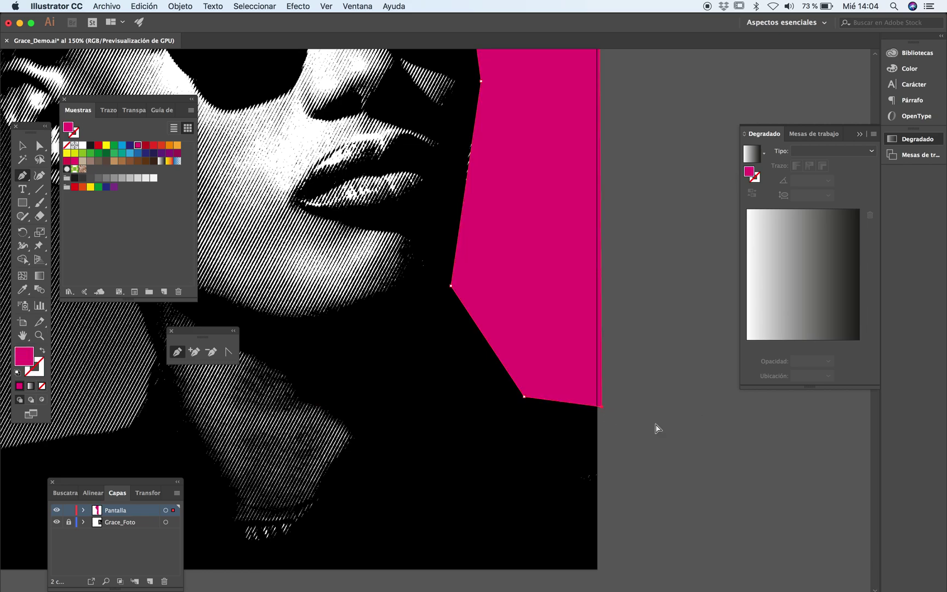
Deselect the magenta shape and move its anchor above the head inward, closer to the outline of the forehead
key(super+shift+a)
key(z)
alt+click(493, 293)
alt+click(493, 293)
scroll(493, 294, up, 5)
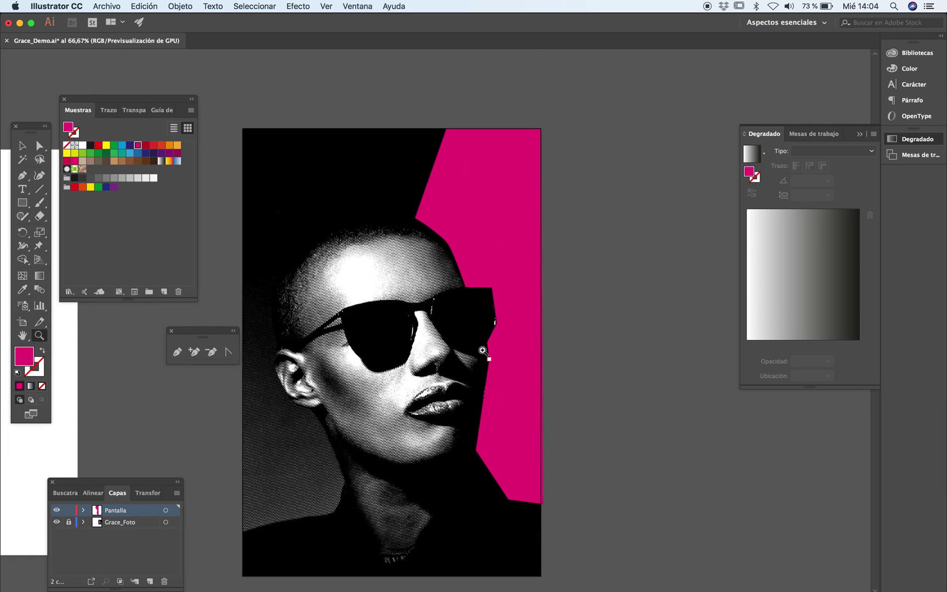
click(432, 246)
click(433, 246)
click(436, 315)
key(a)
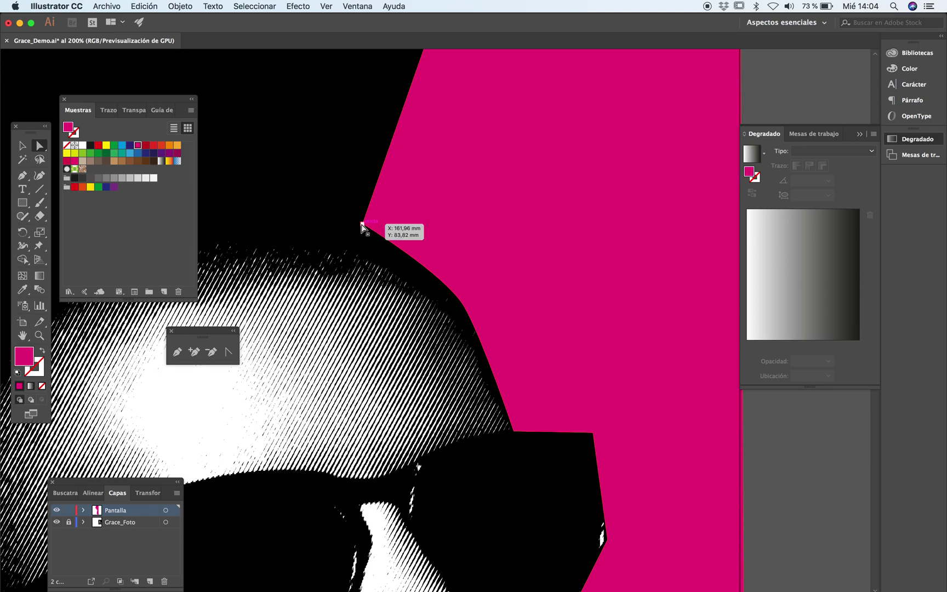
drag(362, 225, 448, 269)
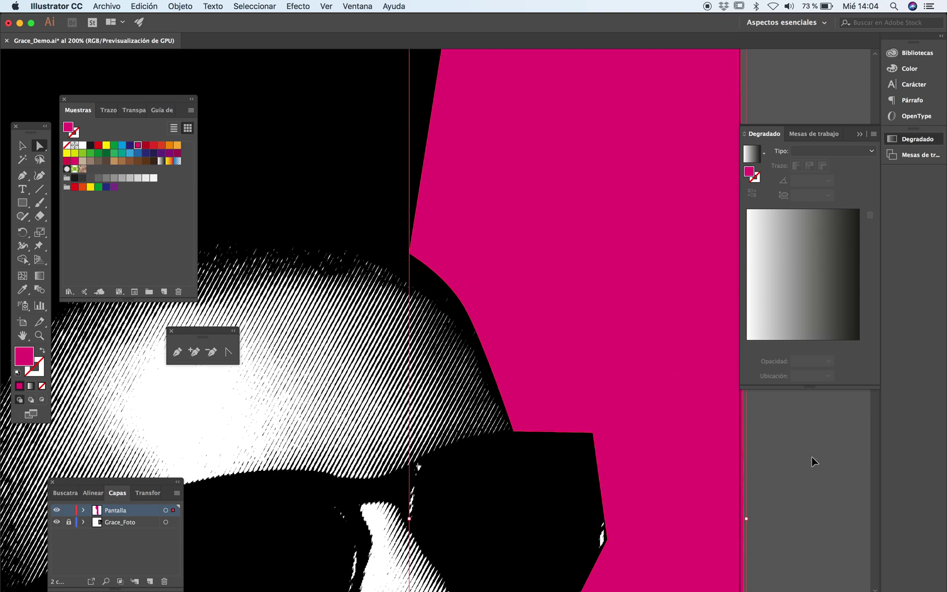
click(478, 378)
Examine the magenta background shape against the whole portrait and close up around the head and sunglasses
key(Tab)
key(super+minus)
key(super+minus)
key(super+minus)
key(super+minus)
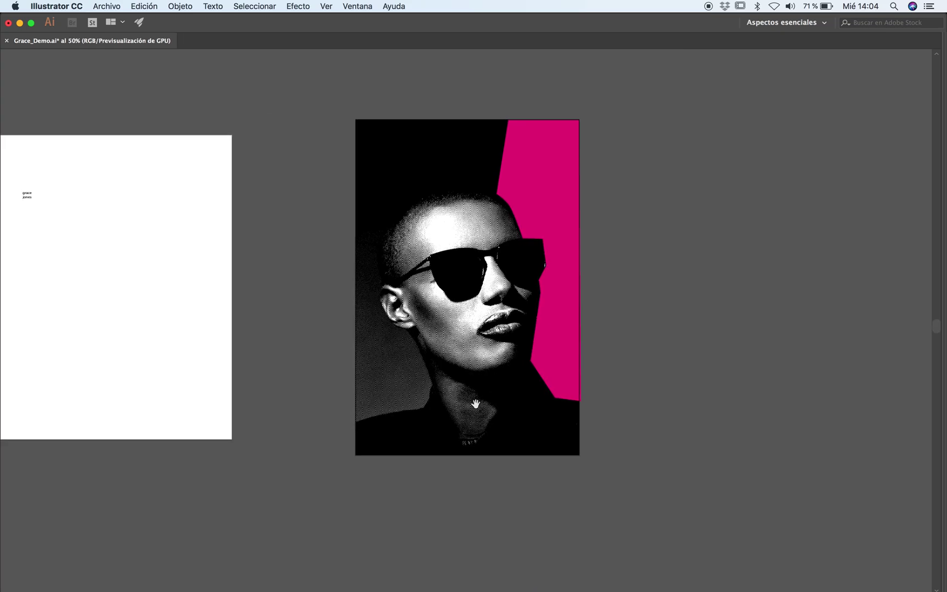
click(438, 331)
click(546, 252)
scroll(488, 318, up, 3)
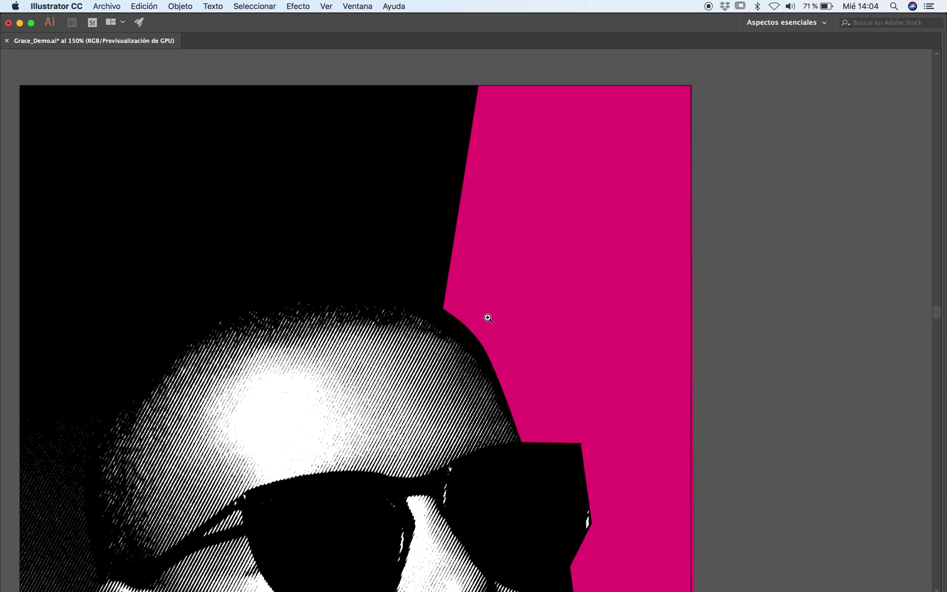
Move the magenta shape's anchor above the hairline closer to the forehead and reposition its top-edge anchor so the upper boundary slants more
drag(443, 317, 465, 324)
drag(477, 86, 519, 86)
click(789, 401)
key(super+plus)
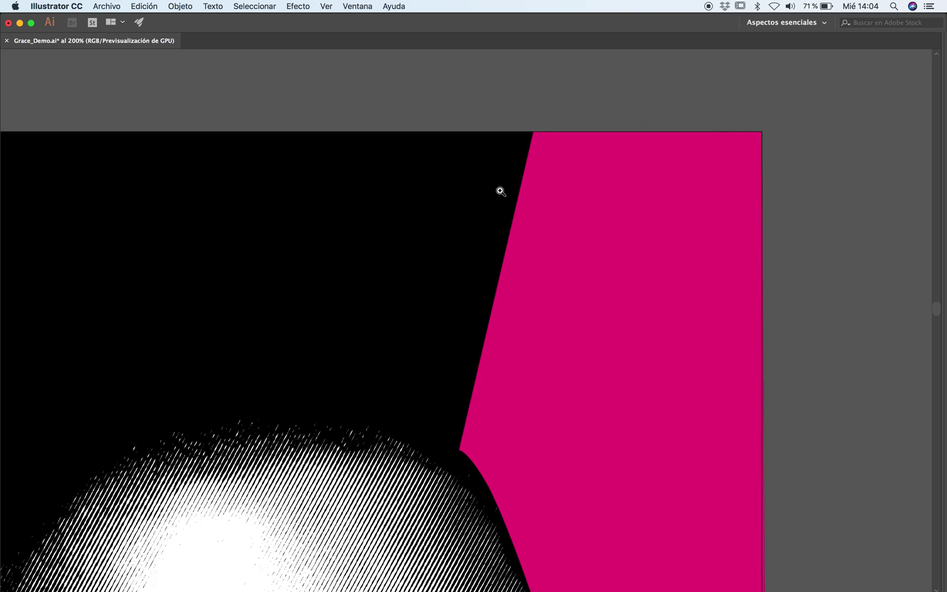
drag(536, 134, 522, 132)
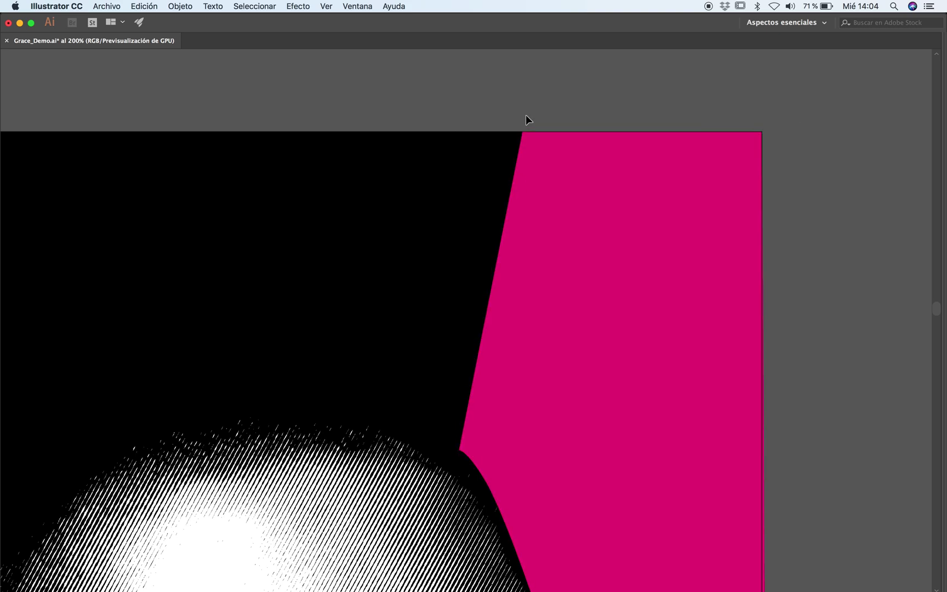
Convert the anchor above the hairline and adjust its handle so the magenta edge curves along the forehead while the upper segment stays straight
alt+super+click(487, 384)
alt+super+click(485, 390)
super+click(456, 205)
super+click(457, 205)
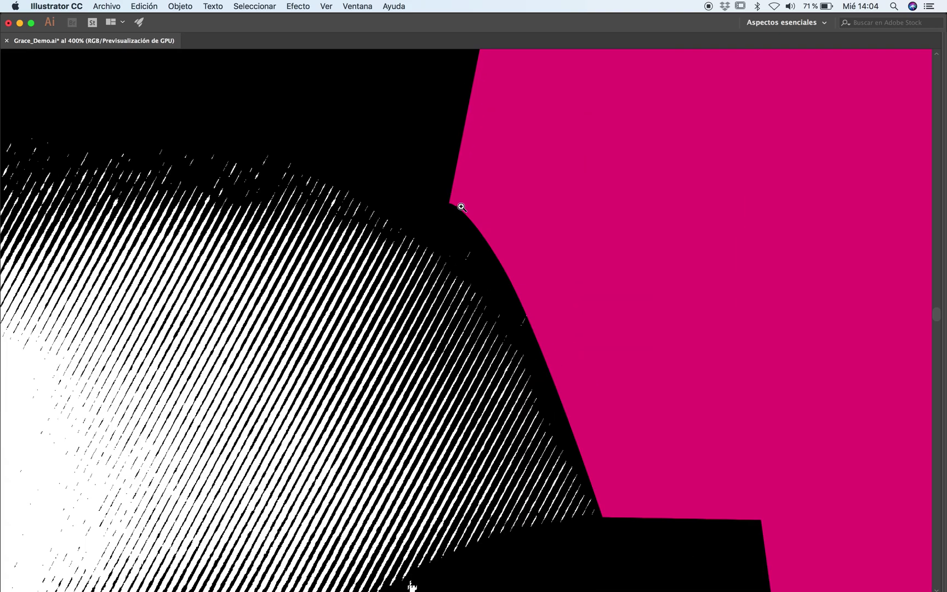
click(504, 268)
key(Tab)
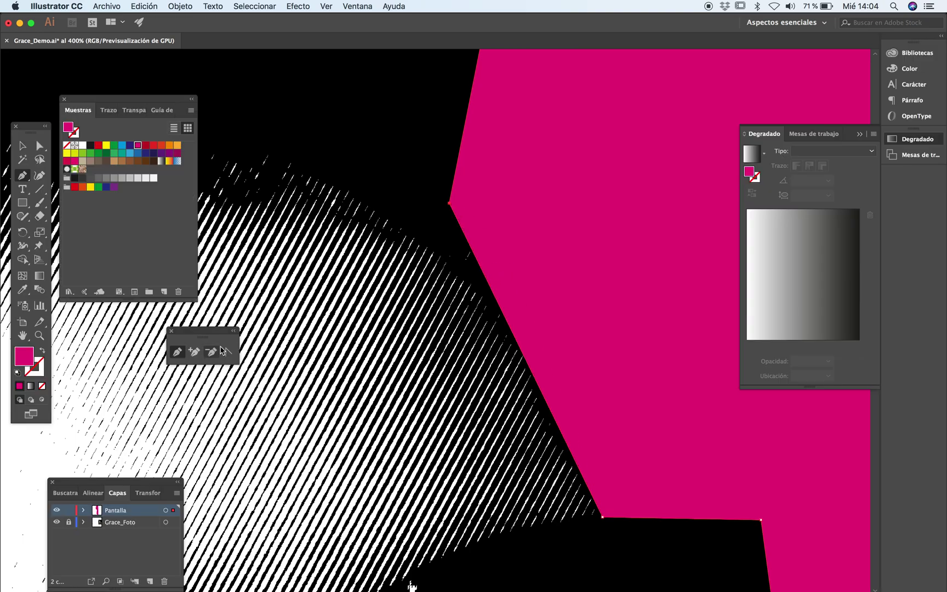
drag(450, 204, 409, 183)
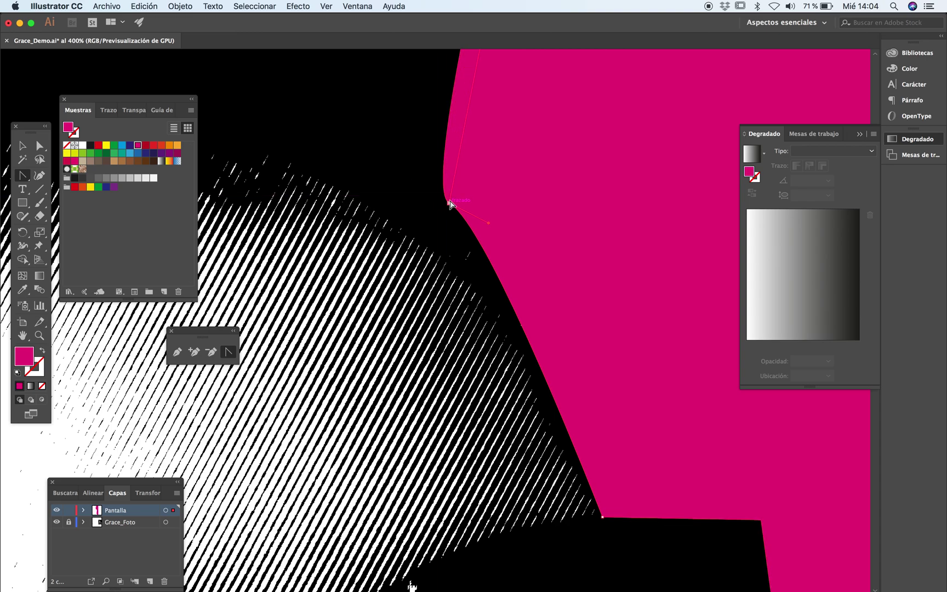
click(449, 203)
key(a)
drag(452, 209, 499, 231)
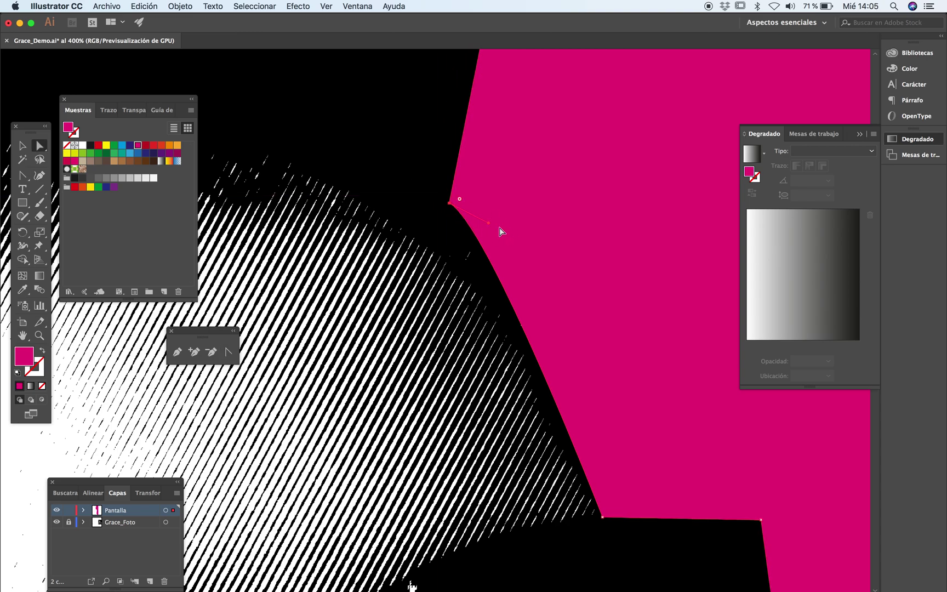
drag(550, 289, 555, 318)
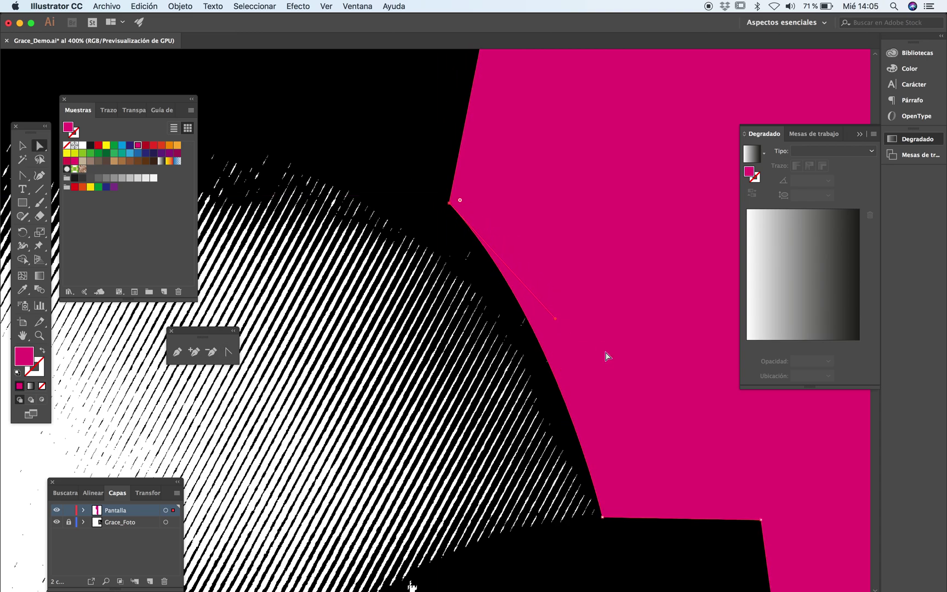
Round the magenta shape's corners where the forehead meets the sunglasses and at the frame's upper and outer corners
drag(599, 458, 450, 243)
click(420, 281)
click(577, 284)
drag(574, 297, 554, 319)
drag(617, 498, 642, 300)
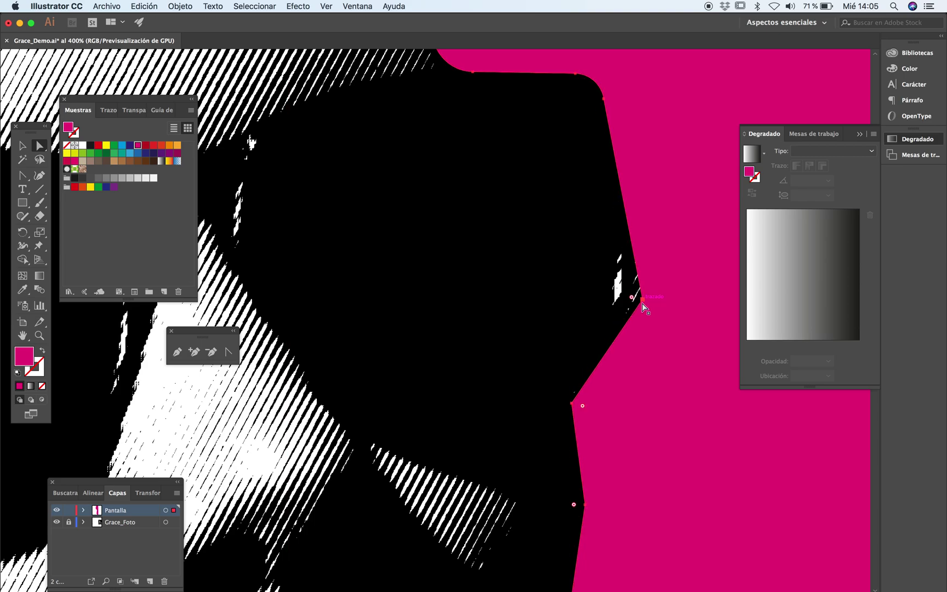
drag(645, 303, 567, 291)
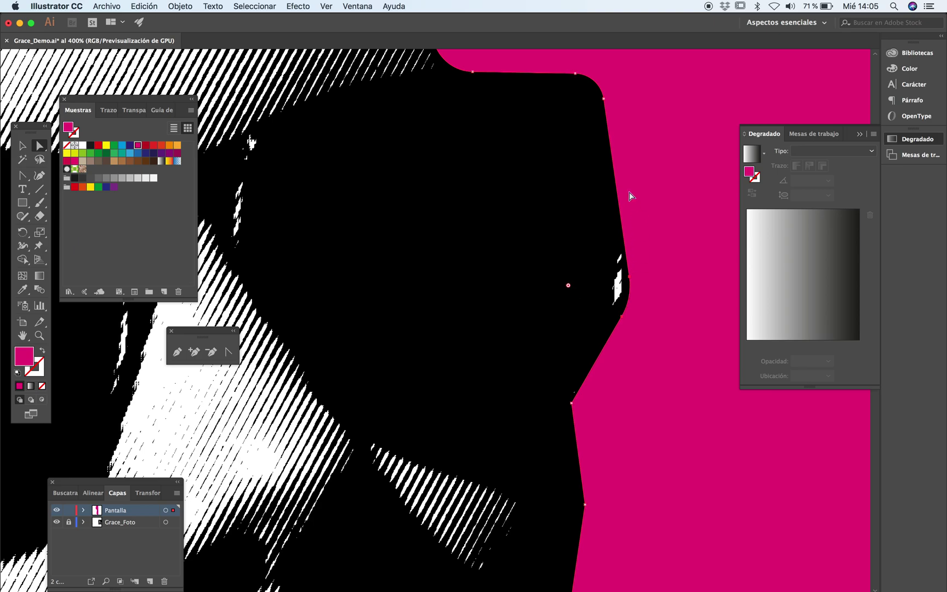
Raise the anchor just below the sunglasses slightly, round that corner, and shift the chin anchor closer to the face
mouse_move(568, 401)
mouse_down()
mouse_move(581, 416)
mouse_move(572, 393)
mouse_up()
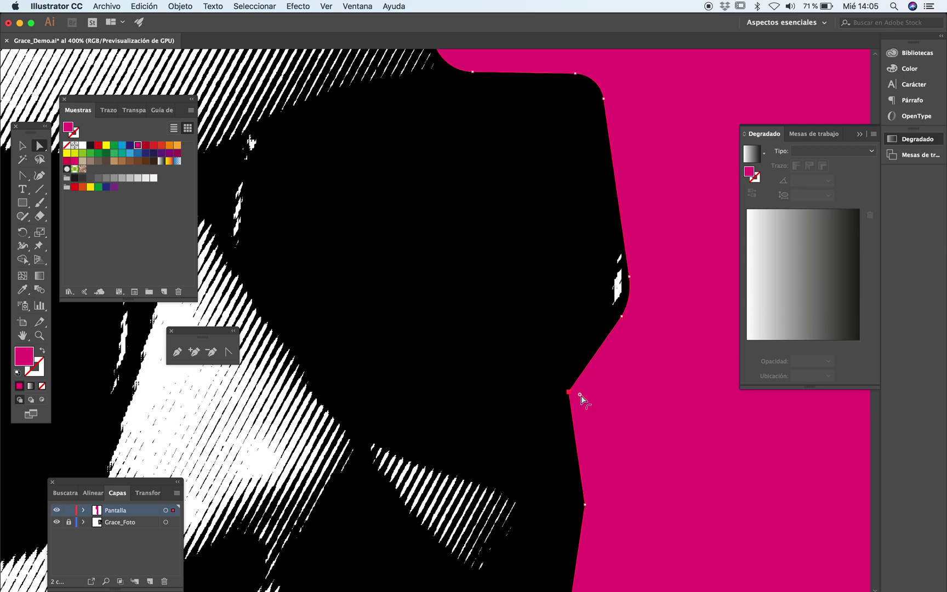
scroll(598, 307, down, 5)
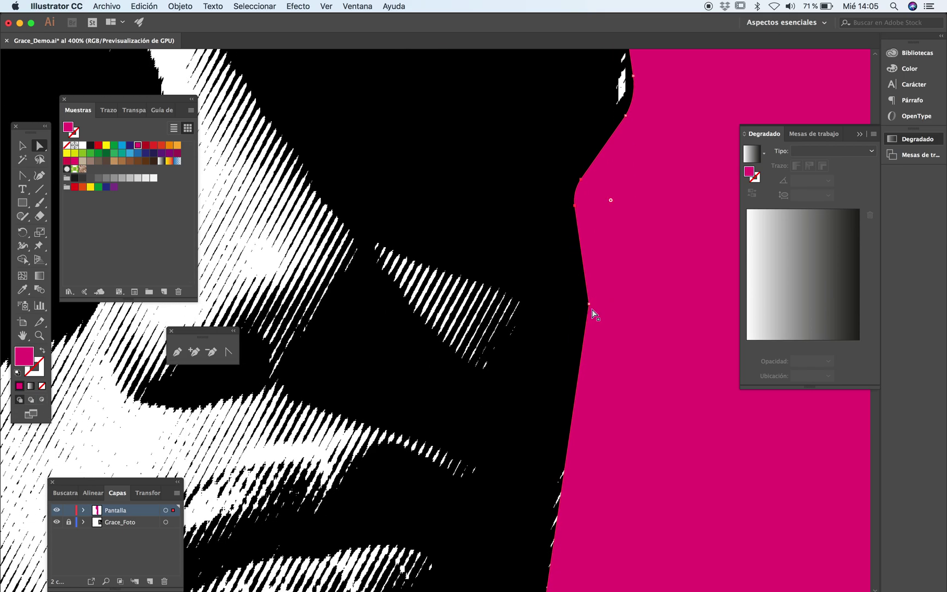
scroll(570, 313, down, 5)
key(z)
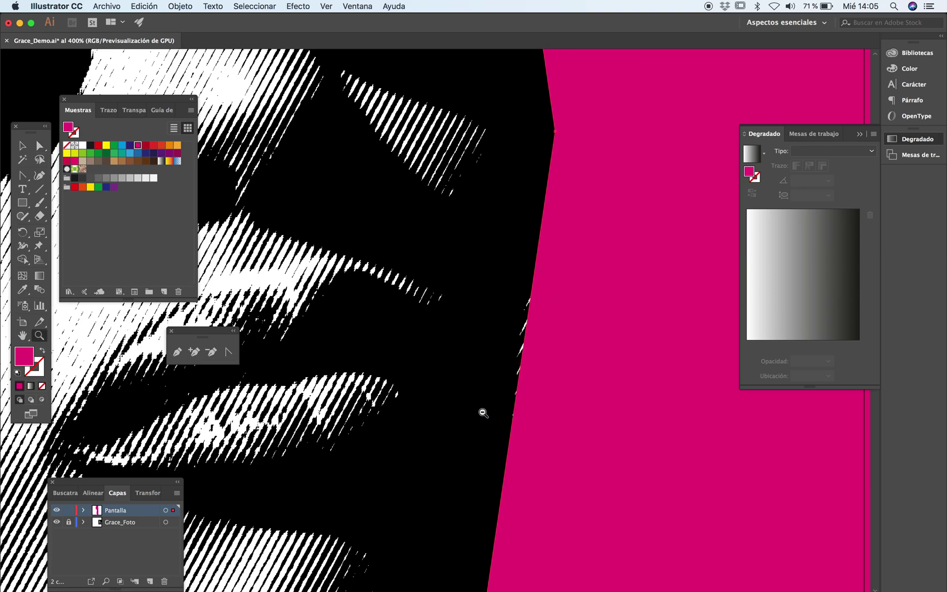
alt+click(480, 411)
drag(429, 523, 417, 522)
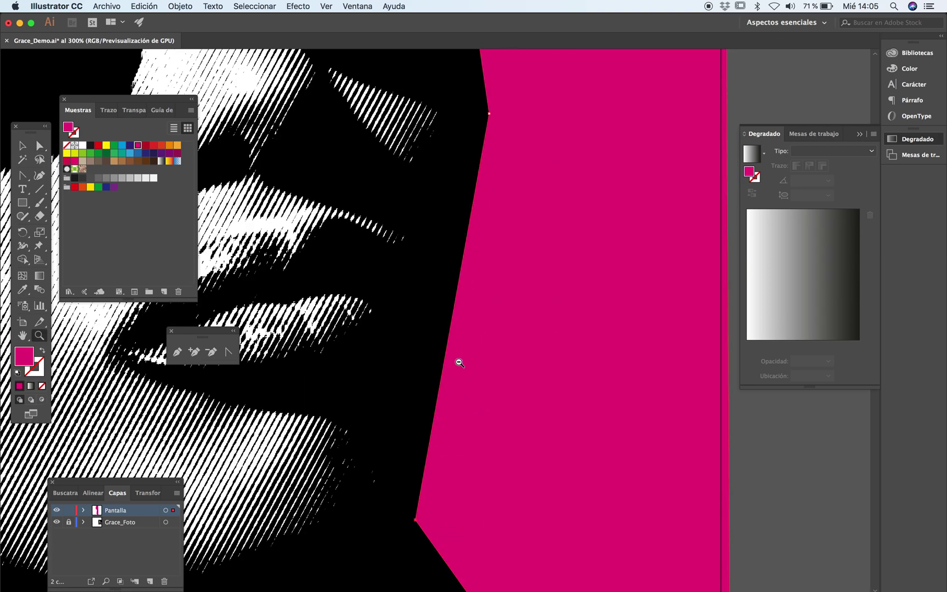
alt+click(458, 361)
click(583, 368)
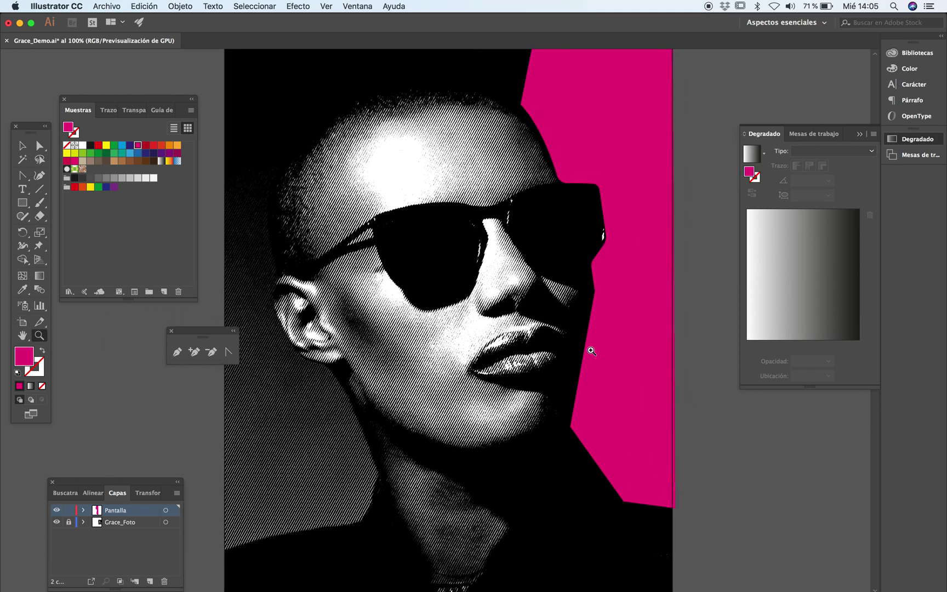
Round the magenta shape's corner at the cheek, below the sunglasses
click(591, 350)
click(492, 274)
click(456, 310)
key(a)
click(387, 300)
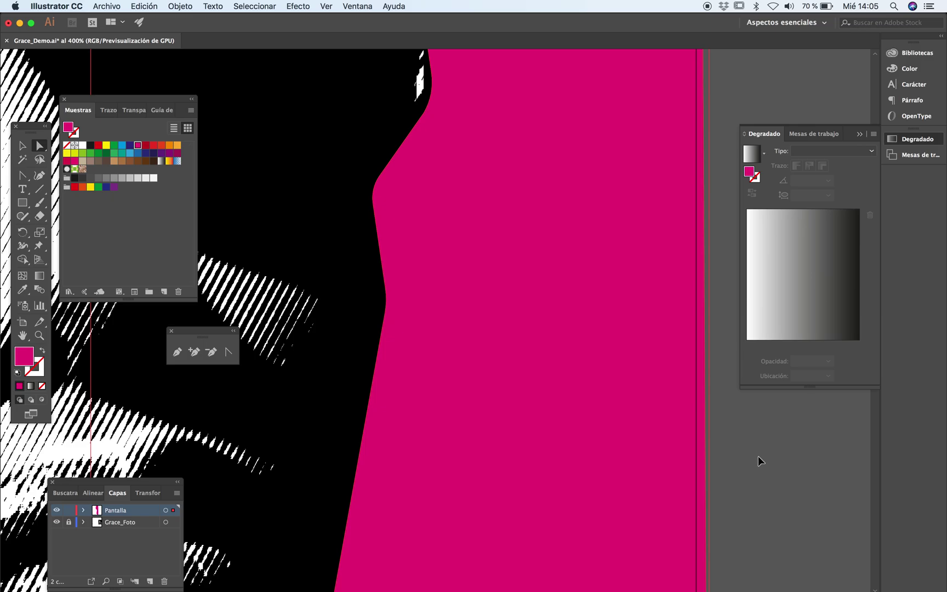
Round the magenta shape's corner beside the chin
key(Tab)
key(z)
alt+click(439, 404)
click(449, 334)
drag(488, 234, 531, 338)
key(a)
Round the magenta shape's lower corner where it meets the shoulder
key(z)
alt+click(482, 353)
alt+click(559, 369)
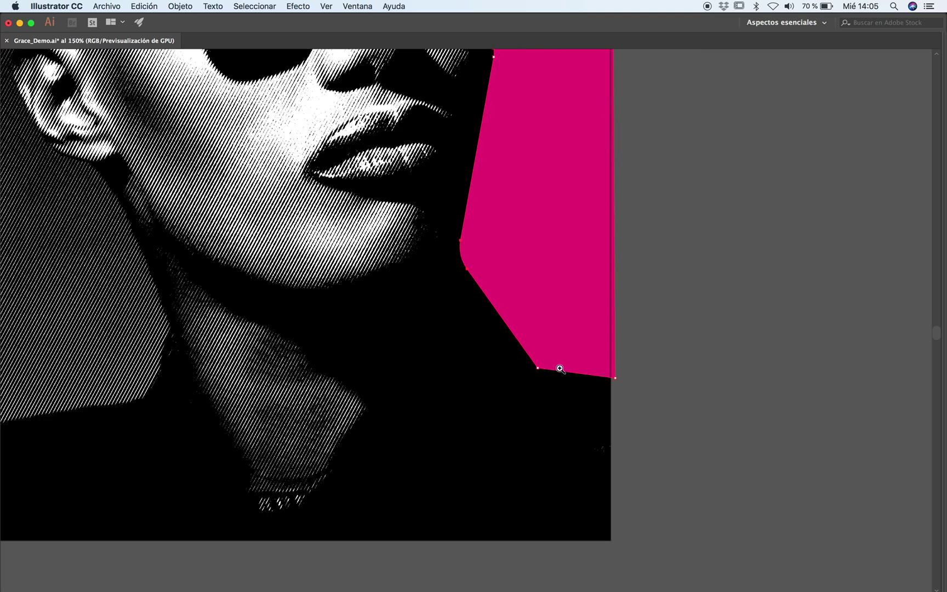
click(516, 353)
click(517, 348)
key(a)
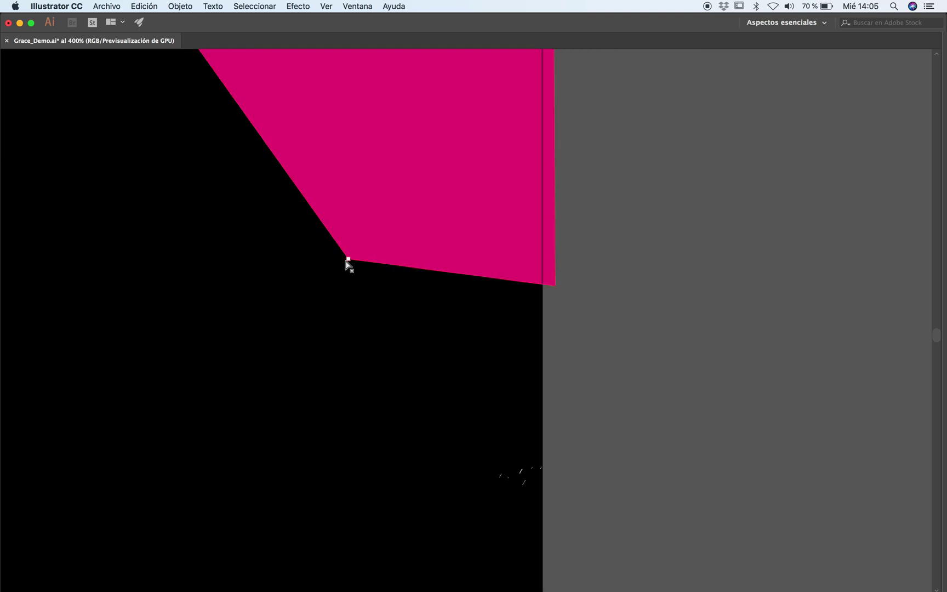
drag(353, 249, 613, 264)
Start a second magenta path outside the photo's left edge with the Pen tool, running along the shoulder to the collar and up to the neck
key(z)
alt+click(408, 327)
alt+click(410, 332)
alt+click(410, 332)
alt+click(410, 331)
scroll(448, 276, up, 3)
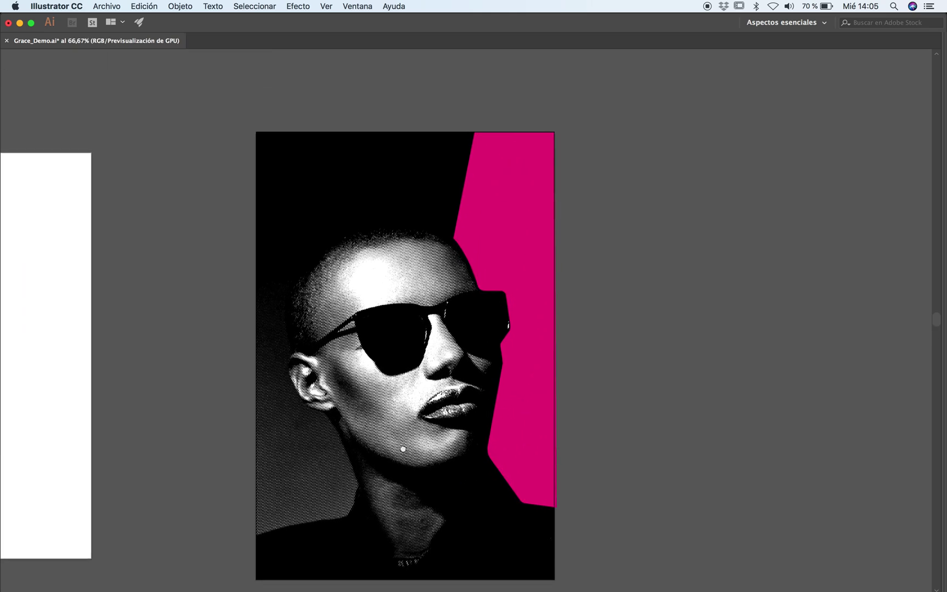
drag(416, 450, 515, 397)
click(440, 409)
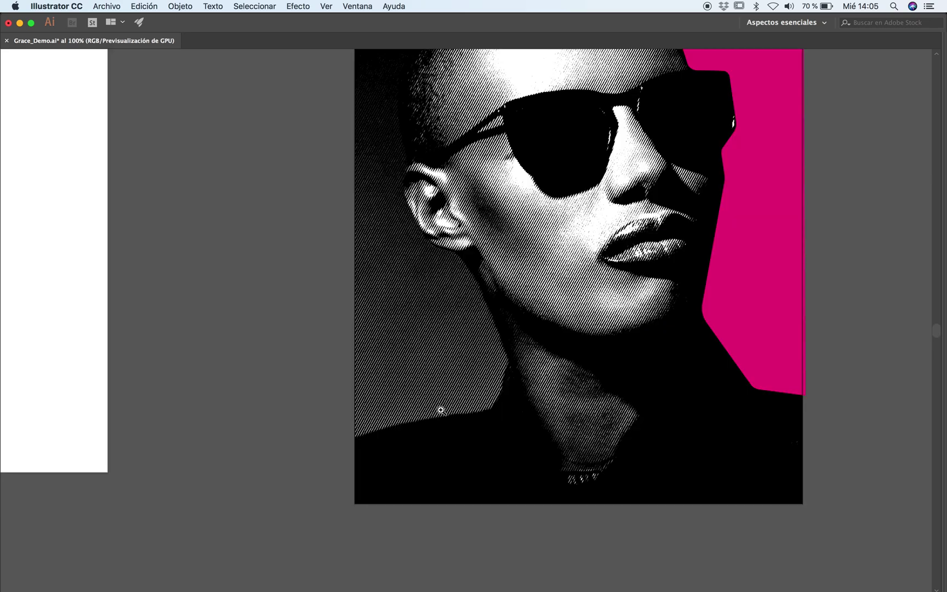
click(463, 397)
click(509, 322)
click(478, 332)
drag(479, 331, 582, 301)
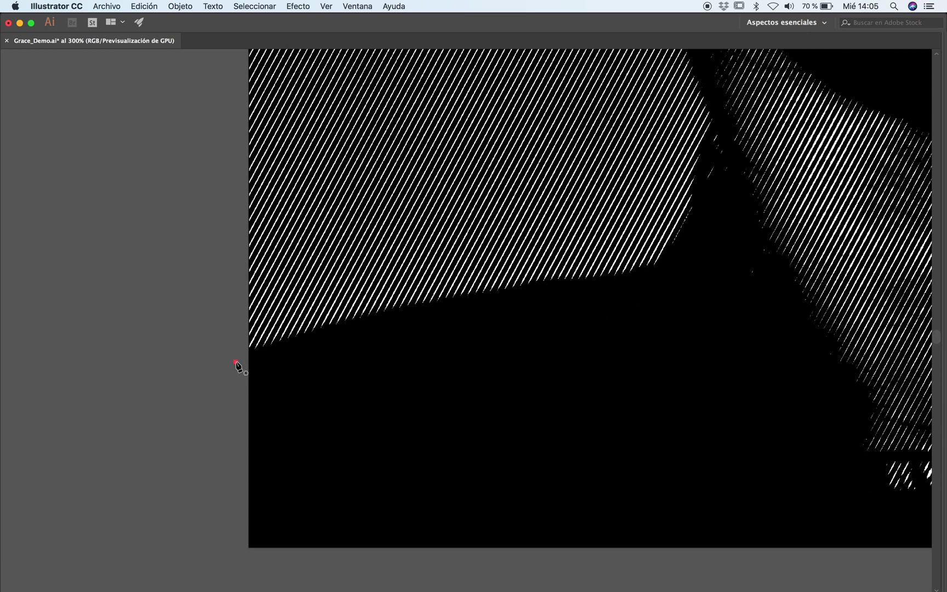
click(669, 268)
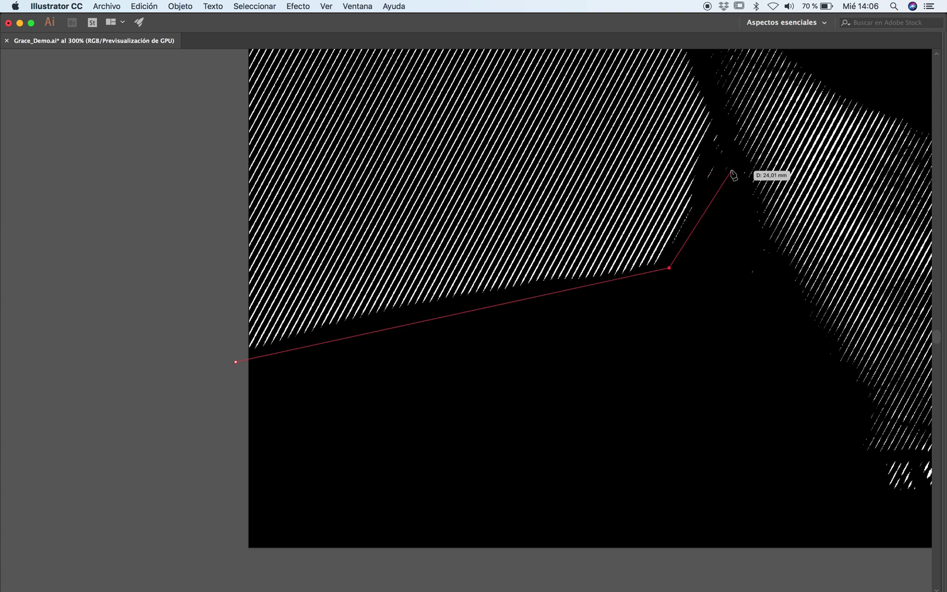
click(736, 166)
Continue the path up the nape with a curved anchor, ending at a point just below the earlobe
scroll(644, 422, up, 10)
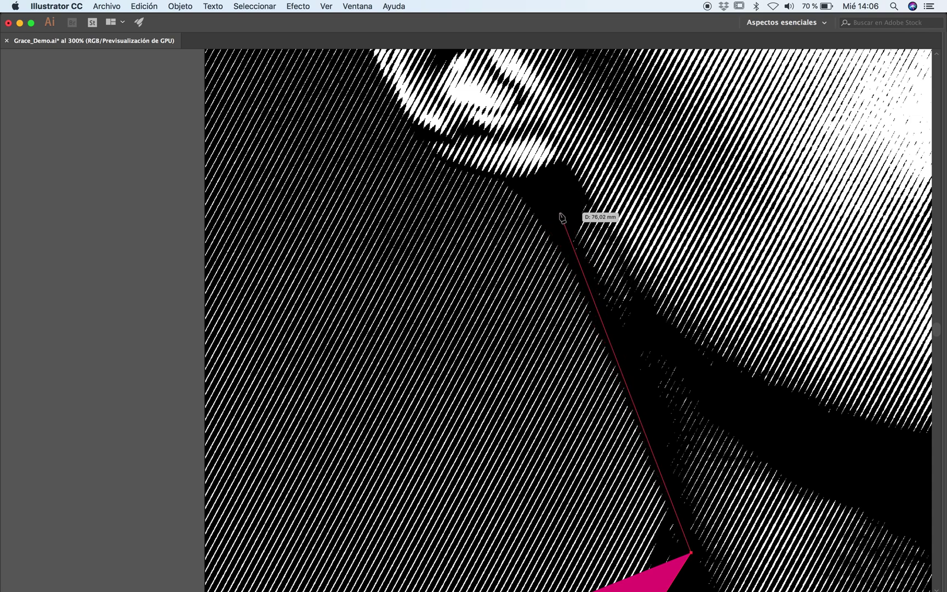
drag(588, 292, 558, 233)
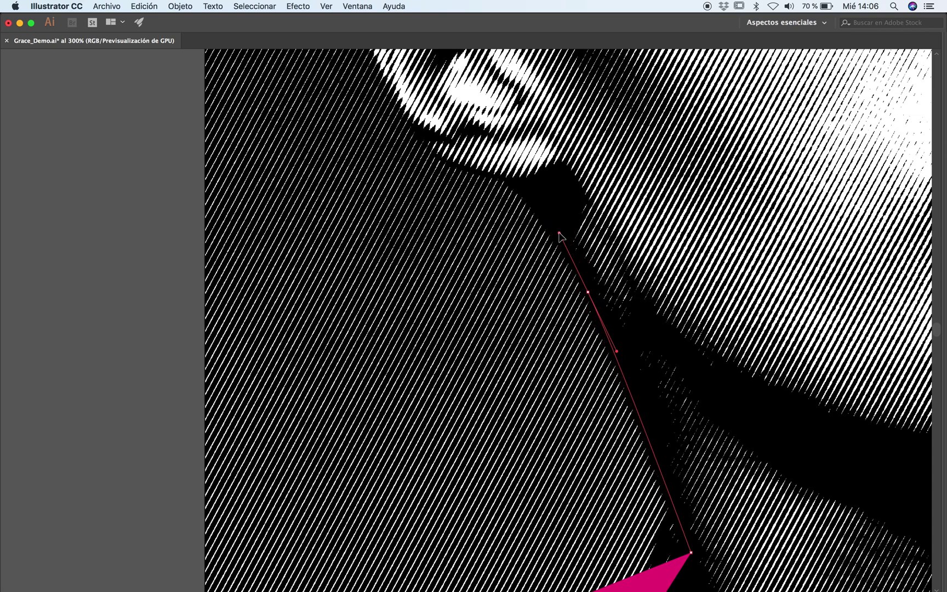
click(505, 180)
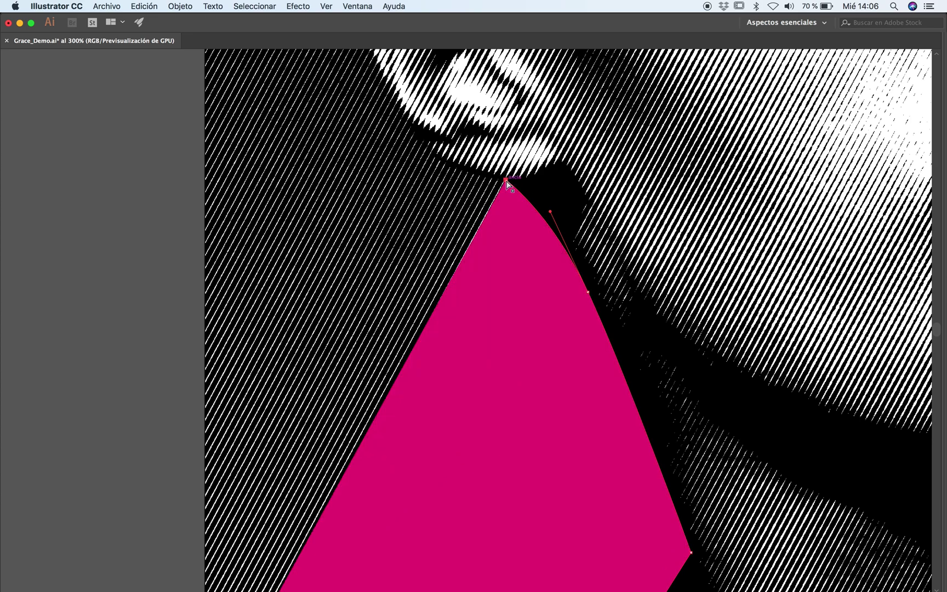
Continue the path along the underside of the earlobe with a curved anchor, undoing the first placement and placing it again closer up
key(super+plus)
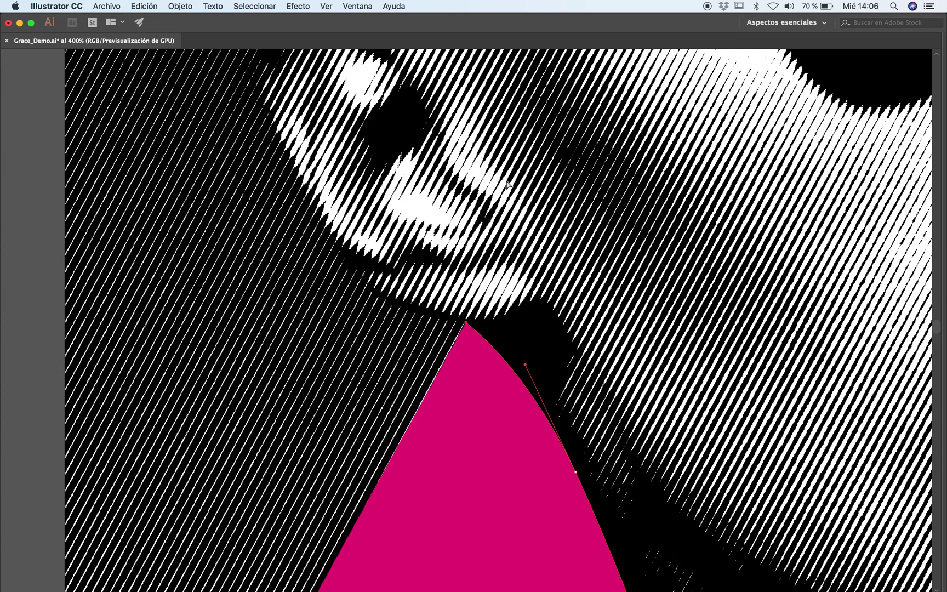
key(super+plus)
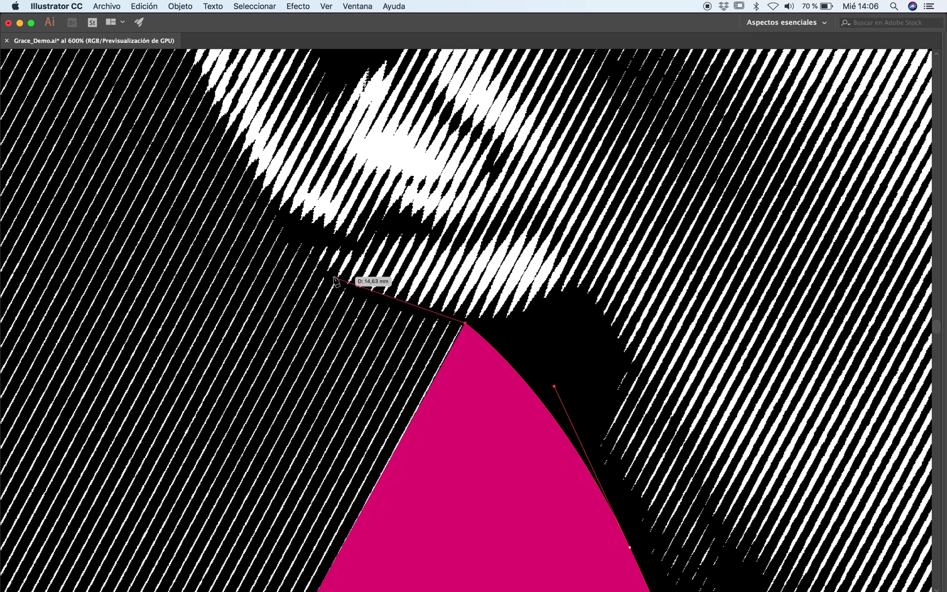
drag(316, 266, 289, 247)
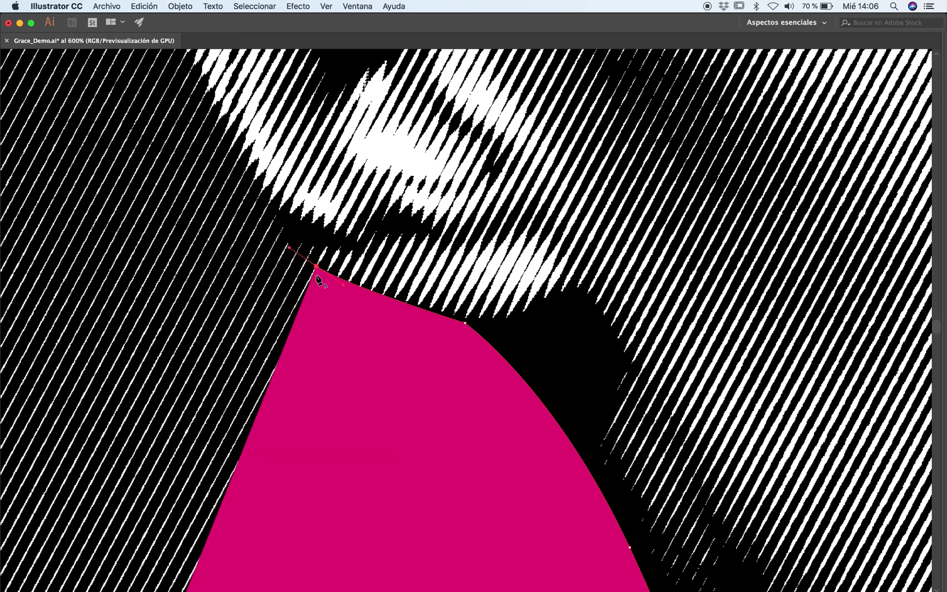
key(super+z)
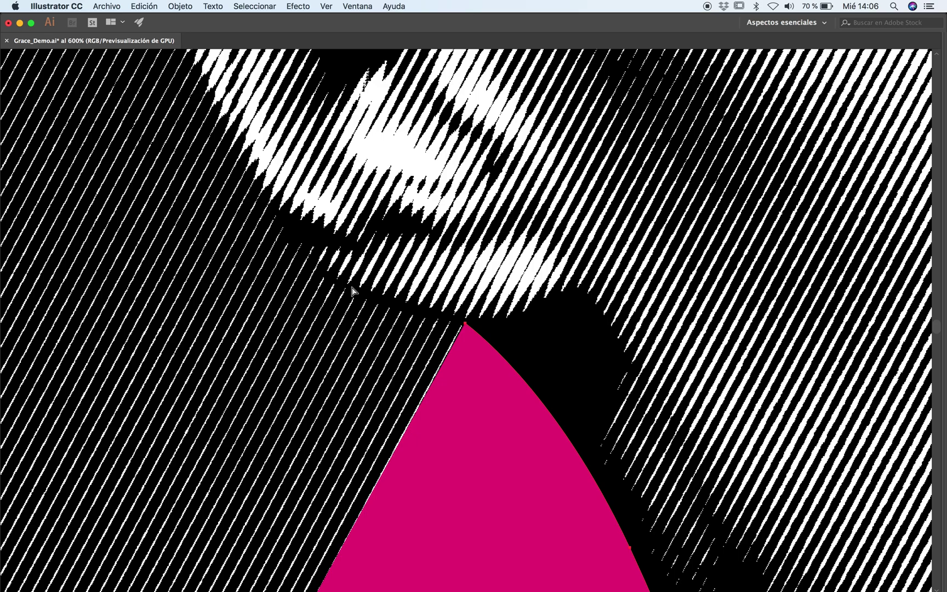
key(super+plus)
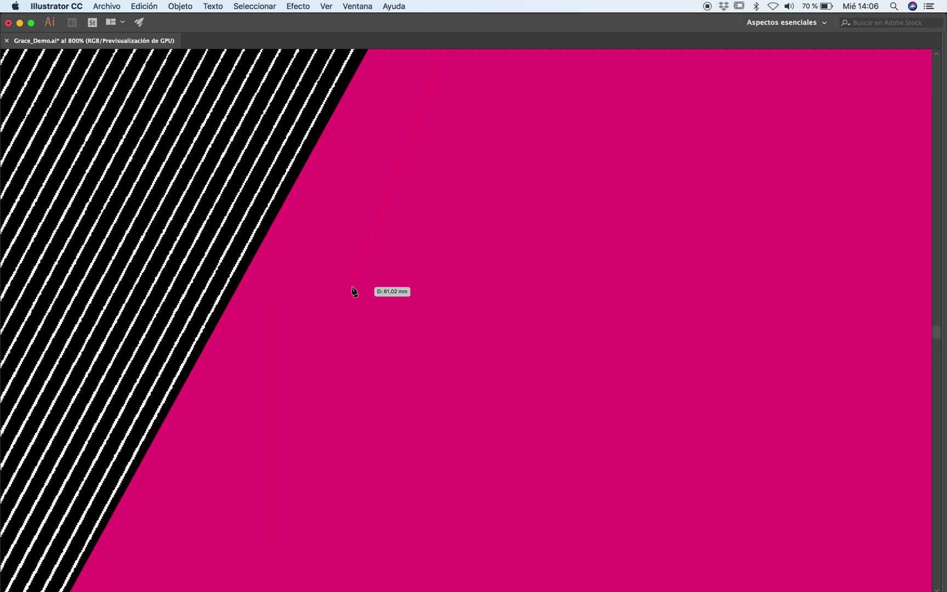
scroll(355, 291, up, 5)
scroll(461, 146, up, 12)
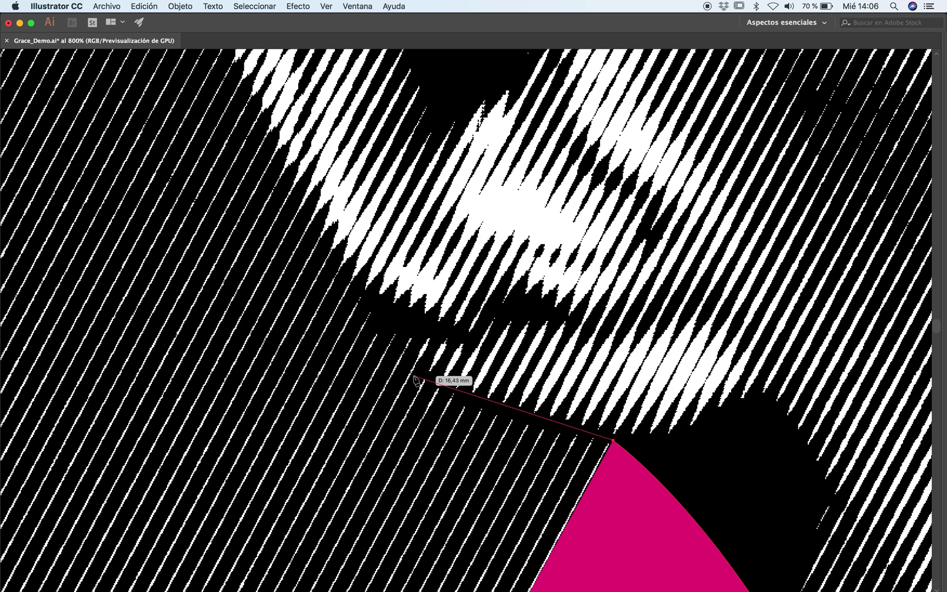
drag(412, 375, 350, 332)
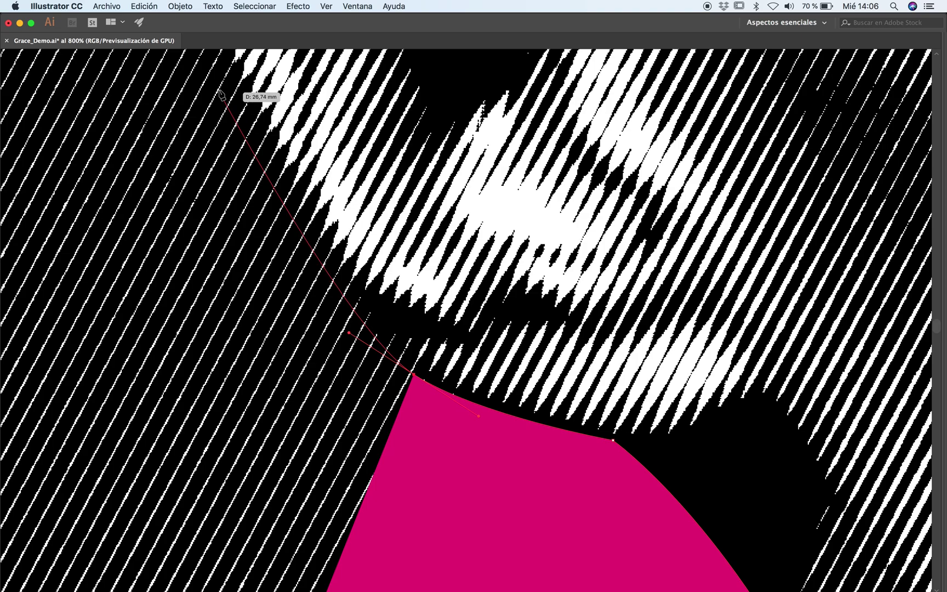
Extend the path up the outer edge of the ear with a curved anchor, ending at a point near the ear's top
scroll(215, 79, up, 10)
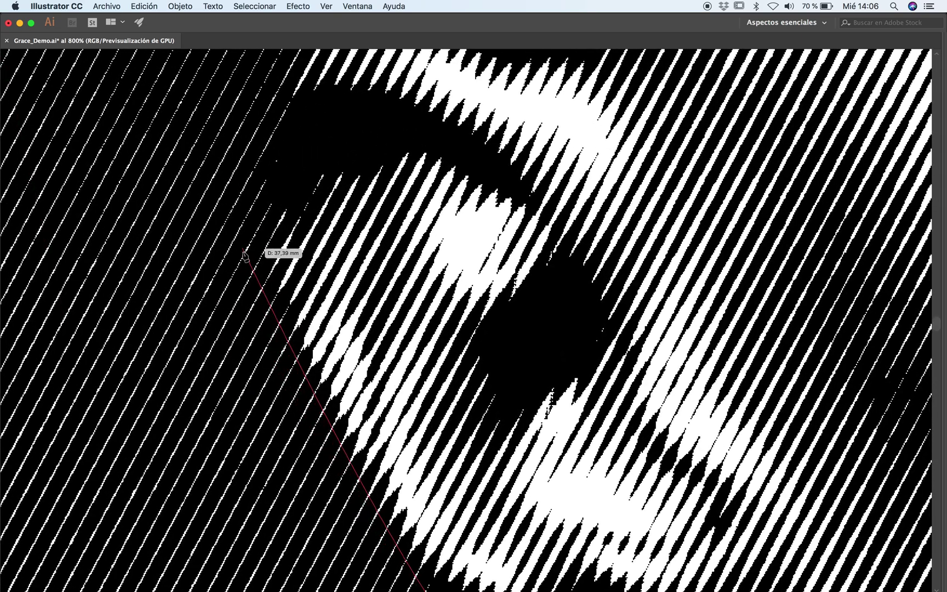
drag(247, 215, 242, 100)
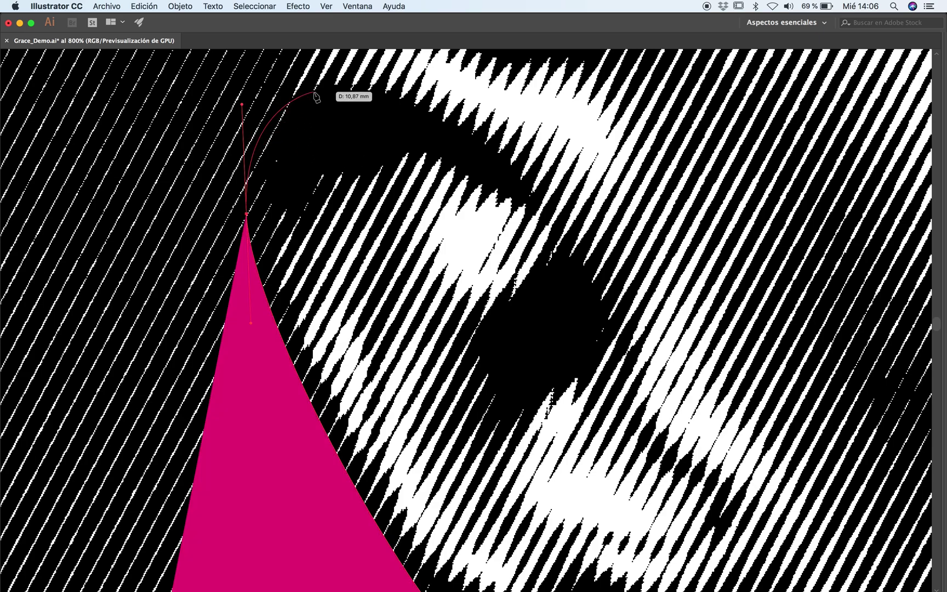
scroll(317, 93, up, 6)
scroll(316, 93, right, 2)
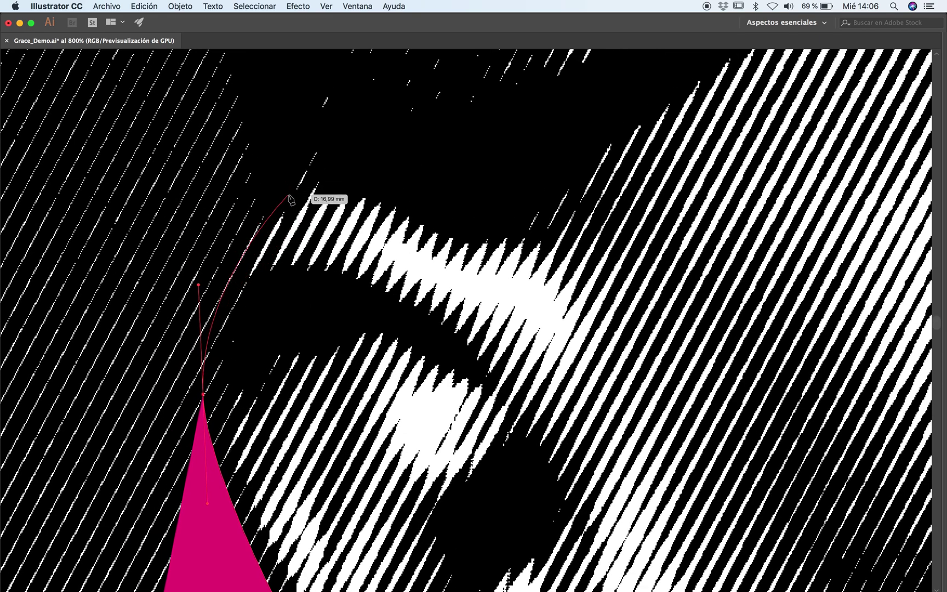
click(274, 211)
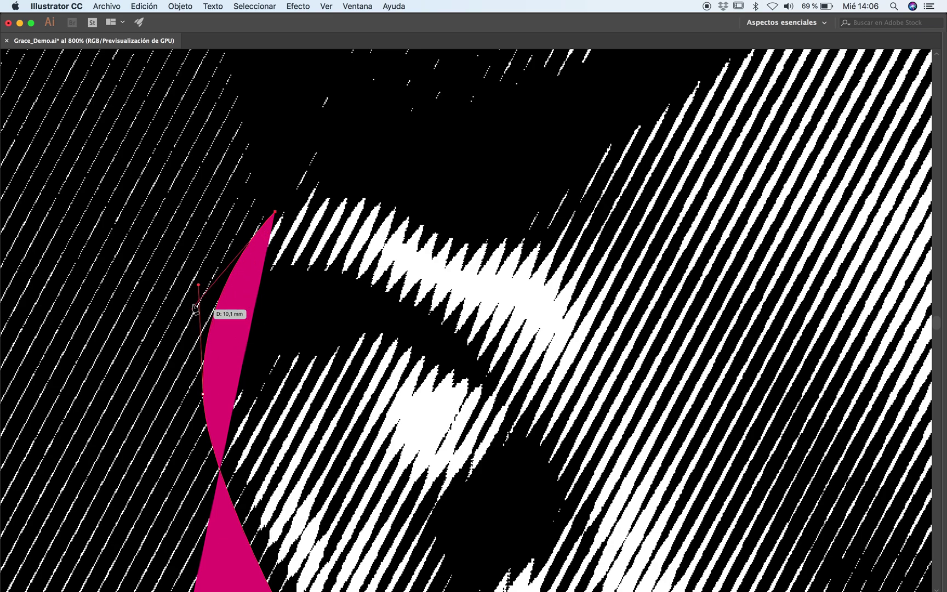
Shorten the curve handle at the ear's outer edge, then extend the path up the back of the head with two curved anchors
drag(199, 286, 201, 321)
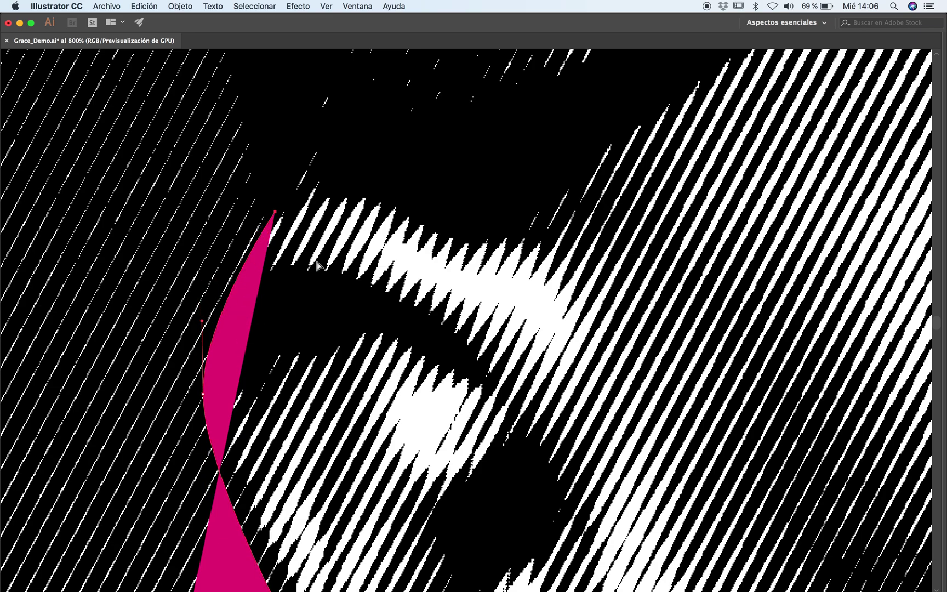
scroll(381, 399, up, 6)
scroll(380, 399, left, 1)
scroll(380, 399, up, 2)
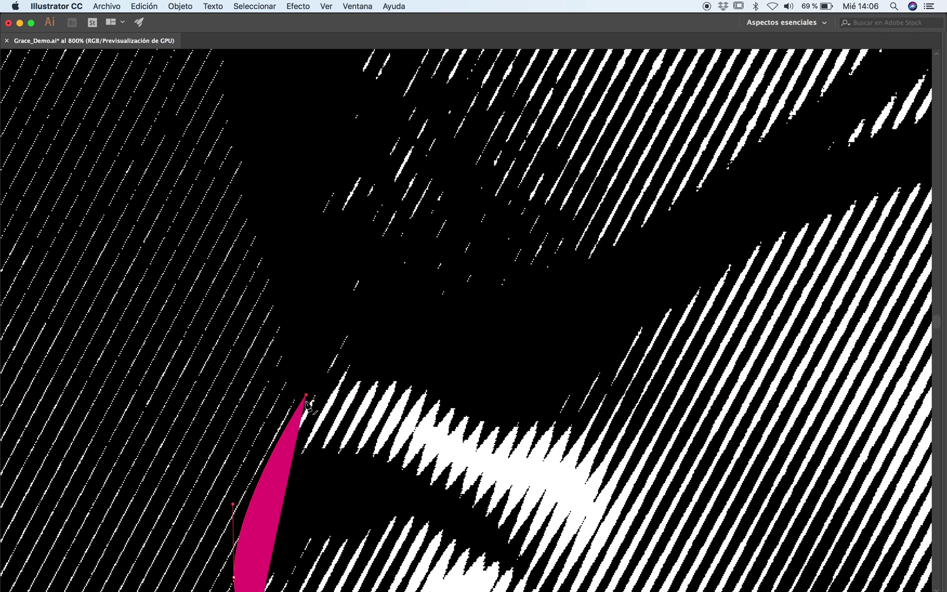
scroll(364, 454, up, 10)
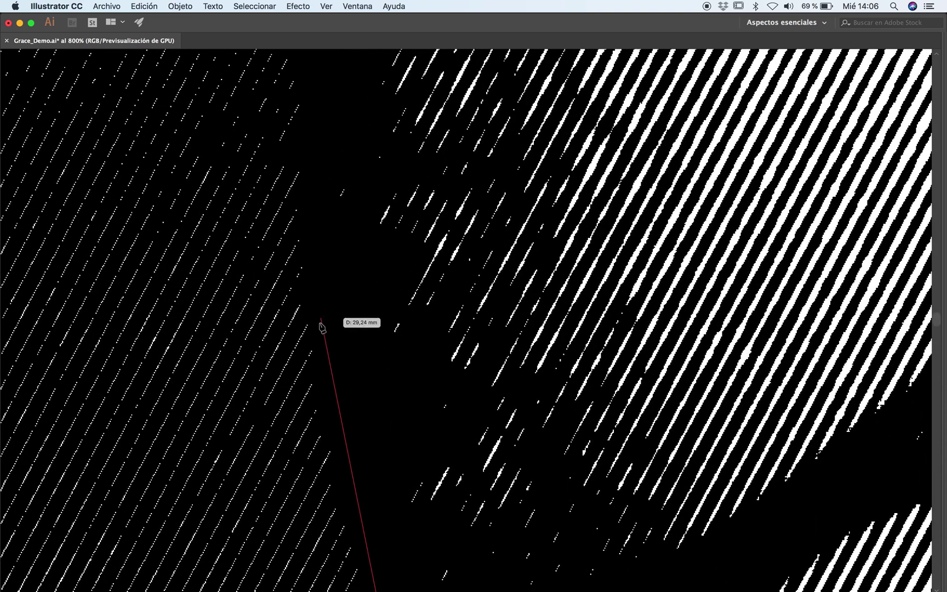
drag(314, 316, 303, 173)
key(super+minus)
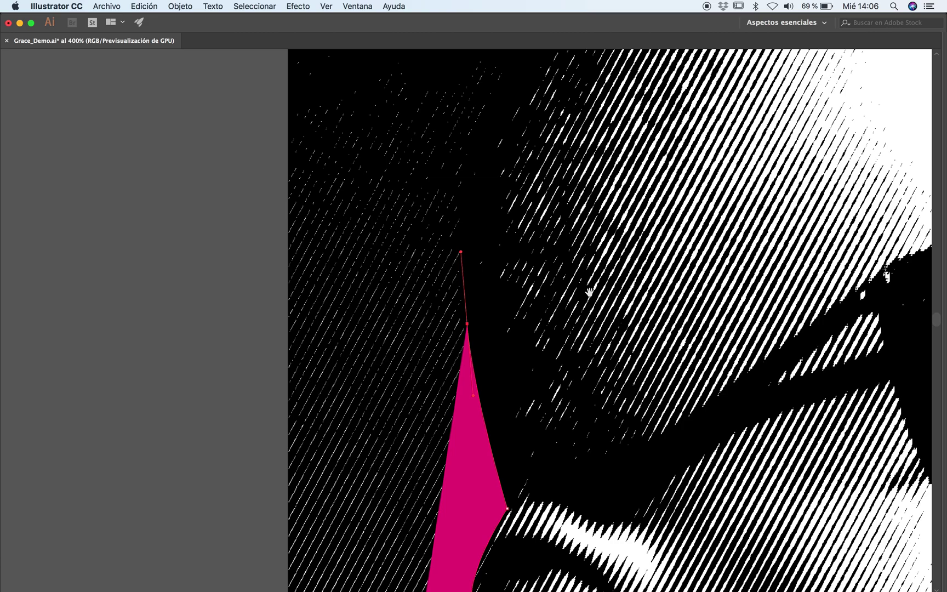
drag(524, 255, 402, 394)
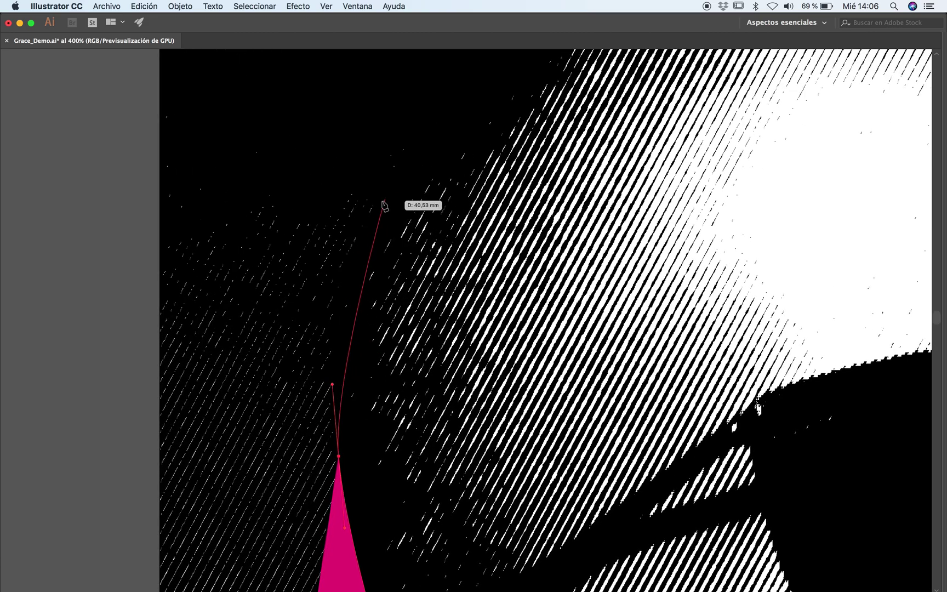
drag(386, 196, 426, 118)
Continue the path to the artboard's top edge and top-left corner, then close it at the starting point by the shoulder
scroll(442, 125, up, 5)
key(super+minus)
key(super+minus)
scroll(406, 389, left, 8)
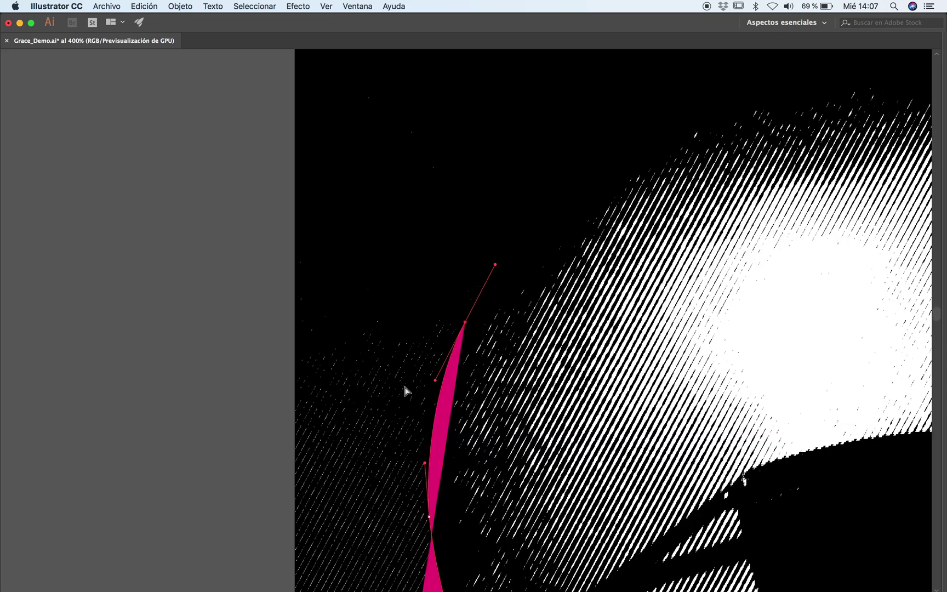
scroll(405, 391, up, 10)
scroll(383, 328, right, 6)
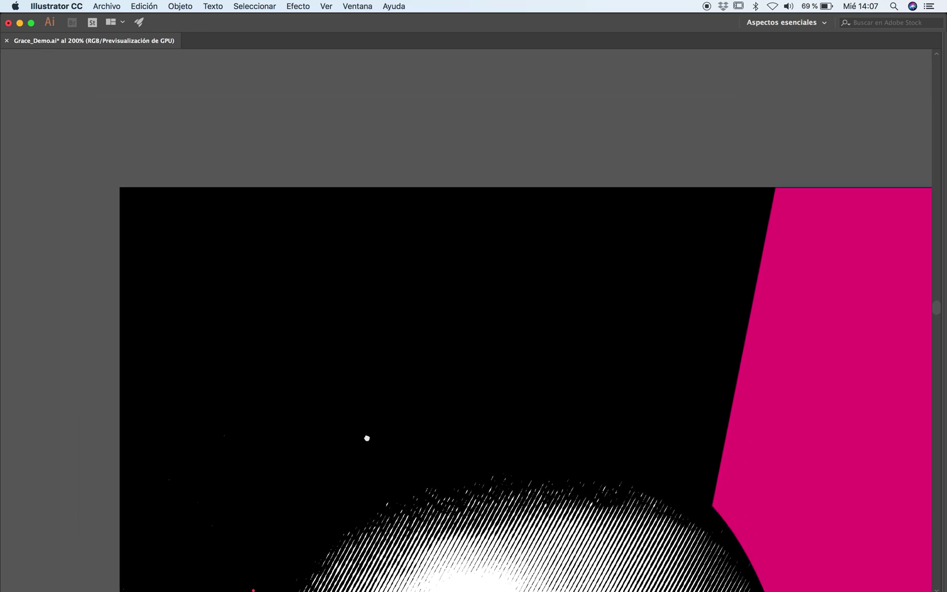
click(315, 206)
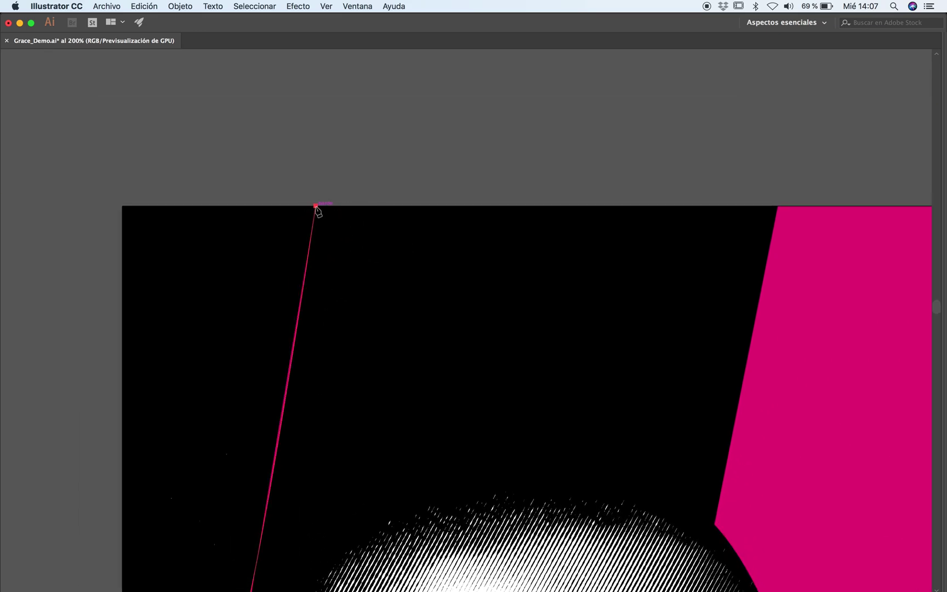
click(122, 207)
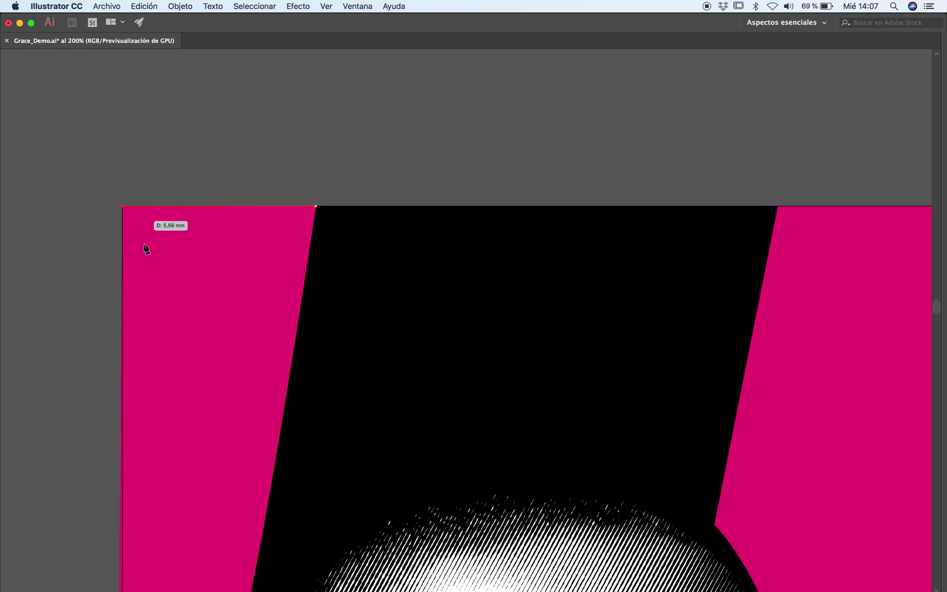
scroll(331, 121, down, 10)
scroll(330, 120, left, 3)
scroll(331, 120, down, 15)
scroll(222, 439, left, 3)
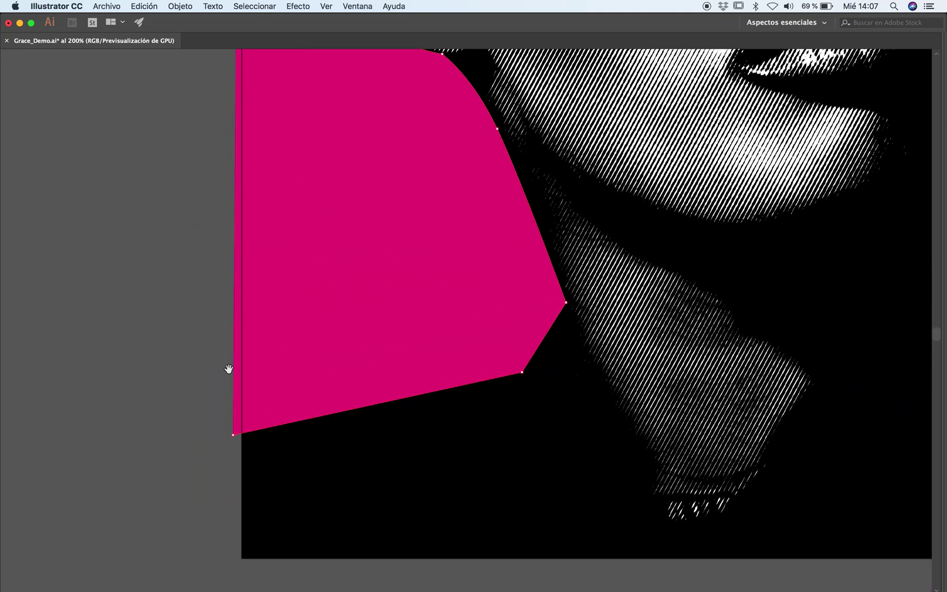
click(234, 434)
Delete the upper anchor behind the forehead on the left magenta shape and bend the remaining segment into one smooth curve up the head
key(super+minus)
key(super+minus)
key(super+minus)
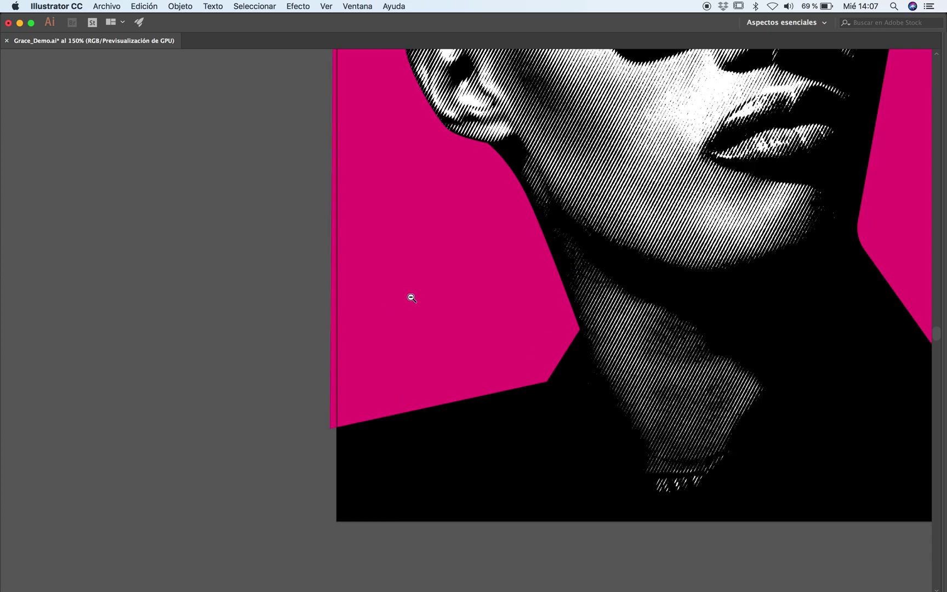
scroll(519, 288, right, 3)
scroll(520, 289, up, 2)
click(369, 323)
click(367, 294)
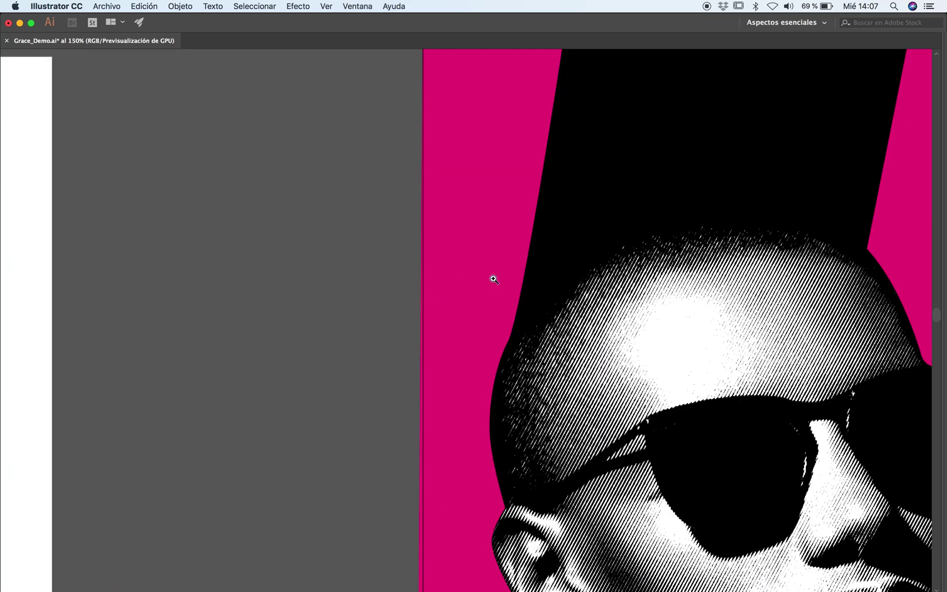
click(490, 277)
key(a)
click(464, 378)
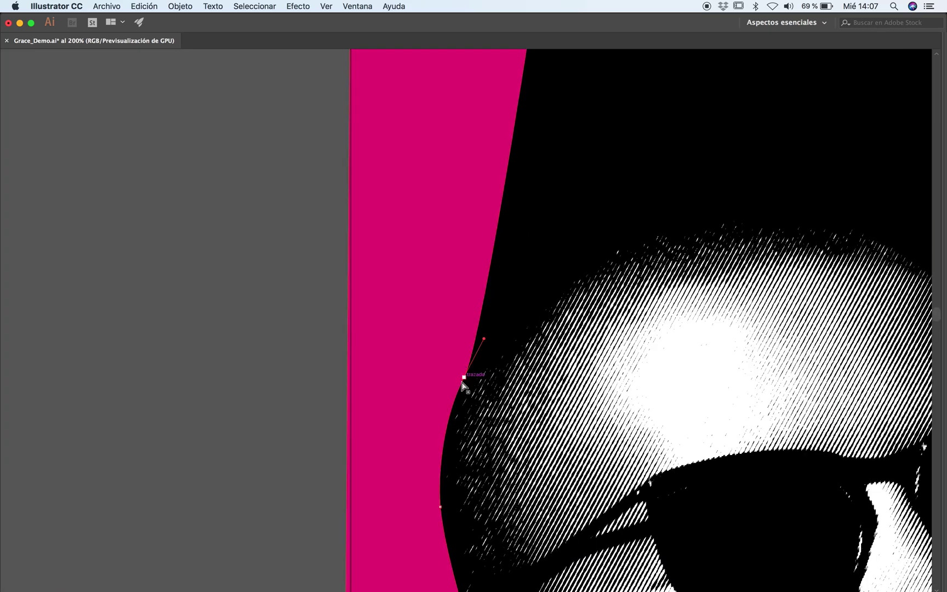
click(464, 377)
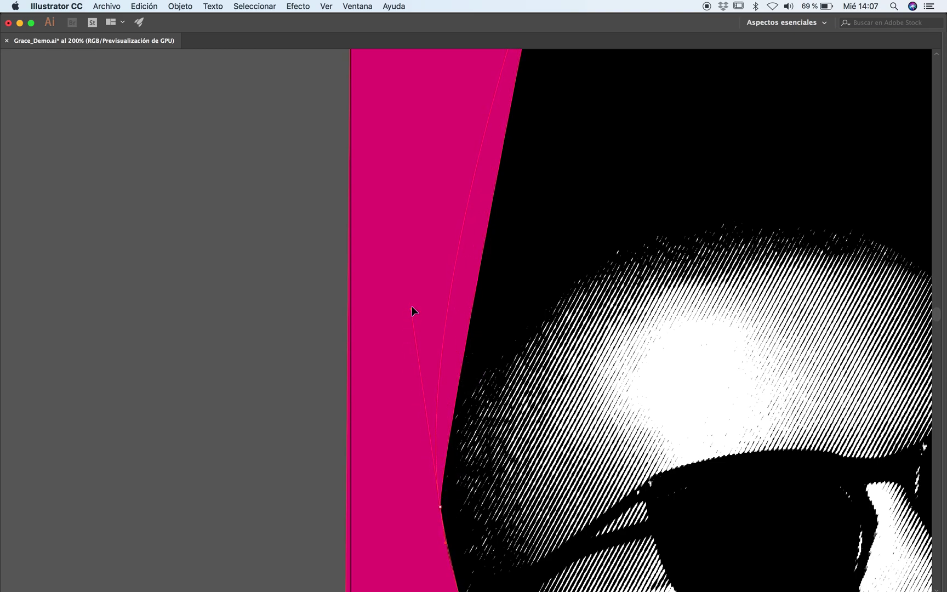
drag(412, 297, 429, 311)
Round the corner of the right magenta shape where the tall hair meets the forehead, using a large live corner radius
alt+super+click(499, 360)
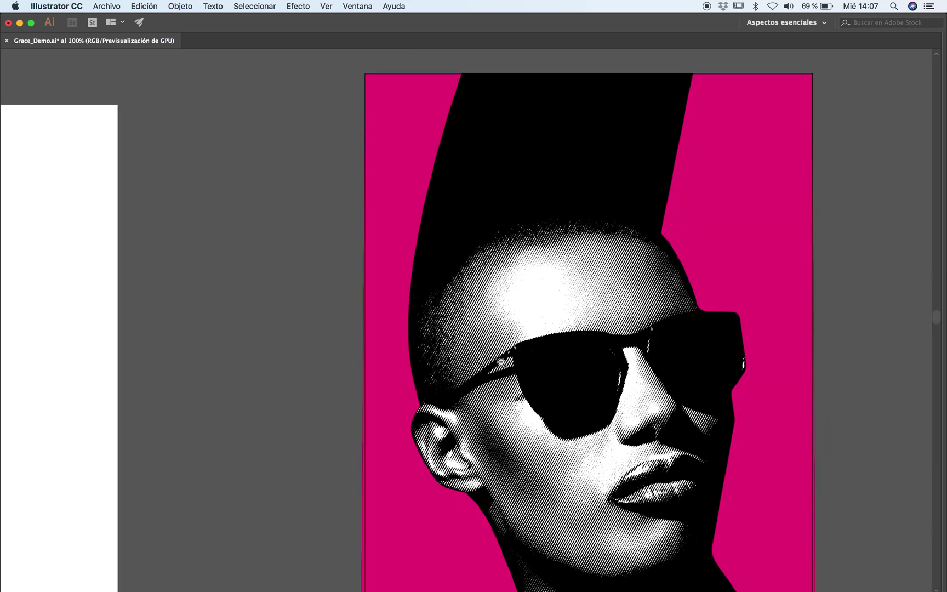
alt+super+click(500, 360)
drag(500, 360, 435, 423)
super+click(436, 311)
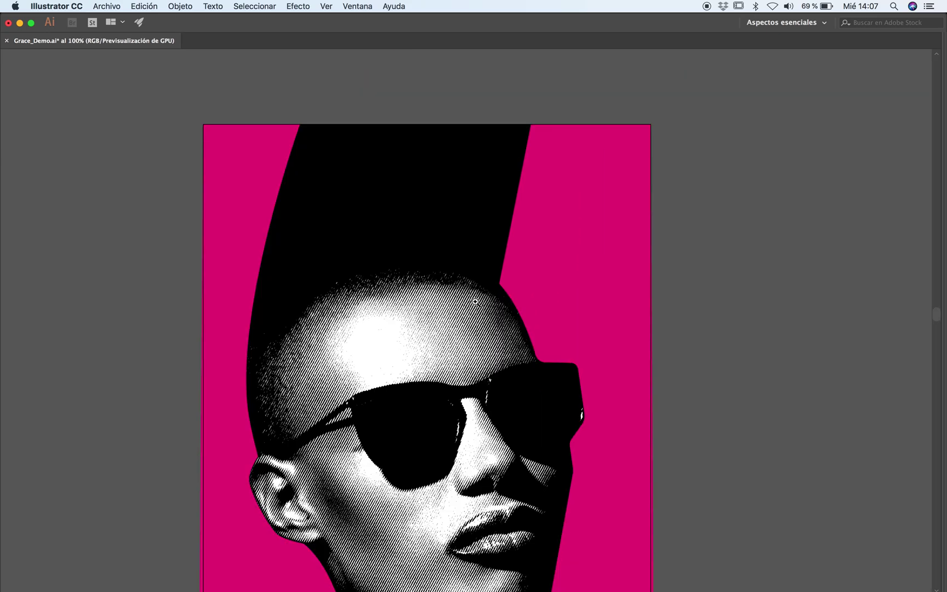
super+click(475, 301)
super+click(488, 311)
click(482, 301)
drag(493, 299, 643, 267)
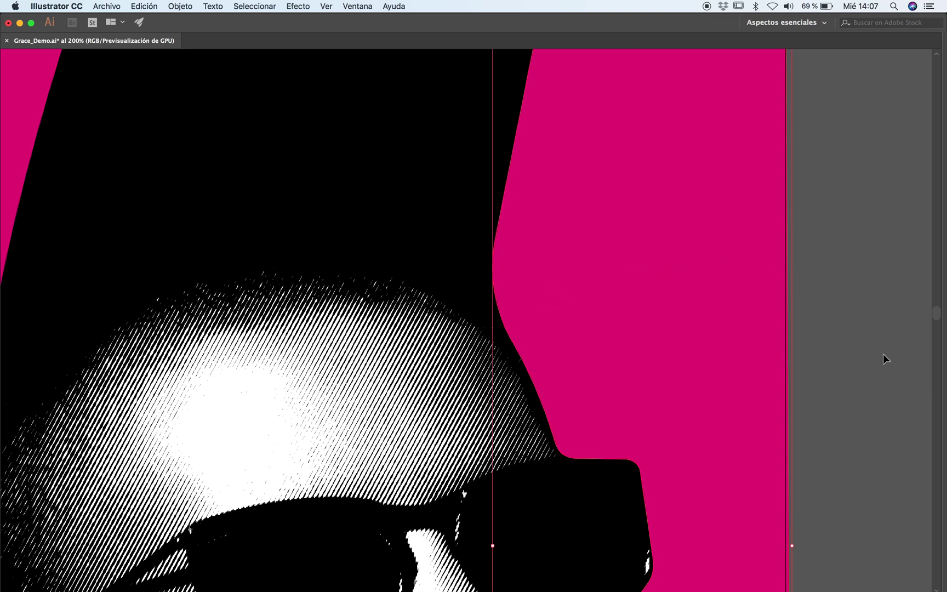
Round the left magenta shape's two corners at the neck and collar, giving the collar corner the larger radius
alt+super+click(498, 376)
alt+super+click(507, 370)
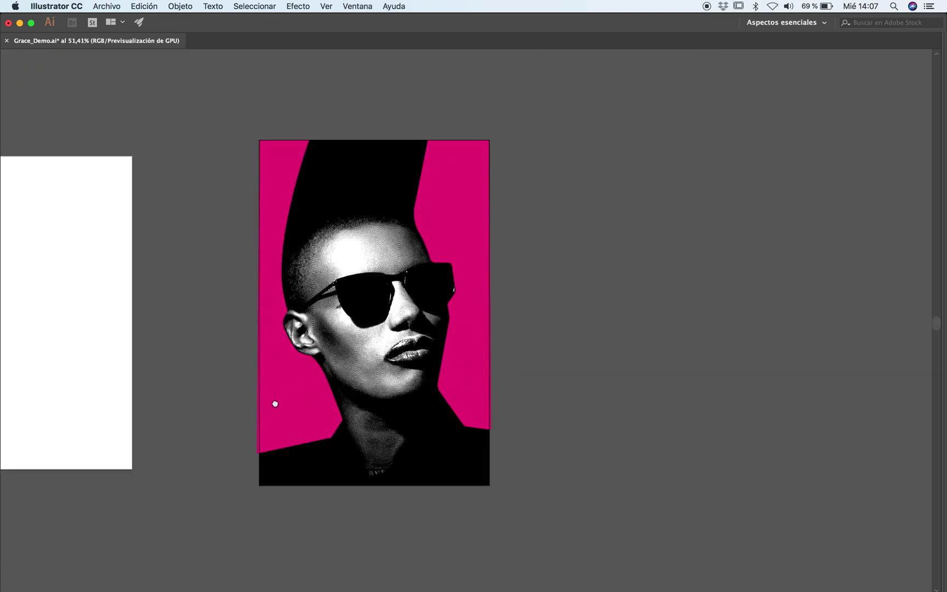
drag(275, 403, 513, 394)
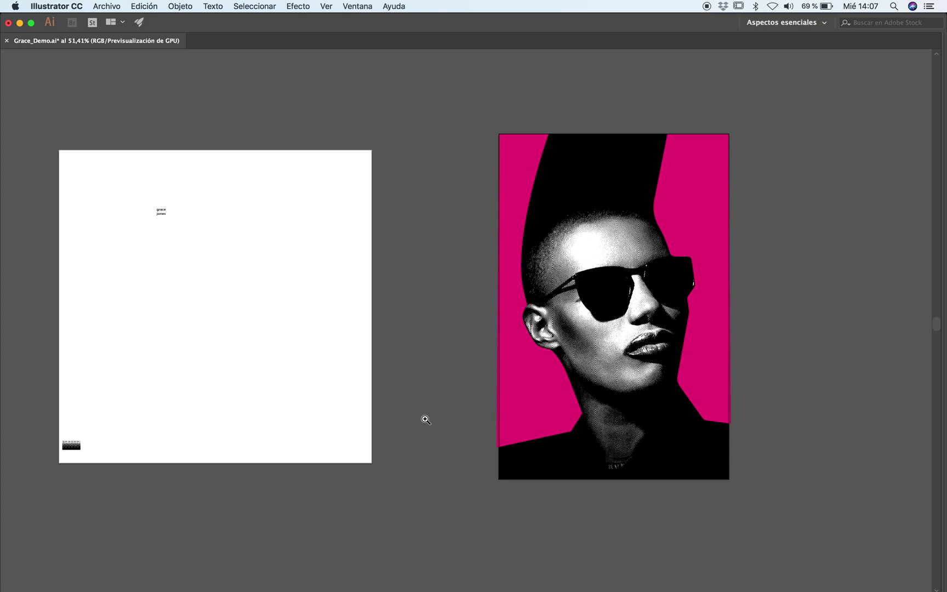
super+click(517, 287)
super+click(534, 452)
super+click(537, 460)
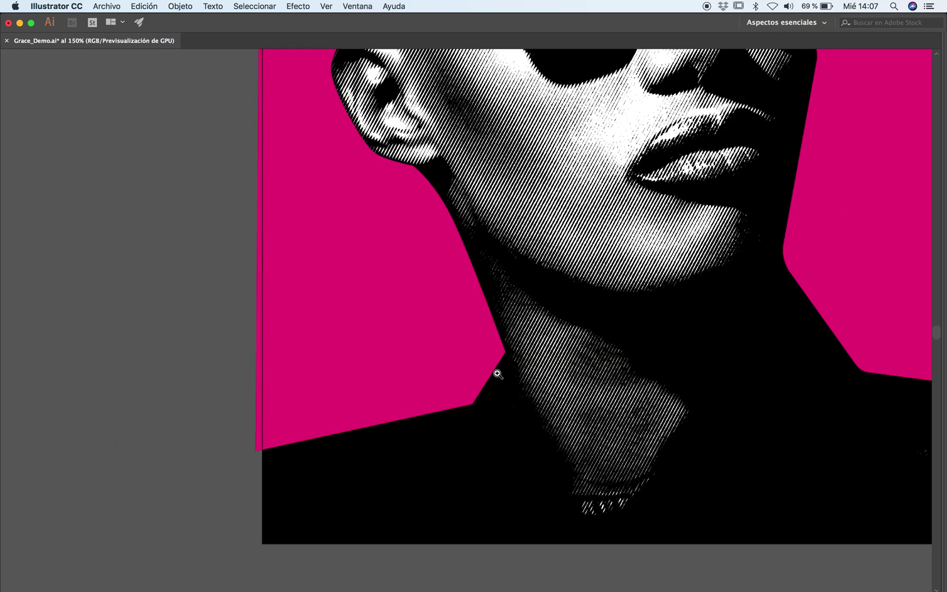
super+click(497, 375)
super+click(459, 318)
super+click(459, 317)
click(460, 233)
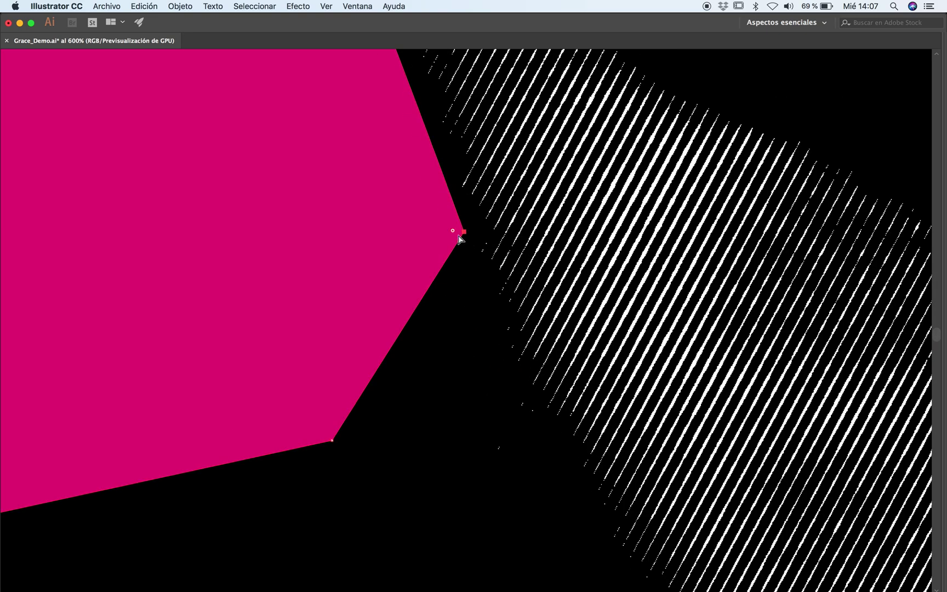
drag(453, 231, 371, 222)
drag(327, 435, 243, 335)
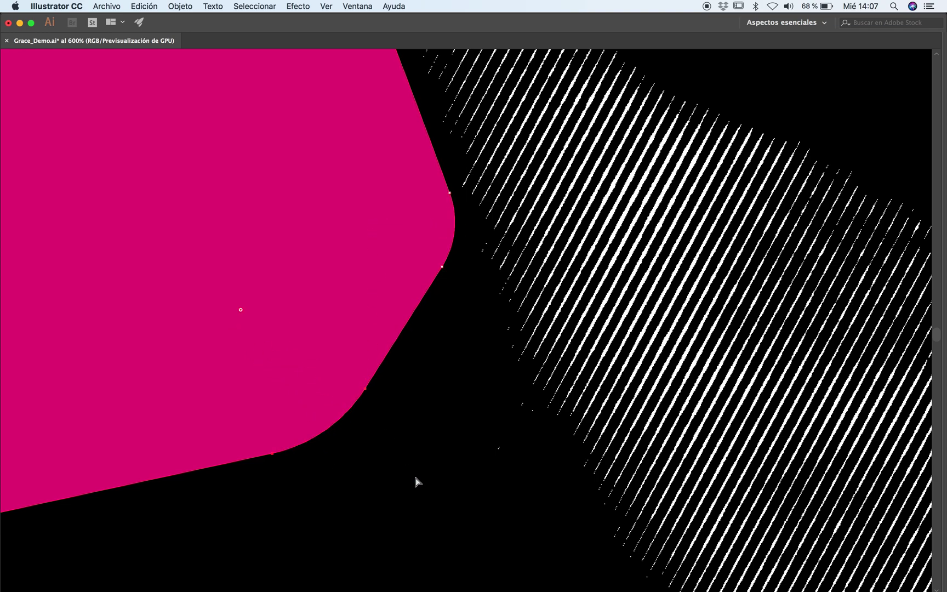
Slightly round the left magenta shape's corner where the top of the ear meets the head, then deselect the shape
alt+super+click(430, 340)
alt+super+click(431, 340)
alt+super+click(504, 323)
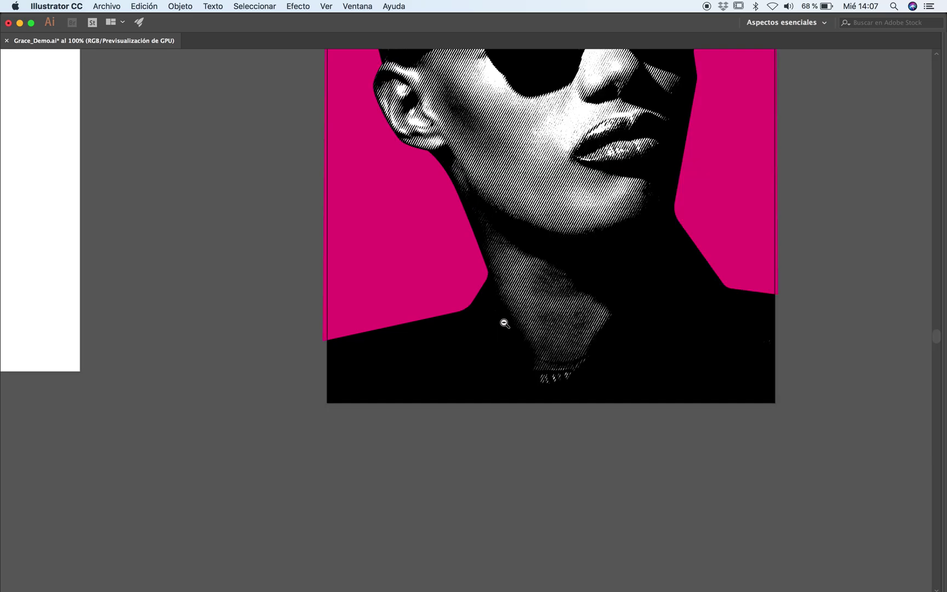
drag(506, 253, 428, 466)
alt+super+click(433, 383)
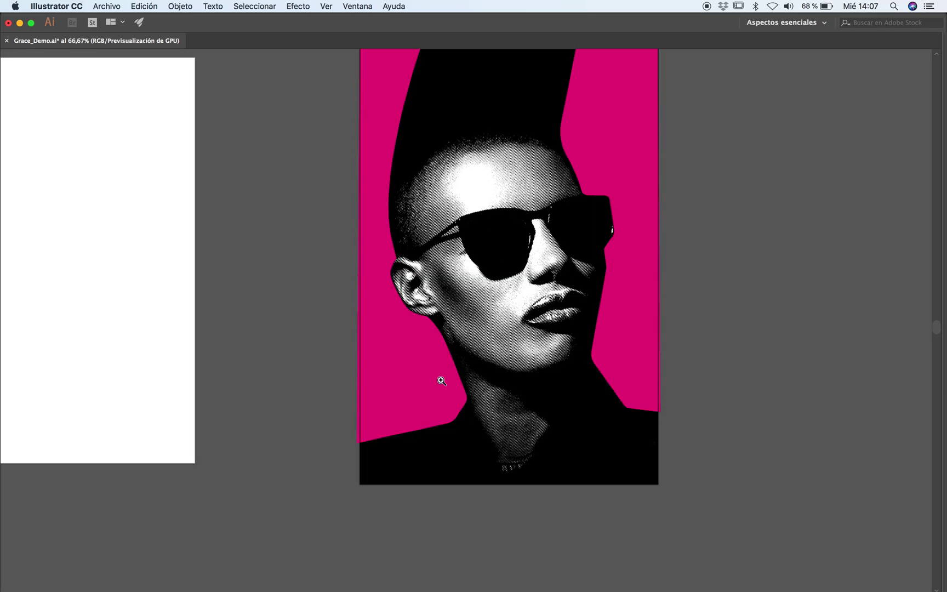
super+click(436, 337)
super+click(473, 317)
super+click(490, 332)
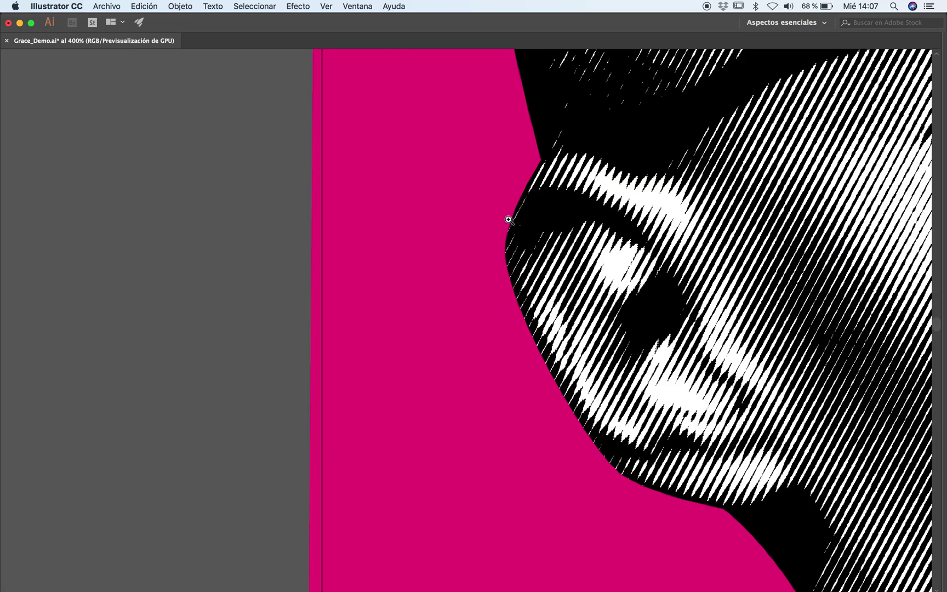
click(504, 247)
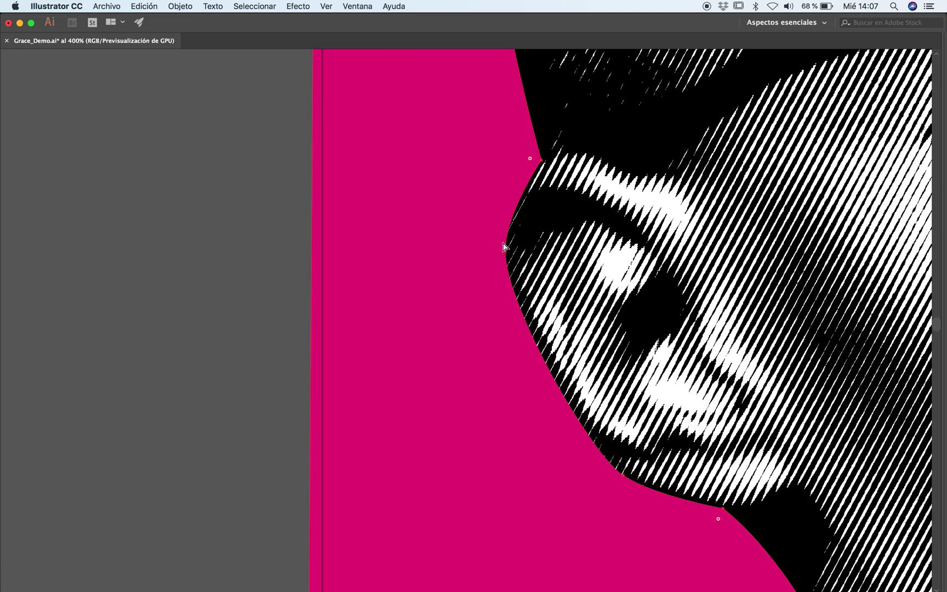
key(super+minus)
key(super+minus)
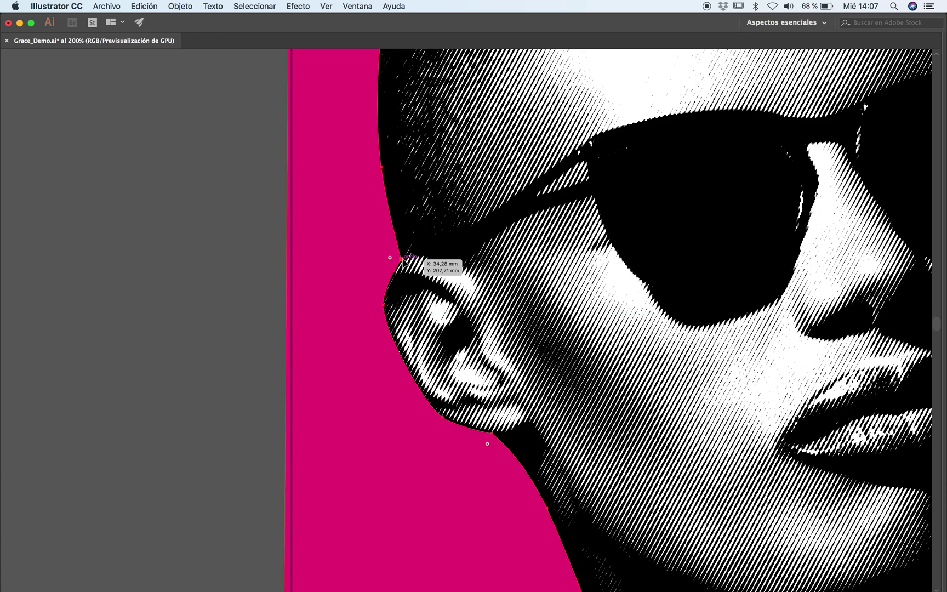
click(252, 337)
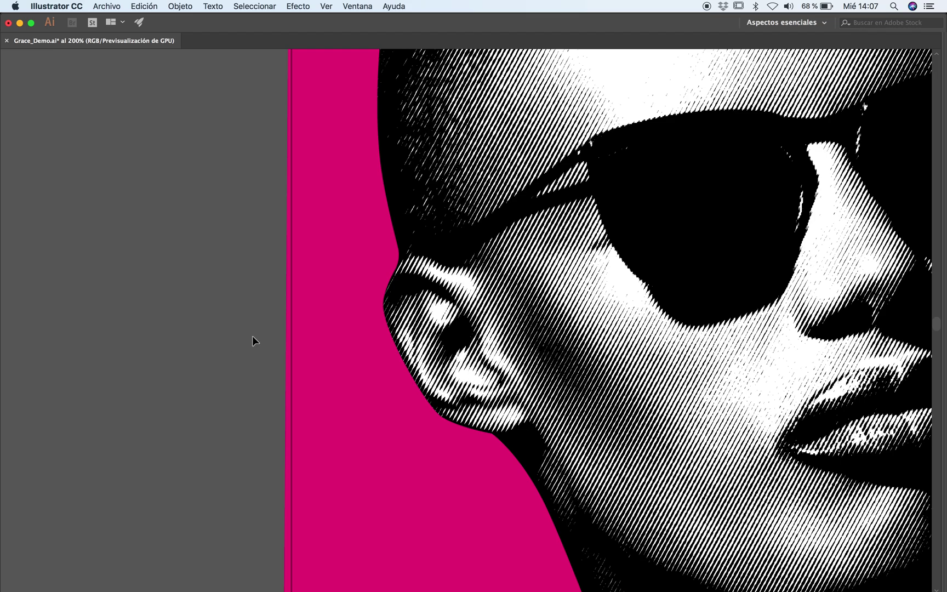
Check the rounded ear contour and the whole portrait, then save Grace_Demo.ai
super+click(452, 305)
alt+click(460, 323)
alt+click(499, 383)
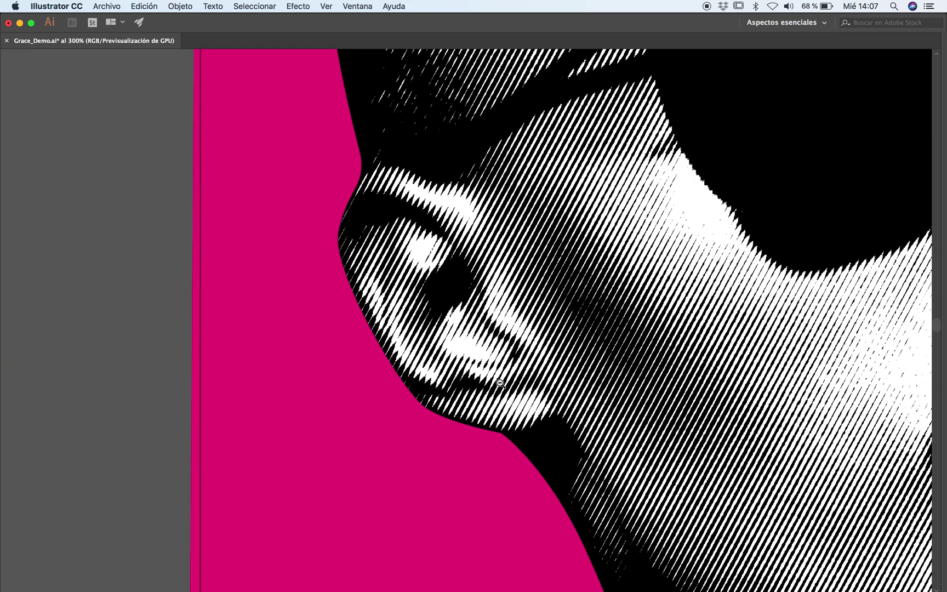
alt+click(502, 381)
alt+click(502, 381)
alt+click(502, 381)
scroll(540, 452, up, 3)
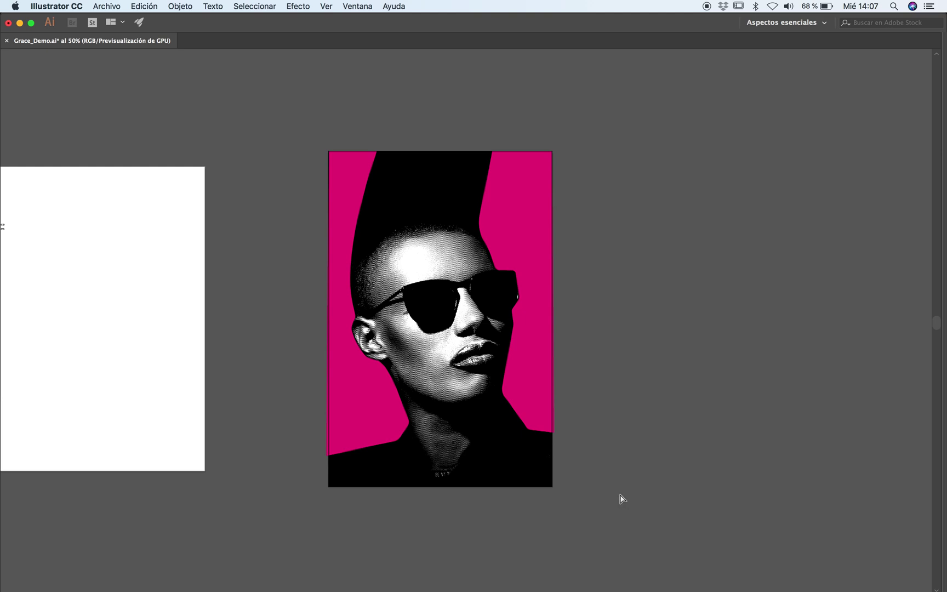
key(super+s)
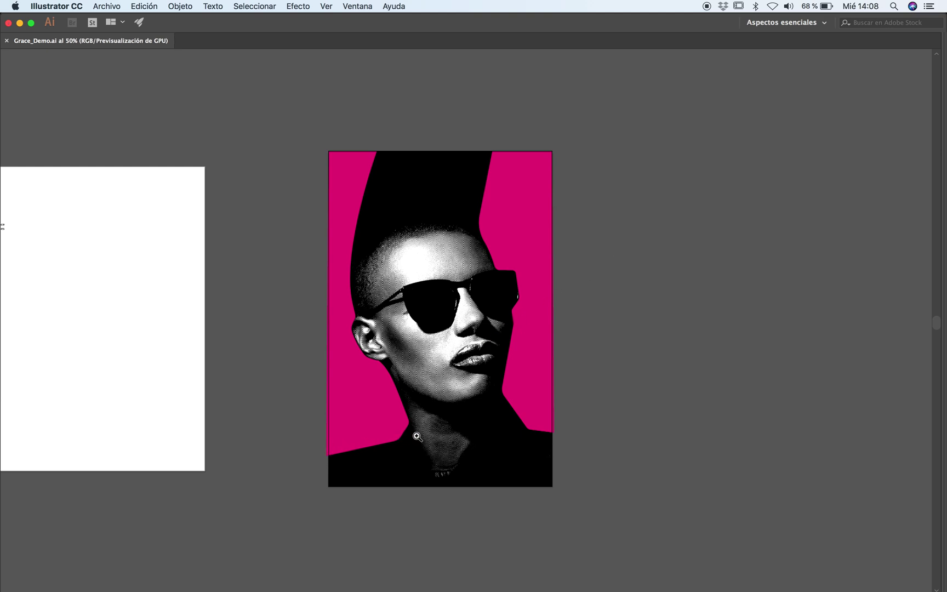
Bring both artboards into view and switch to Photoshop
drag(334, 441, 473, 472)
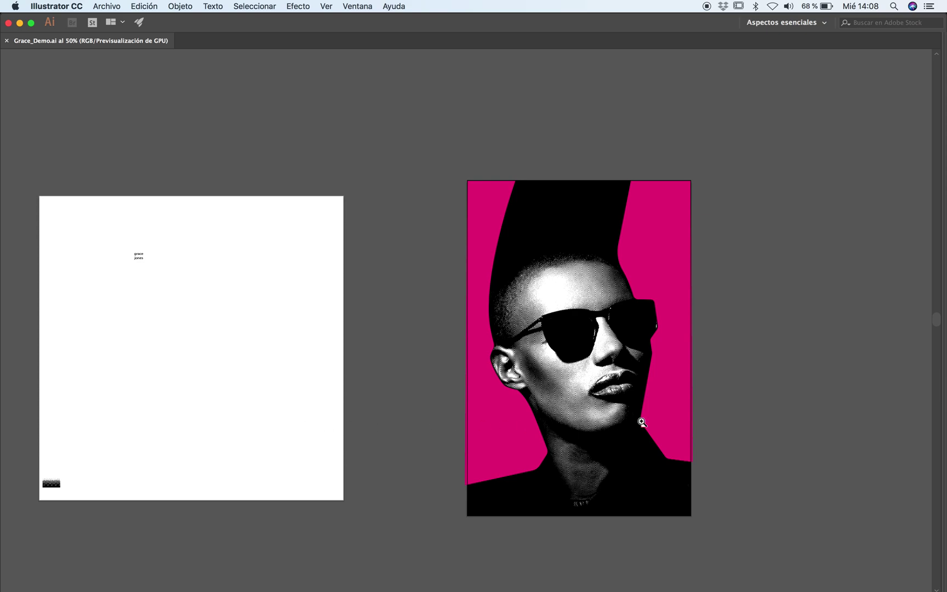
key(Tab)
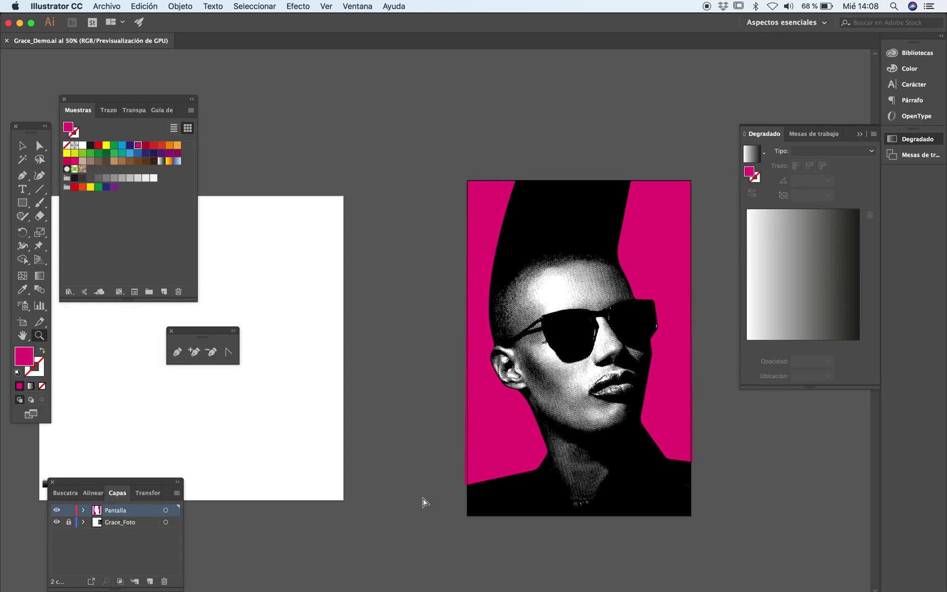
key(Tab)
key(super+Tab)
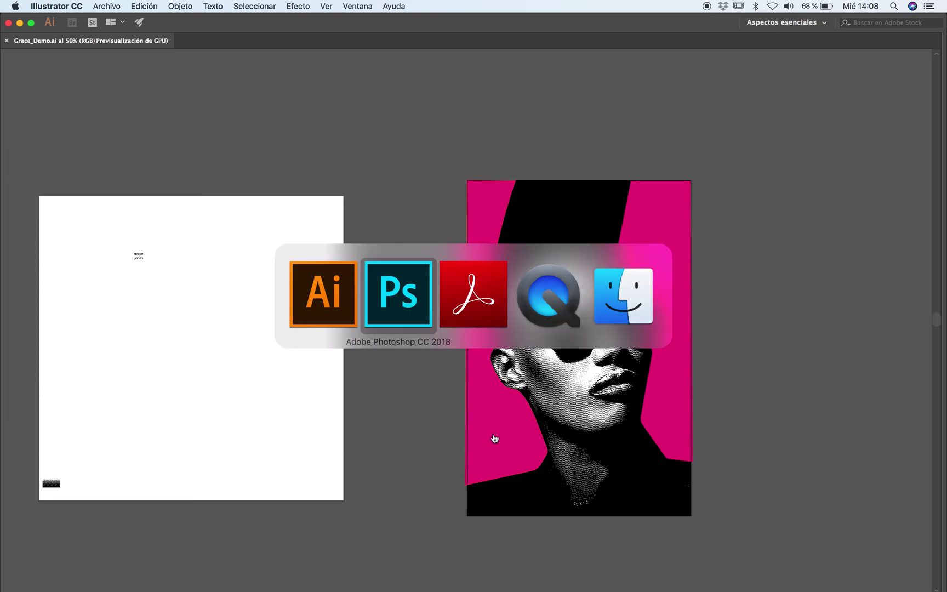
click(251, 337)
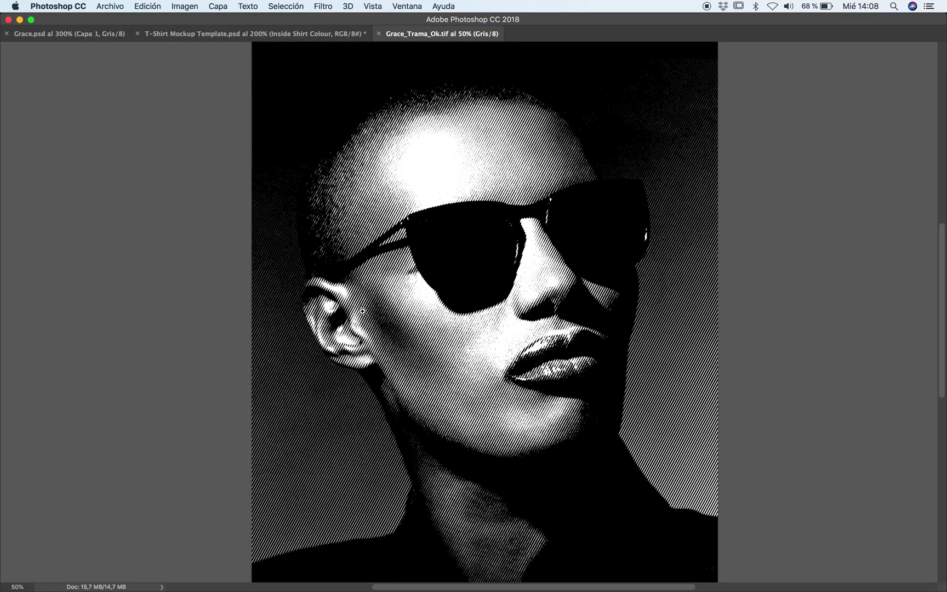
Examine the diagonal halftone lines around the ear in Grace_Trama_Ok.tif up close and across the whole portrait
click(255, 328)
click(260, 317)
click(265, 304)
drag(265, 305, 441, 395)
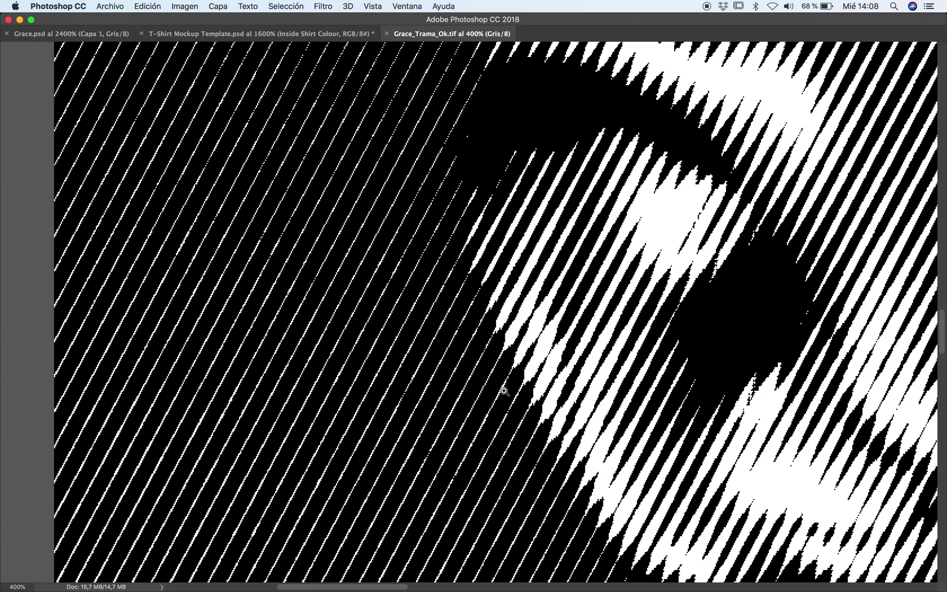
key(b)
right_click(453, 296)
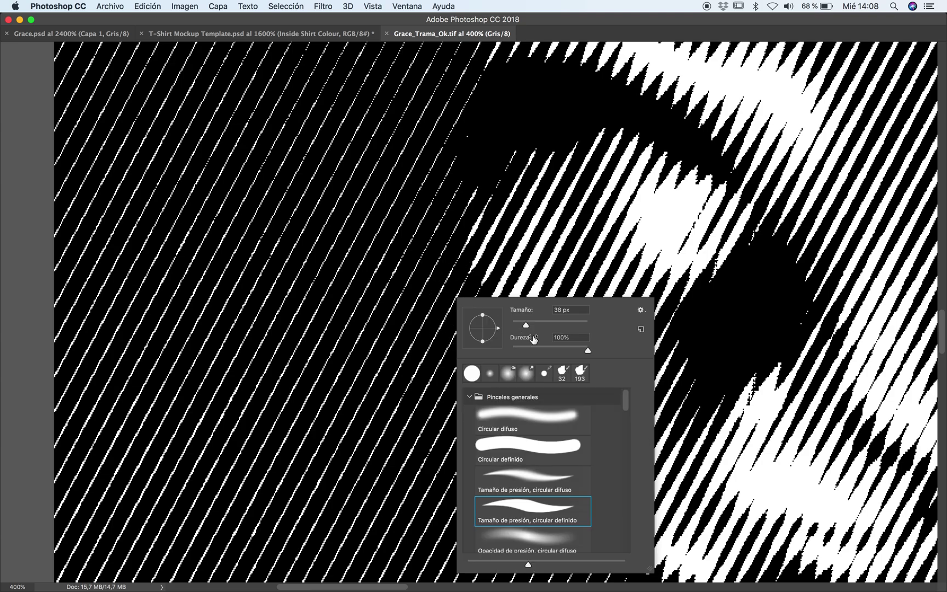
key(Escape)
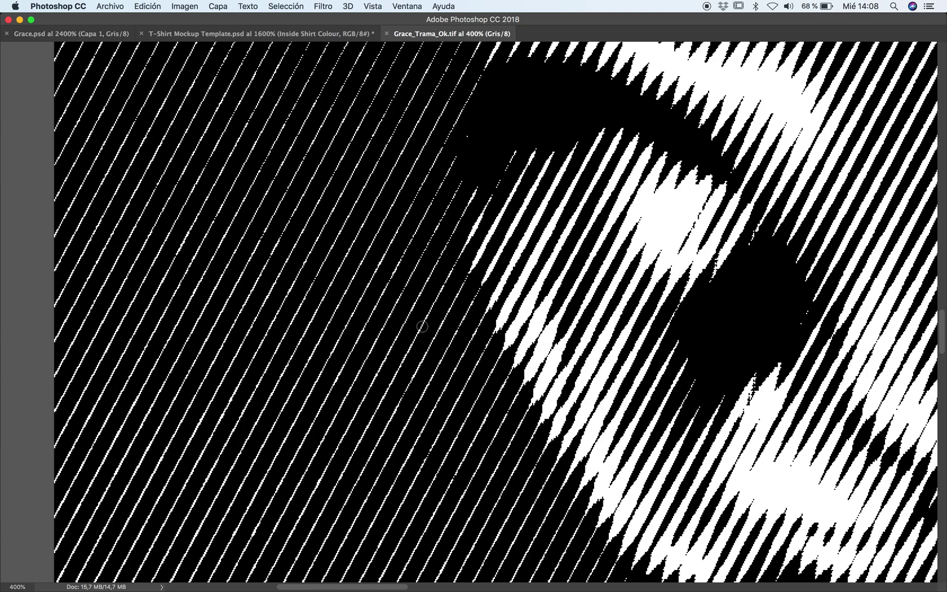
key(Tab)
key(z)
key(super+minus)
key(super+minus)
key(super+minus)
key(super+minus)
scroll(552, 345, right, 5)
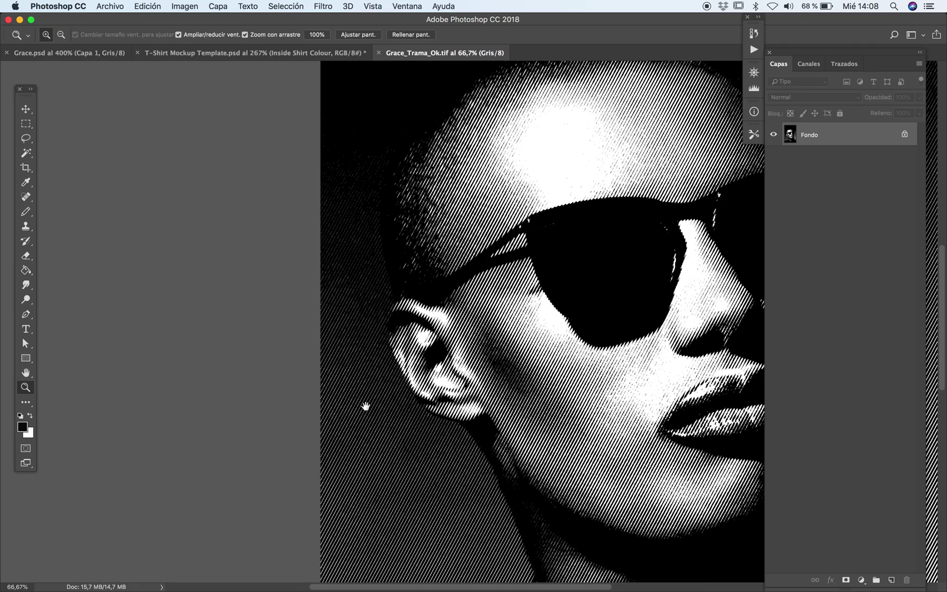
scroll(409, 384, right, 6)
alt+click(409, 385)
drag(432, 385, 432, 415)
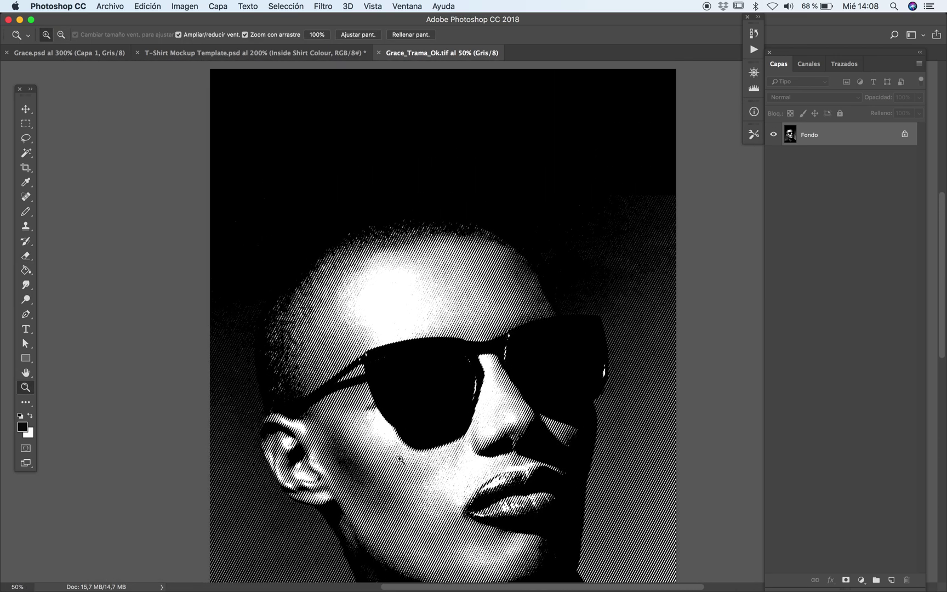
Switch to Illustrator and check the magenta shapes around the halftone portrait in Grace_Demo.ai
key(super+Tab)
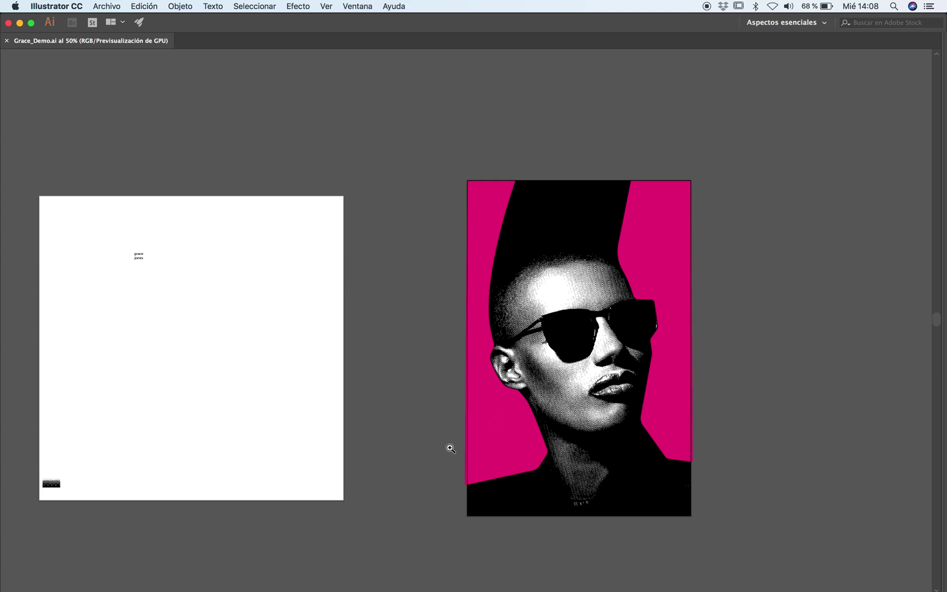
click(481, 387)
click(477, 380)
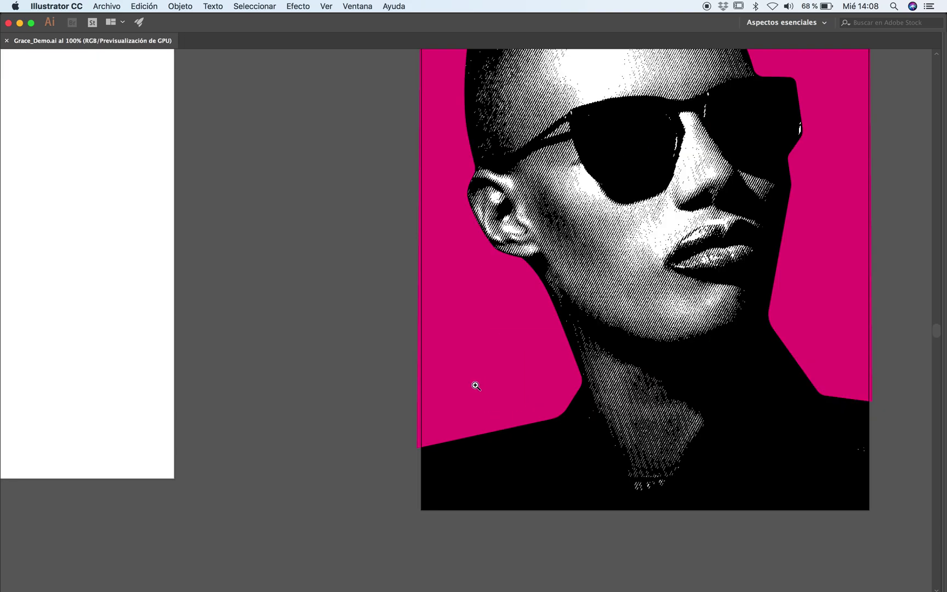
click(475, 384)
key(super+minus)
key(super+minus)
scroll(522, 270, up, 4)
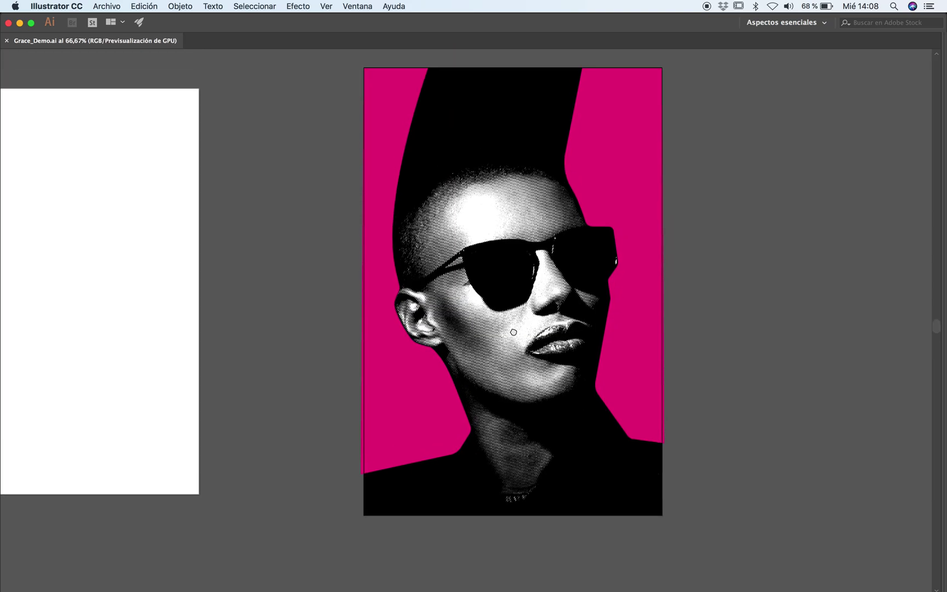
Unlock the Grace_Foto layer and select the small "grace jones" text on the white artboard
drag(249, 389, 606, 340)
scroll(328, 406, up, 2)
click(325, 253)
click(363, 277)
click(532, 345)
scroll(288, 352, up, 3)
scroll(288, 352, right, 3)
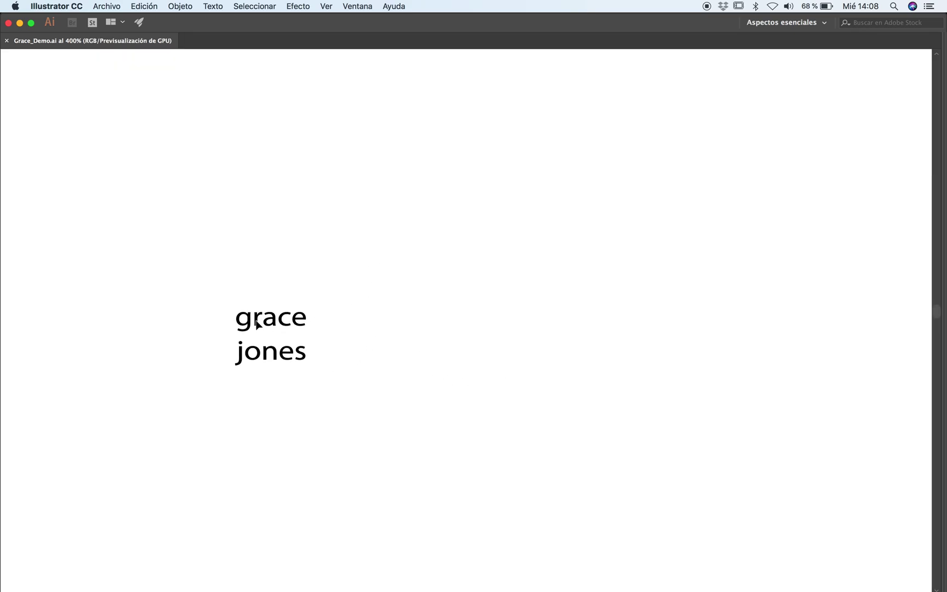
key(Tab)
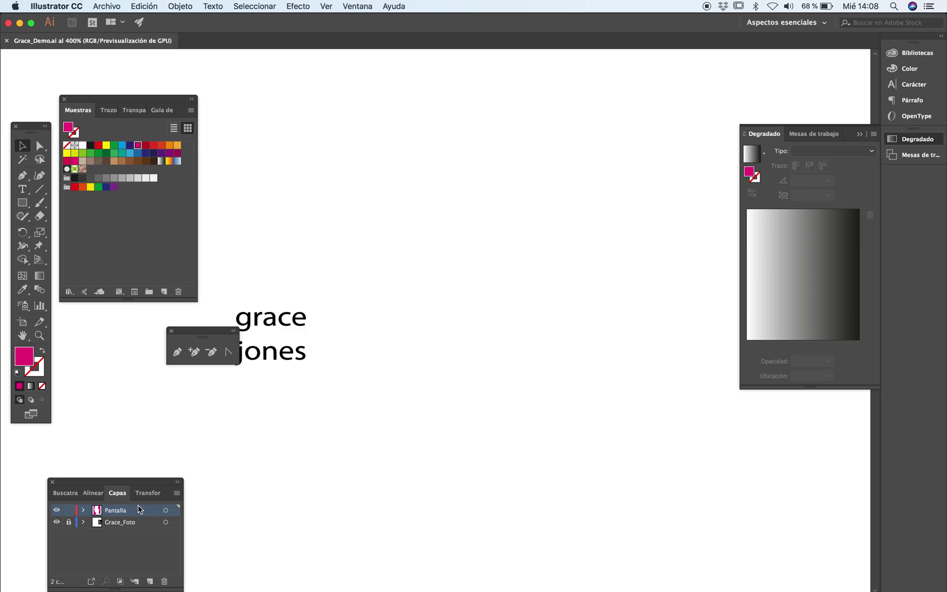
click(69, 522)
click(253, 298)
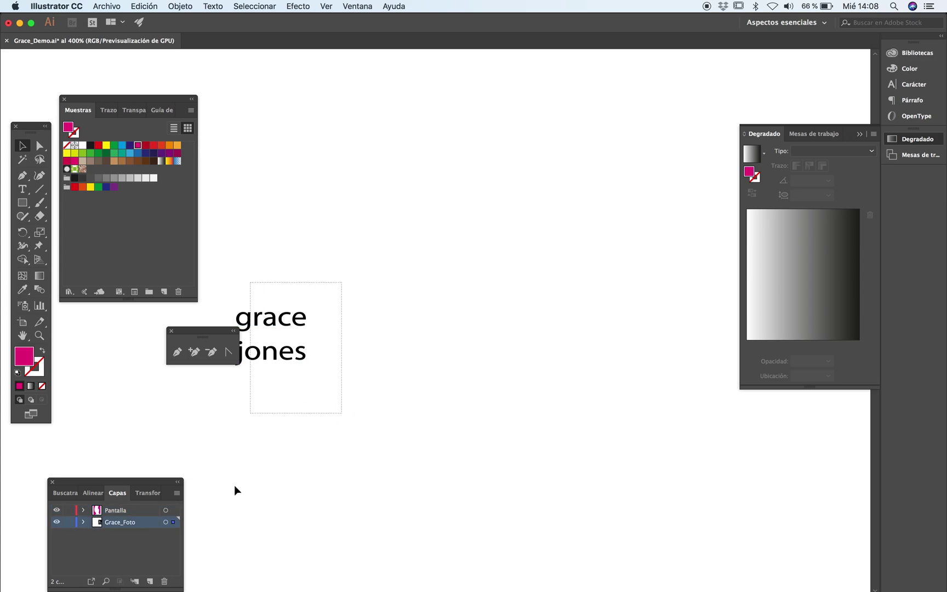
Create a new layer above Pantalla and move the selected "grace jones" text onto it
click(150, 581)
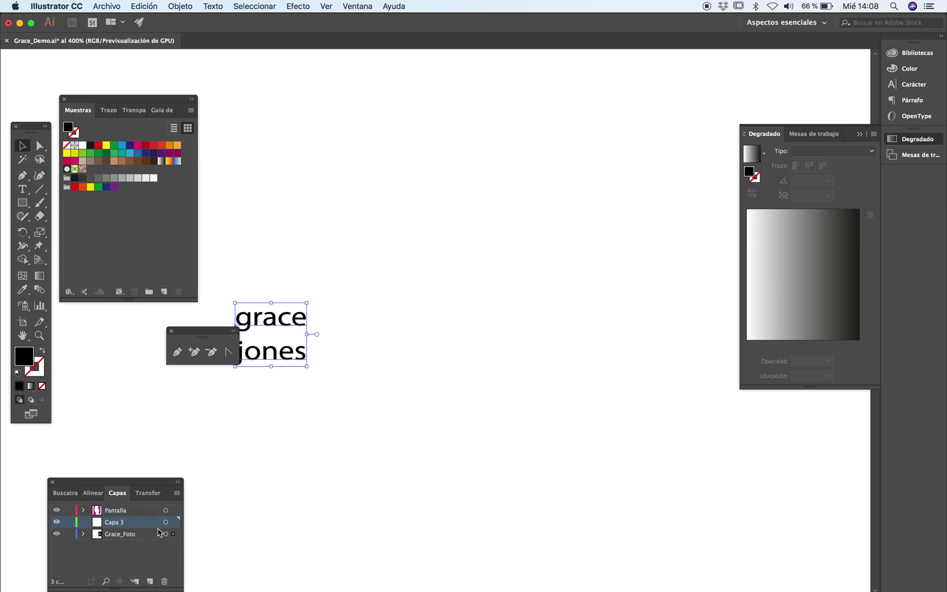
drag(148, 531, 141, 509)
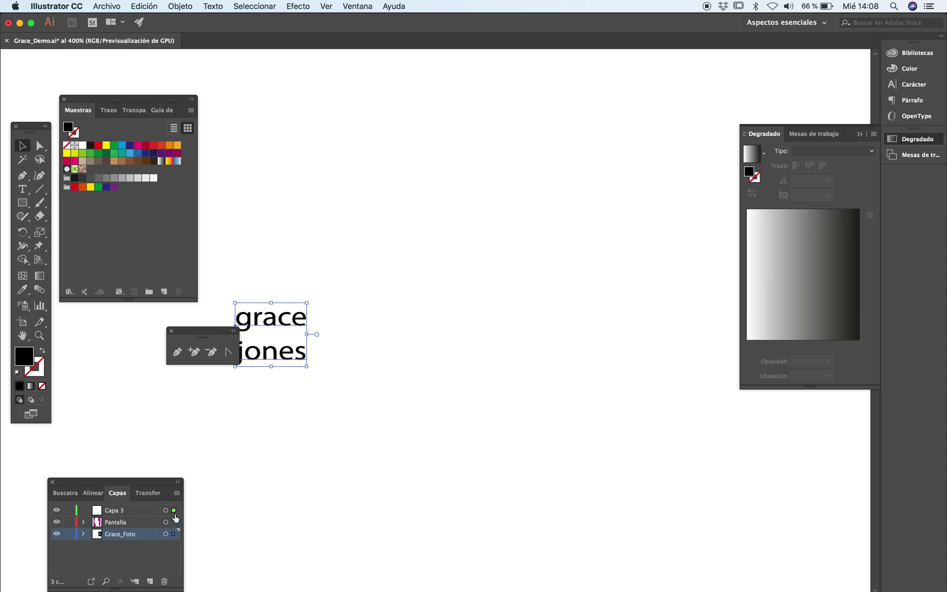
drag(175, 517, 173, 510)
Rename the new layer Texto, lock the Pantalla and Grace_Foto layers, and deselect the text
double_click(114, 510)
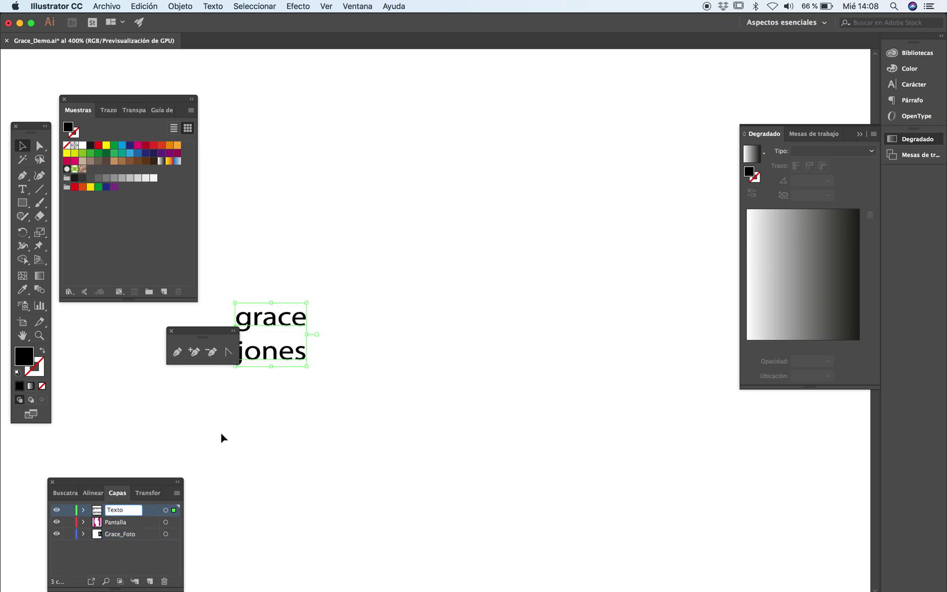
click(130, 559)
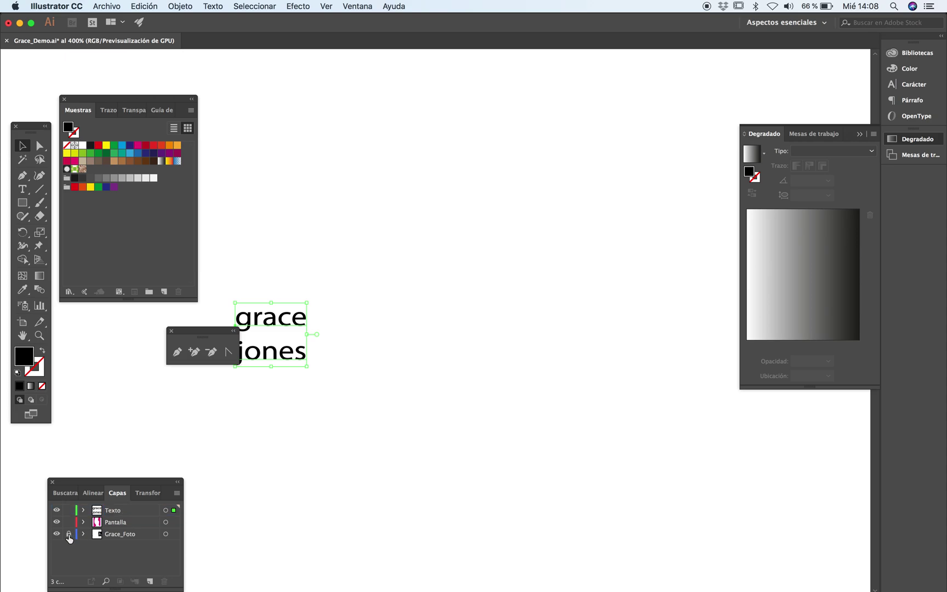
click(69, 531)
click(297, 433)
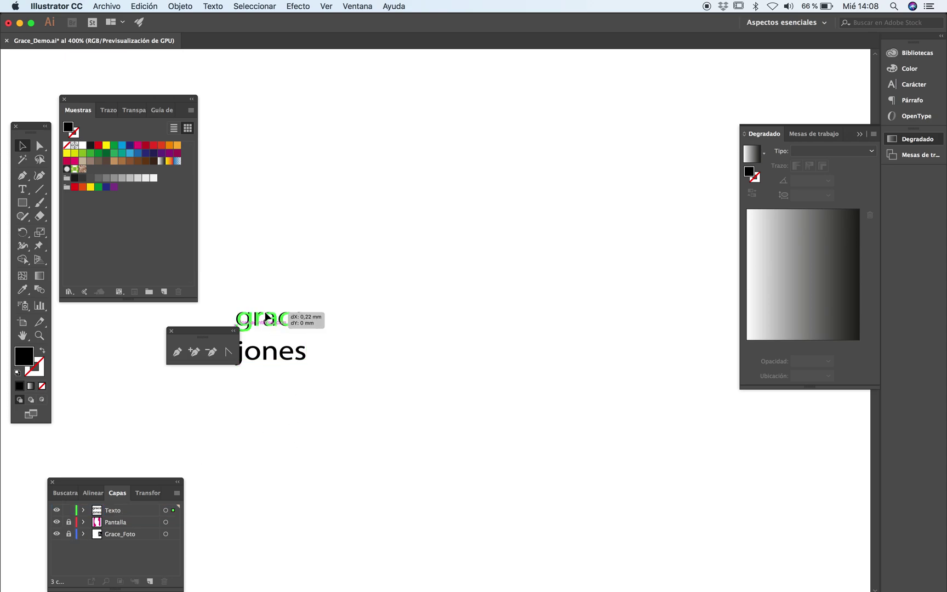
Place copies of "grace" and "jones" beside the originals and break the "grace" copy into one letter per line
drag(274, 353, 686, 349)
click(525, 384)
key(t)
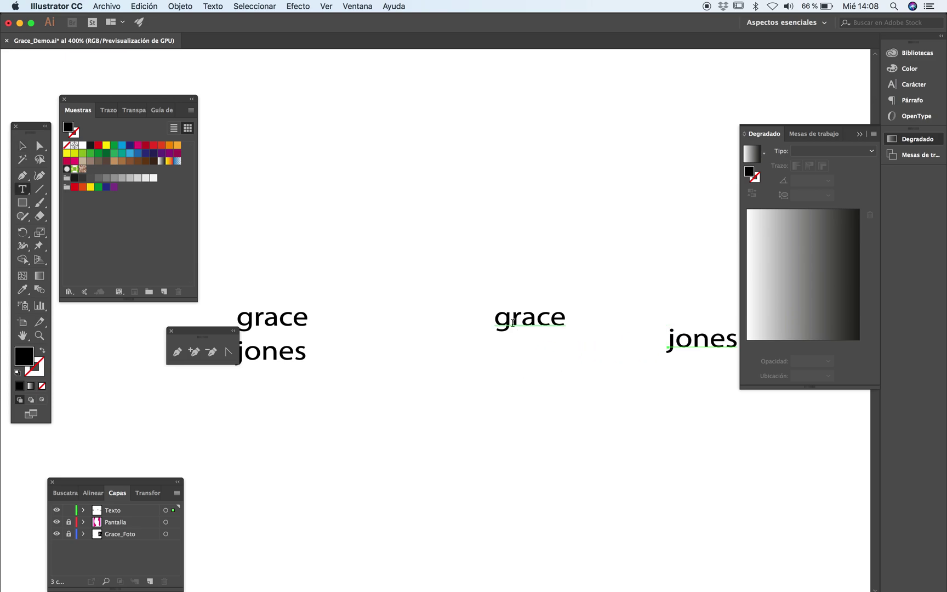
key(Return)
key(Return)
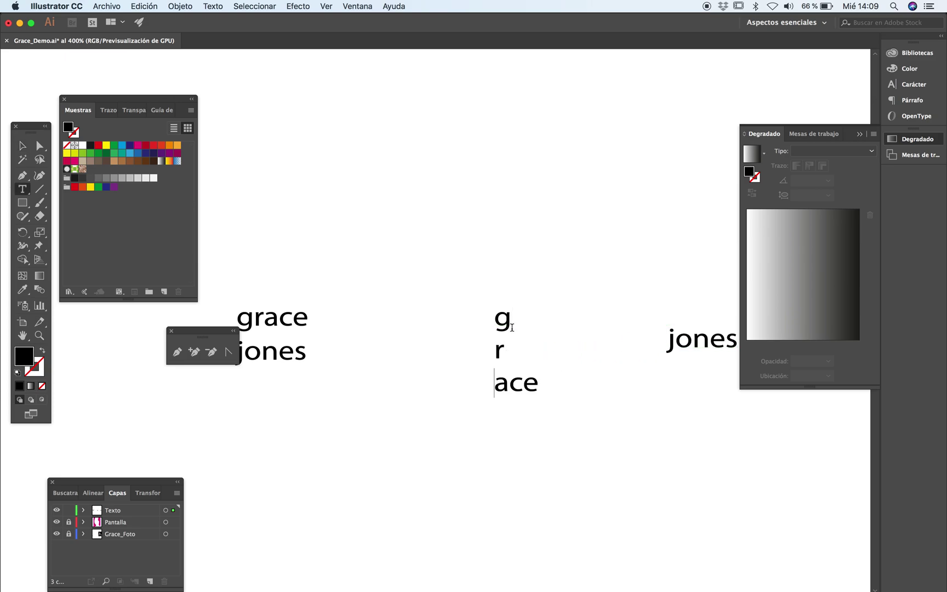
key(Return)
key(Right)
key(Return)
key(Escape)
Align the "jones" copy beside the vertical "grace" and break it into one letter per line
key(v)
drag(672, 345, 554, 327)
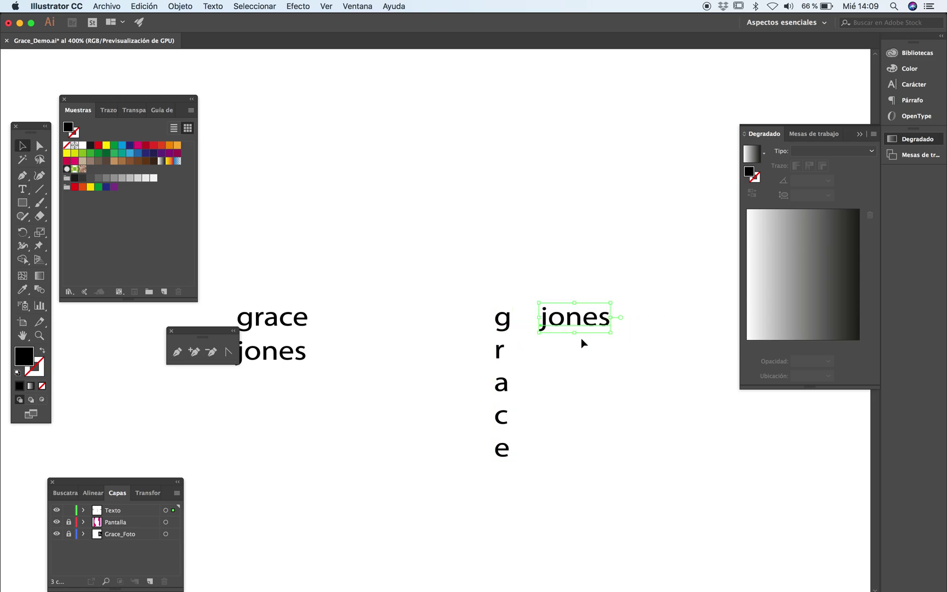
key(t)
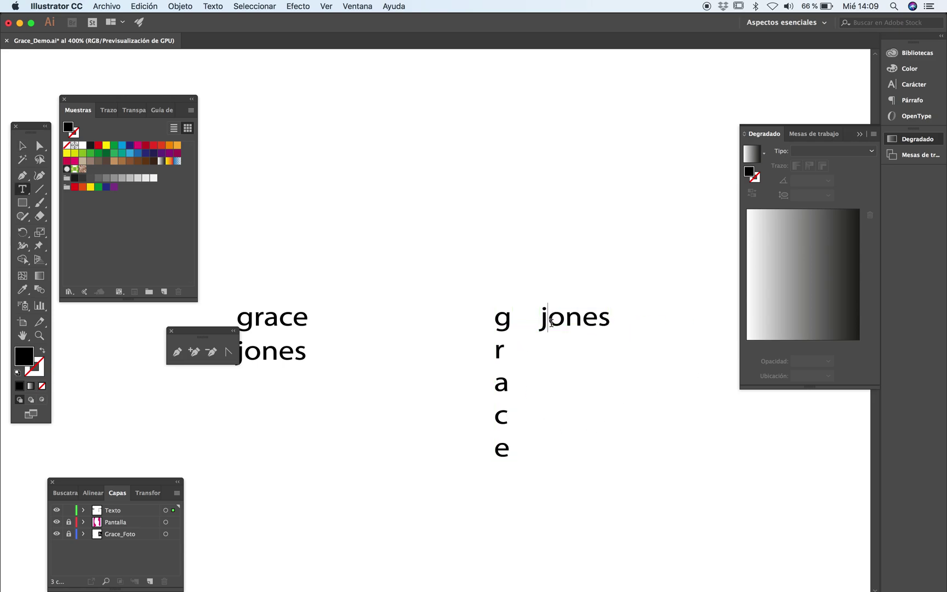
click(550, 322)
key(Return)
key(Right)
key(Return)
key(Right)
key(Return)
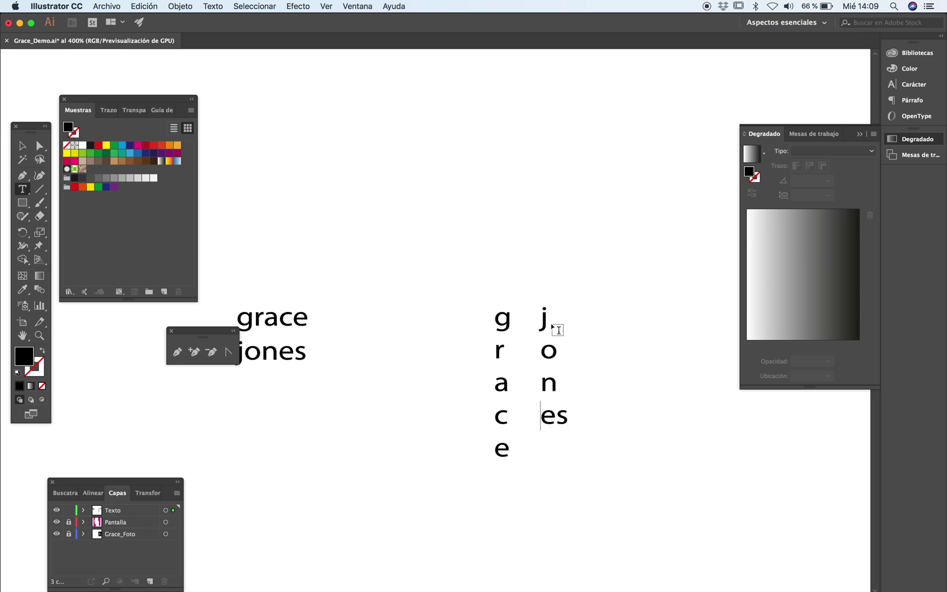
key(Escape)
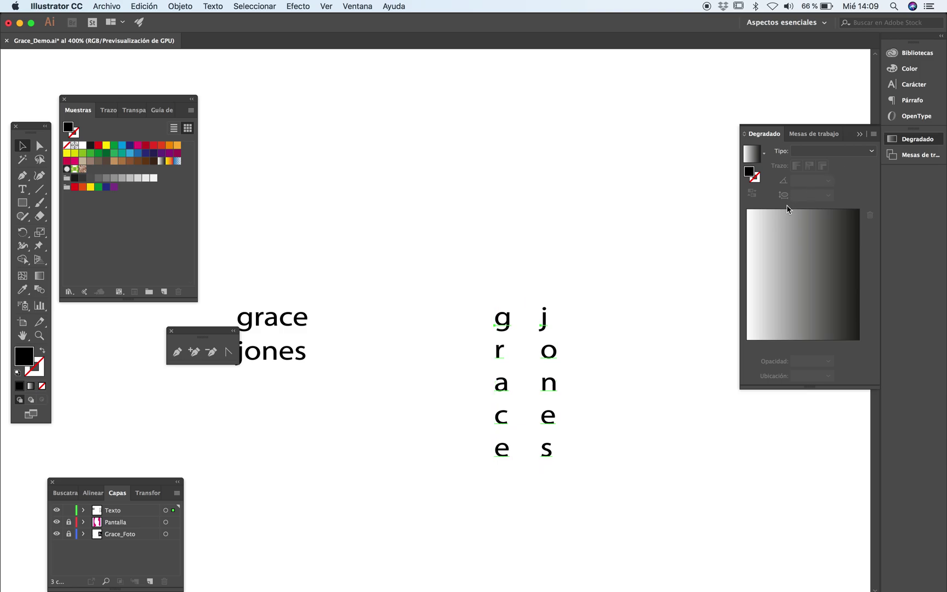
Set the font of both vertical words to Versus Light and deselect them
key(super+t)
click(803, 65)
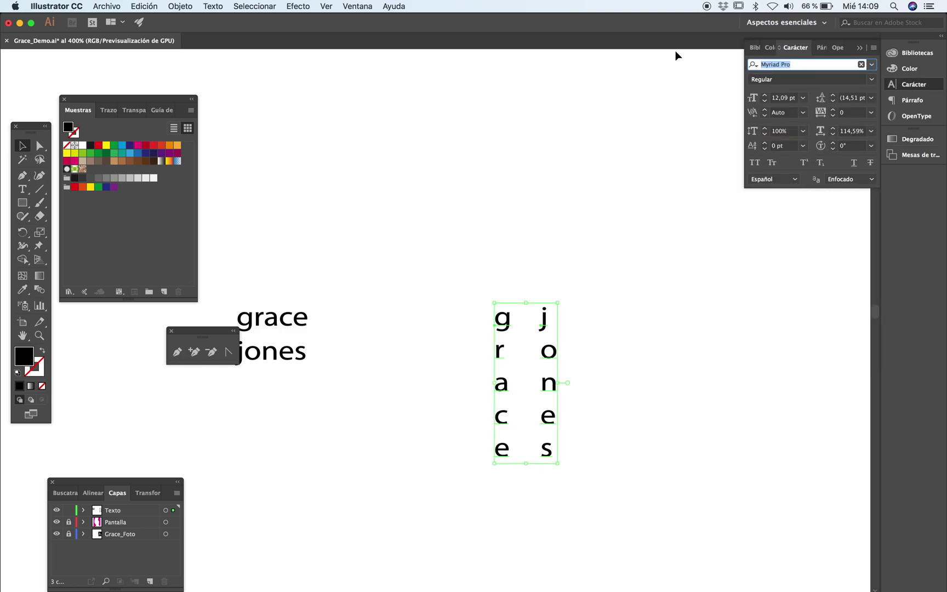
text(ver)
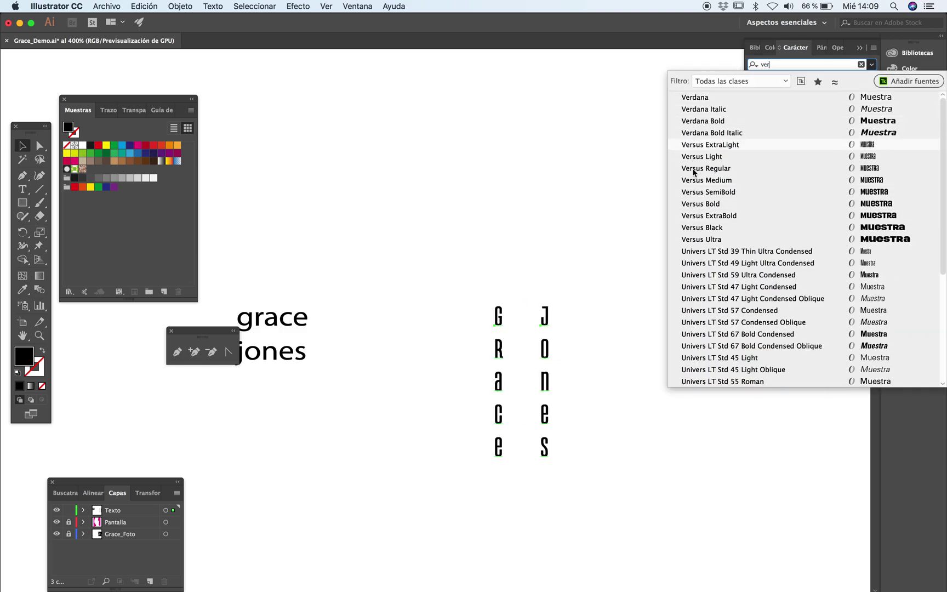
click(702, 158)
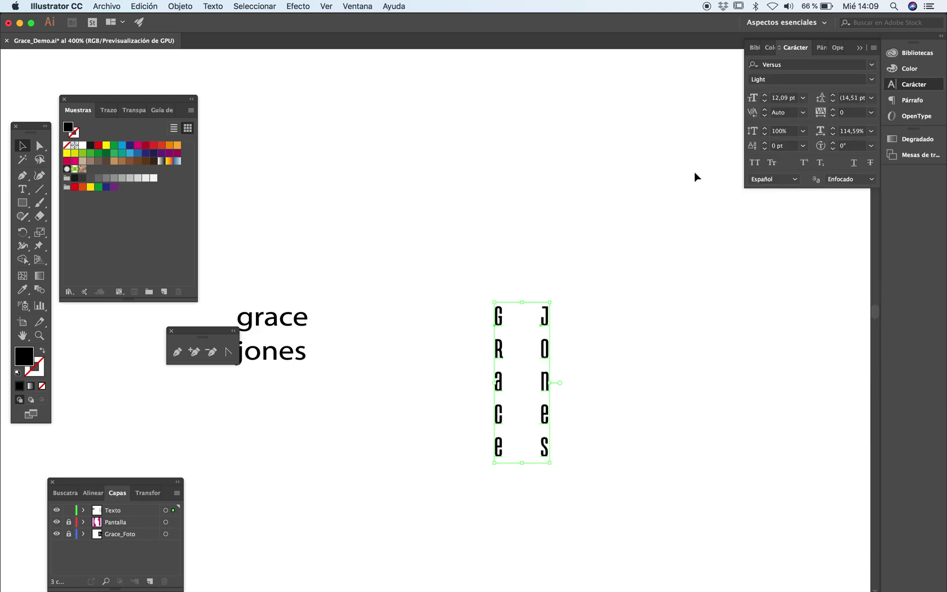
click(674, 334)
Turn on all caps for the vertical "grace" and "jones" words
super+click(535, 378)
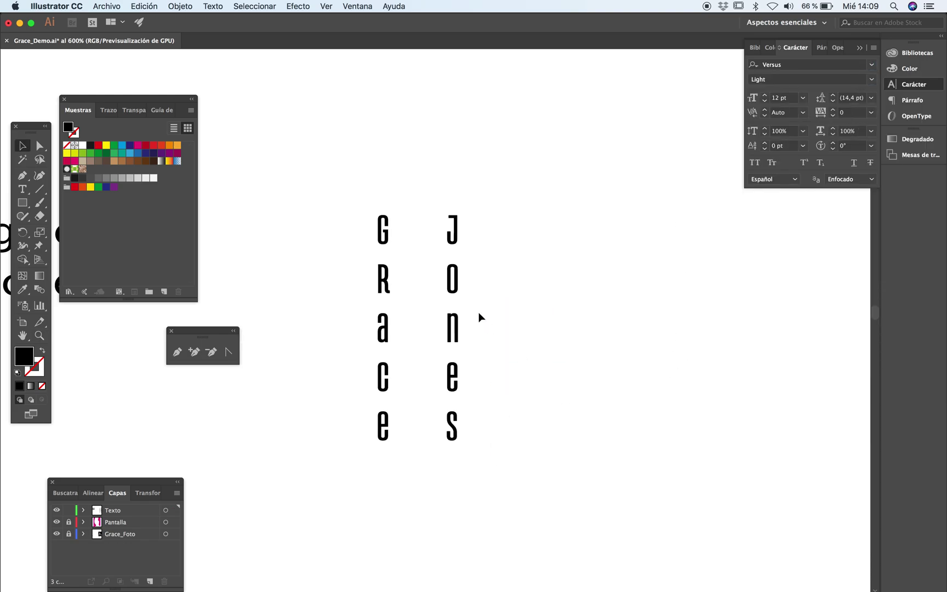
key(super+a)
click(873, 47)
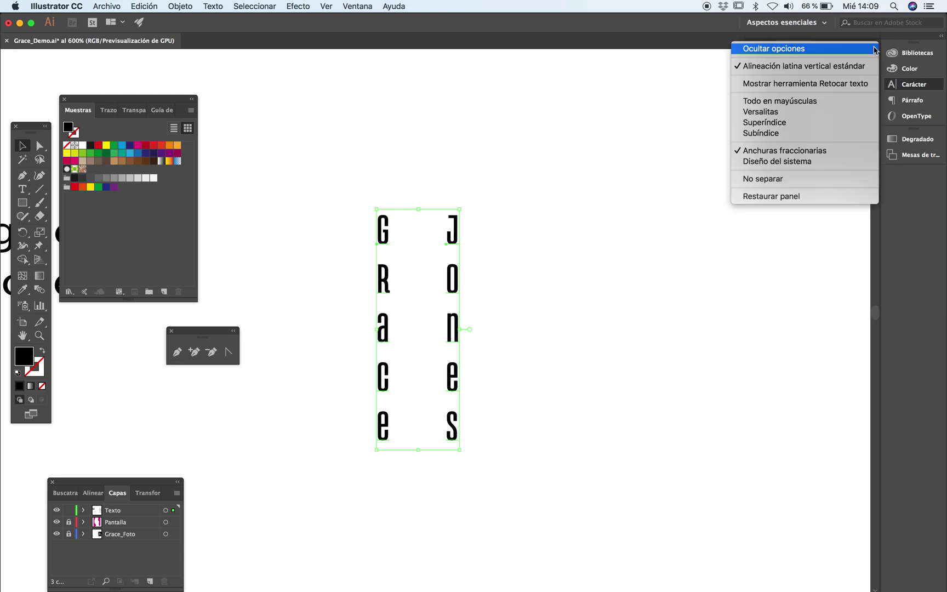
click(759, 102)
click(575, 392)
Select both vertical words and centre-align their paragraphs so the stacked letters line up
key(z)
click(452, 346)
key(v)
drag(300, 111, 469, 424)
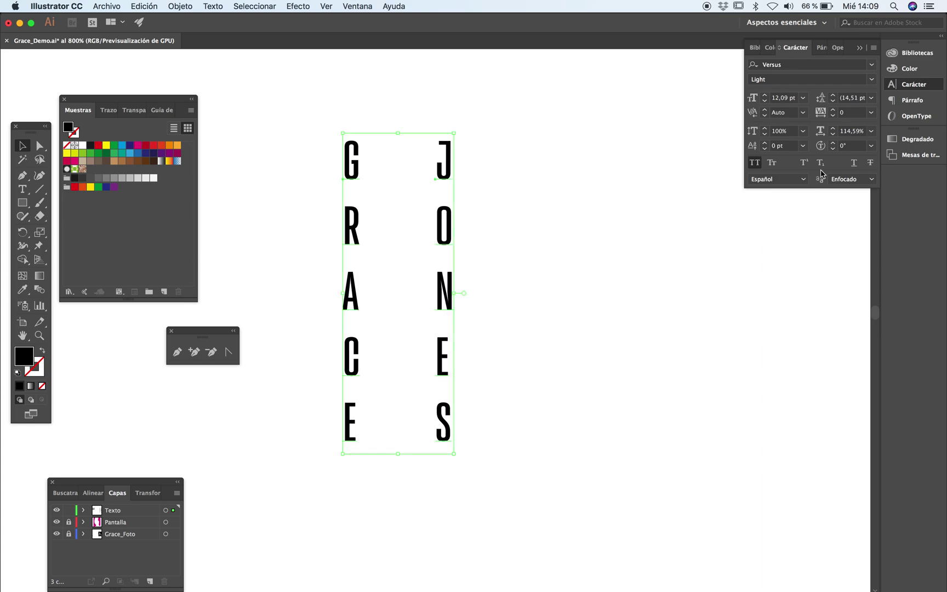
click(821, 48)
click(762, 66)
click(545, 386)
Place a copy of the original horizontal "jones" text below the vertical GRACE and JONES words
key(z)
alt+click(488, 359)
key(Tab)
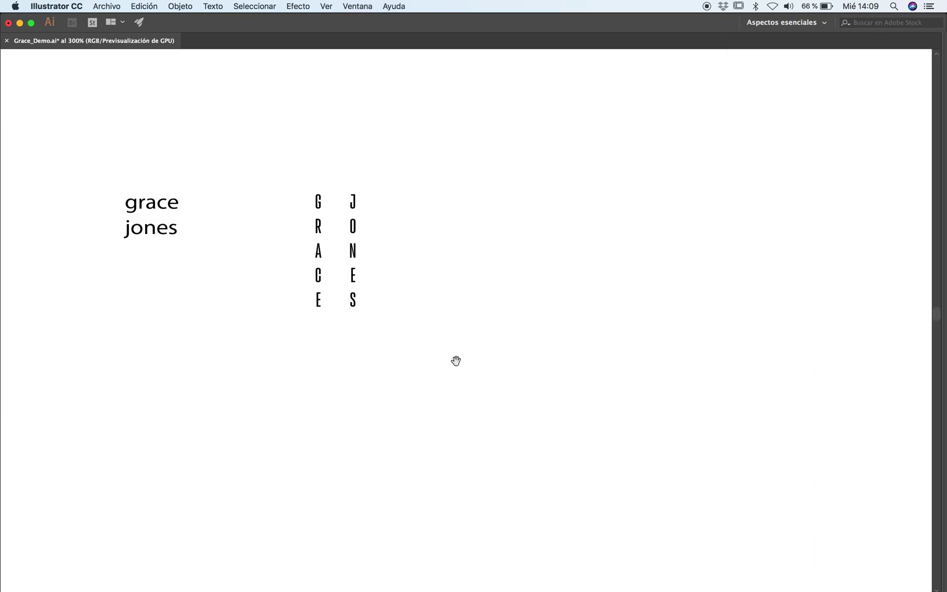
drag(455, 358, 580, 411)
click(489, 370)
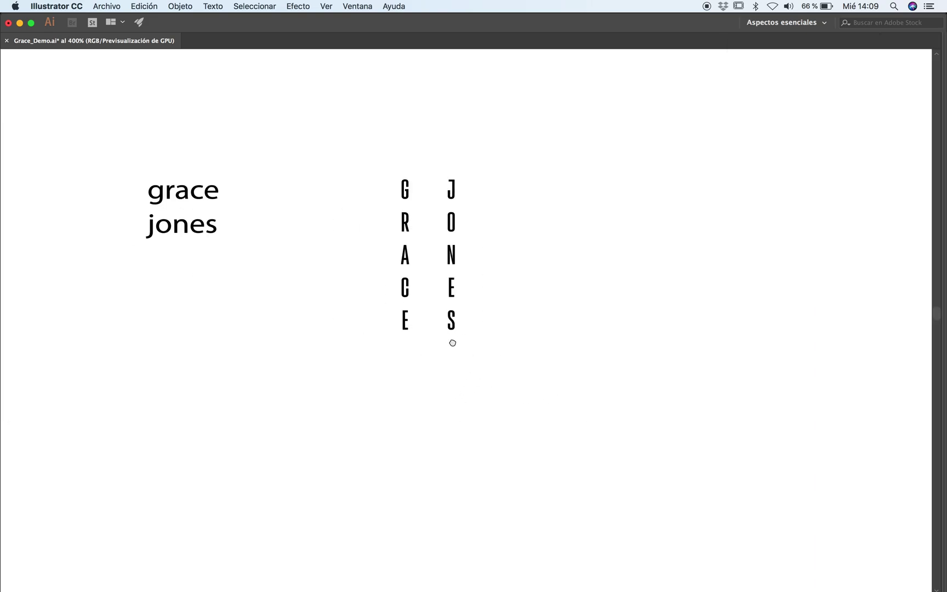
key(v)
drag(207, 242, 559, 435)
Replace the copied "jones" text with "santiago chile 2020"
key(z)
double_click(548, 426)
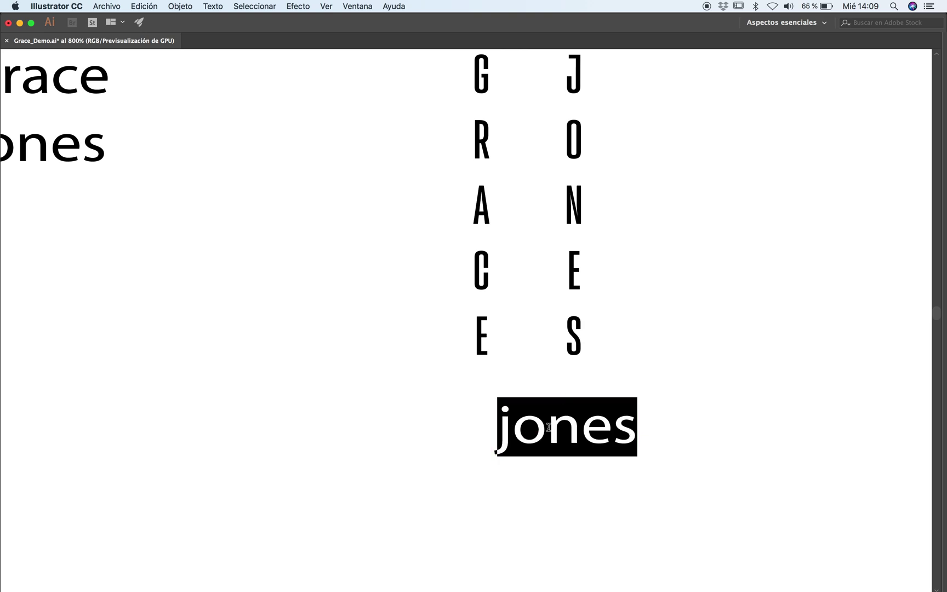
text(san)
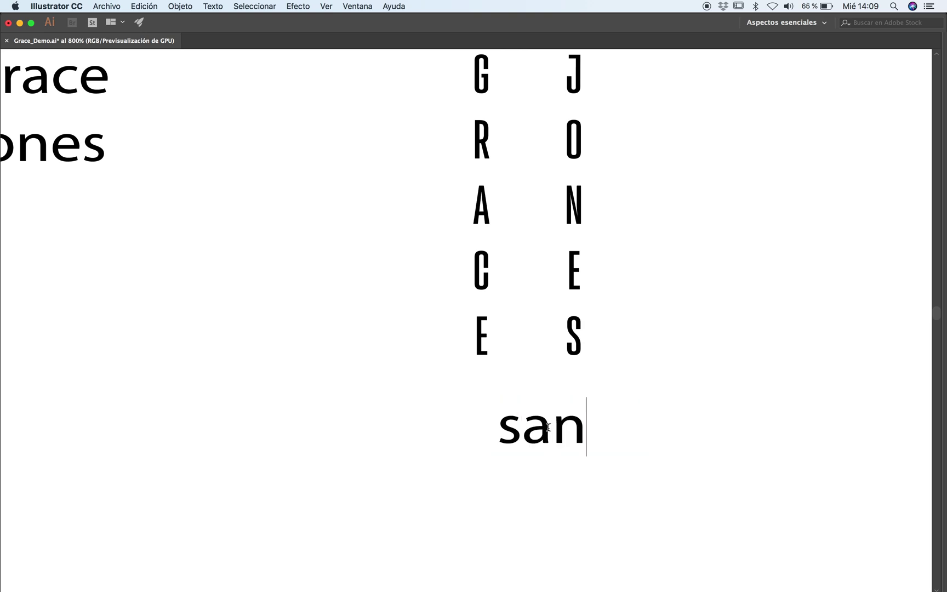
text(tiago)
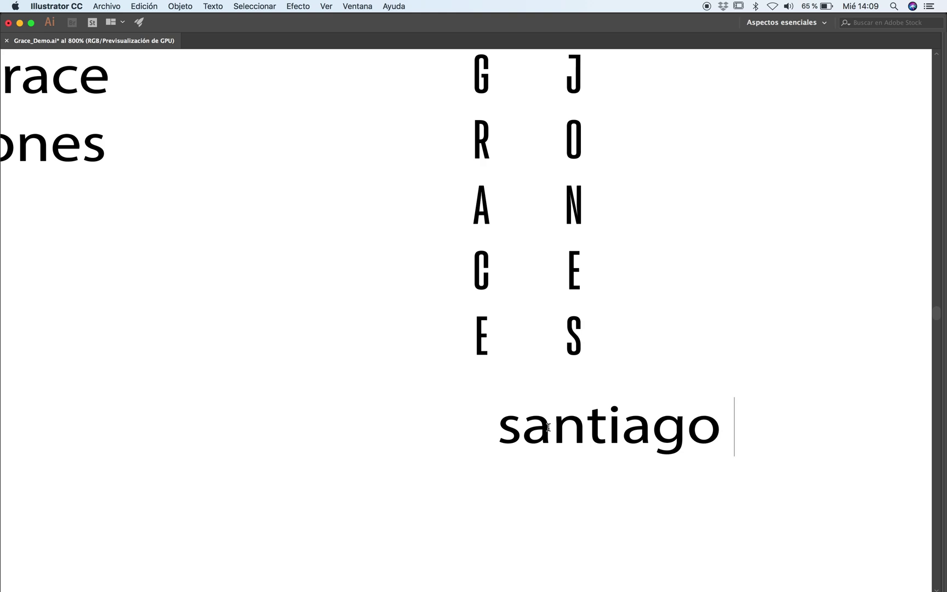
text( chile e)
key(BackSpace)
text(2020)
key(Escape)
Apply the vertical lettering's character style to the "santiago chile 2020" line with the Eyedropper and move the line slightly lower
scroll(602, 481, right, 5)
scroll(602, 481, down, 2)
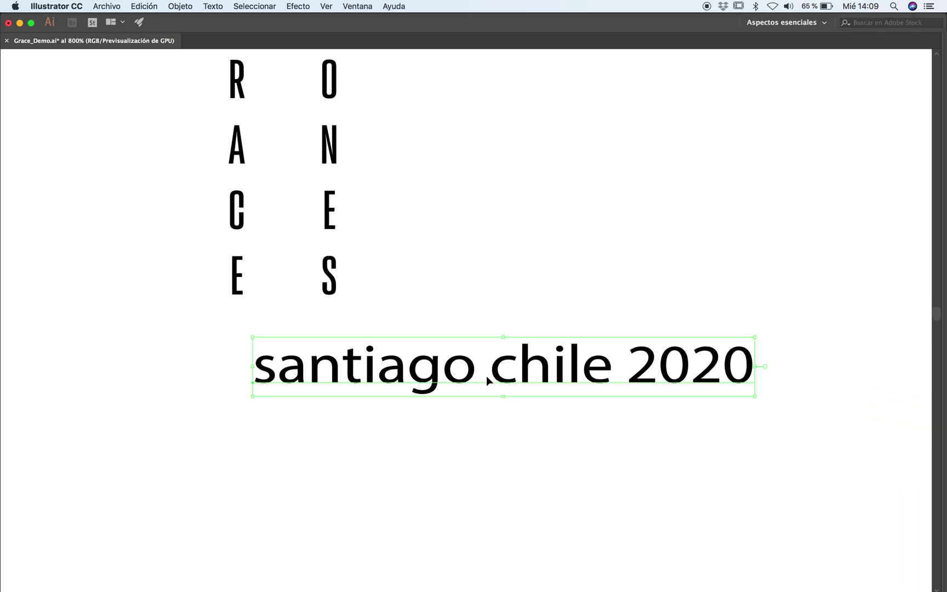
key(i)
click(335, 276)
key(v)
drag(335, 375, 522, 419)
Break the "SANTIAGO CHILE 2020" text so that 2020 sits on its own line below SANTIAGO CHILE
double_click(513, 400)
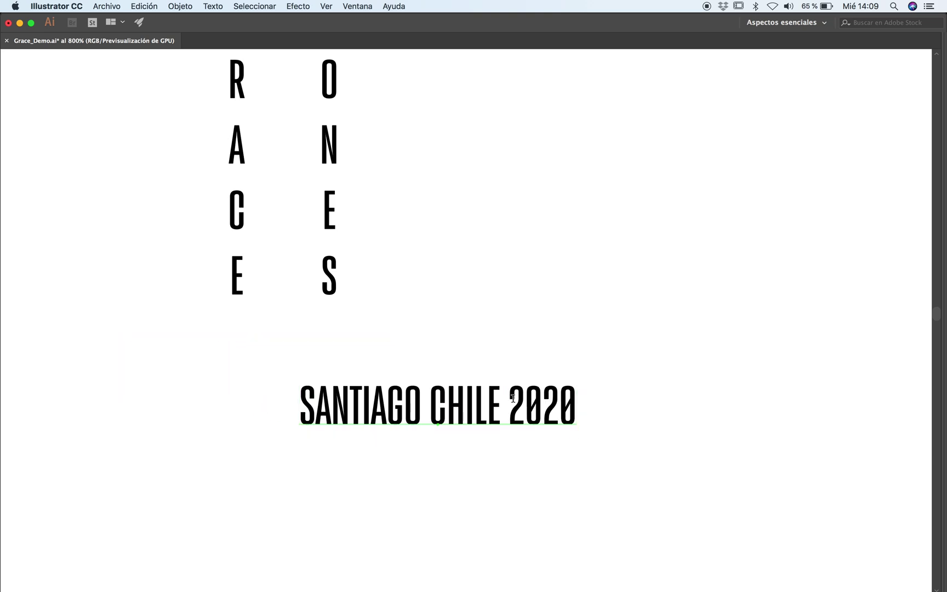
key(Return)
key(Escape)
click(550, 422)
scroll(490, 442, up, 2)
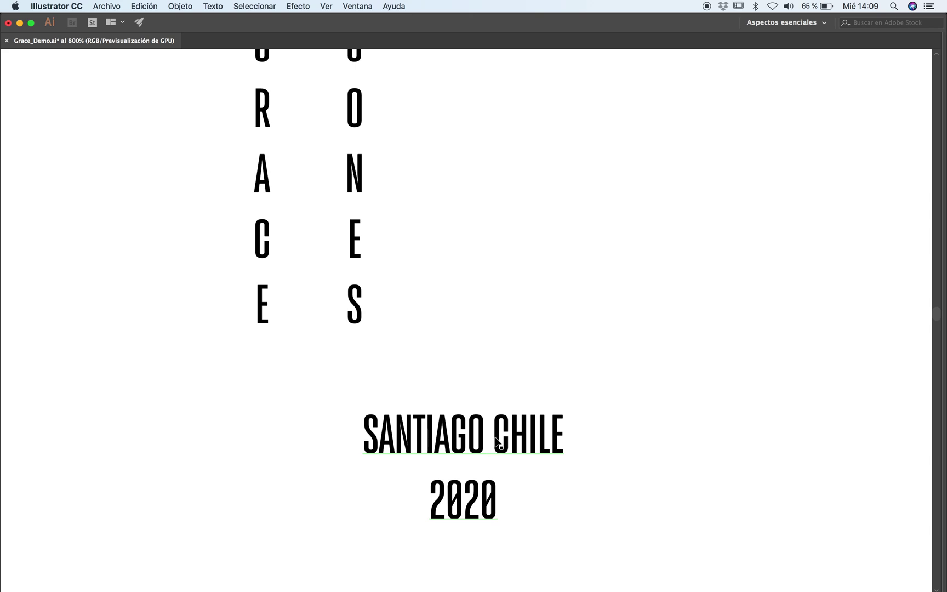
Replace the space between SANTIAGO and CHILE with an asterisk
double_click(493, 442)
text(^)
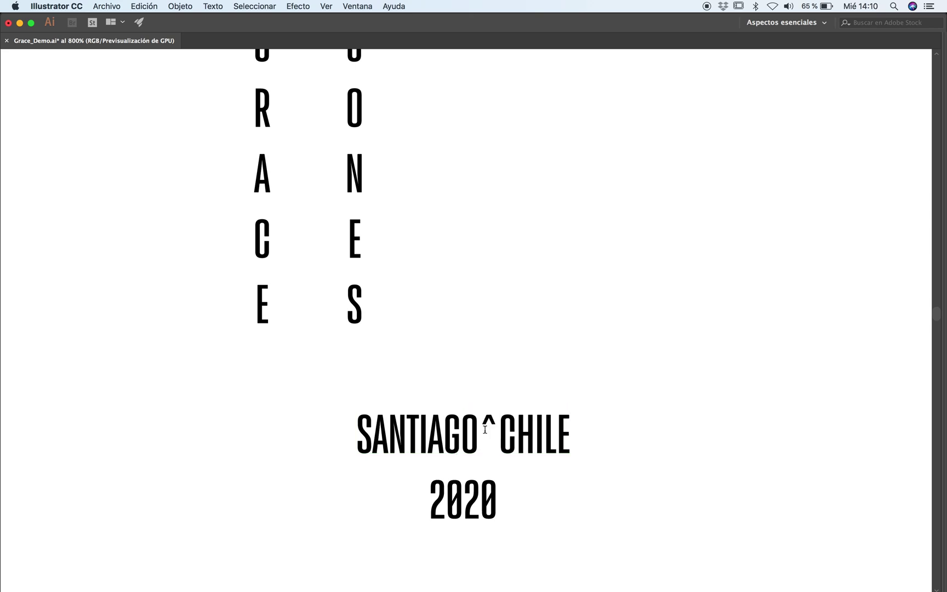
key(BackSpace)
text(*)
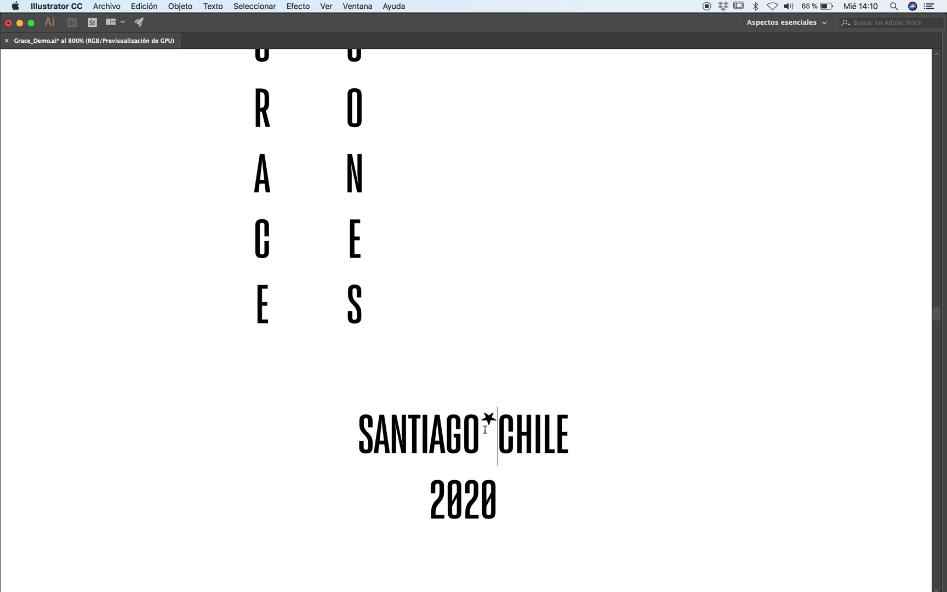
key(Escape)
click(685, 419)
Set the baseline shift of the asterisk between SANTIAGO and CHILE to -3 pt
key(Tab)
key(z)
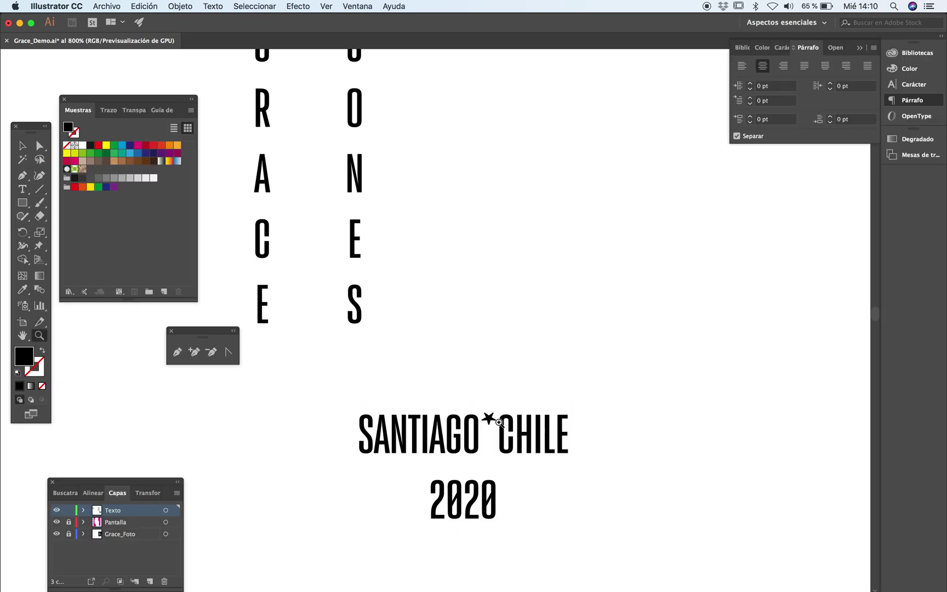
click(484, 416)
key(t)
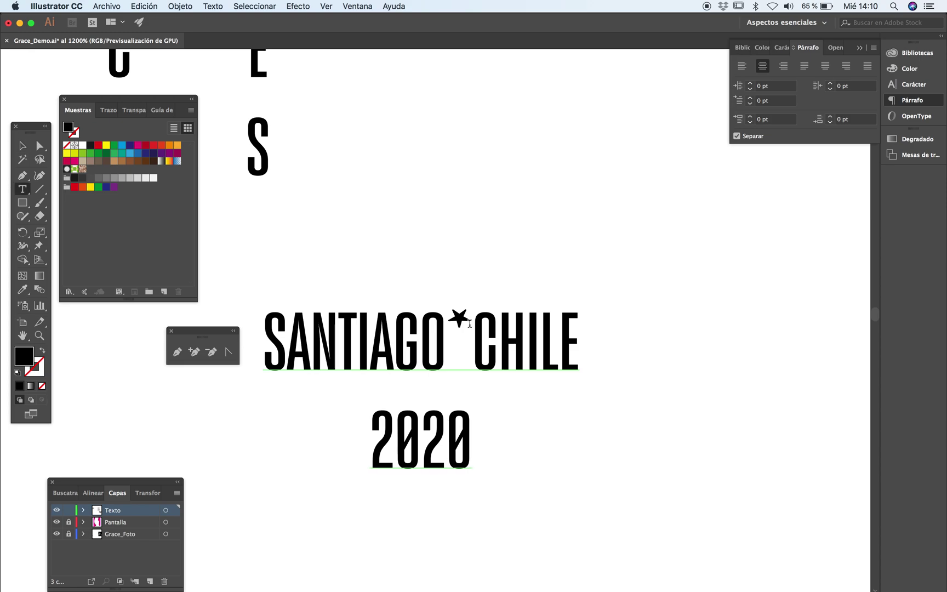
double_click(479, 324)
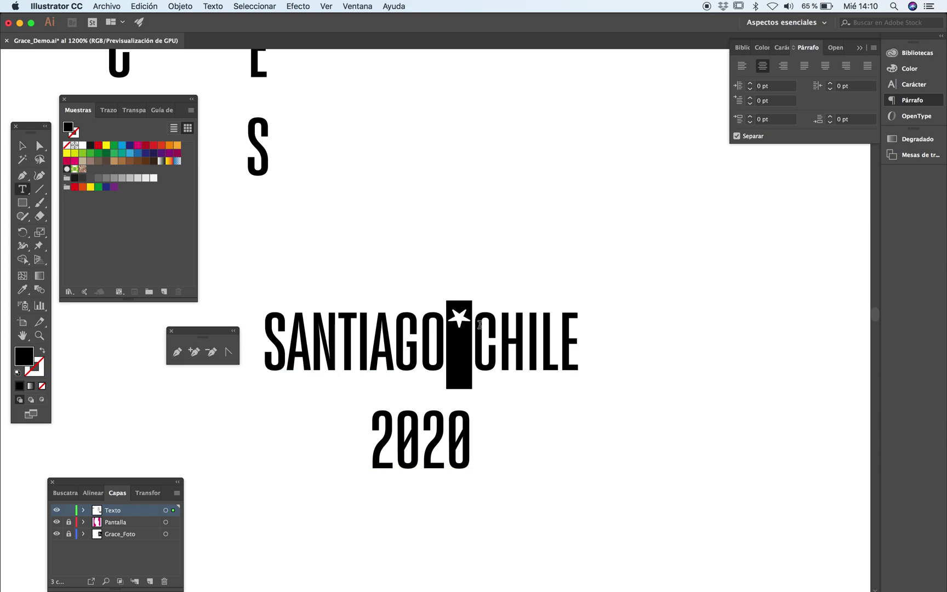
click(781, 48)
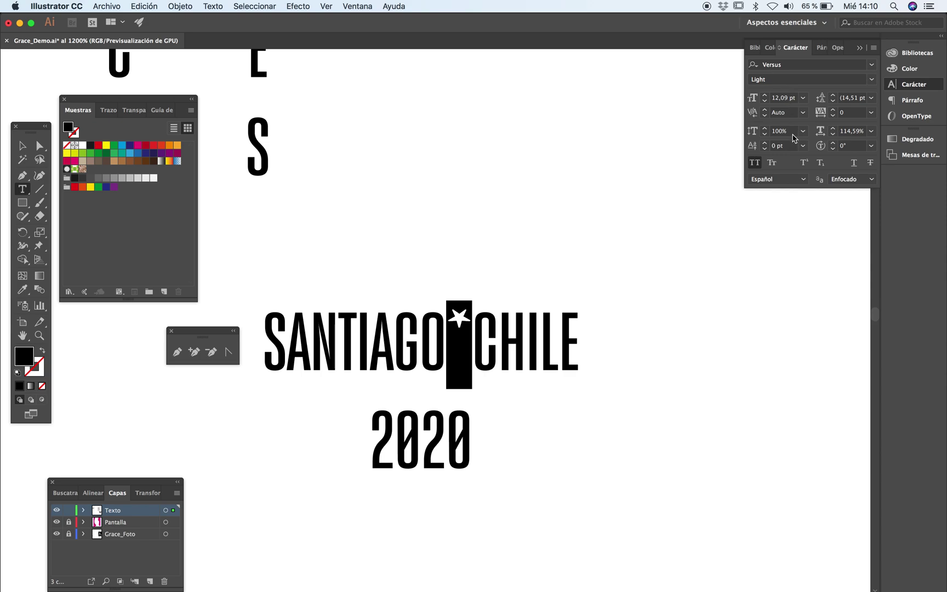
click(765, 150)
click(765, 149)
click(765, 149)
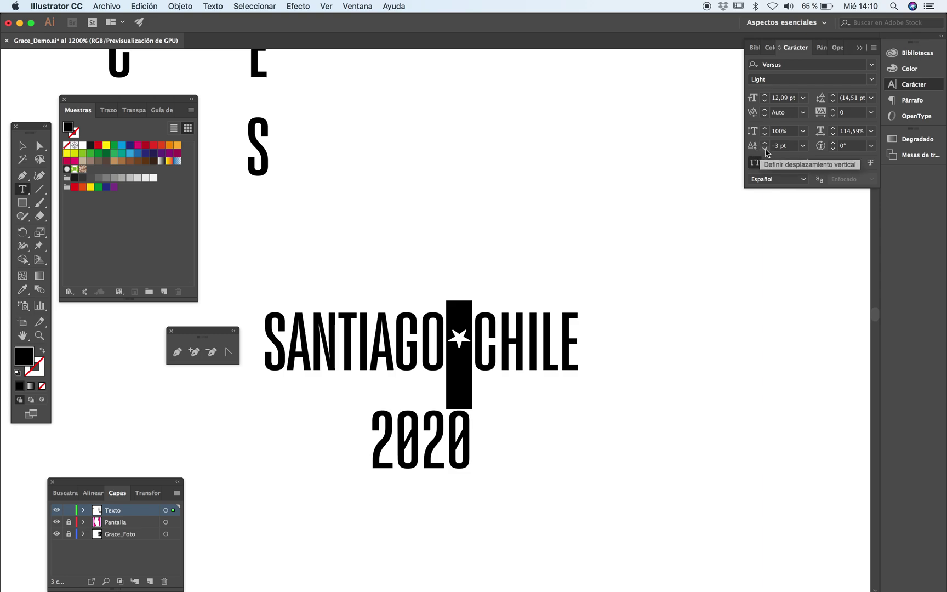
super+click(654, 420)
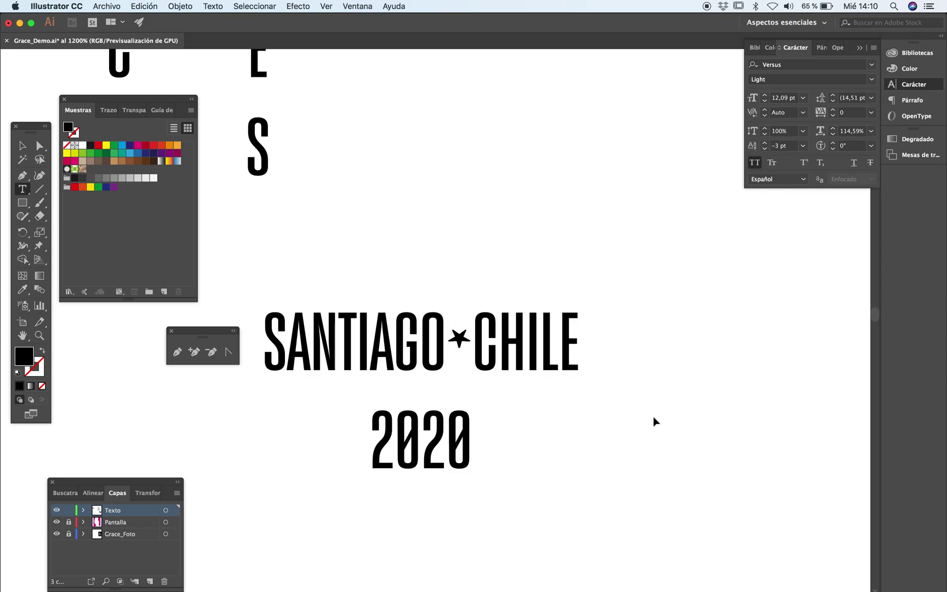
Set the 2020 line in the Ultra weight of the Versus typeface
drag(515, 446, 294, 390)
click(866, 81)
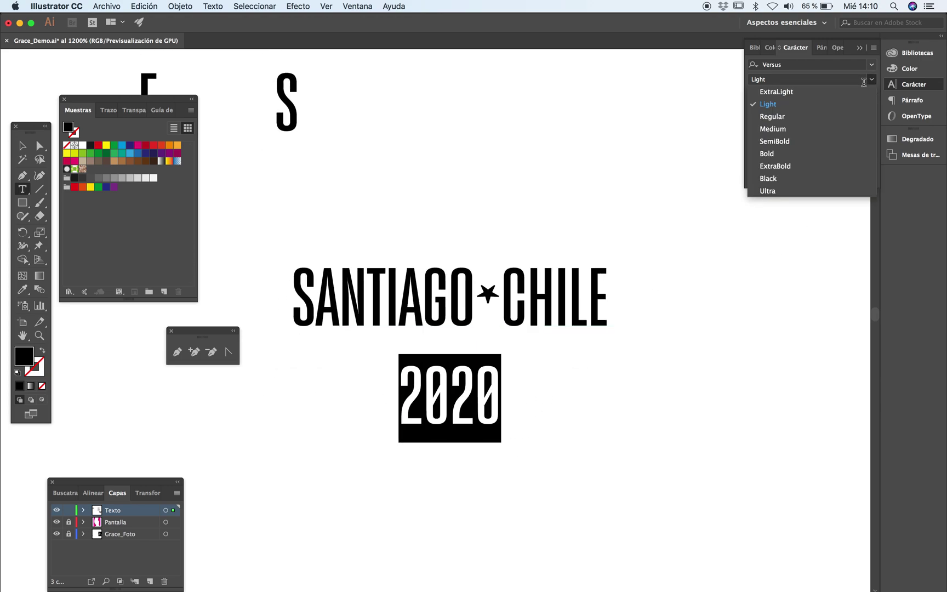
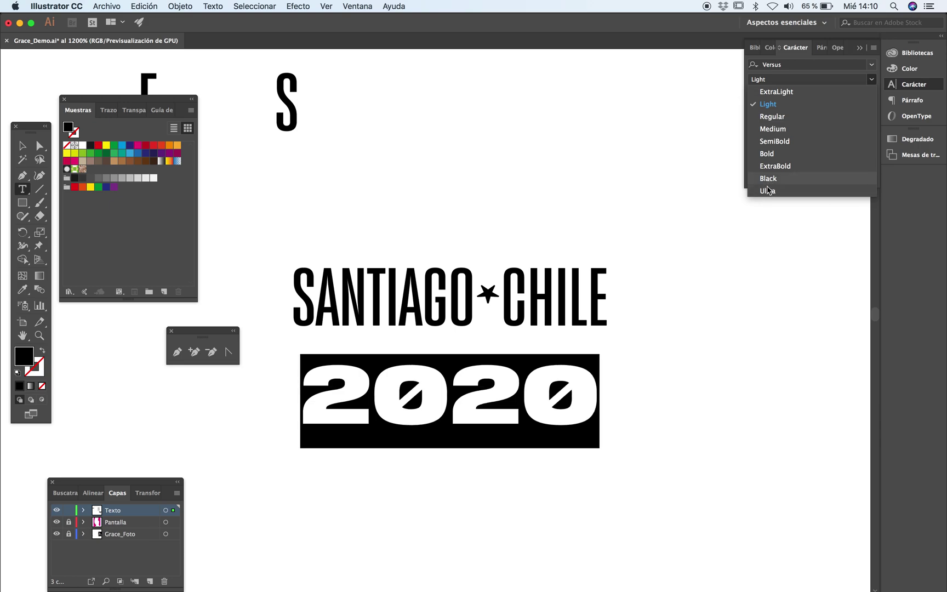
click(767, 189)
super+click(723, 389)
Duplicate the SANTIAGO*CHILE 2020 text block to its right and set the copy's leading to 11 pt
drag(636, 460, 661, 472)
key(v)
click(512, 422)
drag(570, 431, 348, 408)
drag(212, 402, 729, 321)
click(833, 102)
click(833, 102)
click(833, 102)
click(832, 102)
click(662, 479)
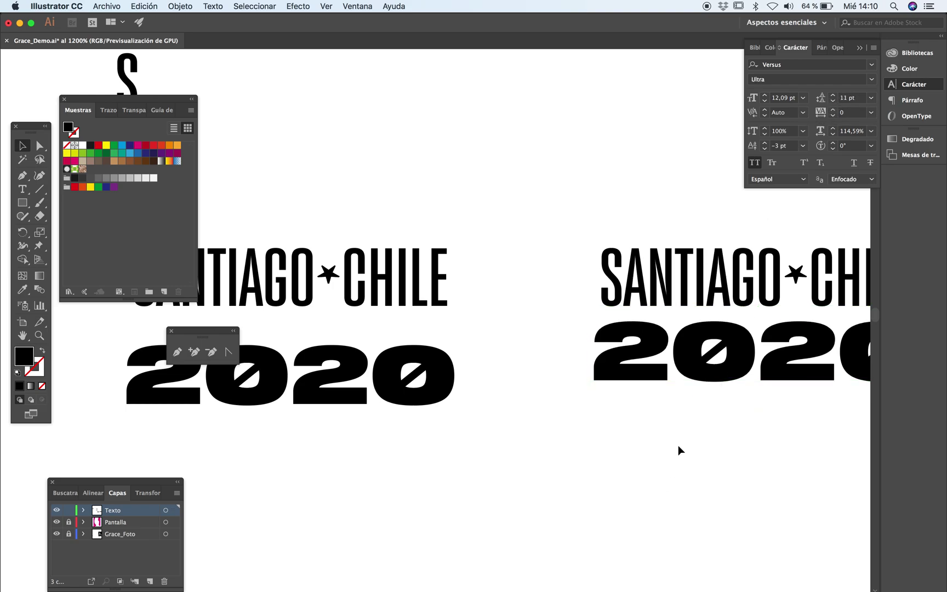
Duplicate the tightened SANTIAGO*CHILE 2020 block further right and convert that copy to outlines
key(Tab)
scroll(482, 377, right, 5)
alt+click(428, 322)
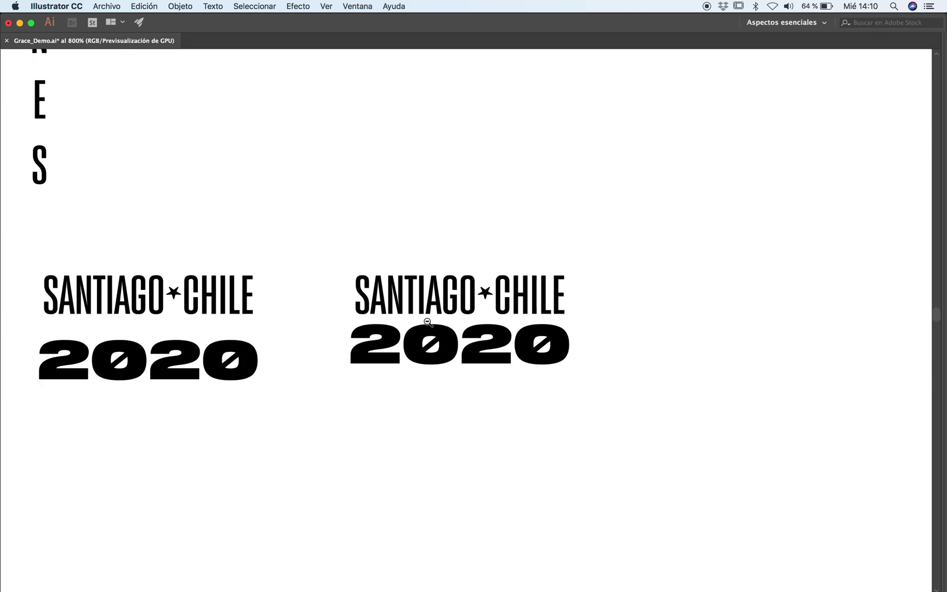
alt+click(428, 322)
scroll(469, 417, right, 3)
click(441, 365)
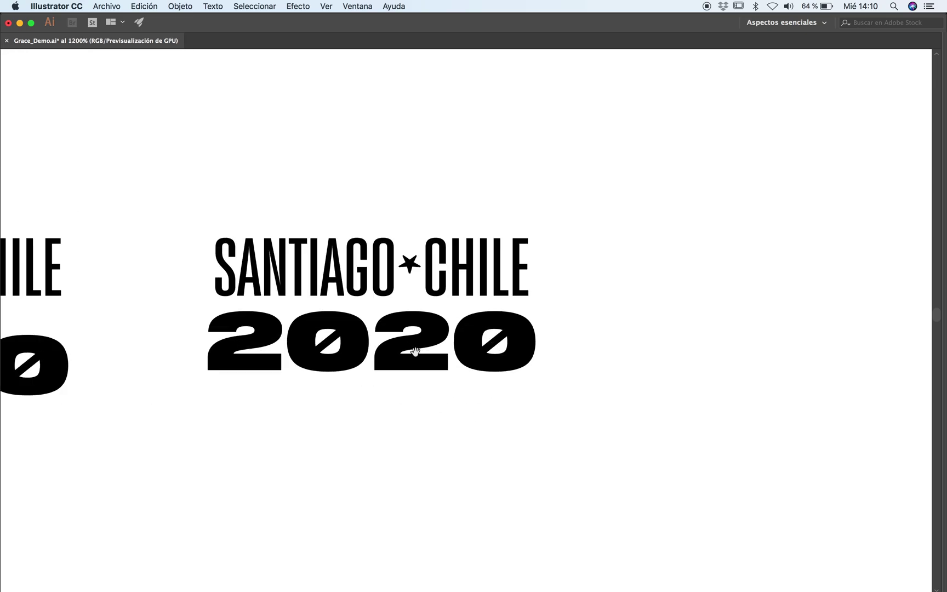
drag(420, 353, 422, 405)
drag(178, 249, 536, 451)
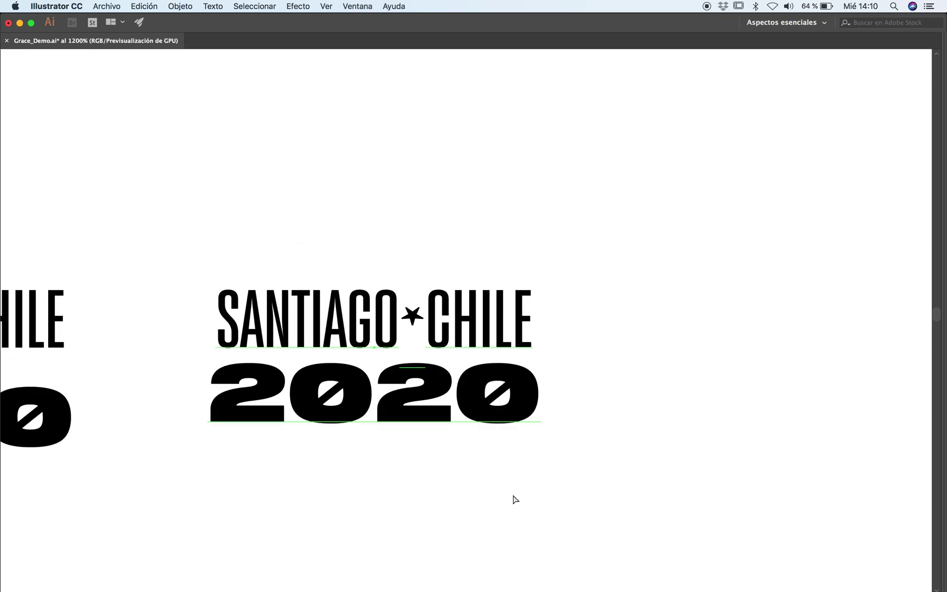
drag(240, 407, 703, 451)
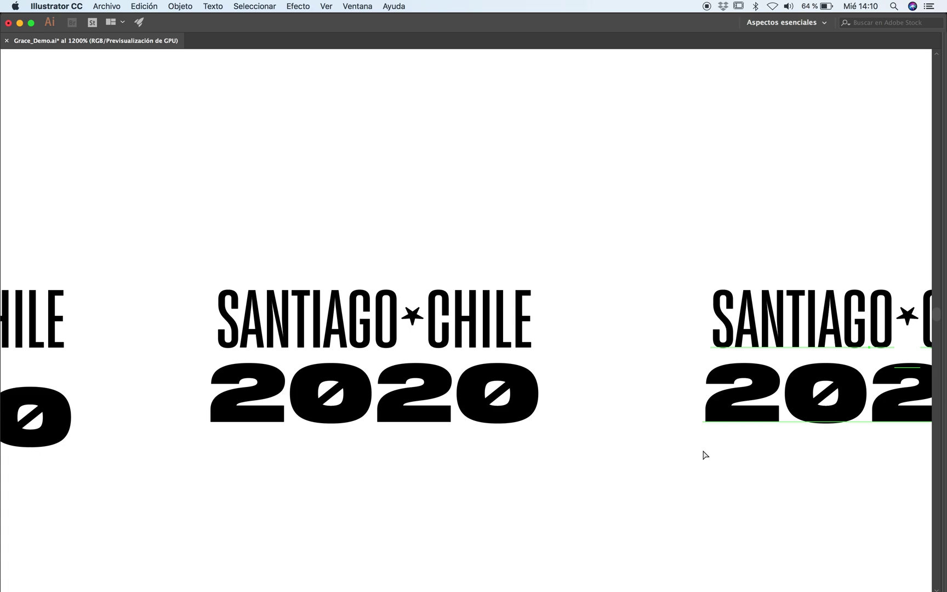
key(super+shift+o)
Place a copy of the vertical GRACE and JONES words to the right of the text blocks and convert it to outlines
drag(676, 387, 357, 385)
alt+click(448, 321)
alt+click(448, 321)
scroll(89, 215, up, 3)
key(v)
drag(89, 215, 631, 387)
key(super+shift+o)
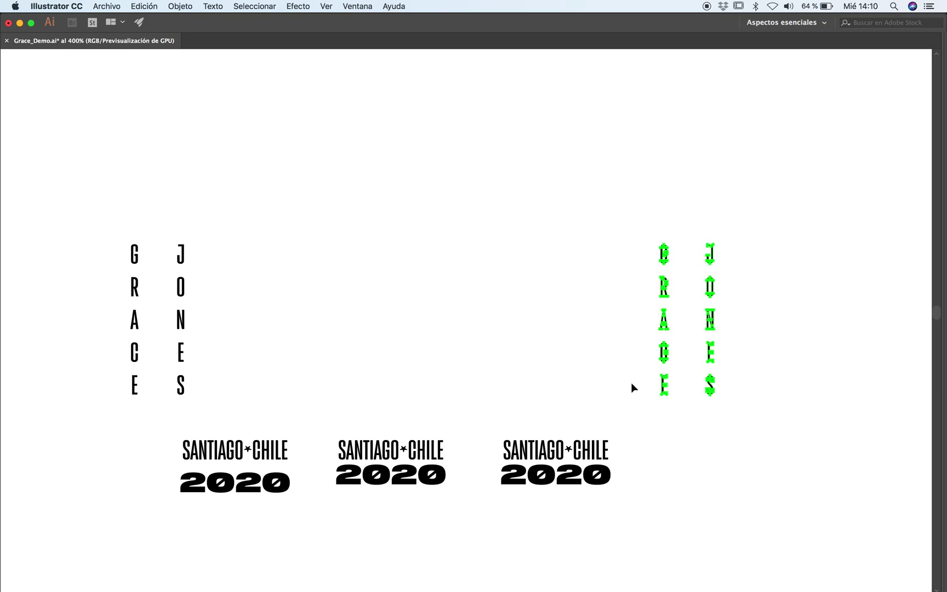
Place the outlined vertical GRACE and JONES lettering on the magenta portrait artboard
click(494, 380)
key(z)
alt+click(583, 372)
alt+click(560, 363)
key(v)
drag(405, 190, 556, 349)
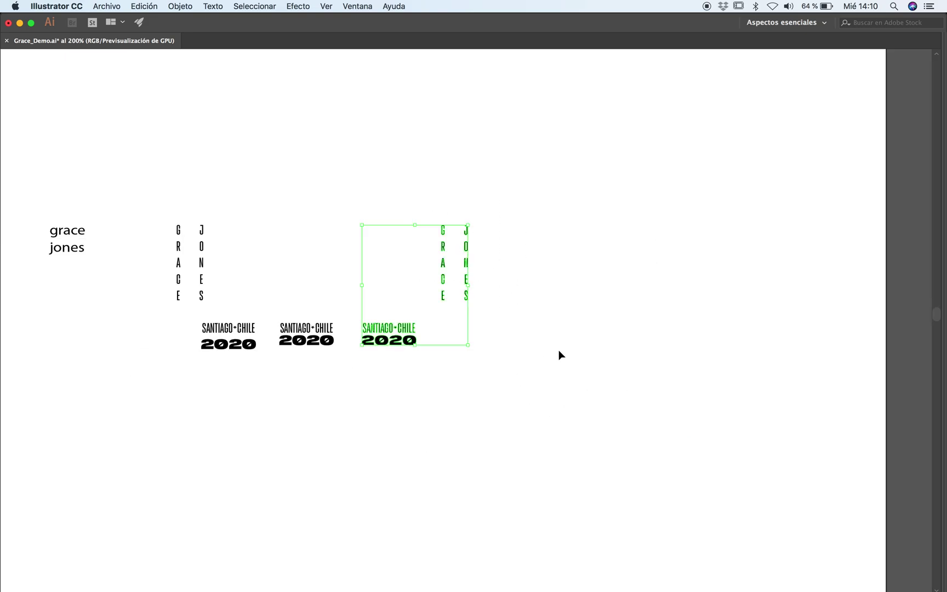
click(546, 366)
drag(426, 202, 478, 274)
key(a)
key(z)
alt+click(638, 378)
alt+click(635, 378)
drag(713, 332, 256, 268)
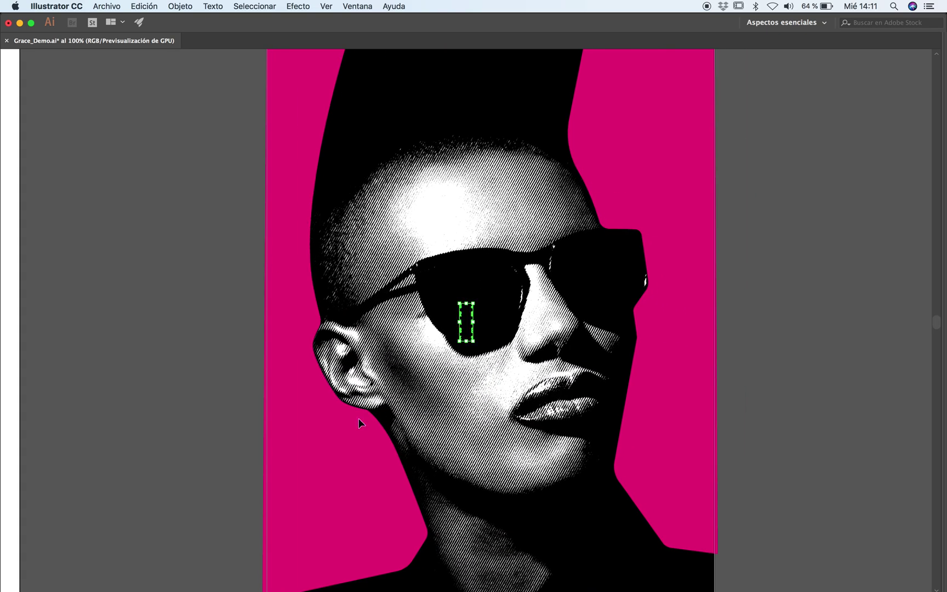
Enlarge the GRACE and JONES lettering over the portrait and stretch both words slightly taller
click(459, 340)
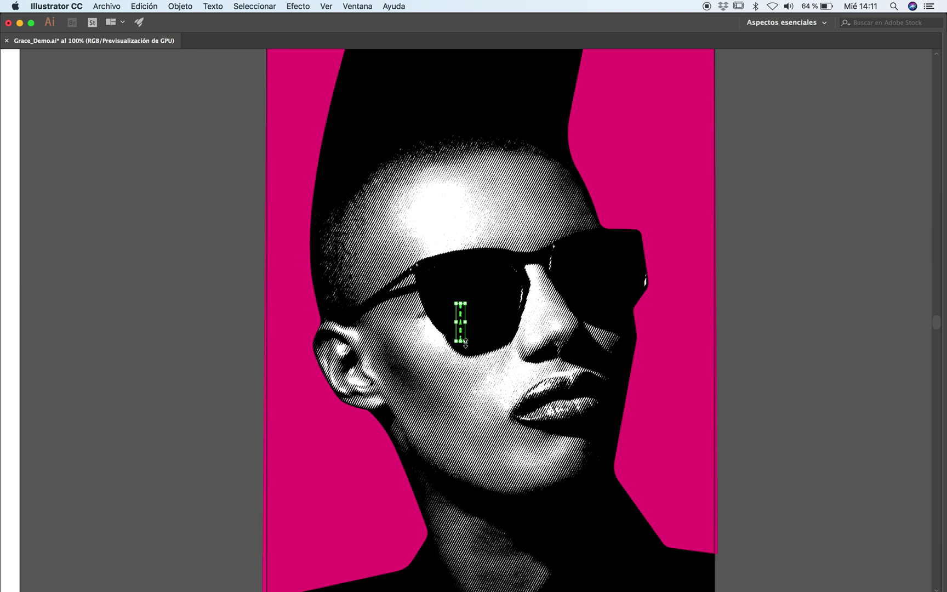
drag(451, 313, 534, 514)
key(Tab)
scroll(752, 452, right, 5)
click(504, 432)
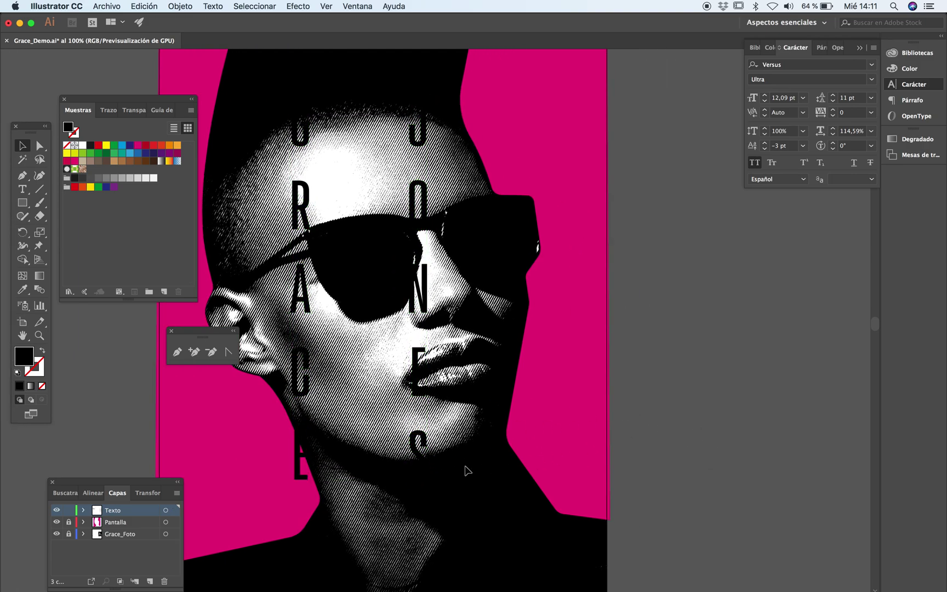
click(423, 477)
shift+click(308, 470)
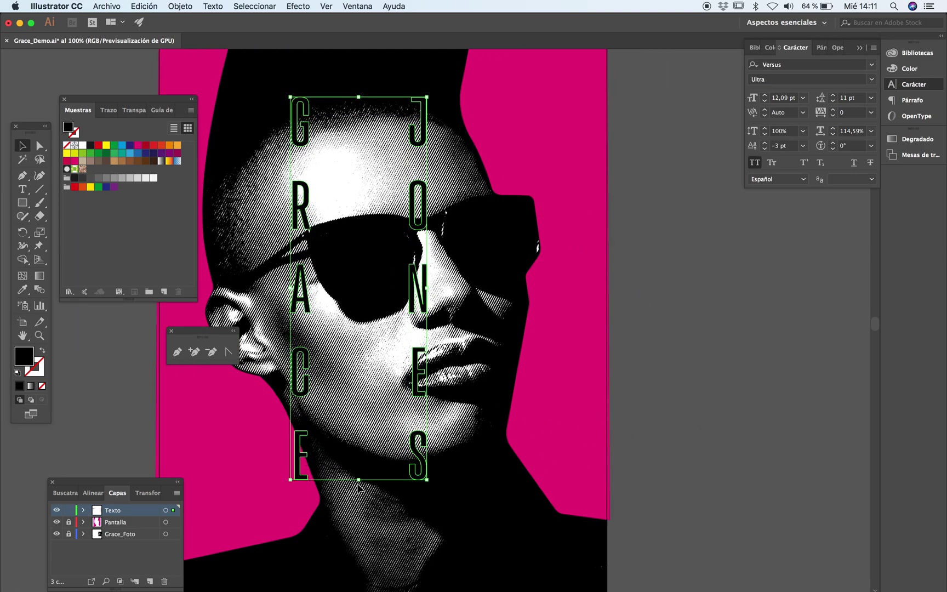
drag(359, 478, 359, 529)
Move JONES onto the magenta area right of the face and GRACE onto the magenta area left of it
click(624, 450)
drag(424, 441, 568, 436)
drag(296, 501, 198, 501)
click(651, 422)
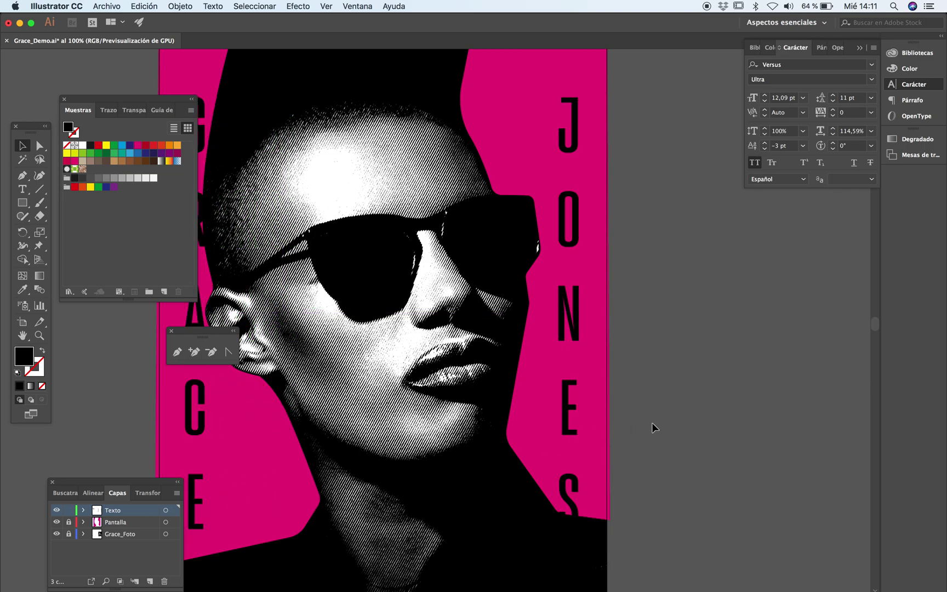
Nudge GRACE and JONES slightly outward and move both words up so they clear the black jacket
key(Tab)
drag(262, 475, 253, 475)
drag(642, 383, 645, 383)
drag(250, 566, 249, 541)
key(shift+super+o)
click(680, 418)
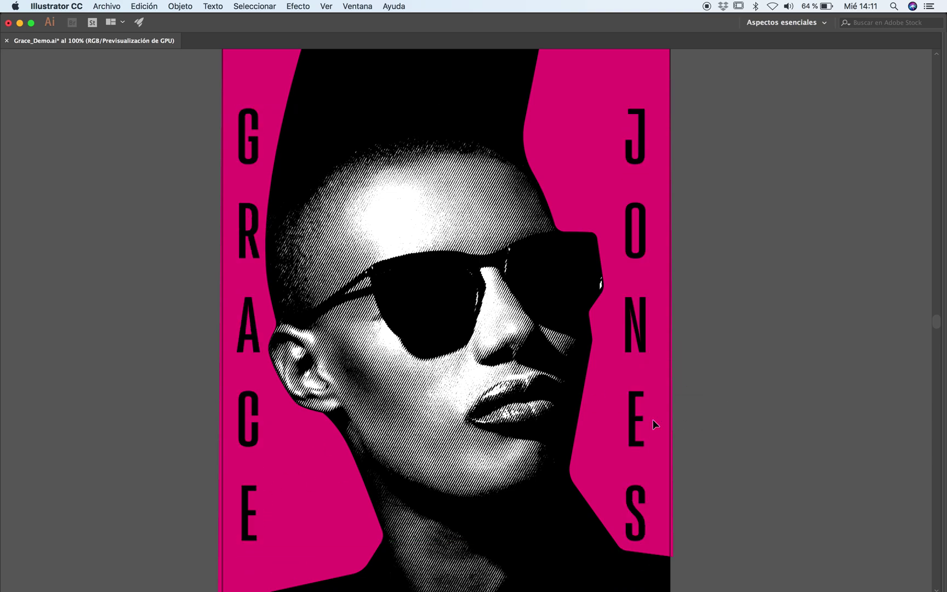
Examine the whole portrait composition with the vertical lettering on both sides
key(super+minus)
key(super+minus)
drag(490, 303, 478, 403)
super+click(435, 360)
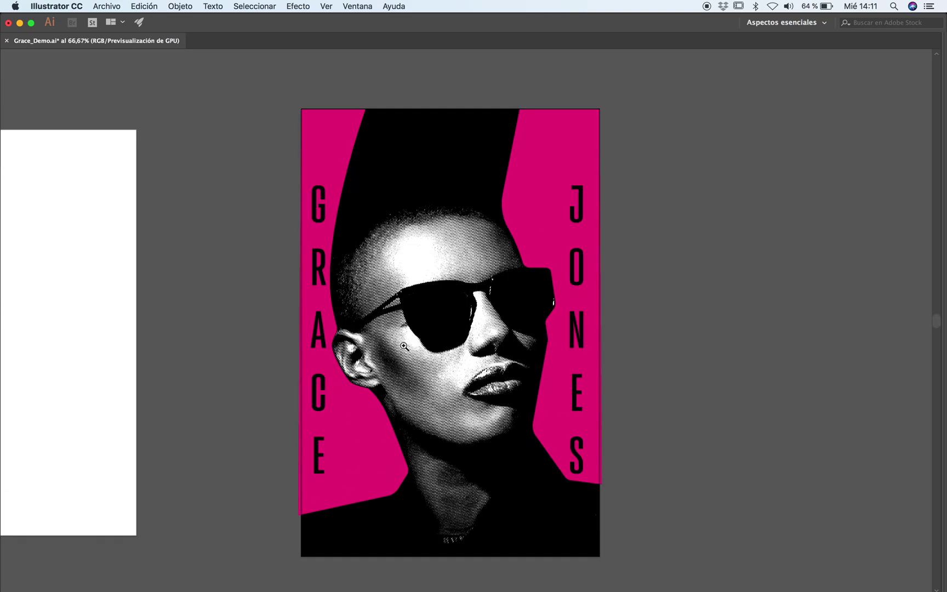
super+click(450, 398)
key(super+minus)
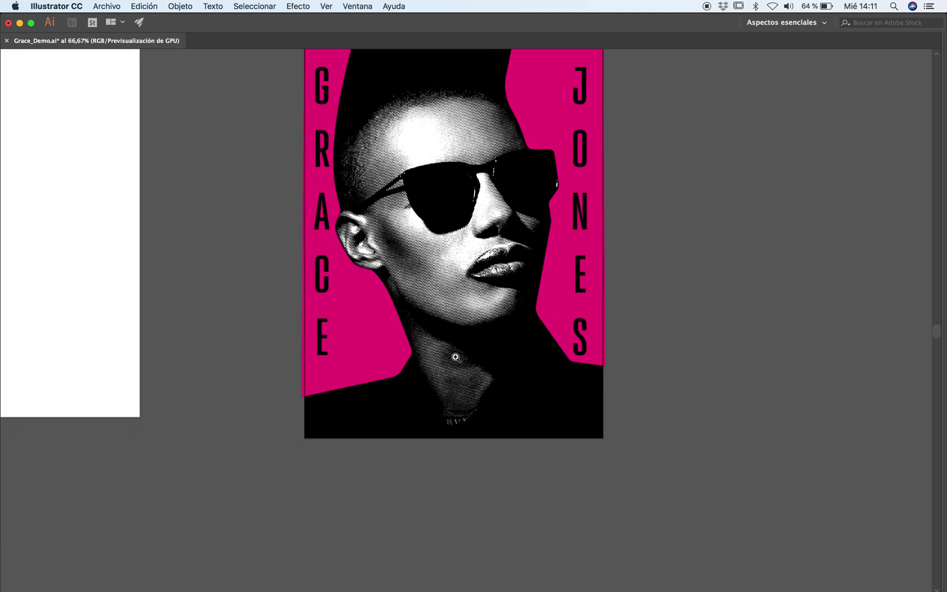
drag(457, 357, 455, 415)
key(Tab)
key(Tab)
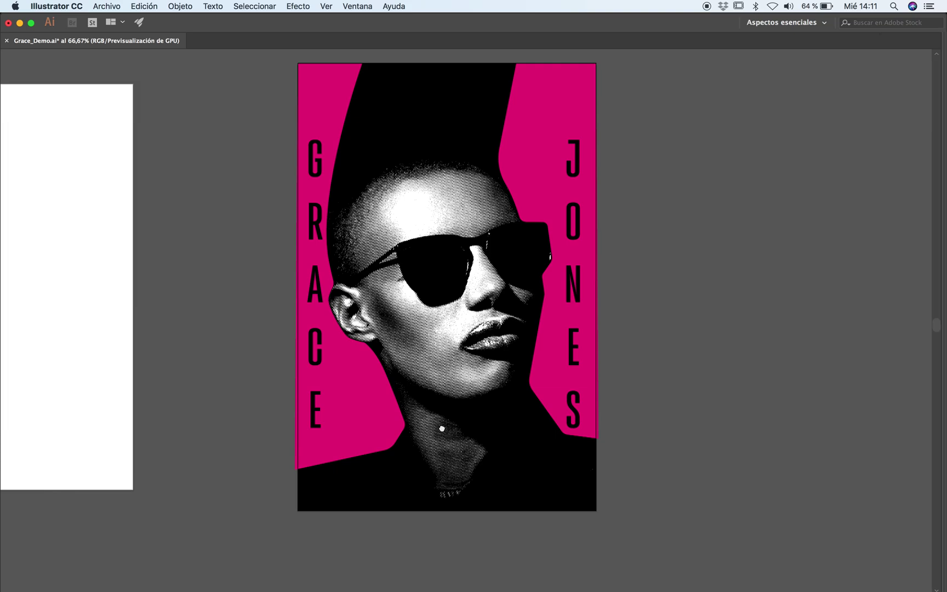
scroll(439, 433, up, 1)
Select the GRACE and JONES words and centre them together horizontally on the portrait artboard
click(372, 384)
click(374, 393)
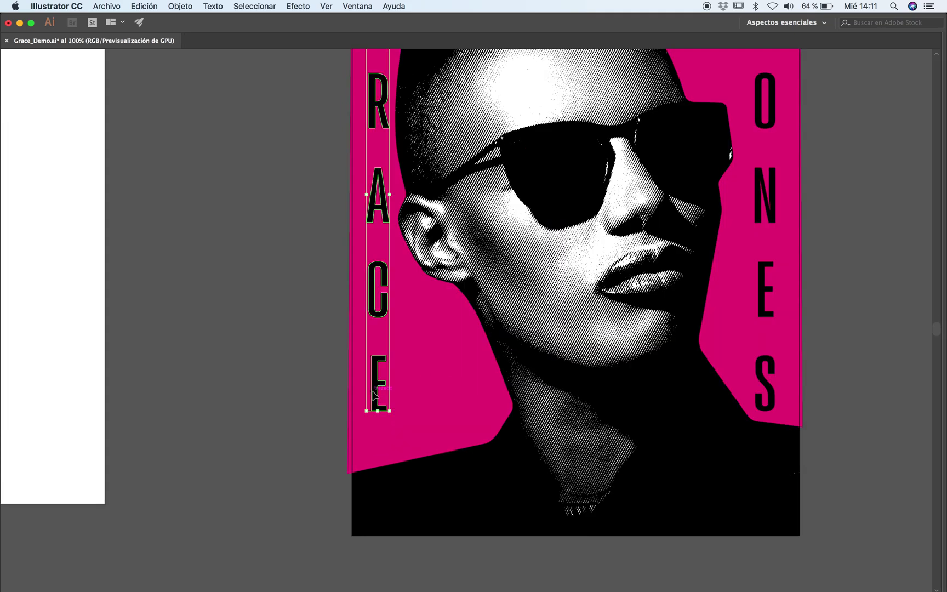
shift+click(762, 390)
key(shift+super+o)
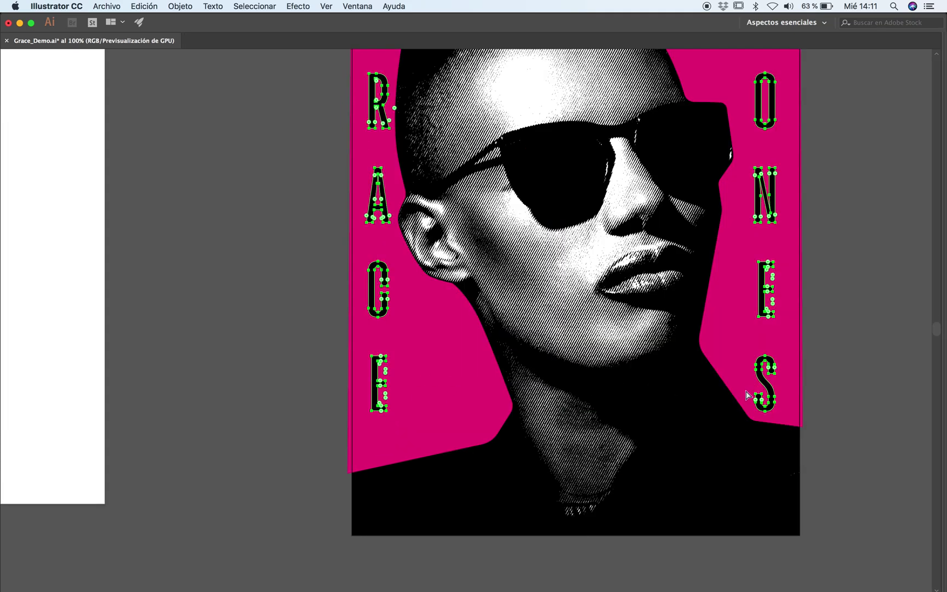
key(super+z)
key(Tab)
click(93, 493)
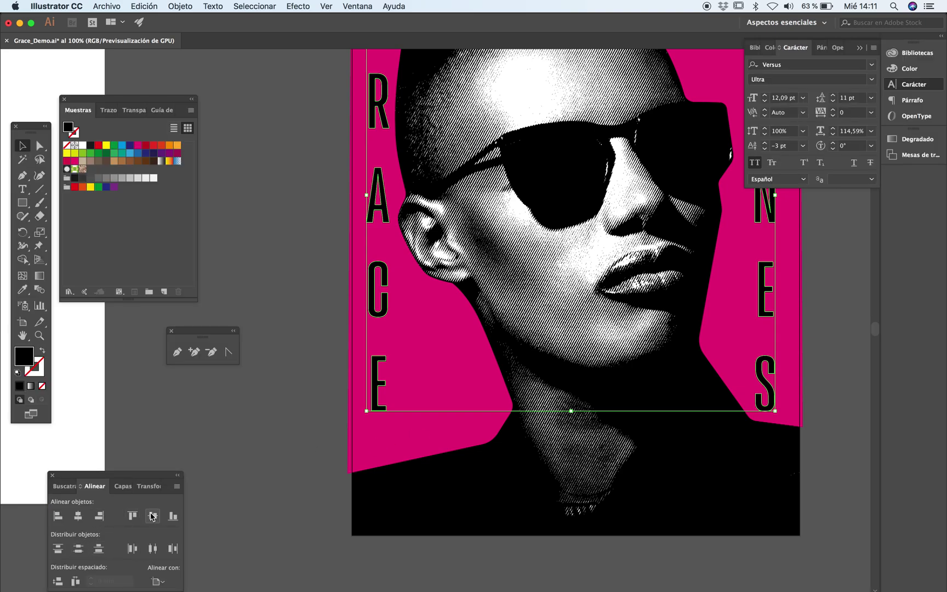
click(78, 520)
key(super+shift+o)
key(Tab)
scroll(519, 394, up, 3)
drag(520, 394, 483, 441)
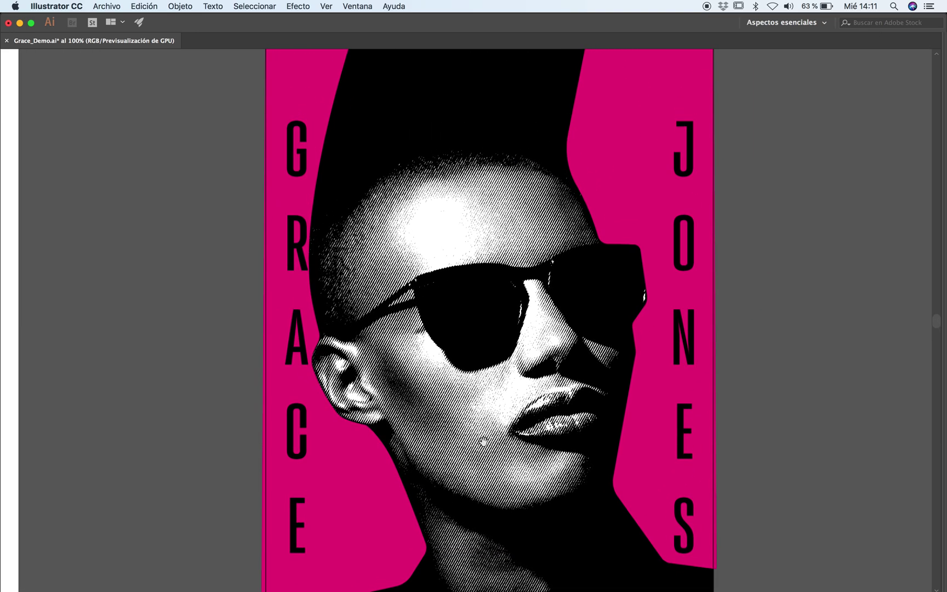
Move GRACE slightly outward, with GRACE and JONES re-centred together horizontally on the portrait artboard
click(294, 354)
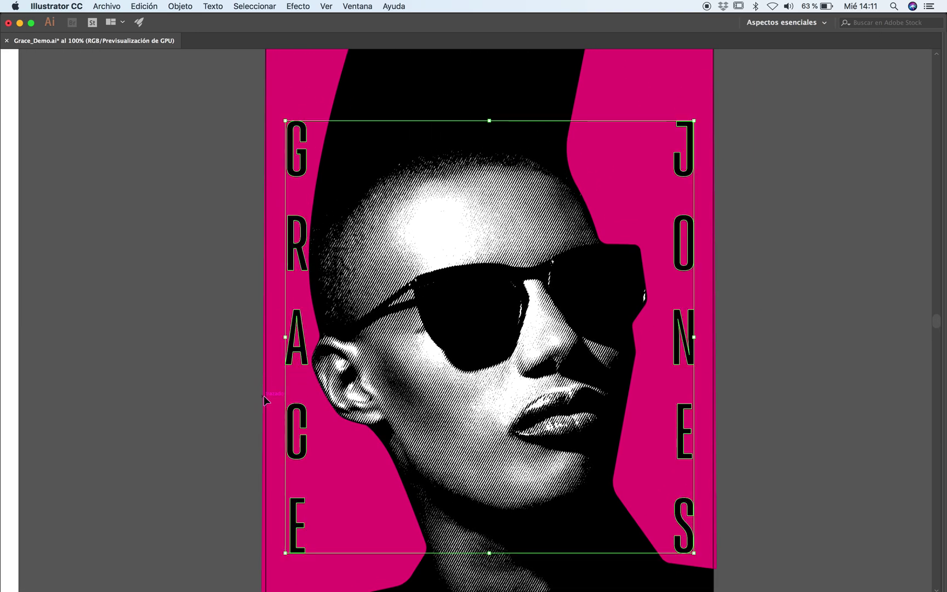
click(191, 378)
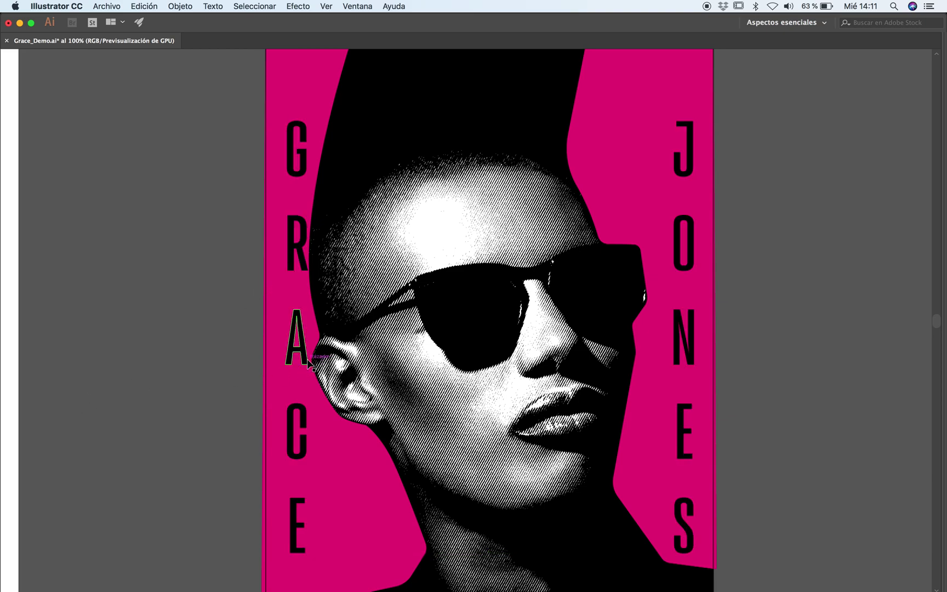
drag(316, 368, 310, 371)
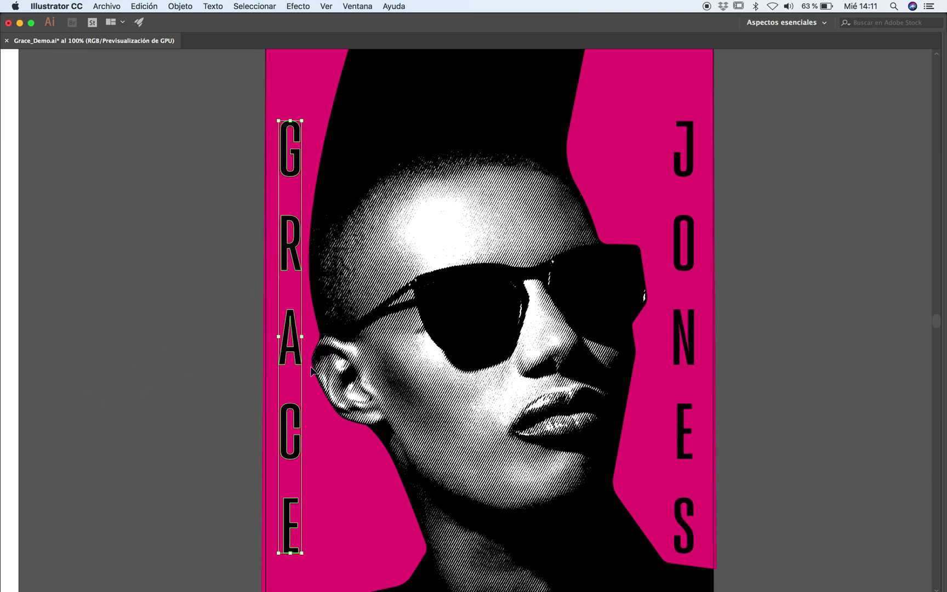
shift+click(678, 362)
key(a)
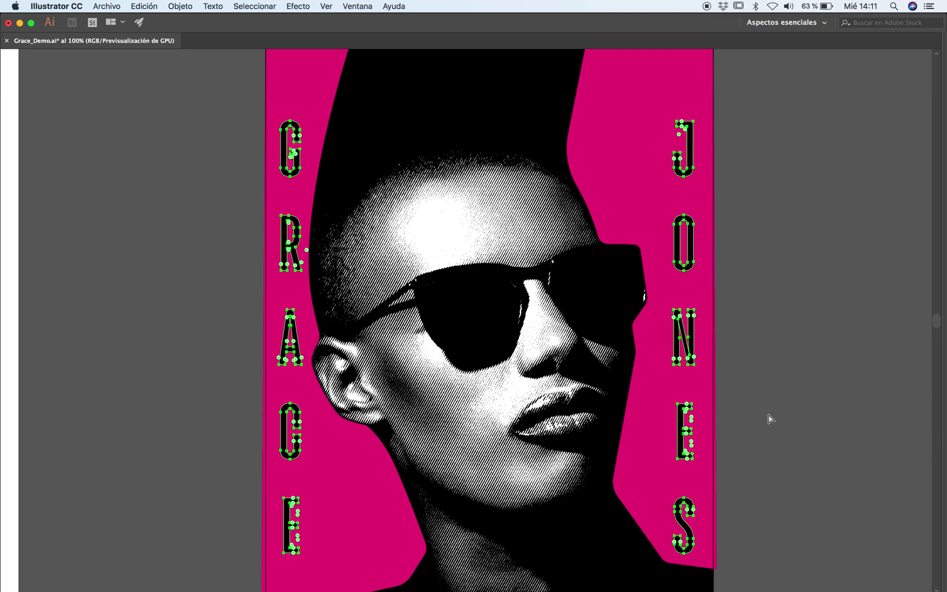
key(v)
key(Tab)
key(super+shift+o)
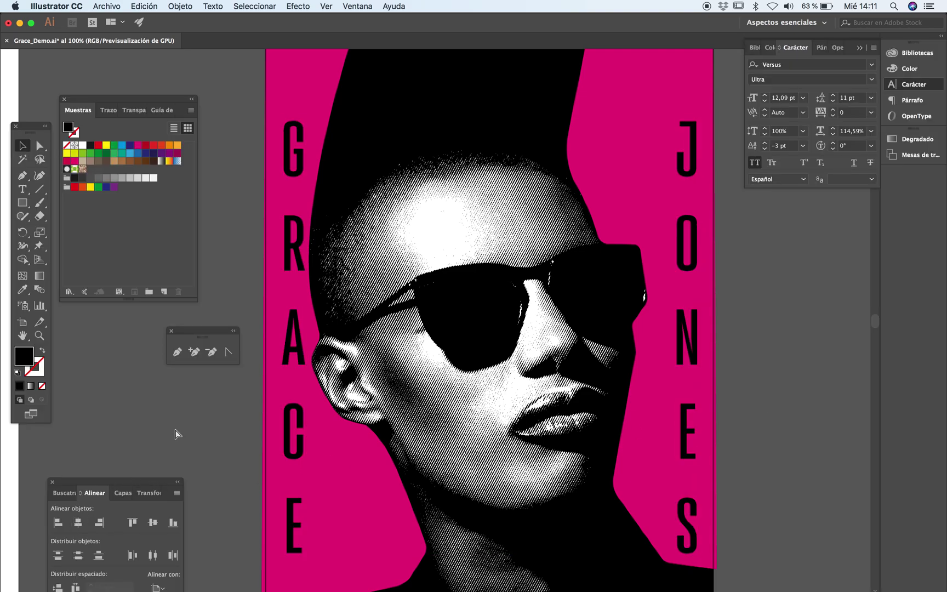
Deselect the lettering and examine the whole portrait composition with GRACE and JONES on both sides
key(Tab)
key(super+shift+a)
key(super+minus)
key(super+minus)
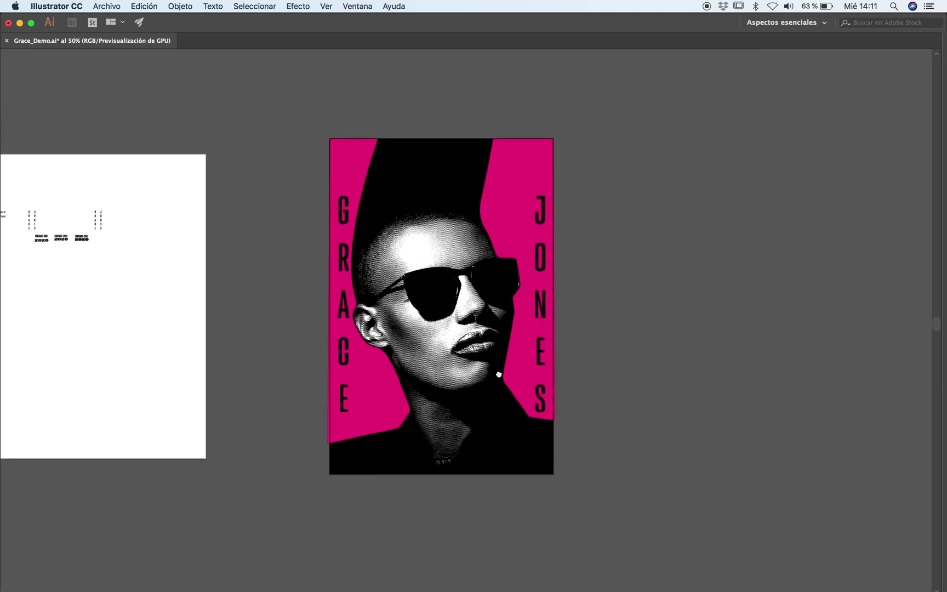
click(469, 358)
scroll(471, 372, left, 5)
scroll(472, 372, up, 3)
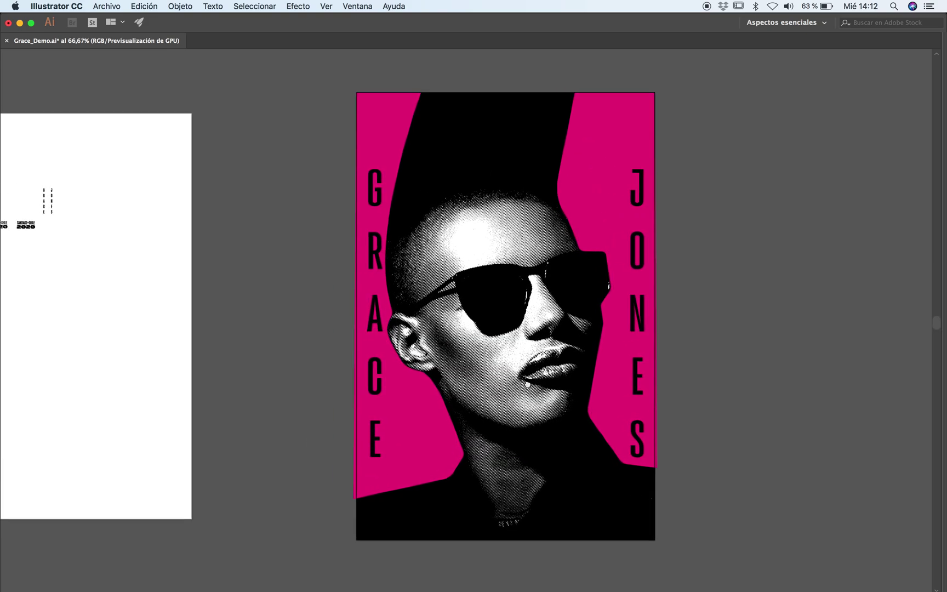
key(Tab)
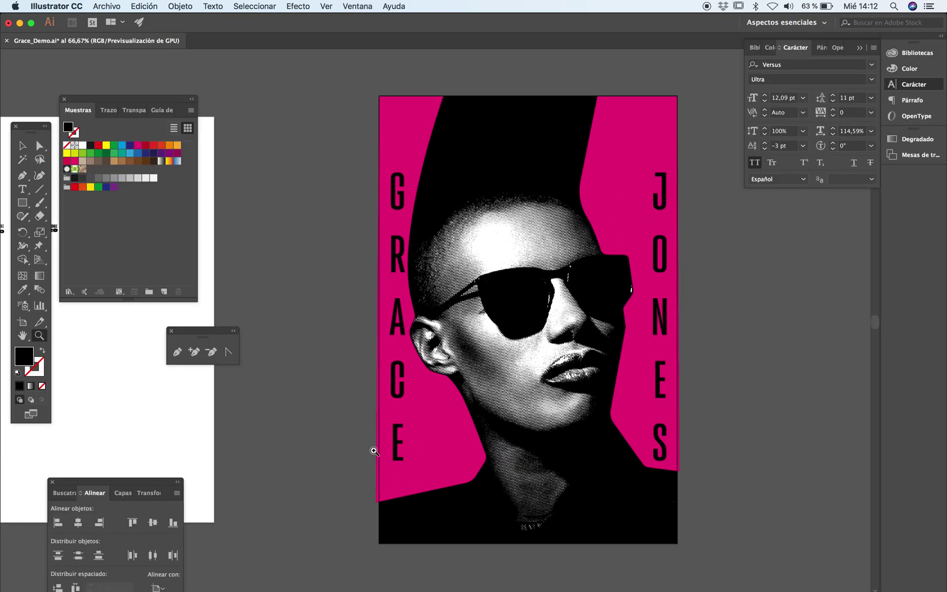
Place an enlarged copy of the SANTIAGO*CHILE 2020 block on the black jacket in the portrait's lower right corner
scroll(416, 394, left, 8)
key(Tab)
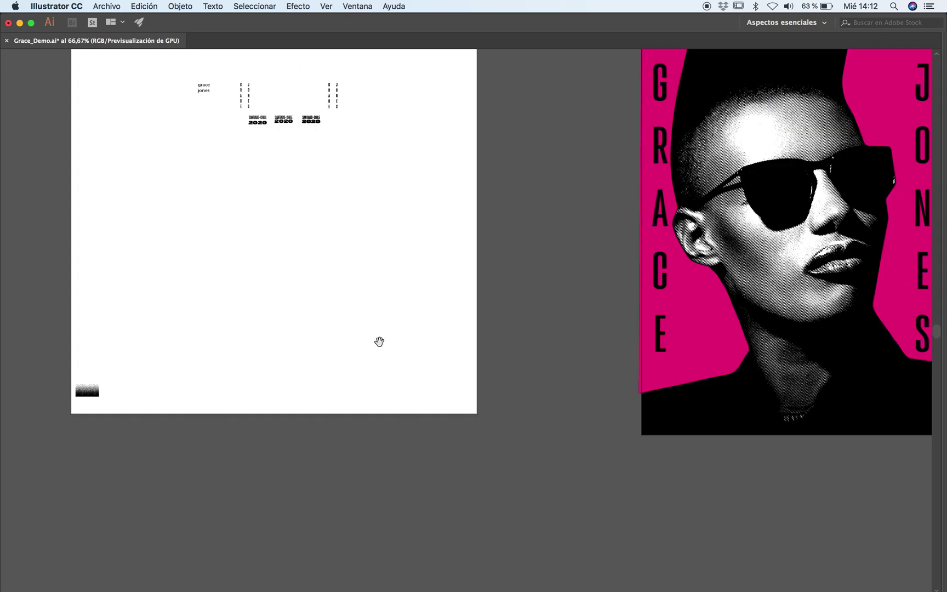
scroll(373, 329, up, 3)
drag(349, 310, 521, 270)
drag(621, 253, 710, 309)
drag(688, 379, 473, 346)
click(490, 313)
key(super+v)
drag(466, 332, 744, 522)
drag(610, 455, 568, 430)
scroll(524, 460, right, 7)
scroll(525, 460, down, 2)
drag(500, 463, 508, 469)
scroll(437, 395, up, 3)
scroll(437, 395, left, 2)
Fill the SANTIAGO*CHILE 2020 block on the jacket with white
key(Tab)
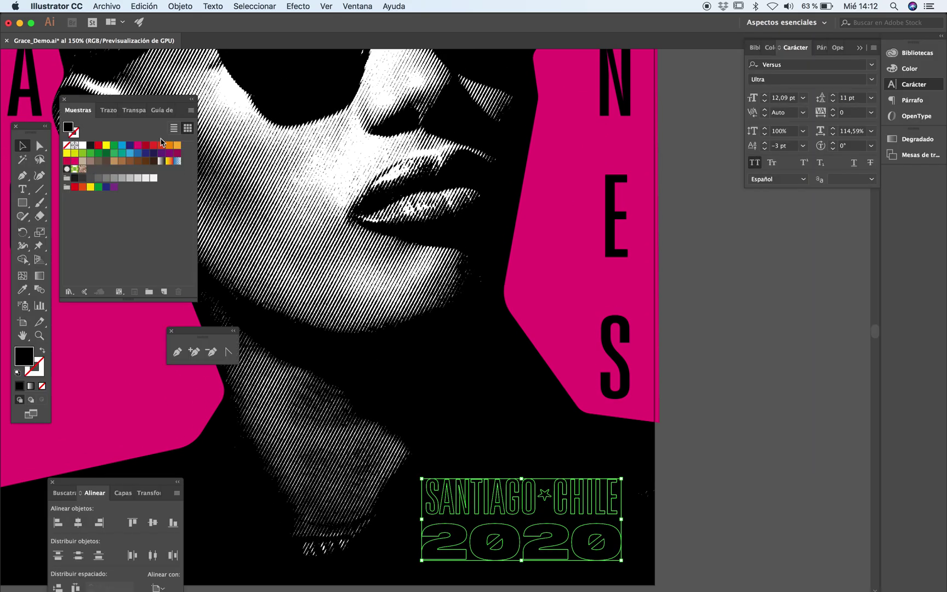
click(82, 145)
click(739, 501)
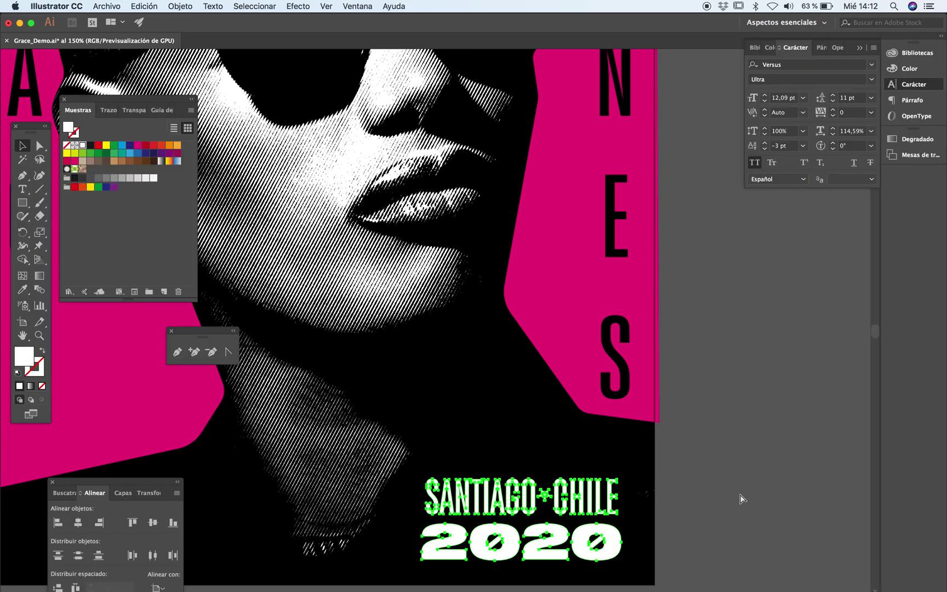
key(Tab)
Ungroup the white SANTIAGO*CHILE 2020 block into its separate lines
alt+click(420, 340)
alt+click(420, 341)
alt+click(439, 264)
drag(439, 264, 528, 334)
scroll(528, 333, right, 5)
key(v)
click(496, 403)
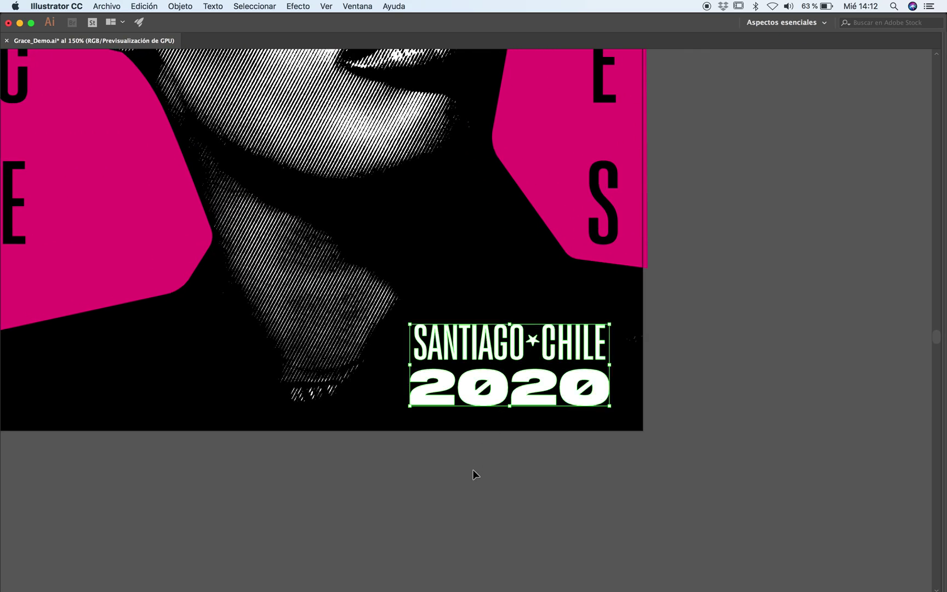
key(shift+super+o)
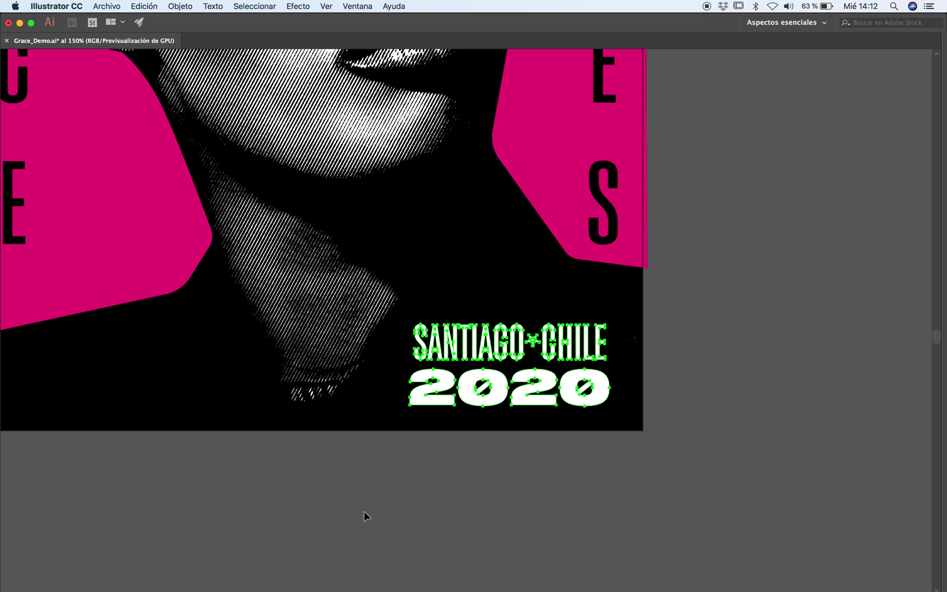
click(658, 366)
click(432, 403)
drag(433, 402, 644, 396)
key(super+z)
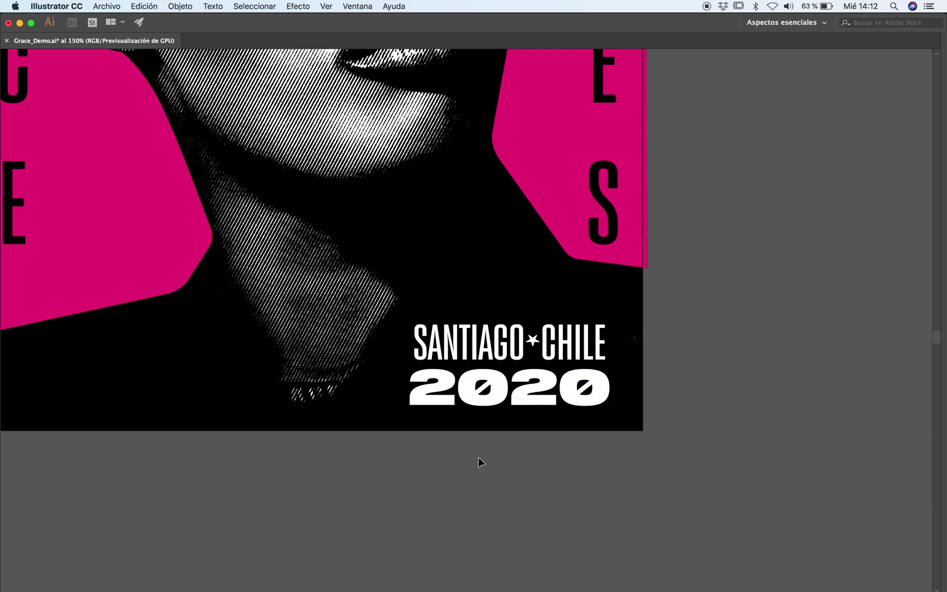
Move 2020 up beside SANTIAGO*CHILE, directly after the word CHILE
click(605, 397)
drag(475, 405, 686, 355)
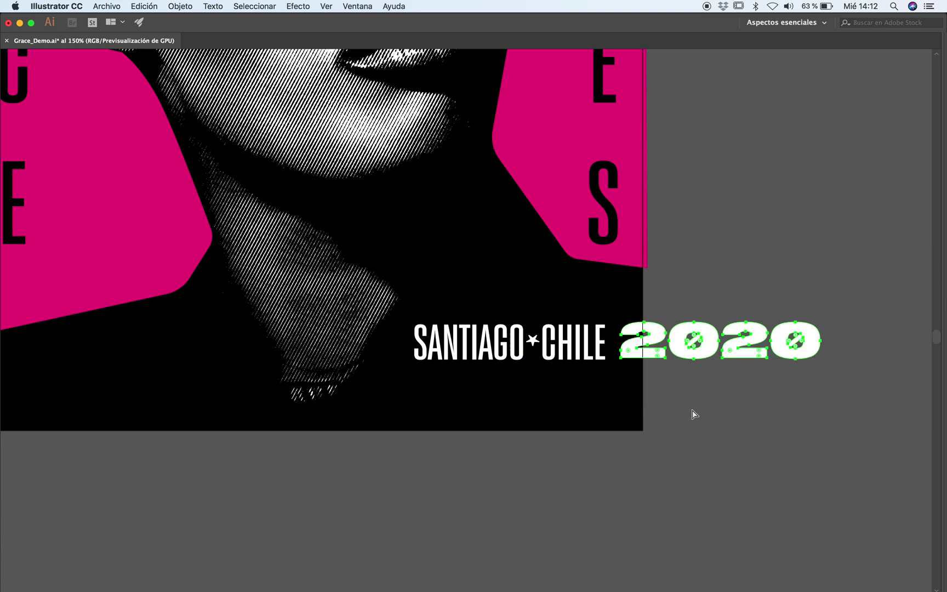
click(691, 412)
Select SANTIAGO*CHILE and 2020 and align them vertically with each other in one row
key(super+plus)
drag(559, 289, 631, 325)
click(752, 392)
click(697, 250)
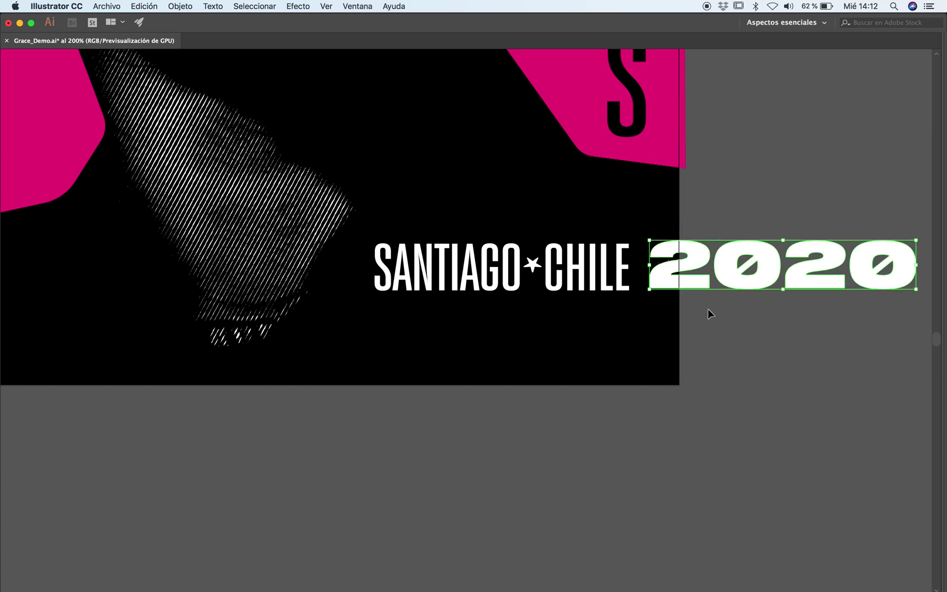
shift+click(594, 268)
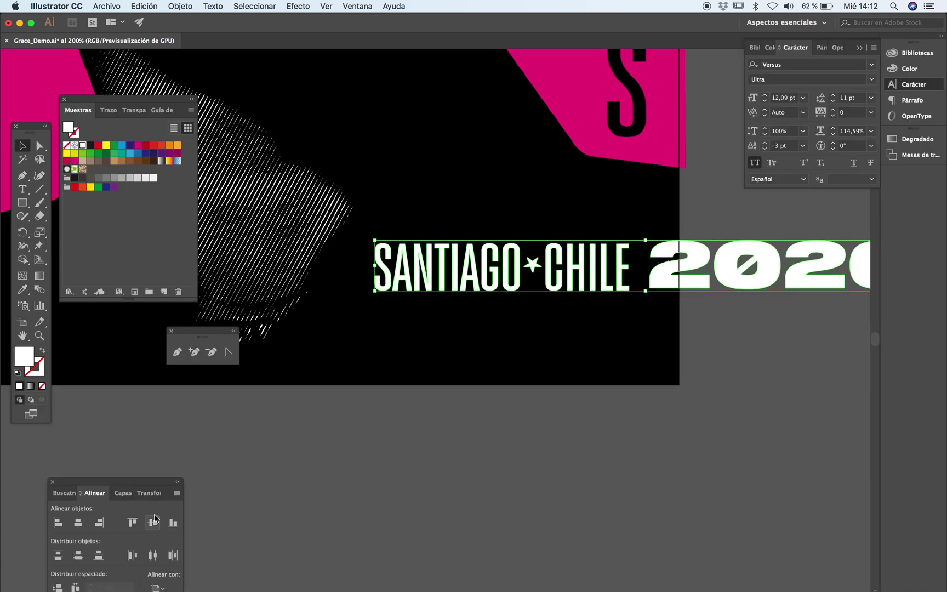
click(165, 483)
click(180, 495)
click(487, 408)
key(Tab)
key(super+minus)
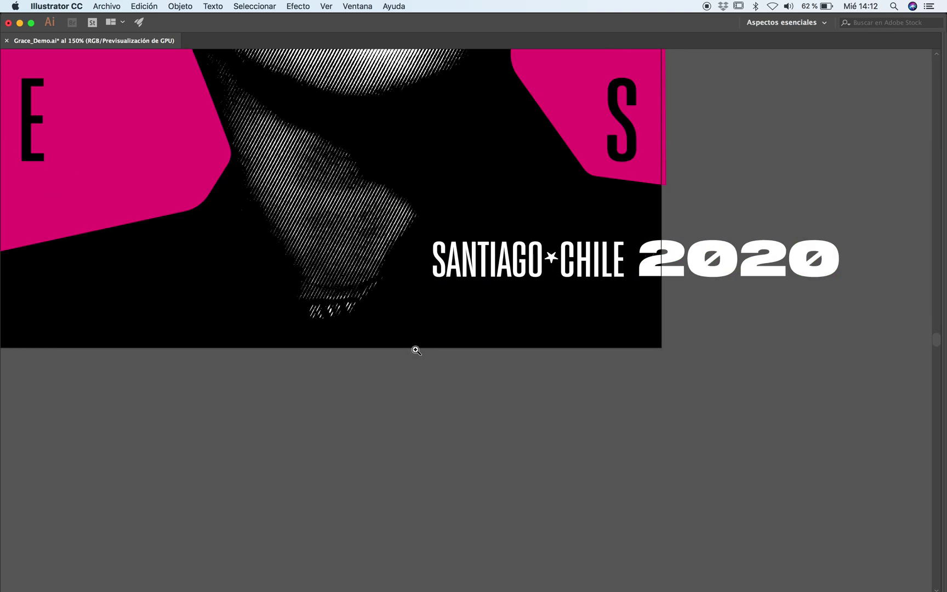
Move SANTIAGO*CHILE to the lower left corner of the portrait and 2020 to the lower right corner
scroll(414, 348, up, 3)
click(601, 400)
shift+click(669, 402)
drag(671, 403, 221, 461)
click(331, 471)
drag(410, 465, 479, 466)
key(super+minus)
key(super+minus)
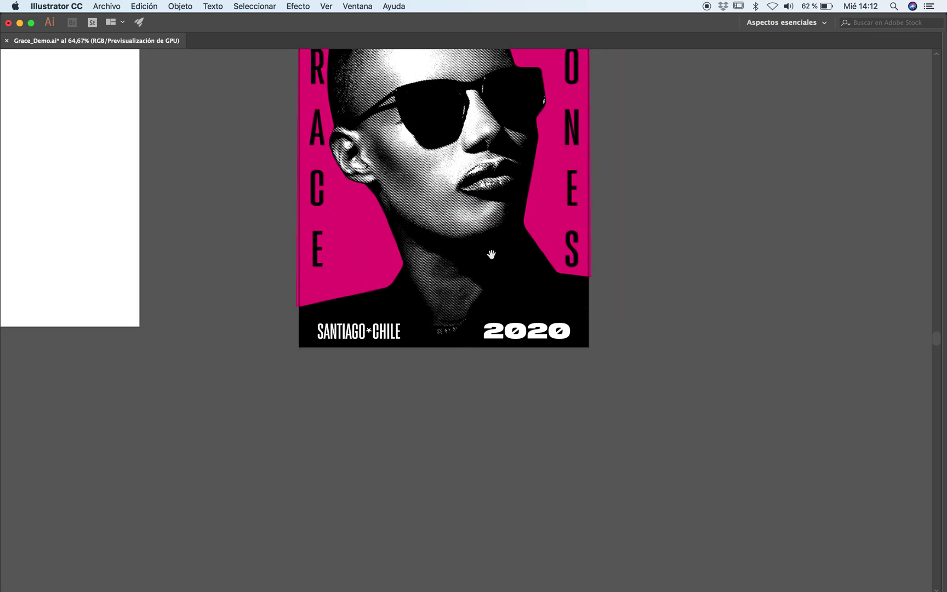
Align the left edge of SANTIAGO*CHILE with the left edge of the vertical GRACE lettering
scroll(446, 362, up, 5)
click(442, 372)
click(441, 373)
click(442, 373)
key(v)
click(381, 400)
drag(697, 412, 718, 406)
click(667, 477)
scroll(279, 386, up, 2)
scroll(280, 386, left, 2)
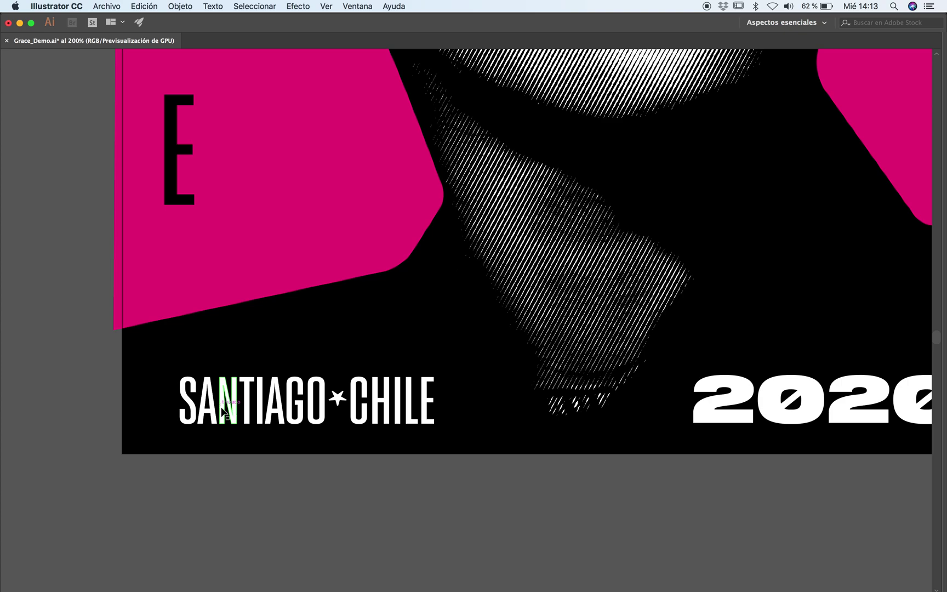
click(225, 408)
shift+click(180, 204)
key(Tab)
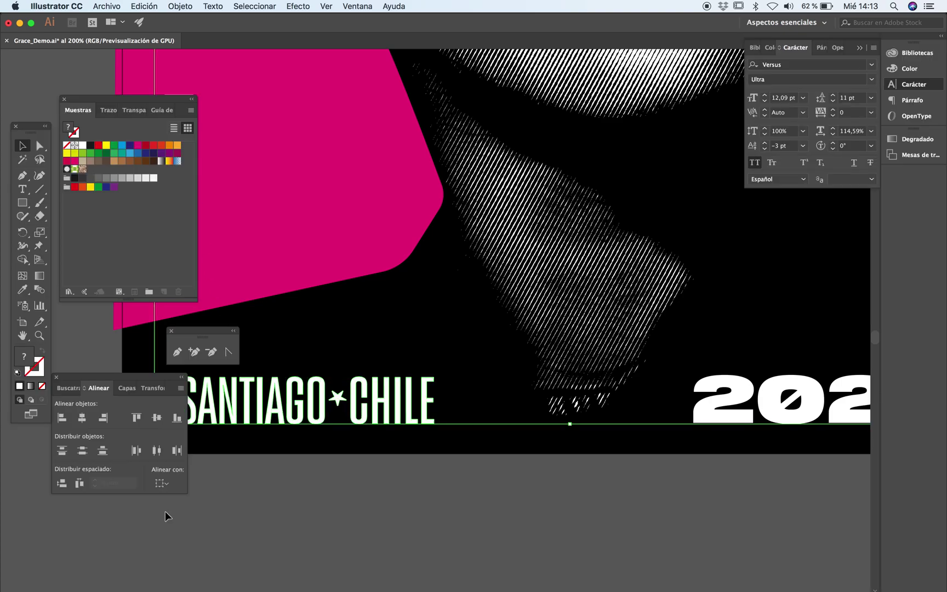
click(162, 483)
click(171, 496)
click(62, 418)
click(455, 504)
Align the right edge of 2020 with the right edge of the vertical JONES lettering
key(Tab)
scroll(455, 504, right, 10)
scroll(455, 504, up, 2)
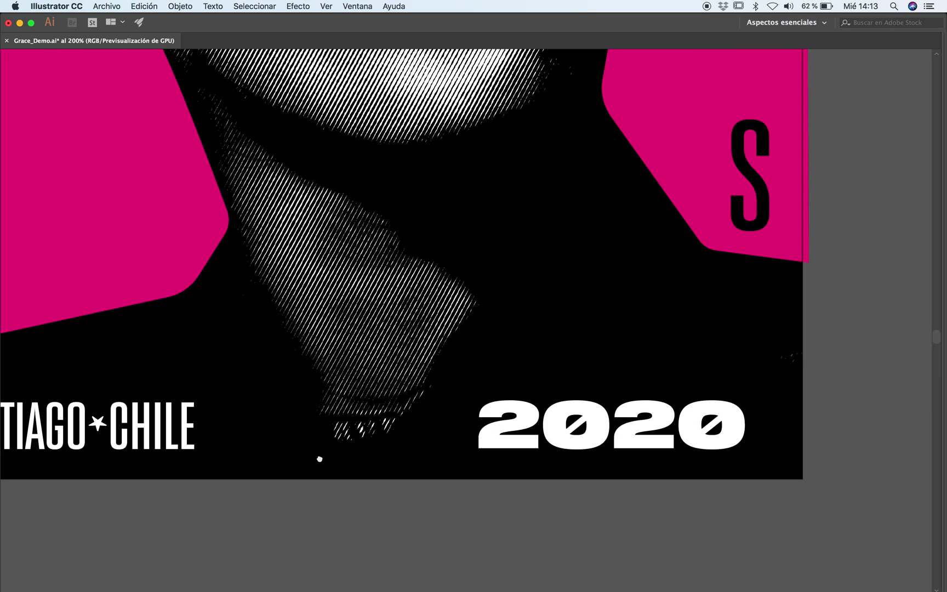
click(534, 463)
shift+click(556, 258)
key(Tab)
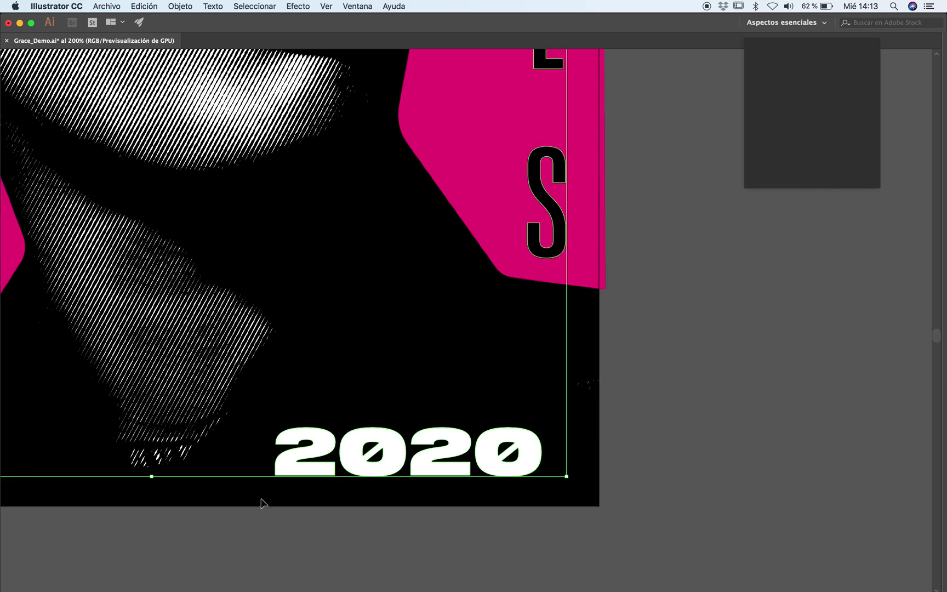
click(103, 417)
click(638, 421)
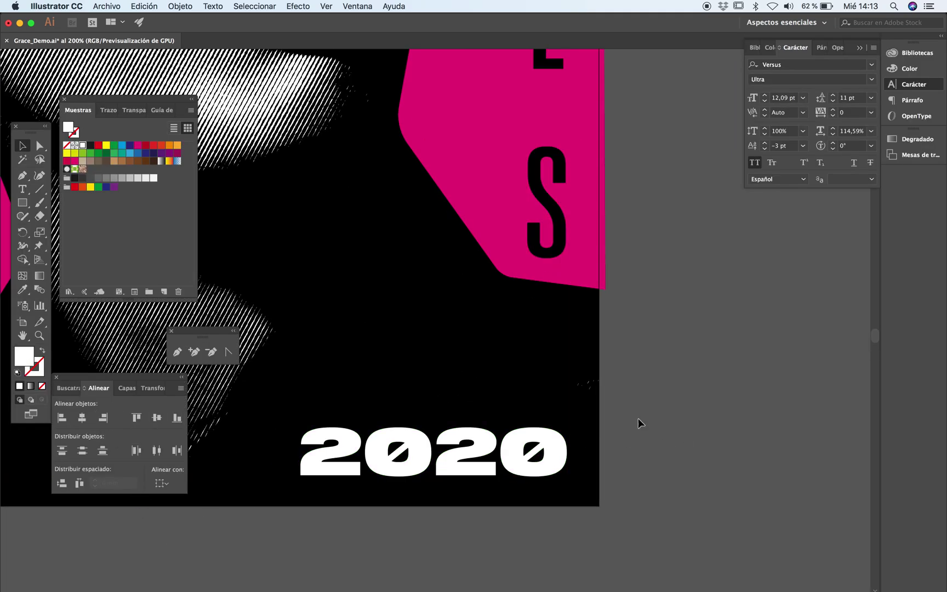
Examine the whole design and the alignment of the lower text with the vertical lettering
key(Tab)
key(super+minus)
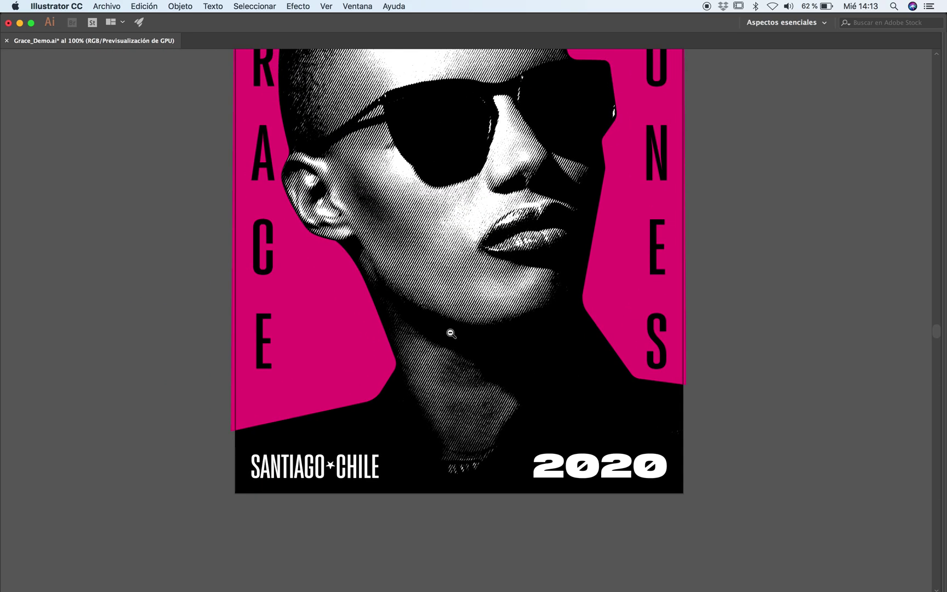
key(super+minus)
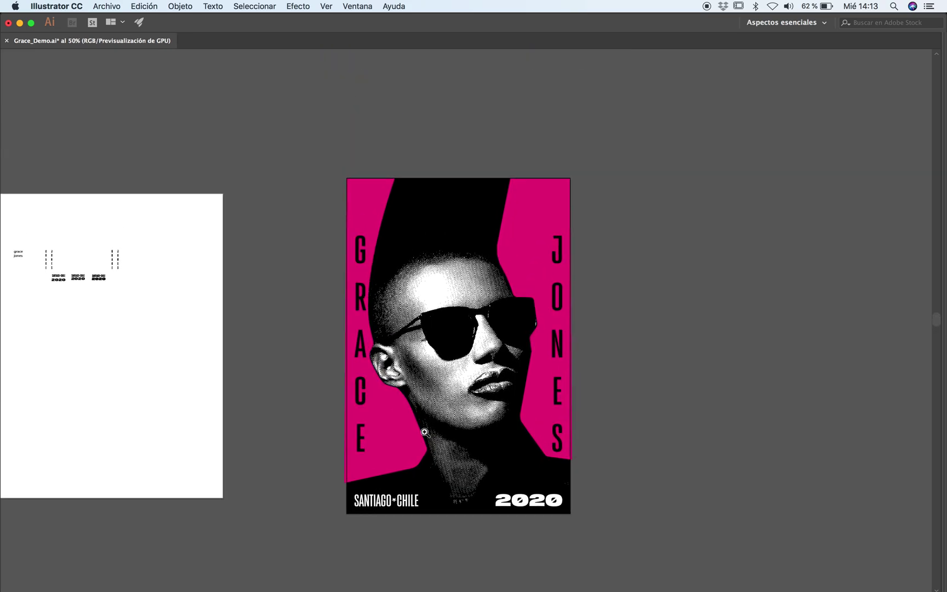
key(super+plus)
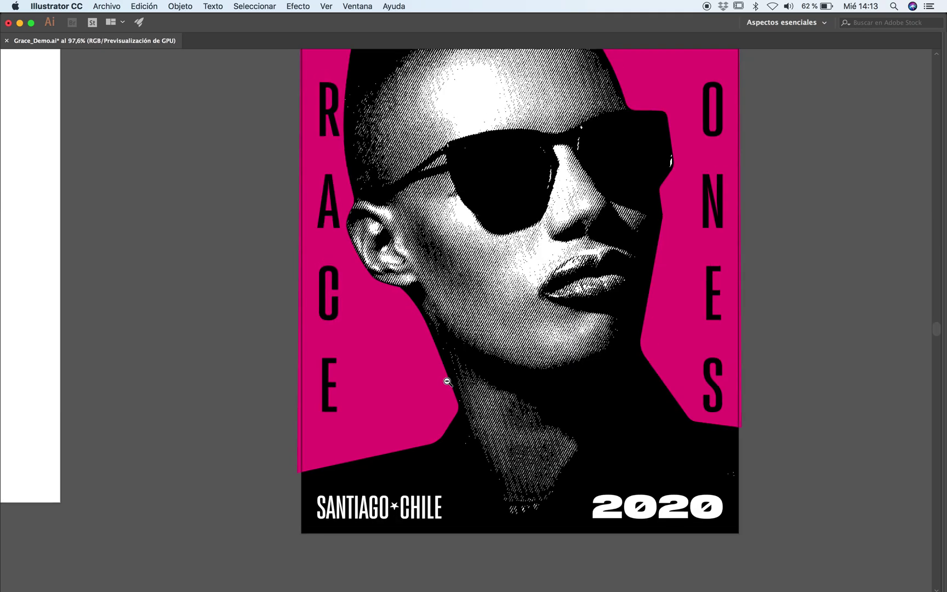
scroll(432, 395, down, 3)
key(super+plus)
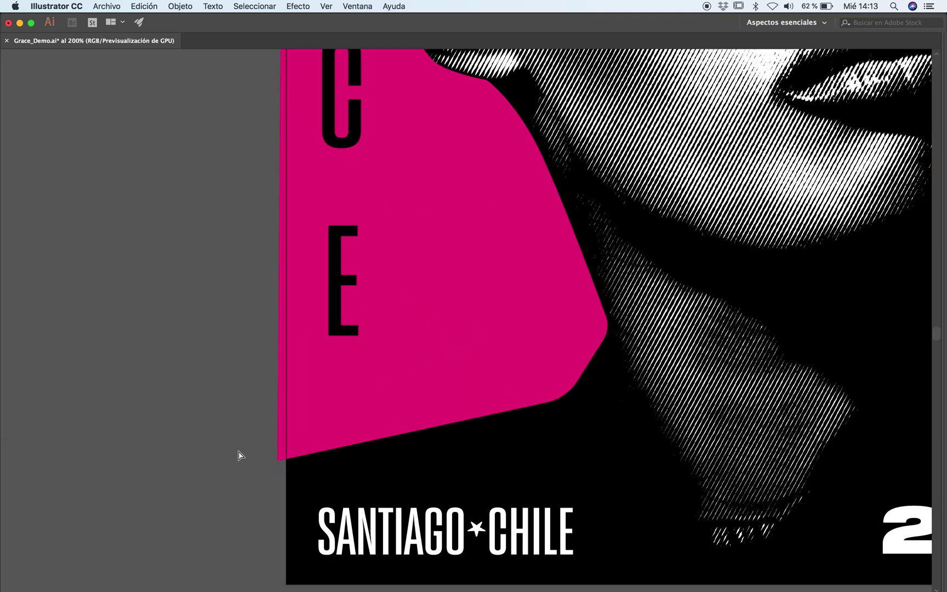
key(super+minus)
key(super+minus)
key(super+minus)
scroll(548, 301, up, 3)
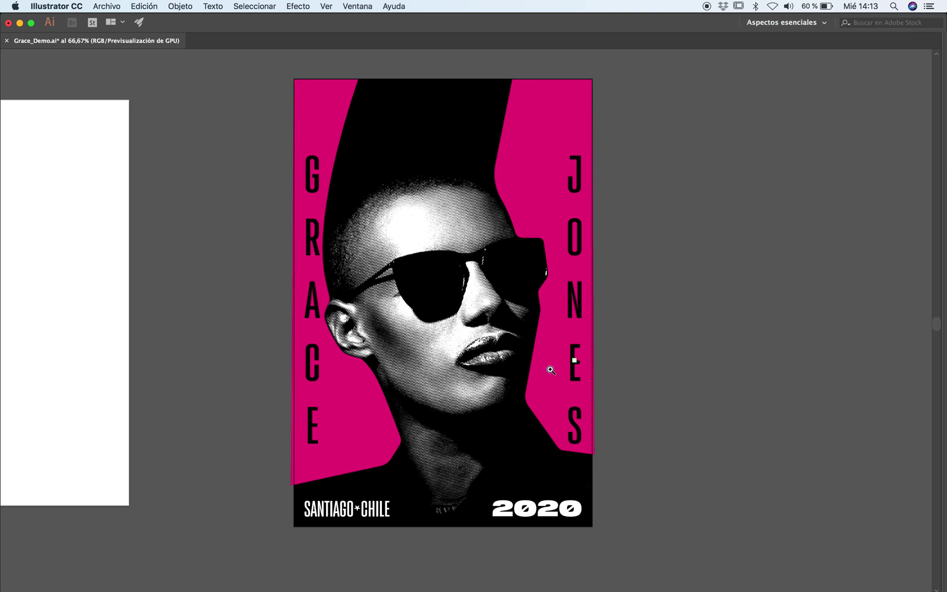
Frame the full portrait artboard and save Grace_Demo.ai
key(Tab)
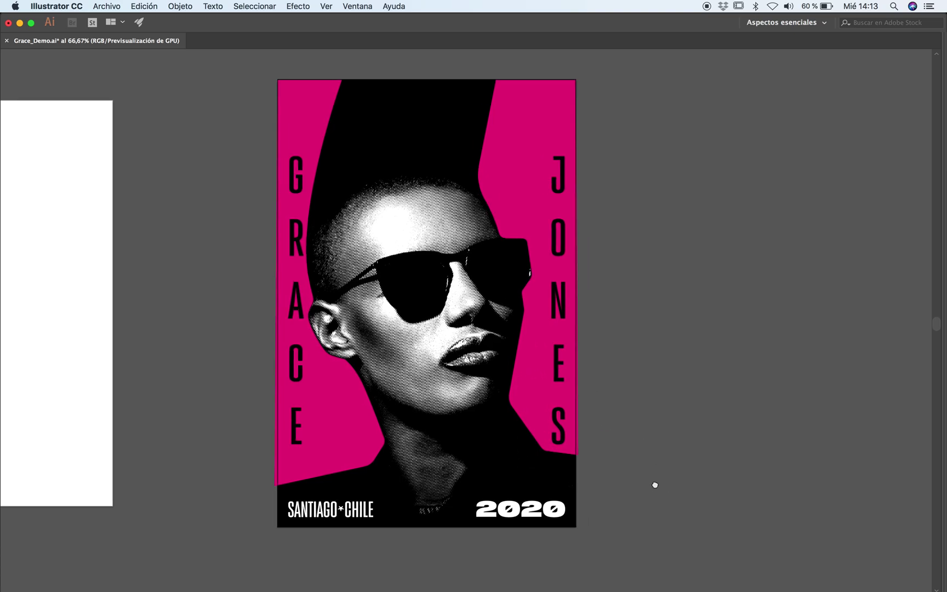
drag(300, 457, 349, 445)
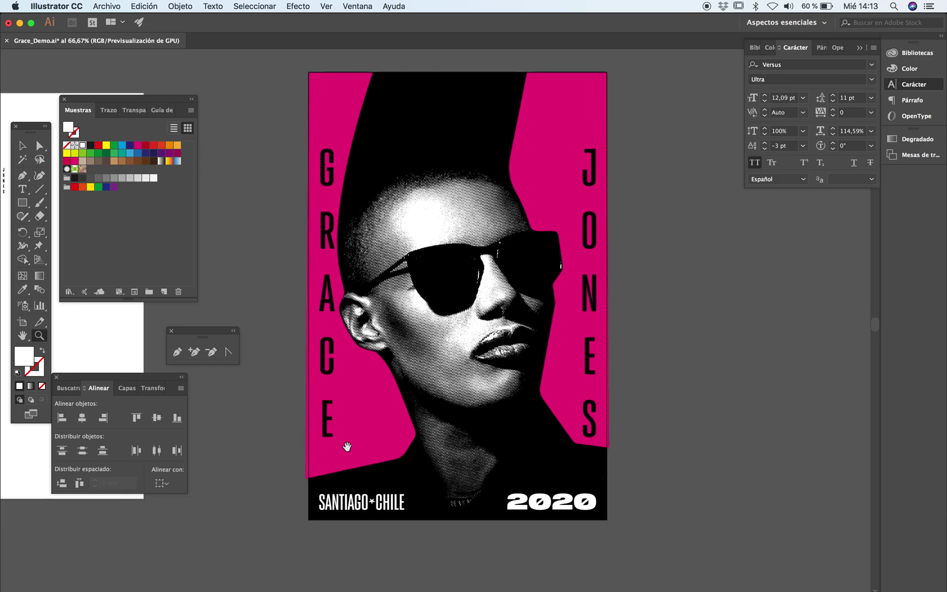
key(super+s)
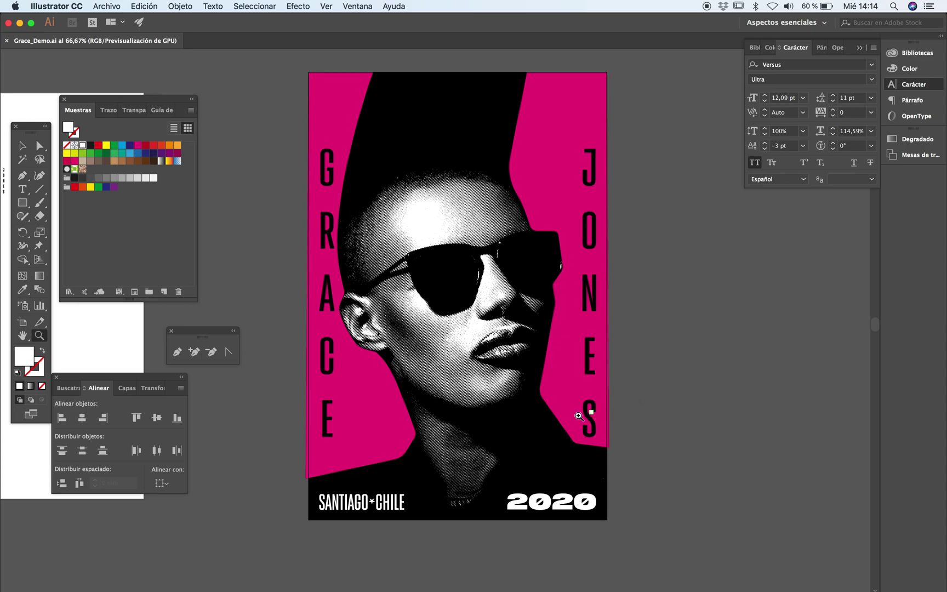
click(455, 383)
click(663, 390)
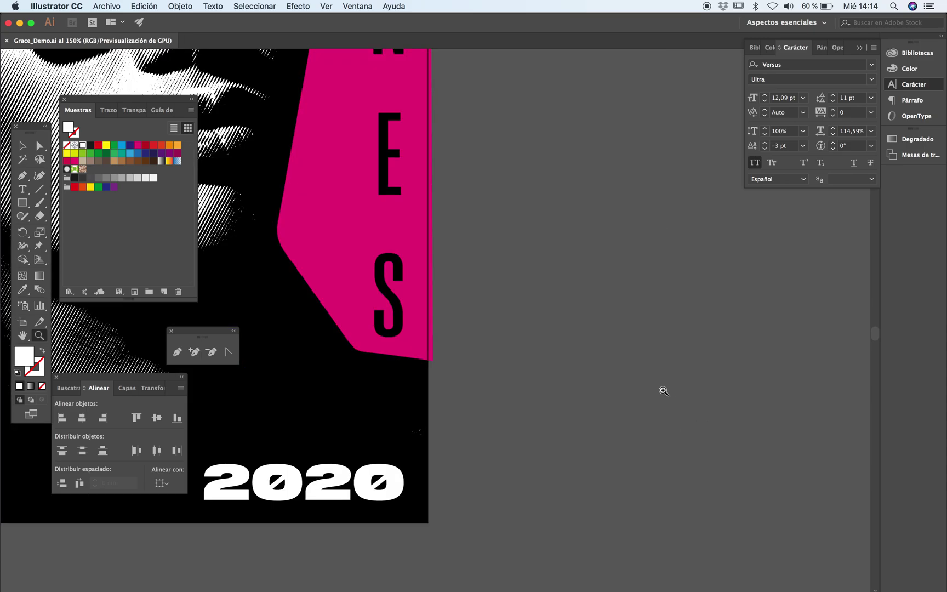
alt+click(488, 351)
alt+click(486, 334)
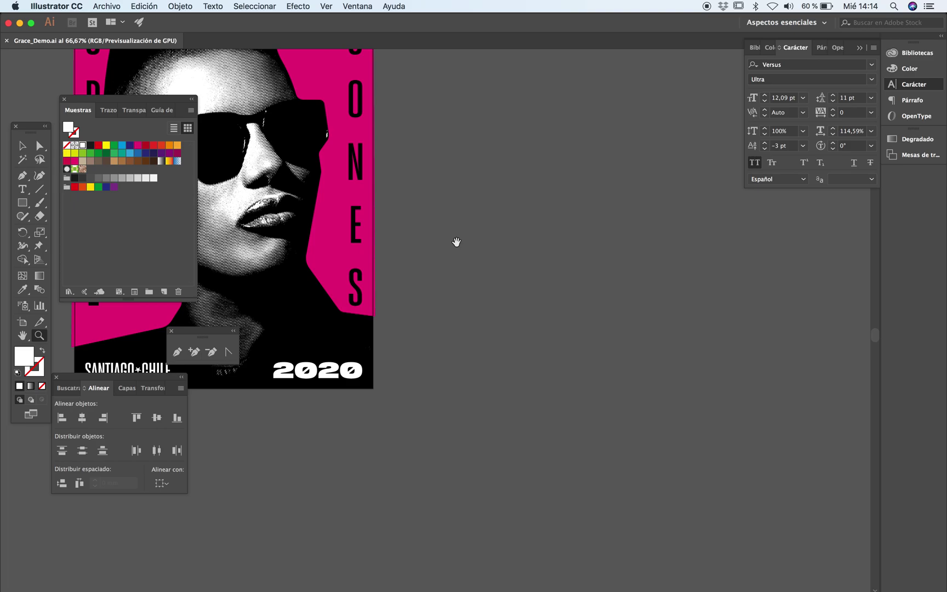
key(Tab)
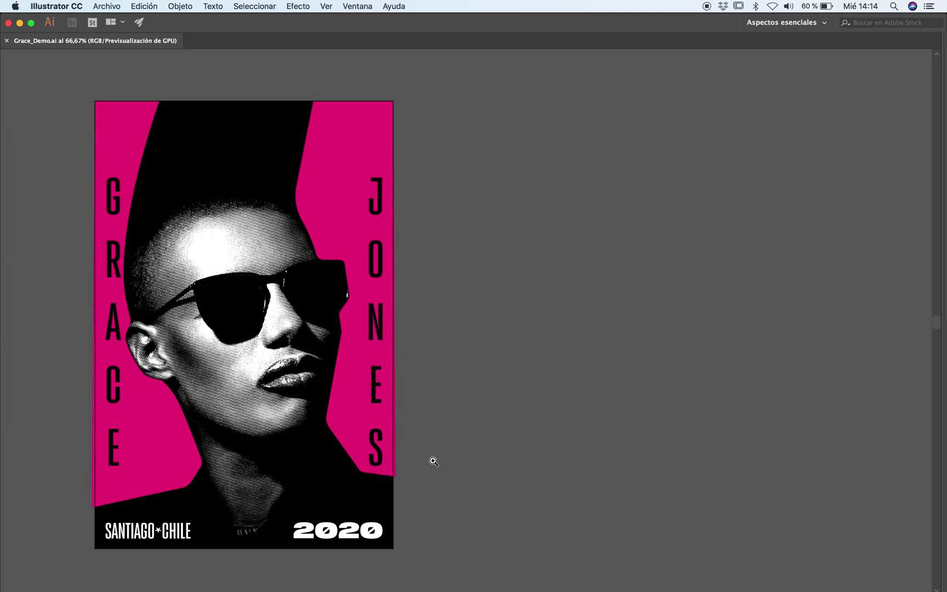
Move the lower-right corner anchor of the magenta shape below the S of JONES onto the artboard's right edge
click(378, 461)
click(417, 404)
click(475, 313)
click(562, 251)
click(561, 252)
click(541, 276)
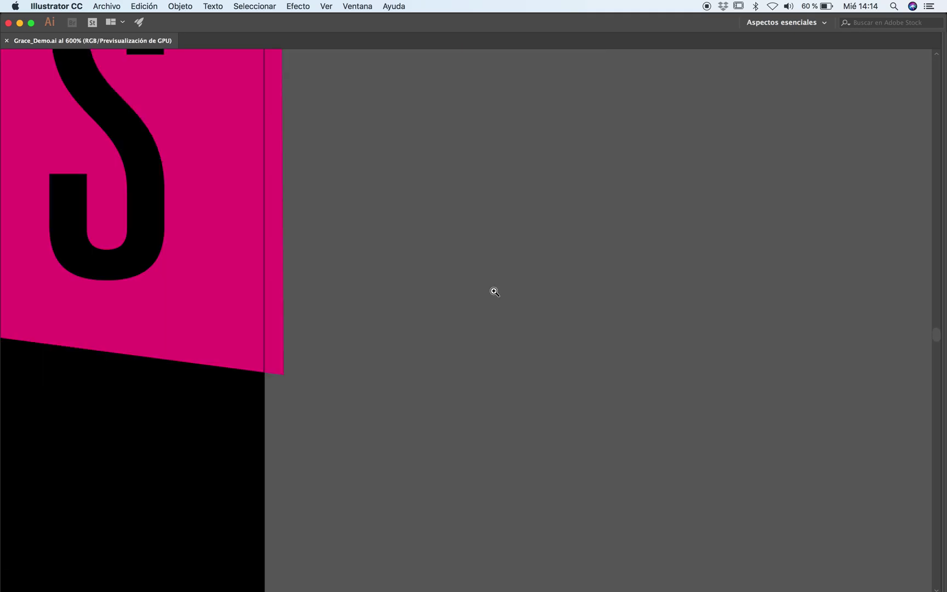
key(Tab)
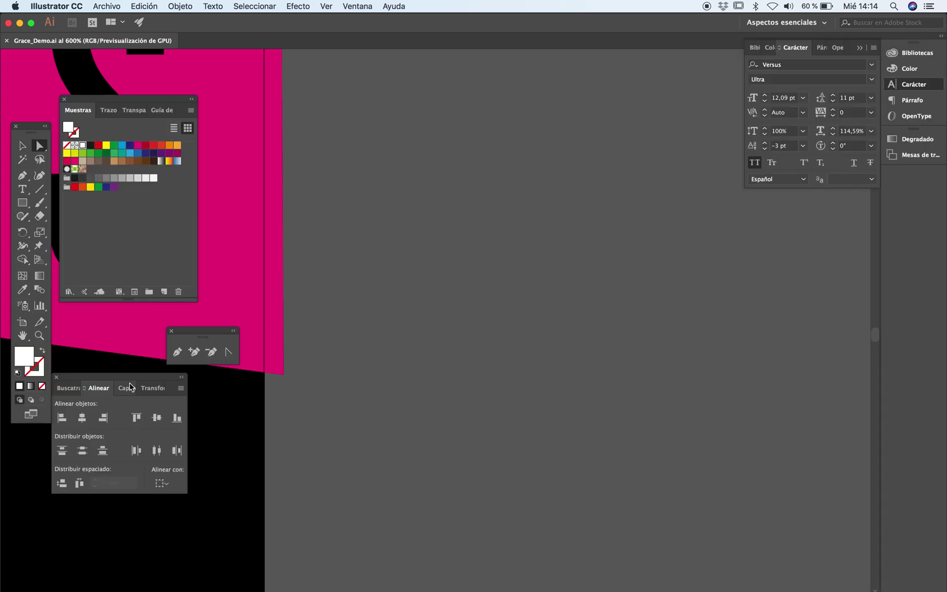
click(121, 388)
drag(361, 395, 604, 408)
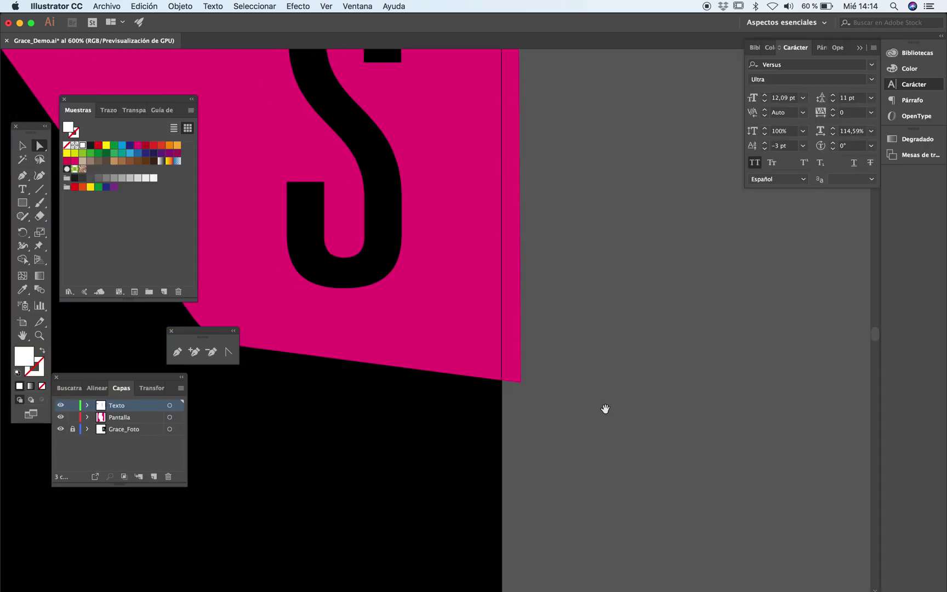
drag(521, 383, 502, 379)
click(550, 403)
Move the magenta shape's upper-right corner anchor in to the artboard's upper-right corner
key(z)
alt+click(463, 161)
alt+click(465, 166)
alt+click(466, 170)
alt+click(467, 174)
click(429, 460)
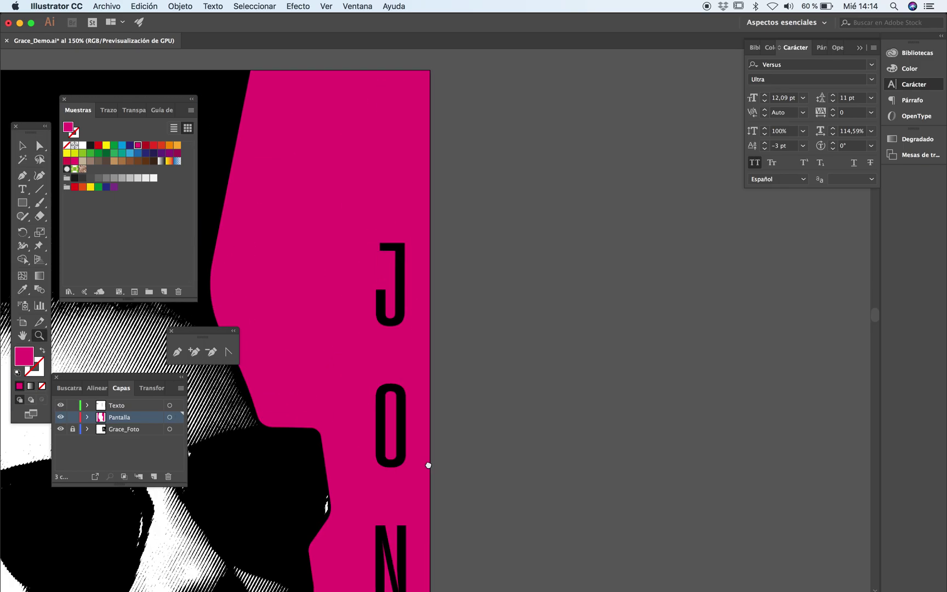
click(412, 321)
click(431, 266)
click(461, 360)
key(Tab)
click(517, 376)
click(508, 380)
click(507, 381)
click(393, 190)
click(452, 277)
click(524, 357)
key(a)
drag(492, 252, 485, 260)
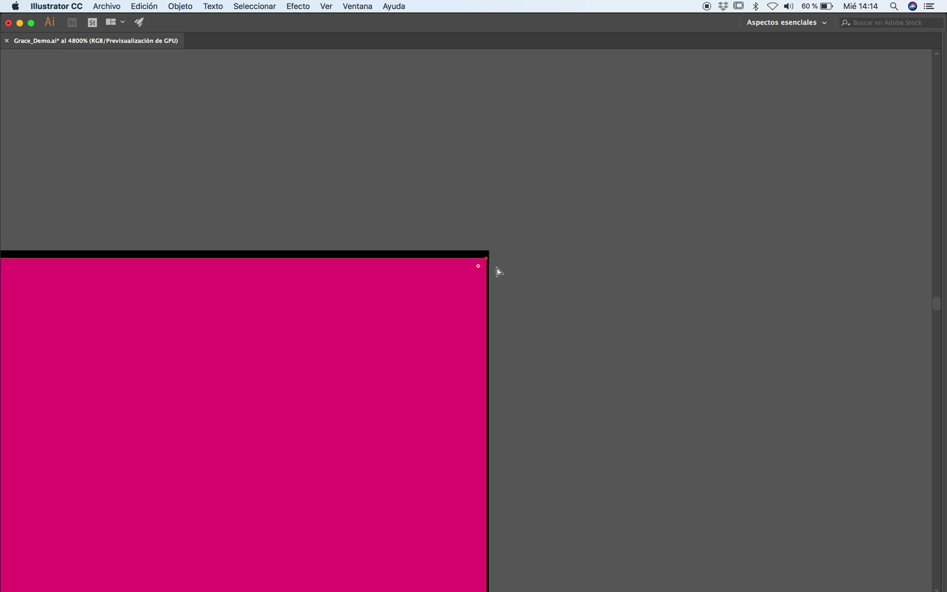
Set the alignment reference to the artboard for the magenta shape's selected upper-right anchor point
key(Tab)
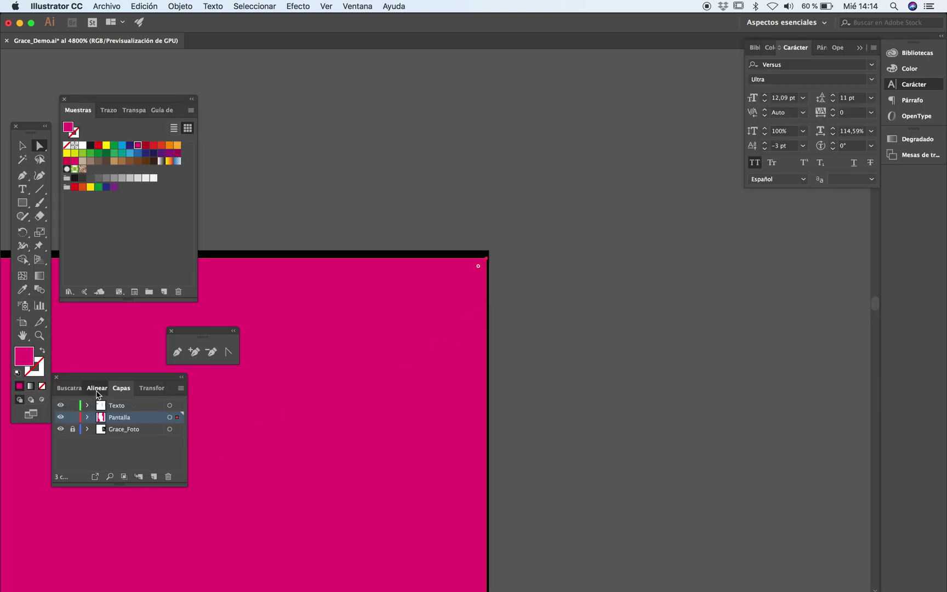
click(97, 388)
click(176, 483)
click(175, 518)
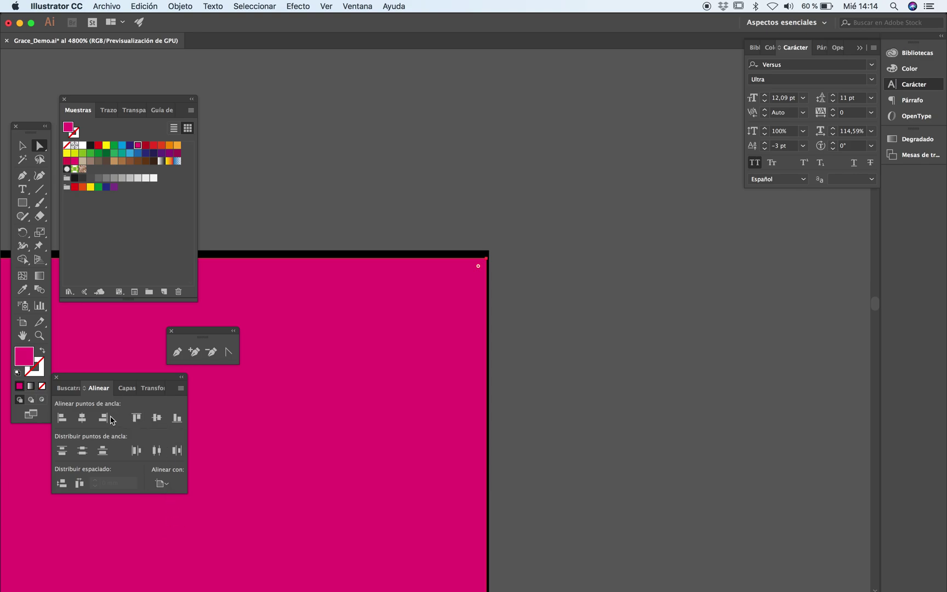
click(618, 357)
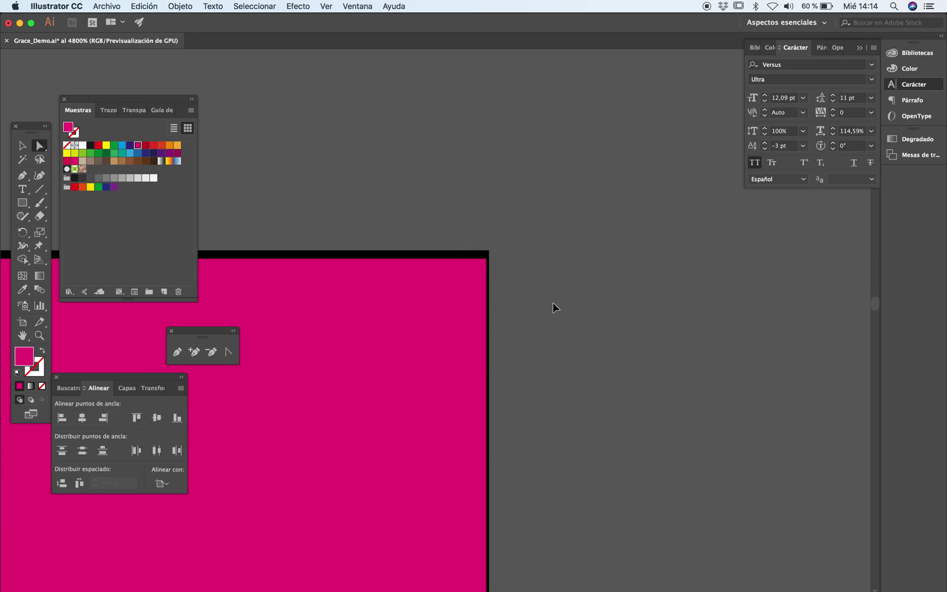
Move the magenta shape's upper-left corner anchor slightly inside the artboard's upper-left corner
key(Tab)
alt+click(393, 370)
alt+click(399, 366)
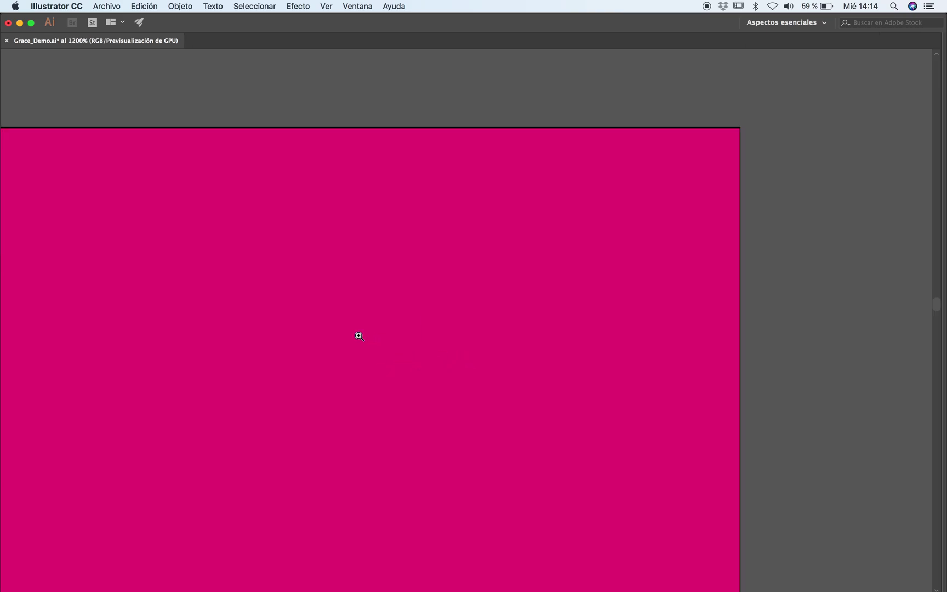
alt+click(357, 334)
alt+click(258, 312)
alt+click(307, 370)
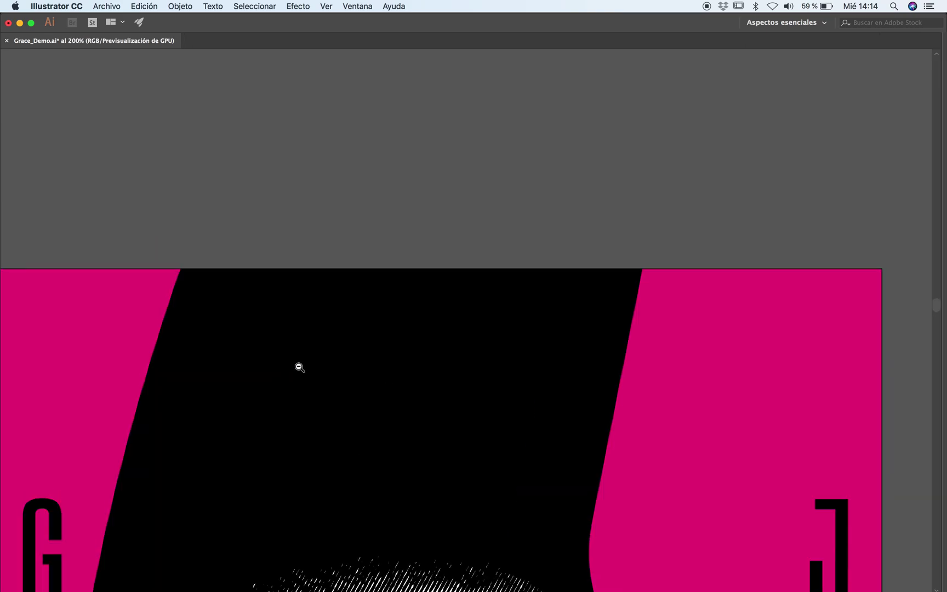
alt+click(296, 367)
alt+click(294, 329)
click(385, 273)
click(453, 309)
click(554, 341)
click(536, 330)
click(444, 246)
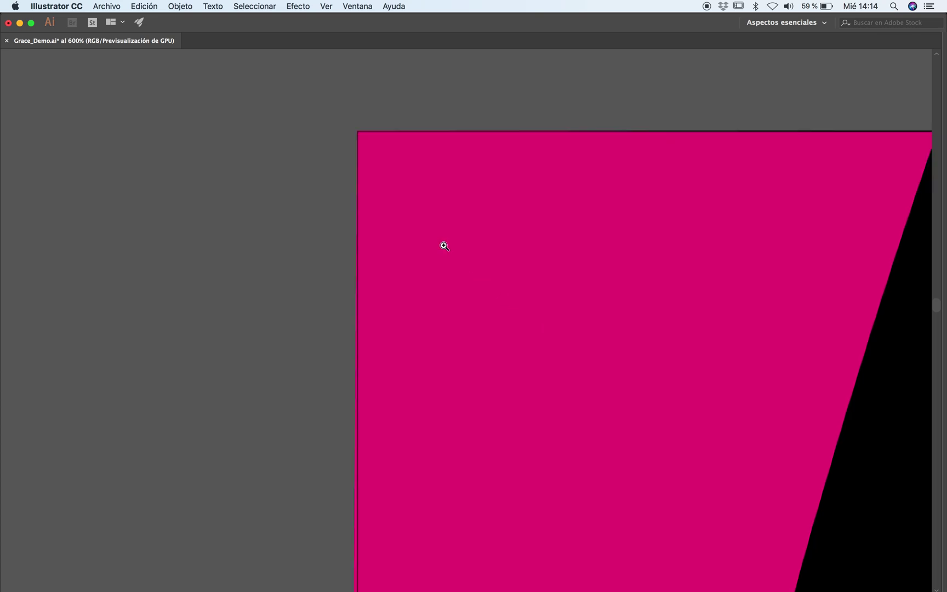
drag(349, 155, 467, 345)
key(super+plus)
key(super+plus)
key(super+plus)
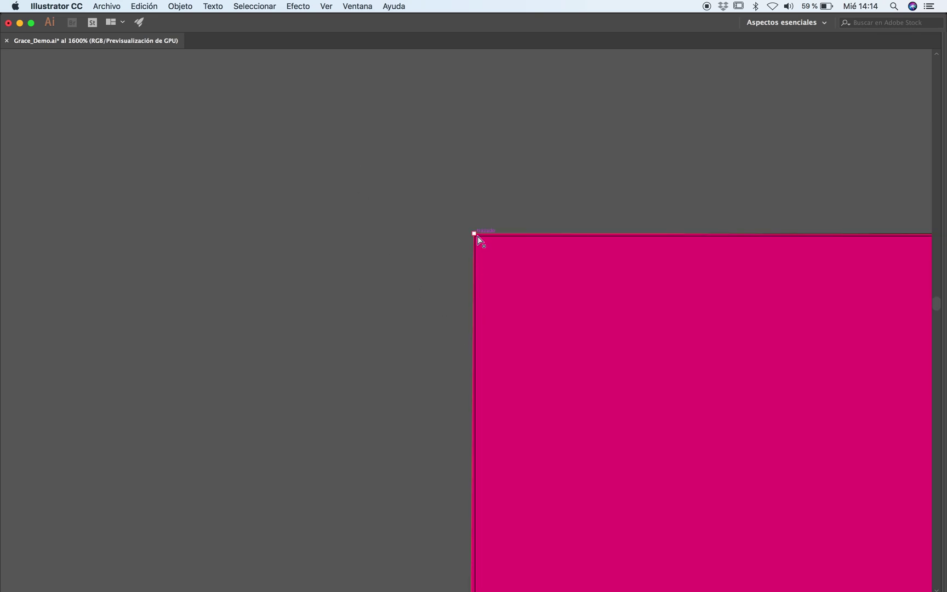
drag(474, 236, 494, 254)
Align the magenta shape's upper-left anchor with the left and top edges of the artboard
key(Tab)
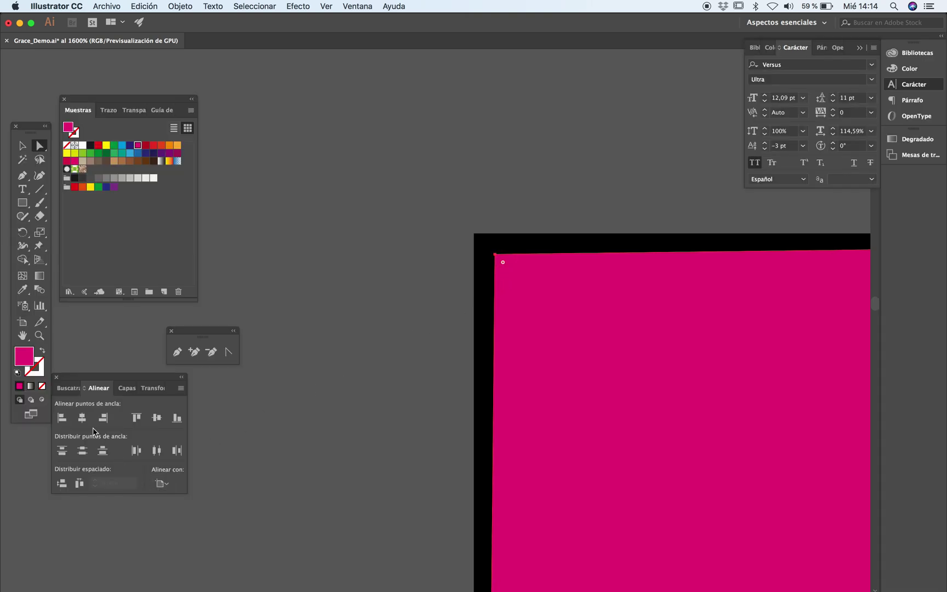
click(62, 418)
click(137, 418)
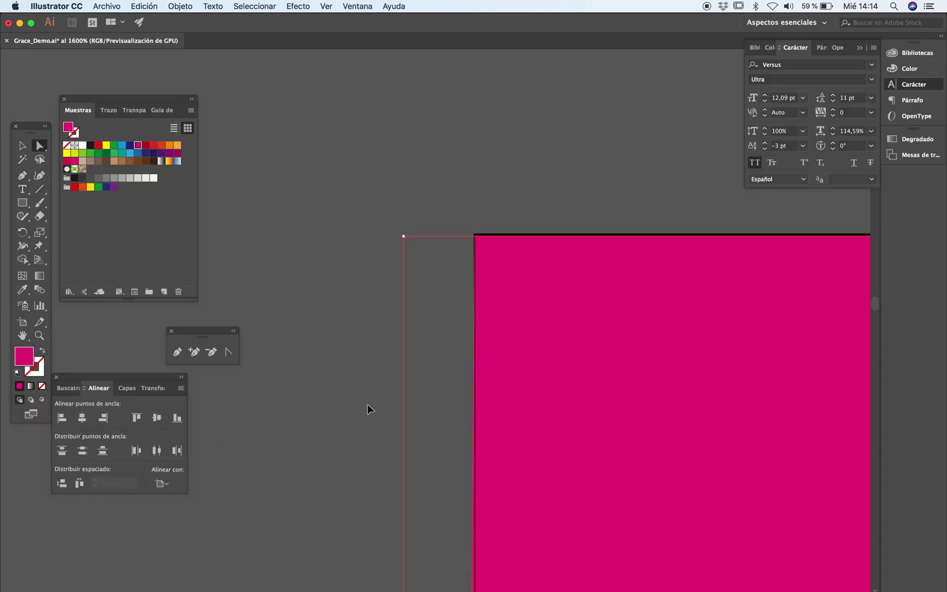
Select the left magenta area's anchor where its top edge meets the black hair silhouette
alt+click(702, 351)
key(Tab)
alt+click(579, 324)
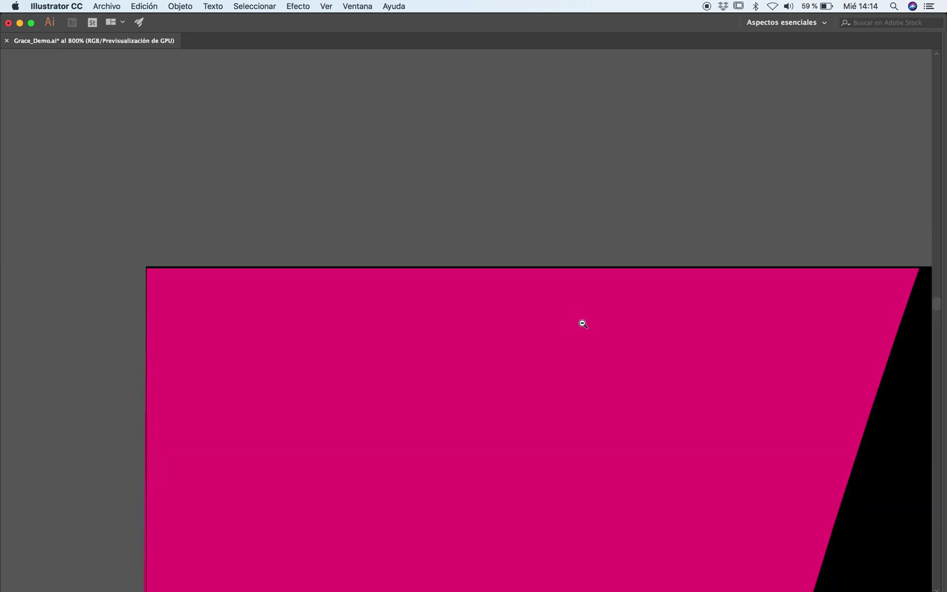
alt+click(591, 326)
alt+click(620, 332)
click(531, 285)
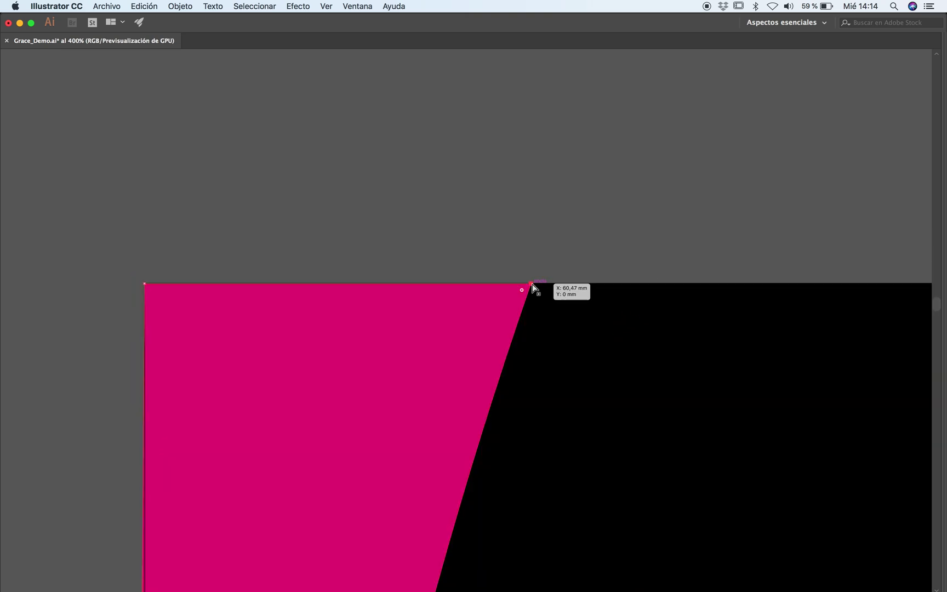
Align the two top anchor points of the left magenta shape along the artboard's top edge
drag(484, 256, 441, 338)
click(432, 354)
click(533, 206)
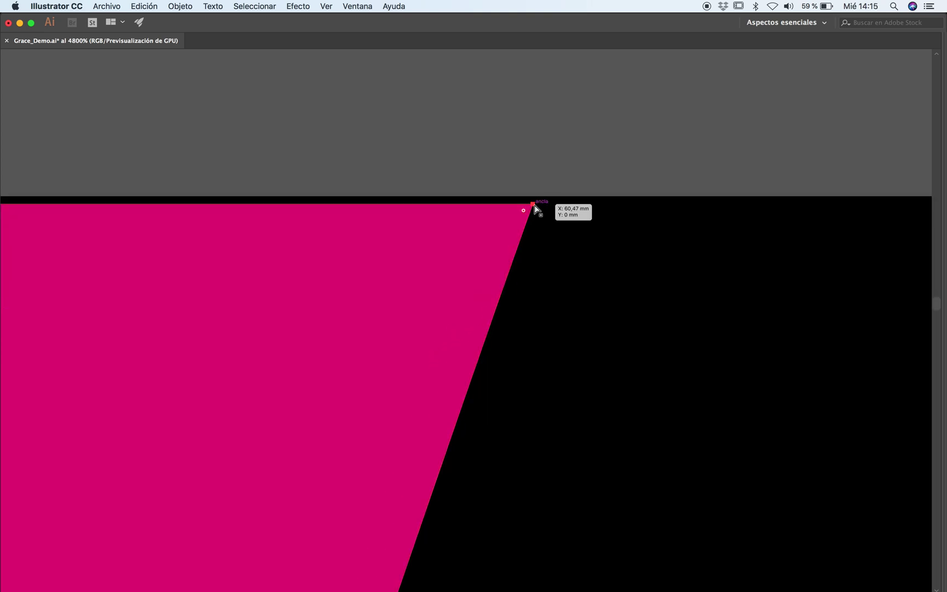
alt+click(345, 331)
alt+click(354, 335)
alt+click(365, 340)
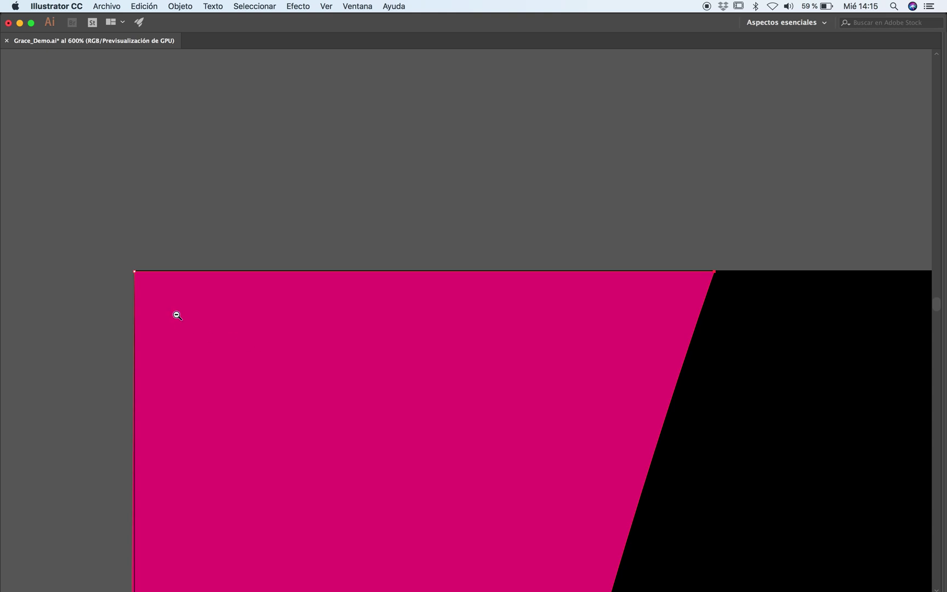
click(135, 274)
key(Tab)
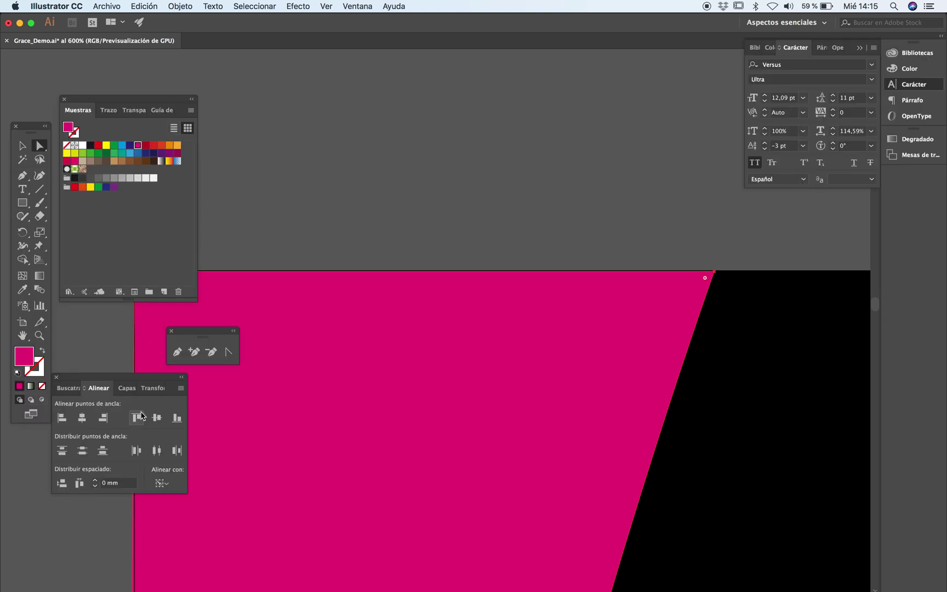
key(Tab)
Try to move the left magenta shape's lower-left anchor point onto the artboard's left edge
alt+click(374, 434)
alt+click(378, 435)
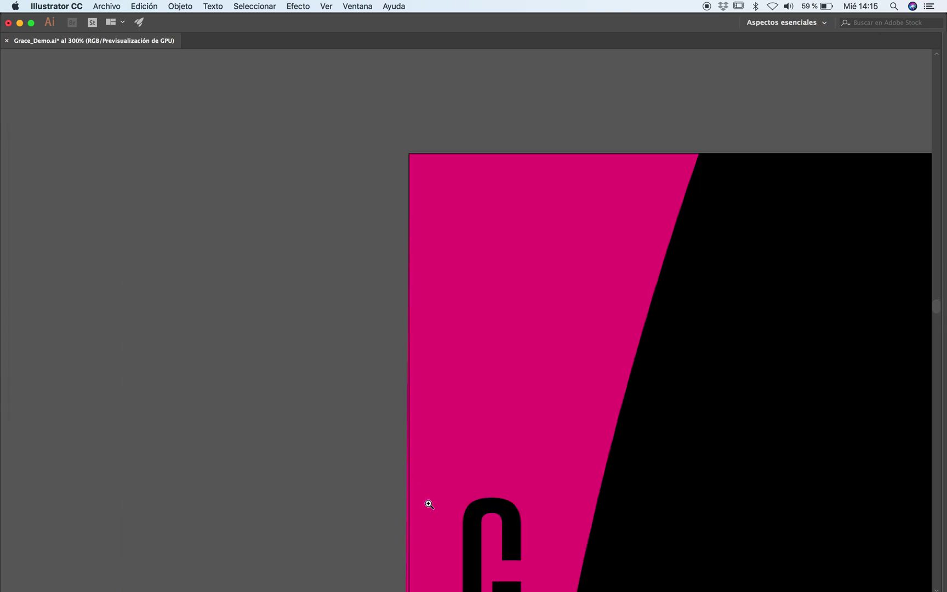
scroll(428, 502, down, 20)
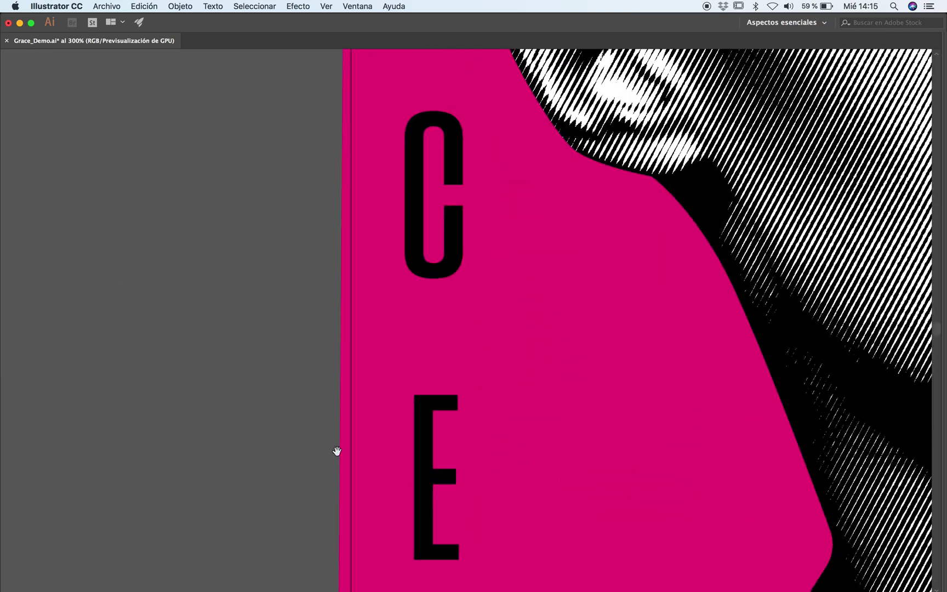
scroll(337, 451, down, 10)
scroll(372, 387, left, 4)
key(z)
click(465, 345)
click(465, 345)
click(465, 344)
key(a)
drag(369, 153, 421, 141)
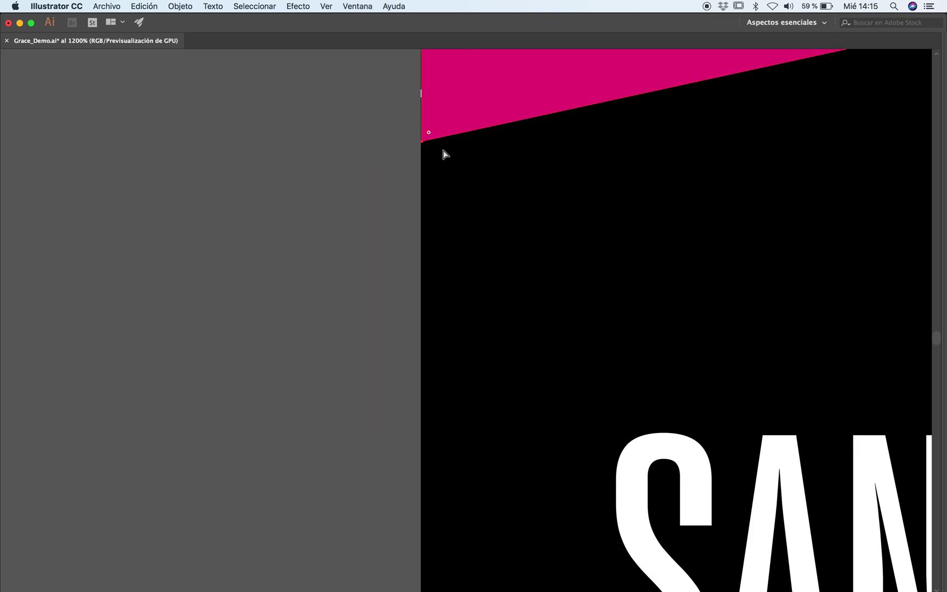
key(super+z)
Snap the left magenta shape's lower-left anchor point, which overhangs the poster, to the artboard's left edge and save the document
key(z)
click(411, 262)
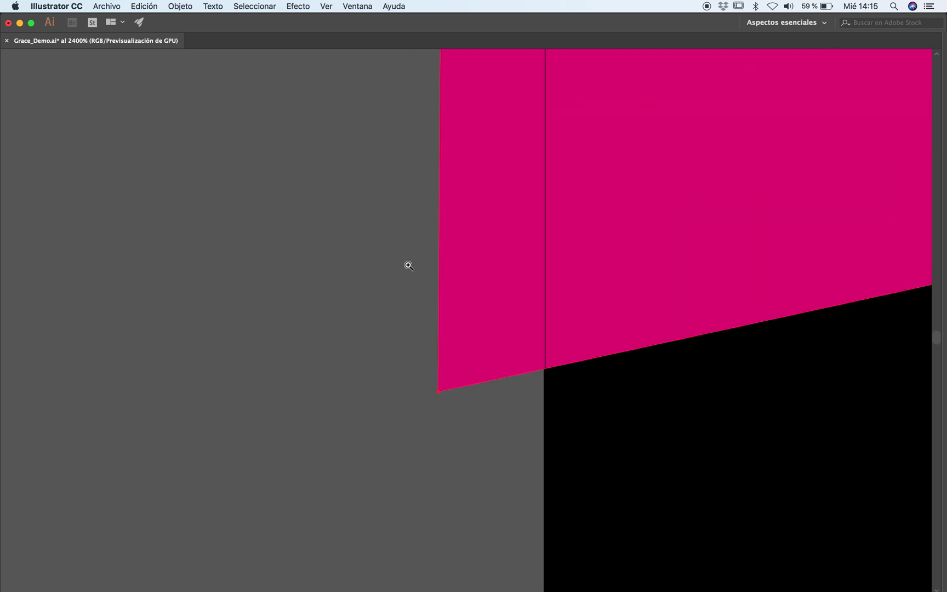
click(439, 393)
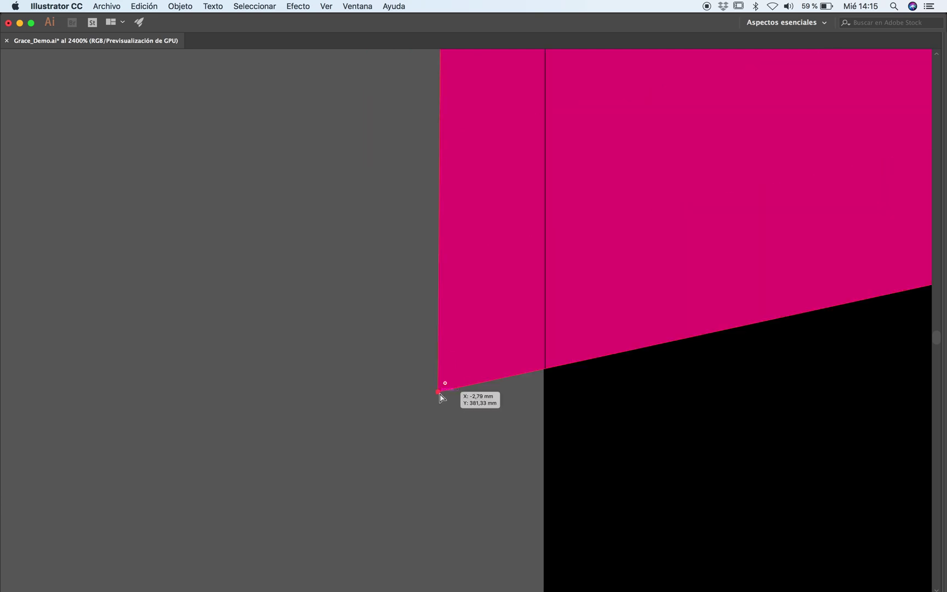
drag(439, 394, 545, 371)
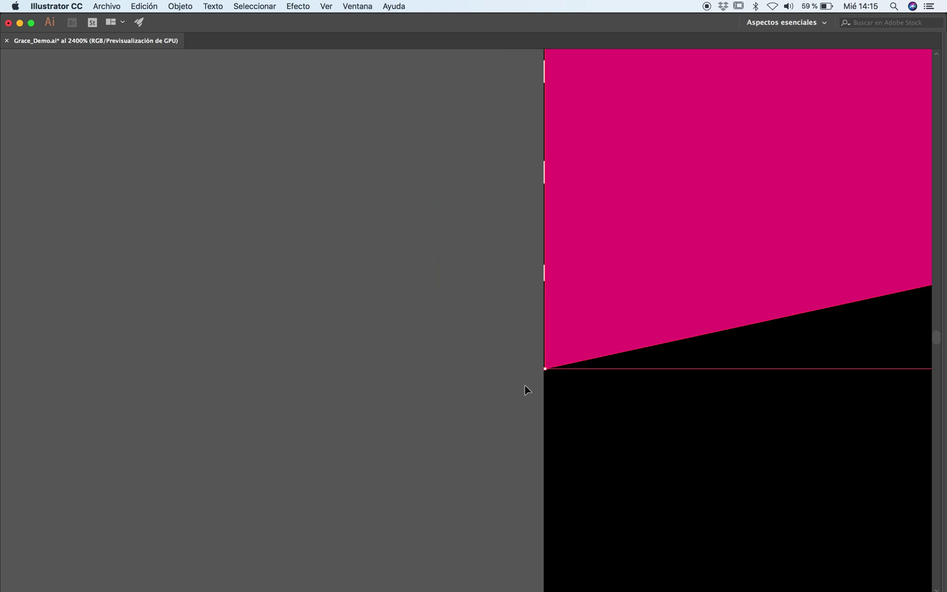
click(520, 389)
scroll(560, 301, down, 6)
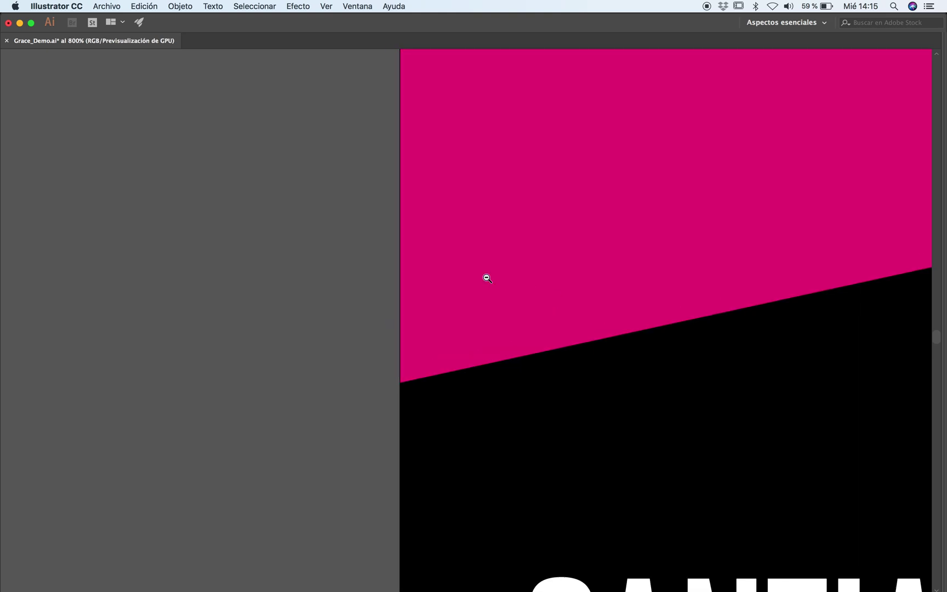
scroll(486, 278, down, 4)
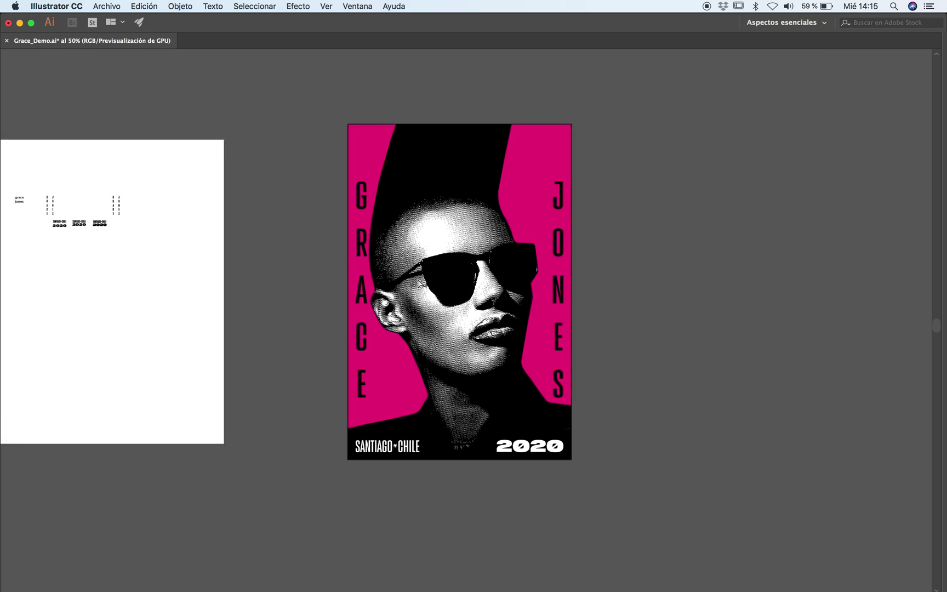
key(super+s)
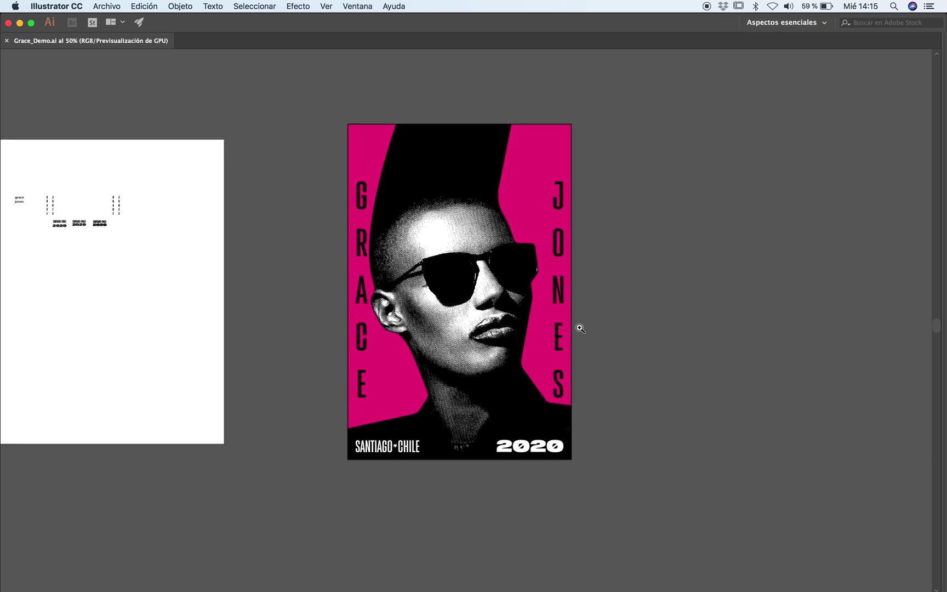
Bring back the panels, unlock the Grace_Foto layer and save the document
key(Tab)
click(127, 388)
click(73, 429)
key(super+equal)
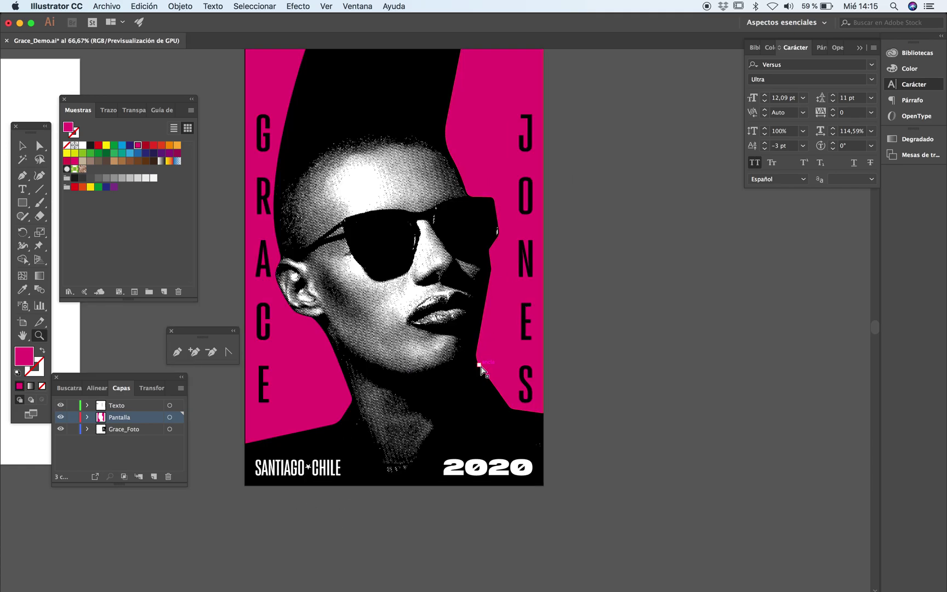
key(super+s)
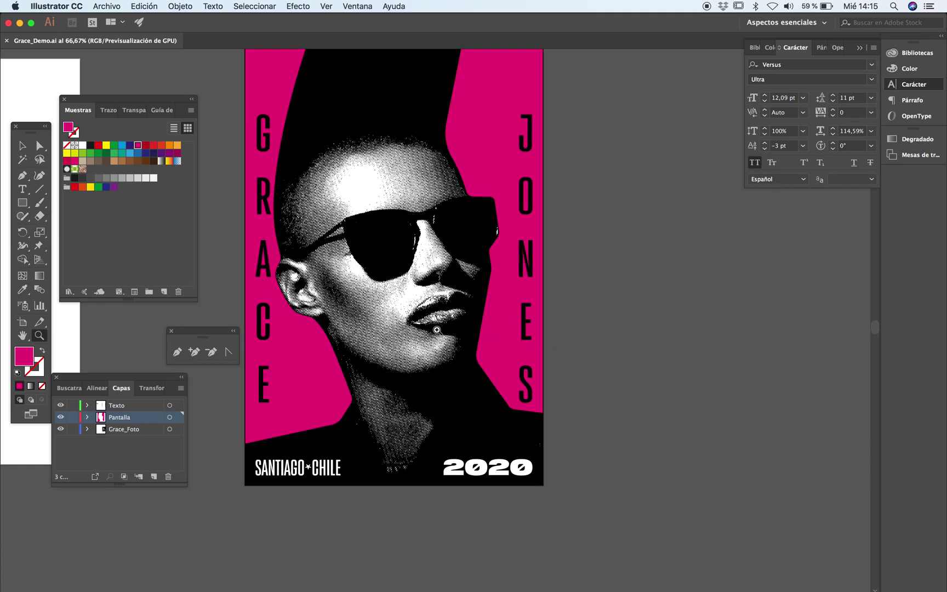
Select all the poster artwork across the Texto, Pantalla and Grace_Foto layers, hide the bounding box and copy the artwork
key(super+minus)
scroll(433, 328, up, 1)
key(v)
key(super+a)
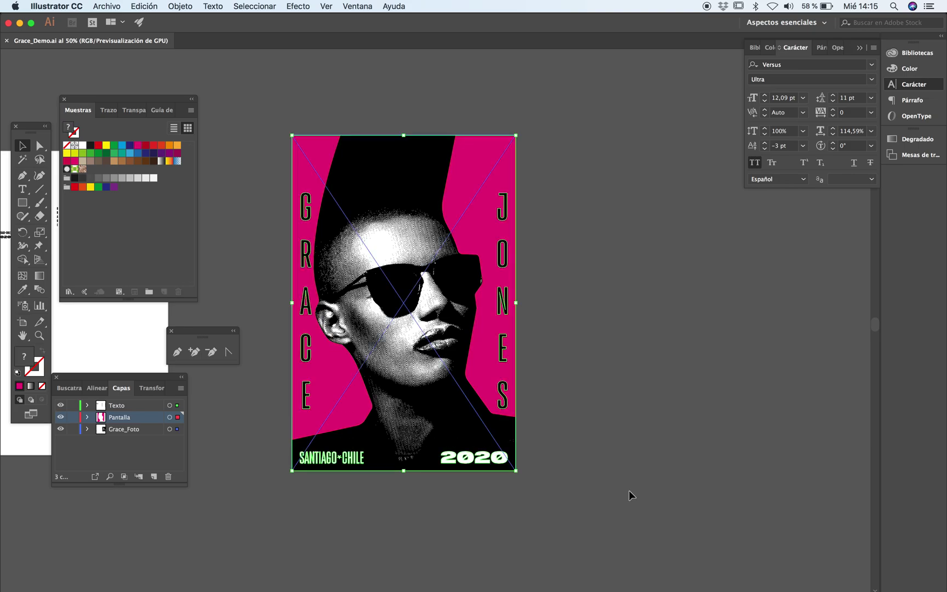
key(super+shift+b)
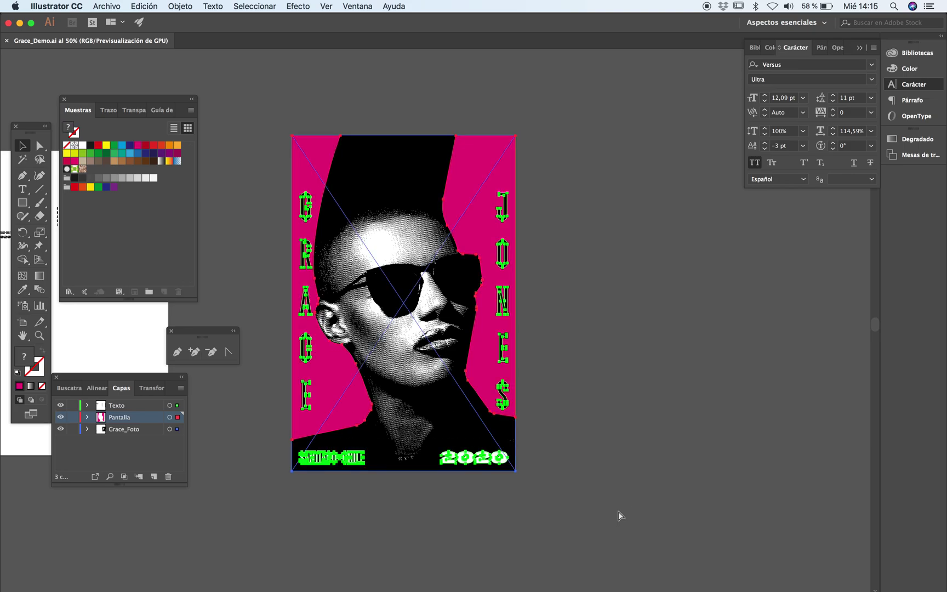
Switch to Photoshop and paste the poster artwork as pixels above the Inside Shirt Colour layer in T-Shirt Mockup Template.psd
key(super+Tab)
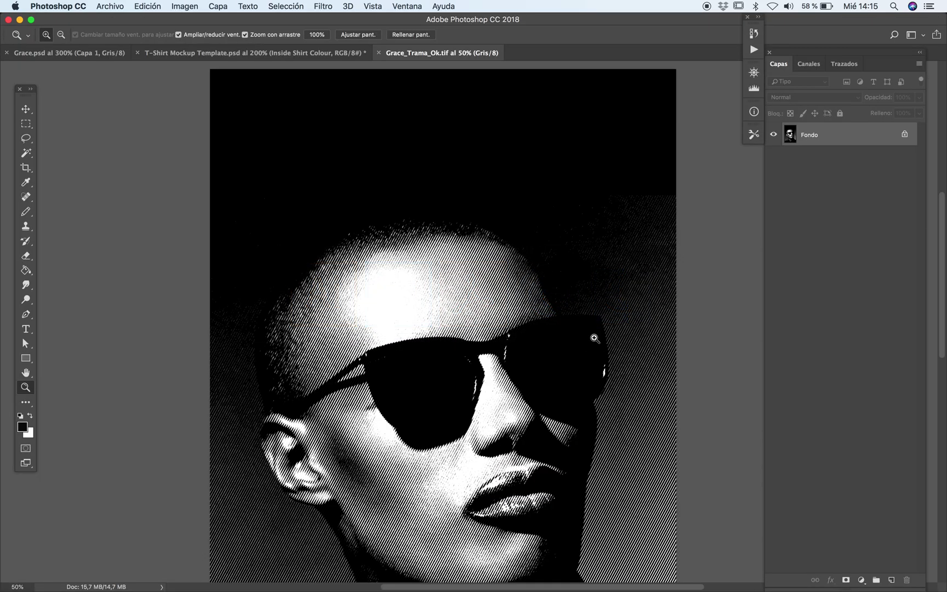
click(302, 53)
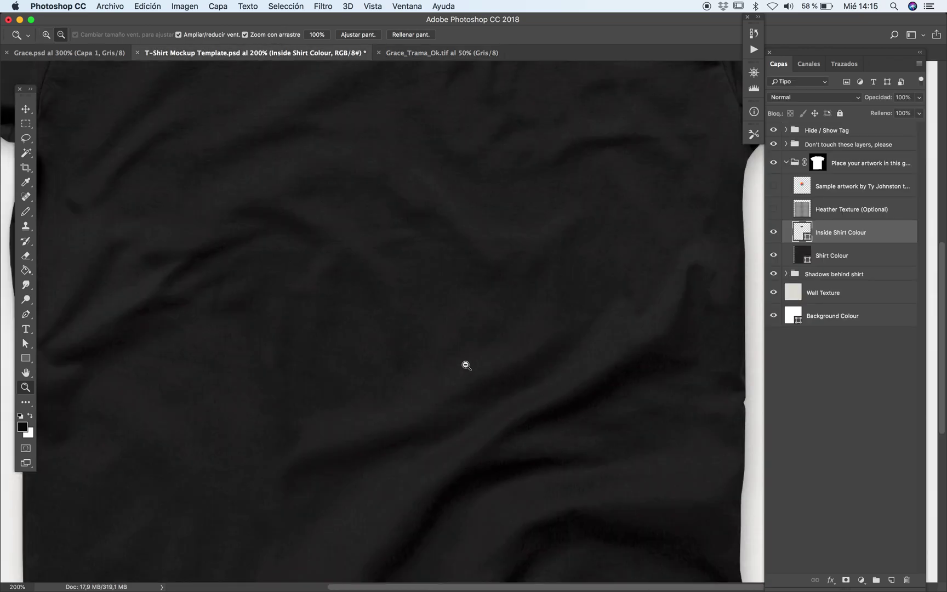
alt+click(464, 363)
alt+click(463, 363)
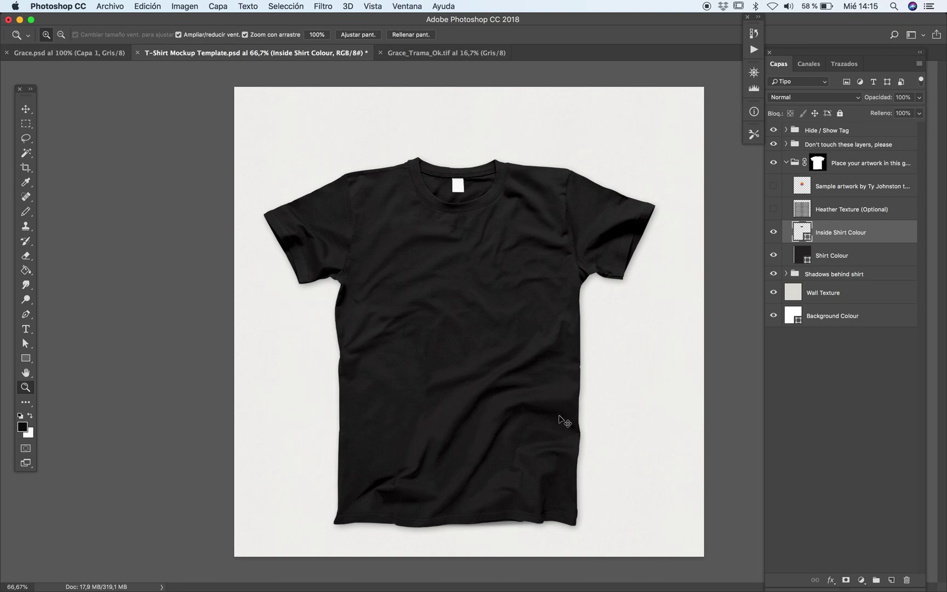
key(super+v)
click(540, 252)
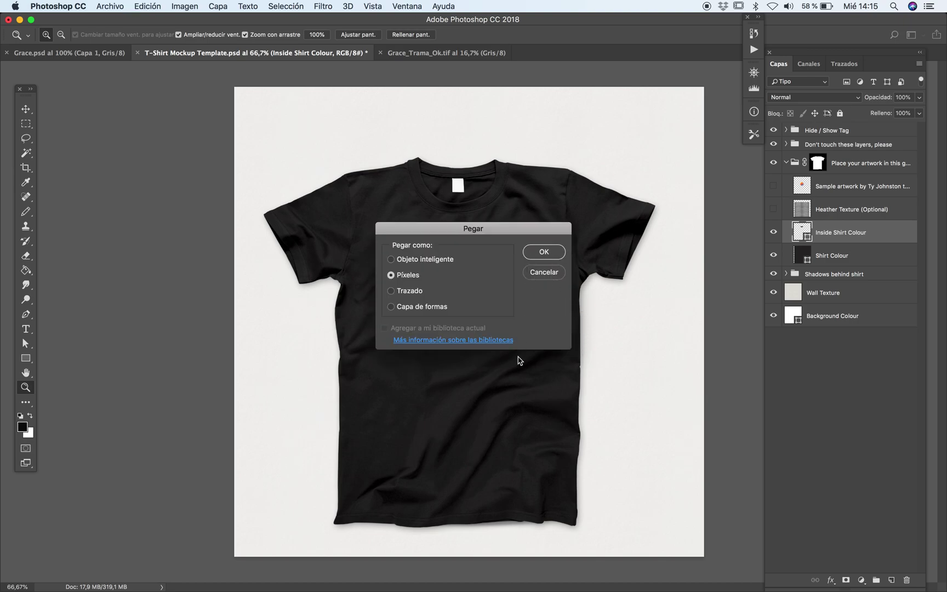
Scale the pasted poster to about 28.75% and place it on the shirt front at about X 1187.5 px, Y 1330.5 px
drag(630, 558, 562, 458)
drag(491, 393, 485, 404)
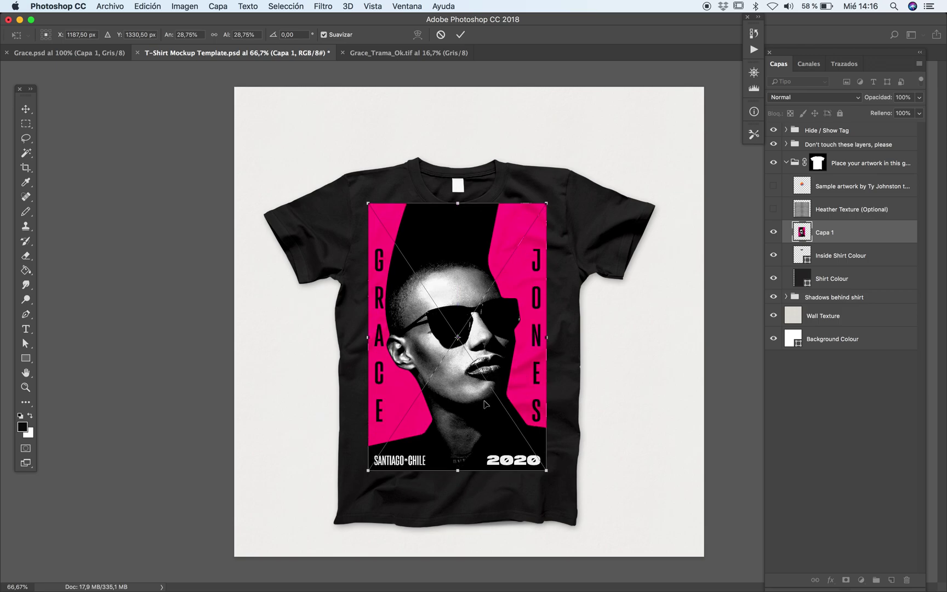
key(Return)
Set the blending mode of the poster layer Capa 1 to Trama
key(z)
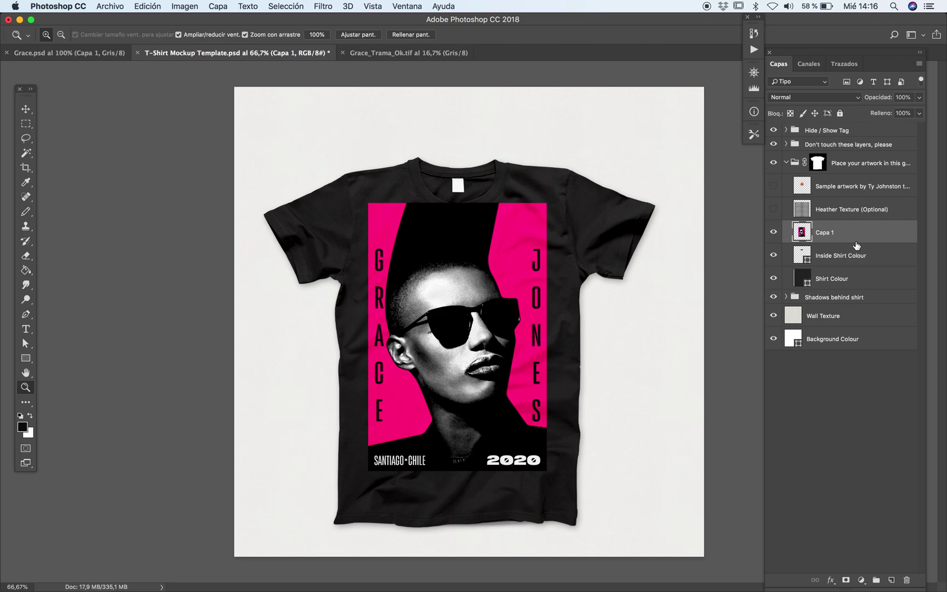
click(438, 275)
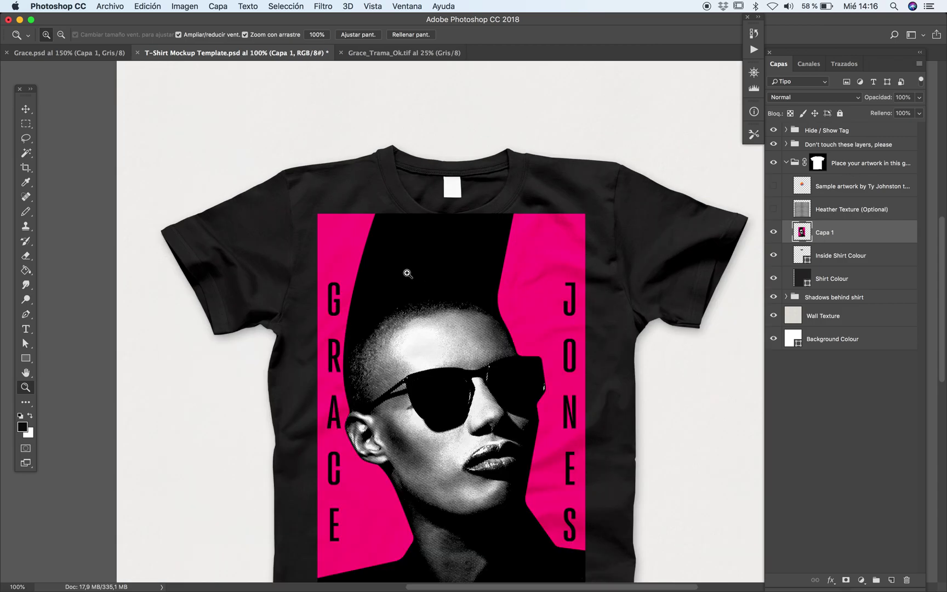
click(334, 253)
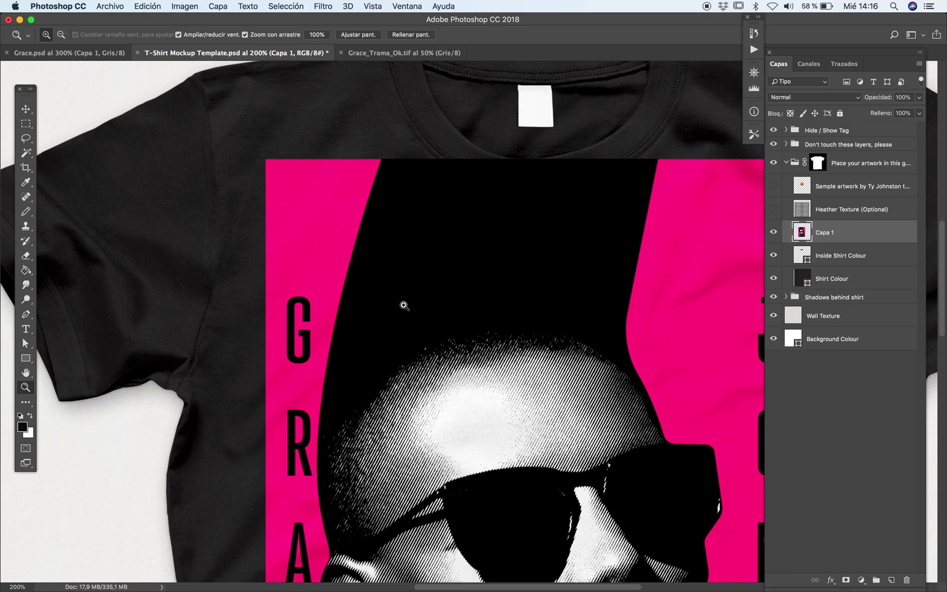
drag(406, 465, 493, 422)
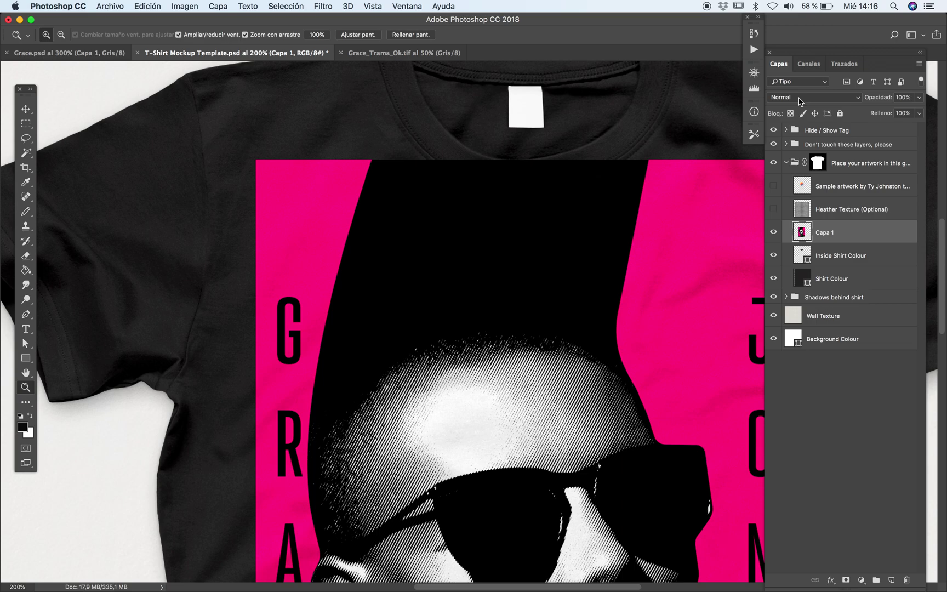
click(795, 99)
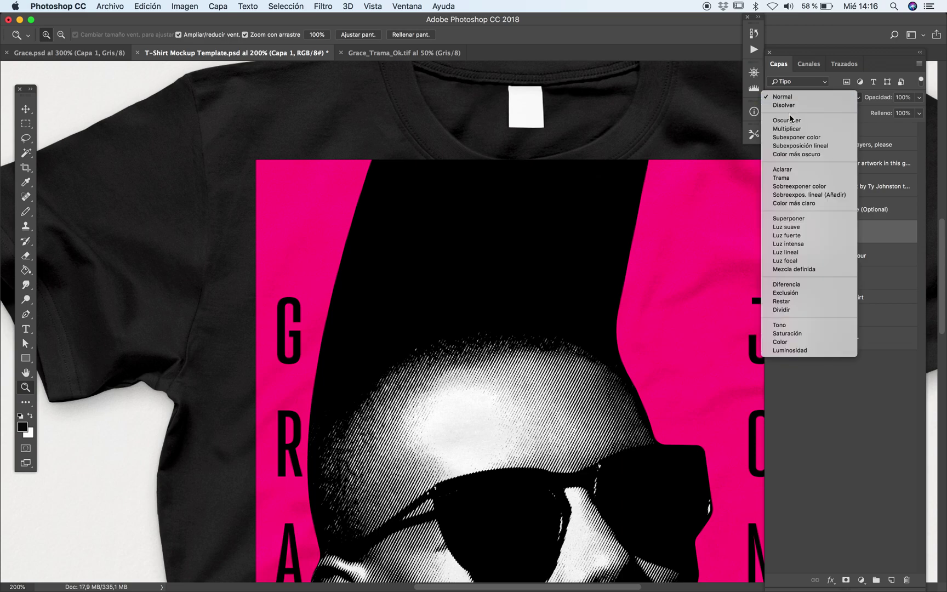
click(782, 178)
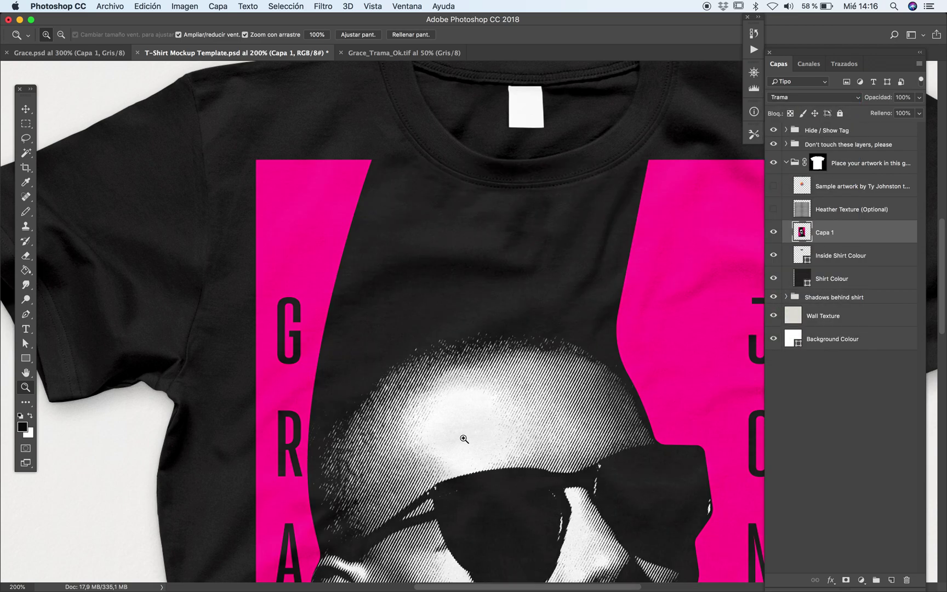
Examine the blended poster print on the T-shirt with the panels hidden, both in close-up and as a whole
key(Tab)
alt+click(501, 496)
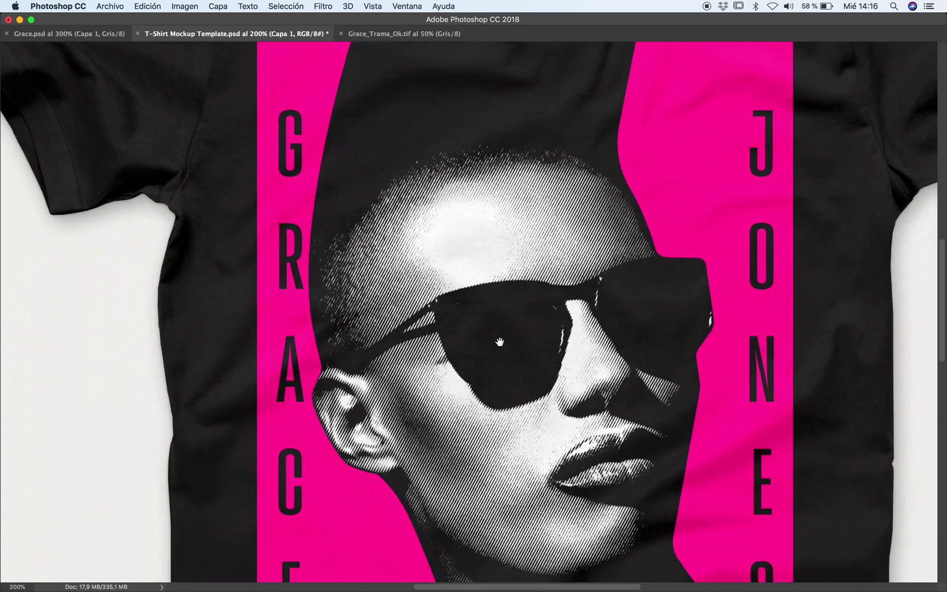
alt+click(501, 377)
alt+click(501, 377)
click(495, 379)
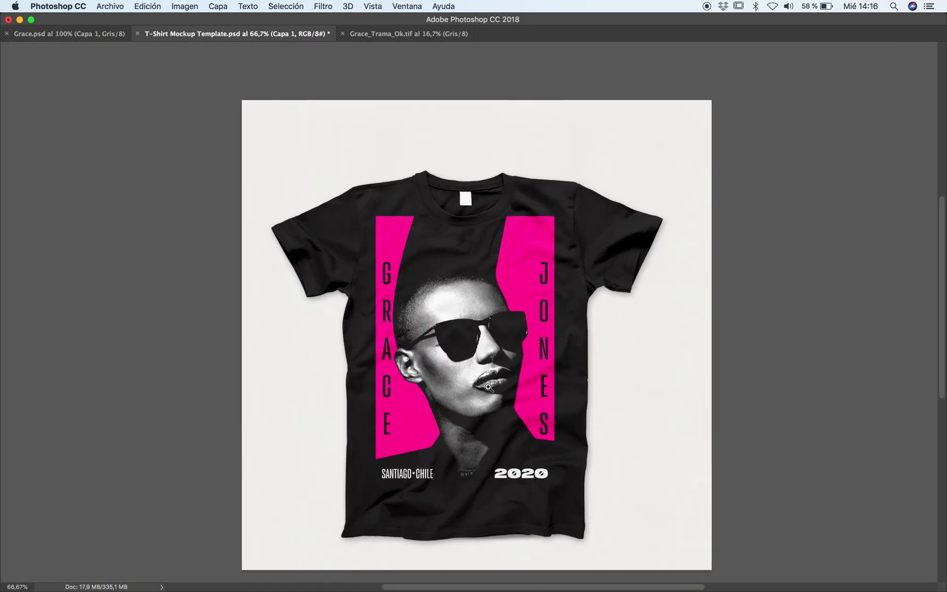
click(491, 382)
click(491, 381)
scroll(482, 382, down, 2)
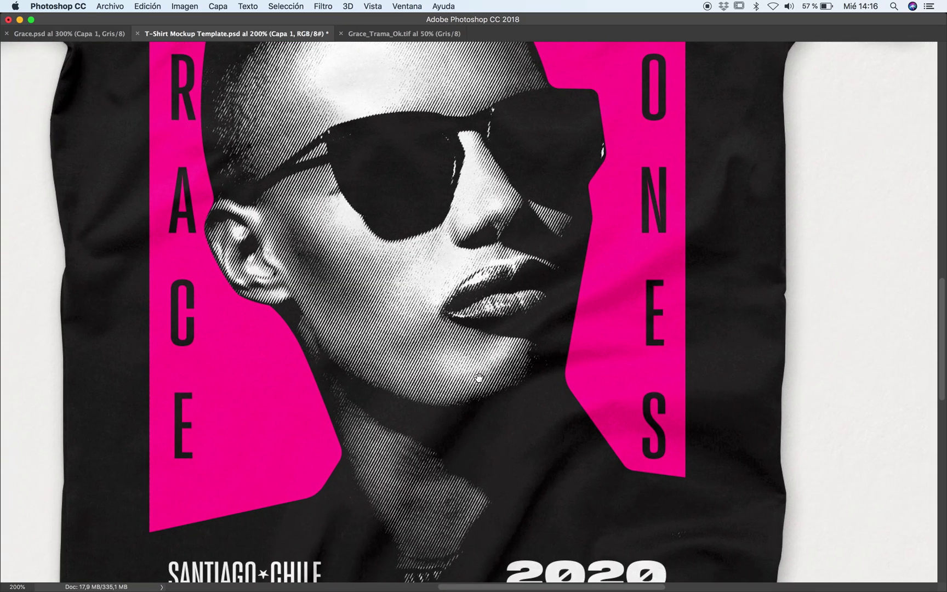
alt+click(456, 310)
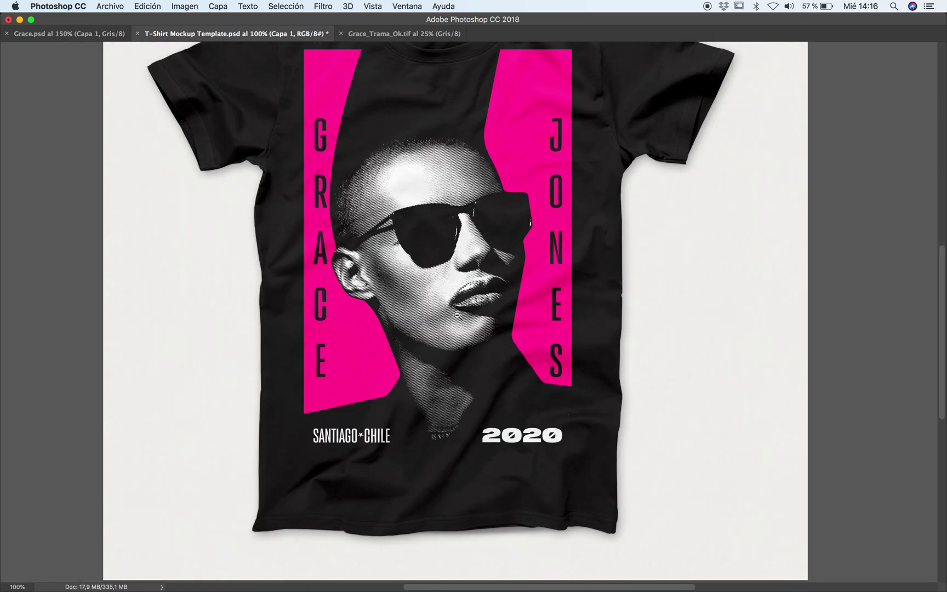
alt+click(455, 322)
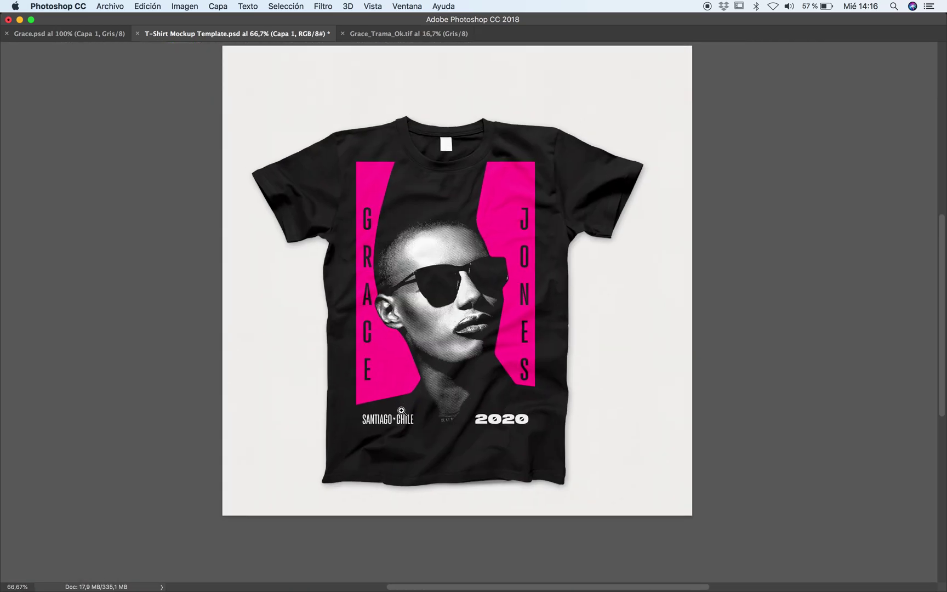
click(485, 333)
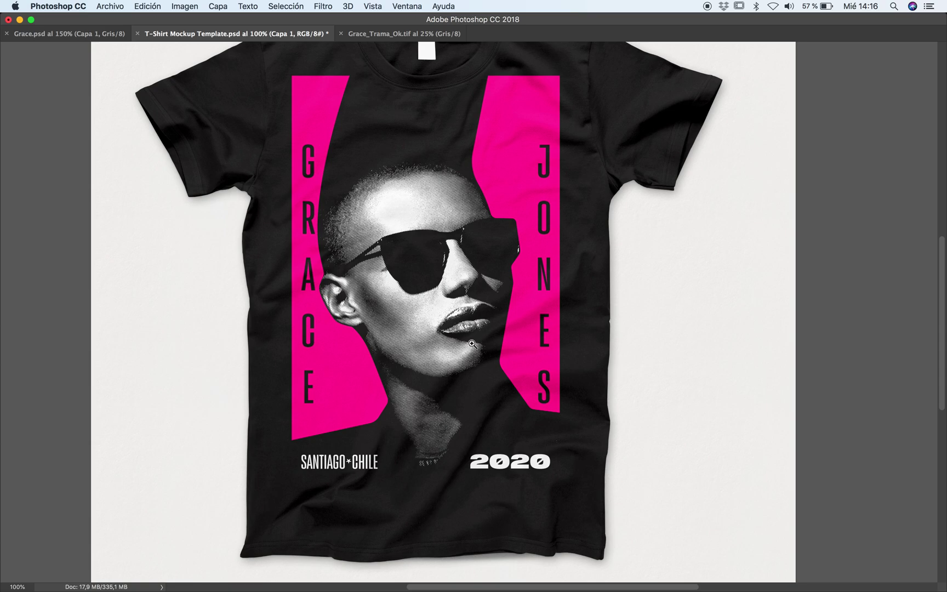
click(469, 346)
scroll(466, 350, down, 2)
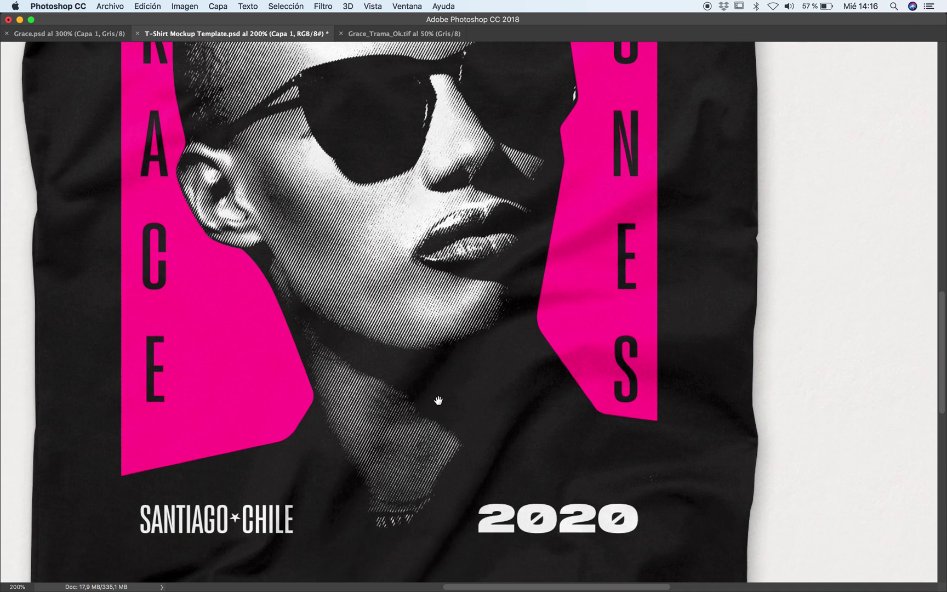
alt+click(463, 357)
alt+click(463, 357)
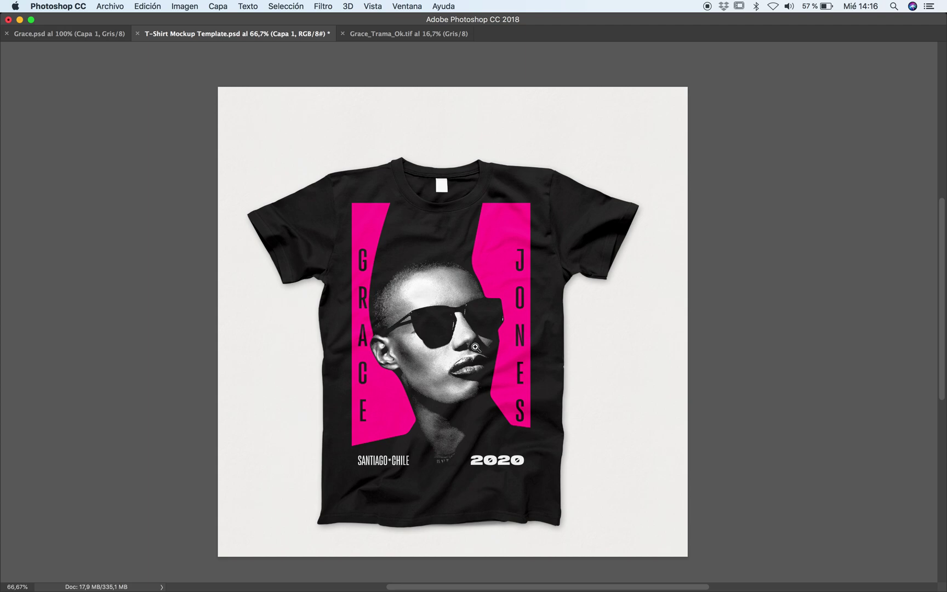
Remove the poster layer Capa 1 from the T-shirt mockup and switch back to the poster in Illustrator
click(435, 374)
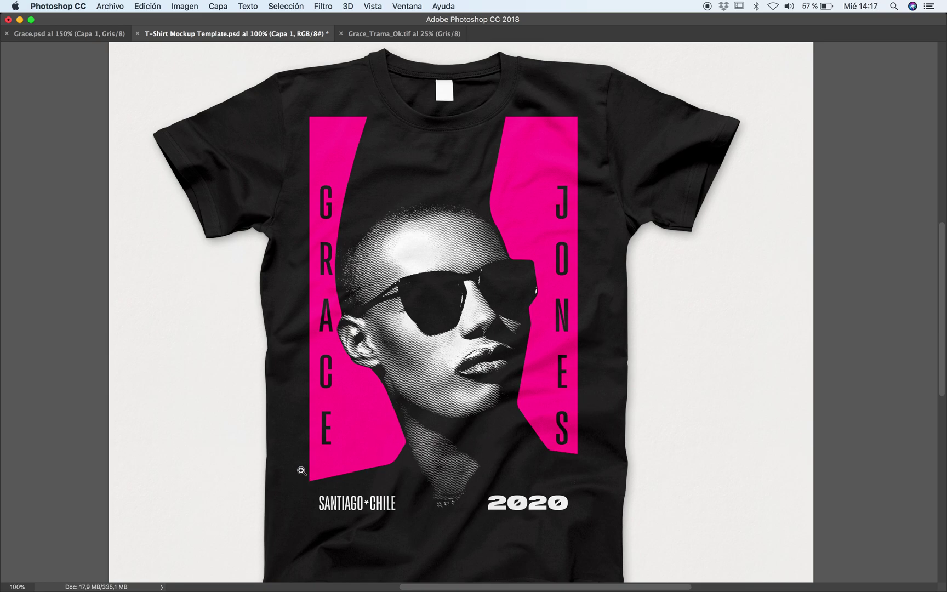
key(Tab)
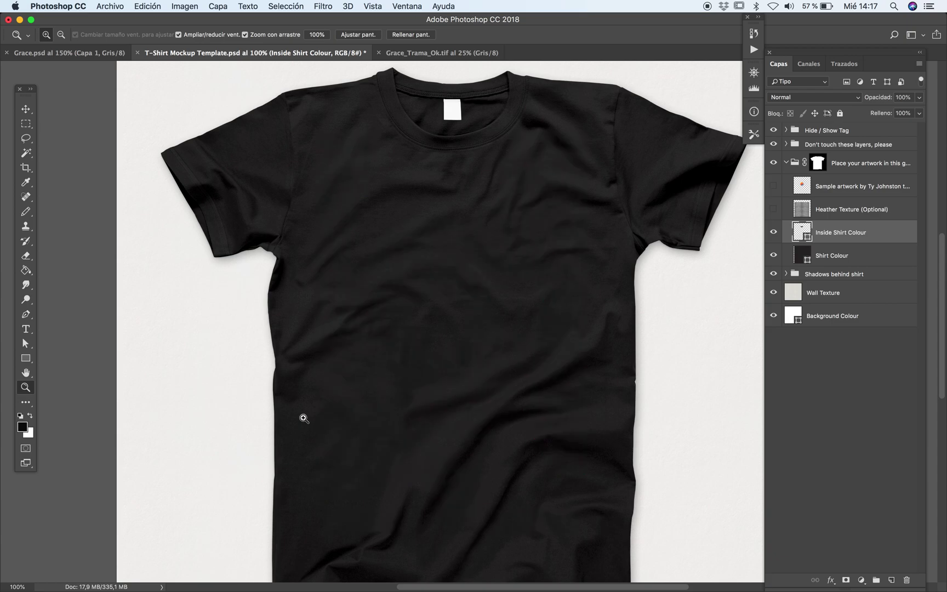
key(super+Tab)
click(587, 412)
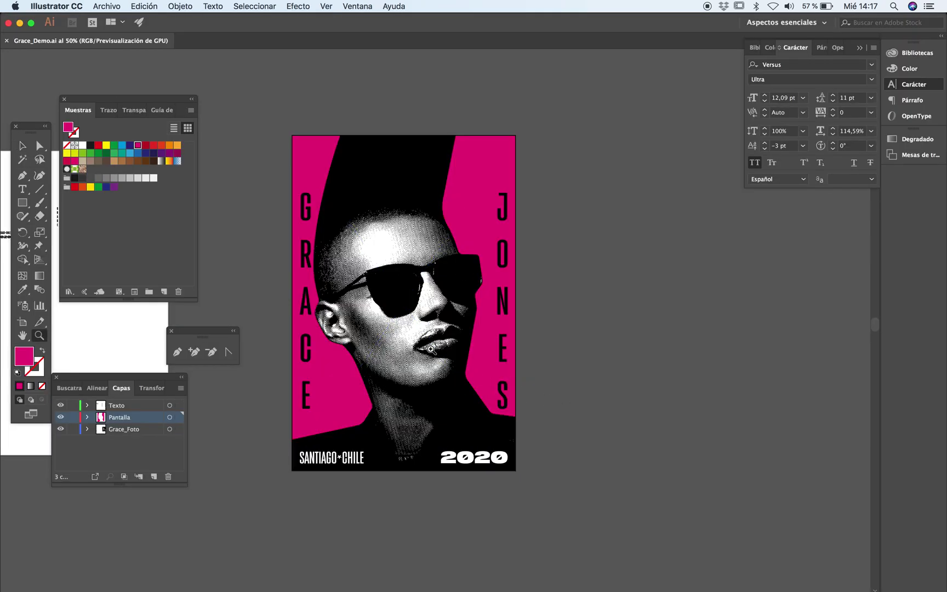
Convert the vertical GRACE and JONES lettering on the poster to outlines and save Grace_Demo.ai
key(Tab)
key(super+plus)
drag(282, 399, 544, 313)
key(super+shift+o)
drag(663, 323, 653, 405)
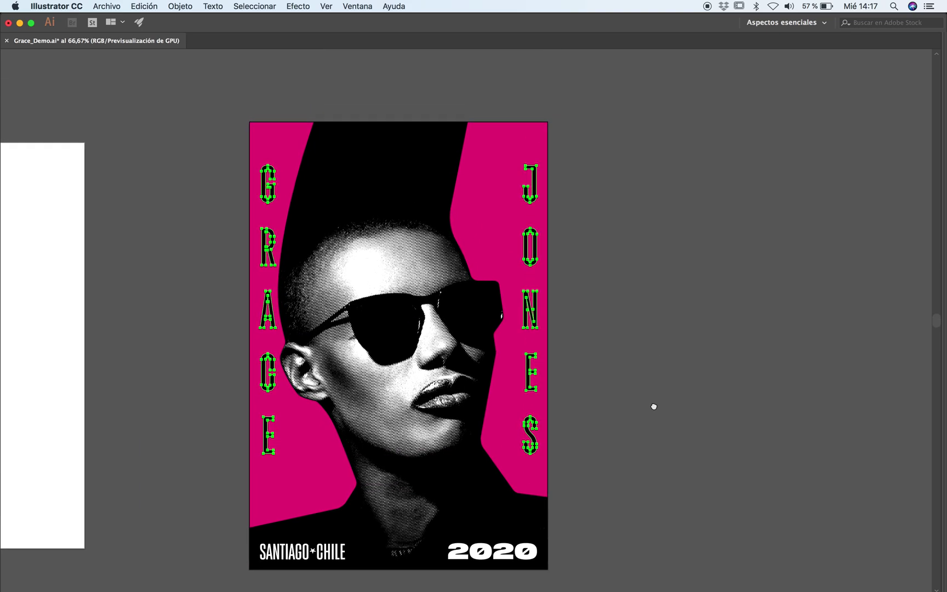
click(657, 425)
drag(648, 461, 651, 431)
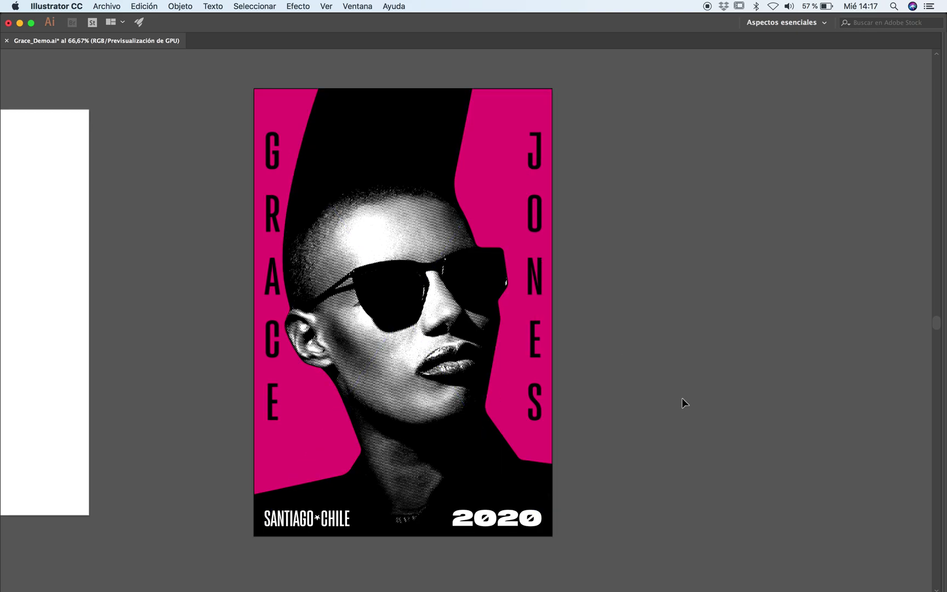
key(super+s)
Copy the complete poster artwork and paste it into Photoshop's T-shirt mockup above the Inside Shirt Colour layer
key(super+a)
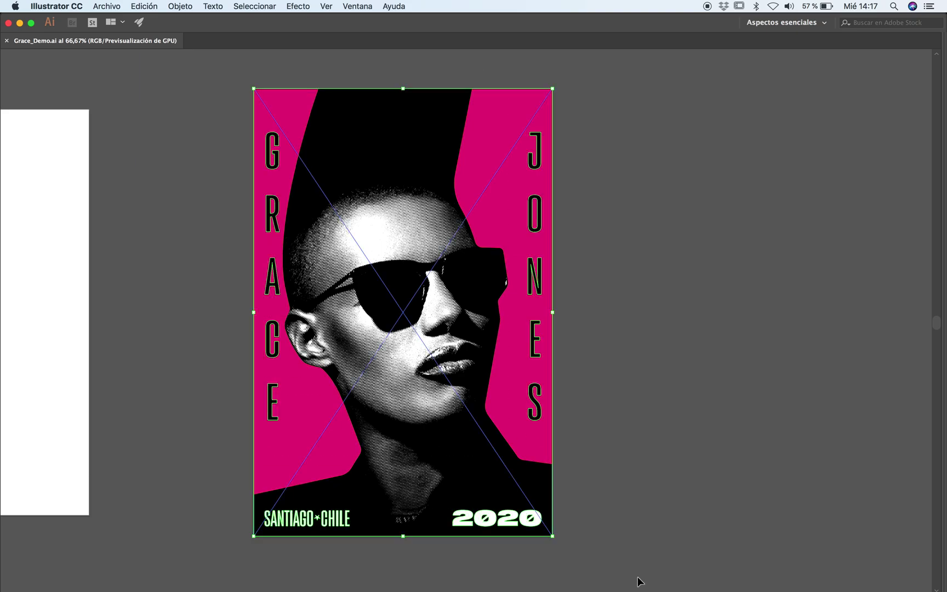
key(super+Tab)
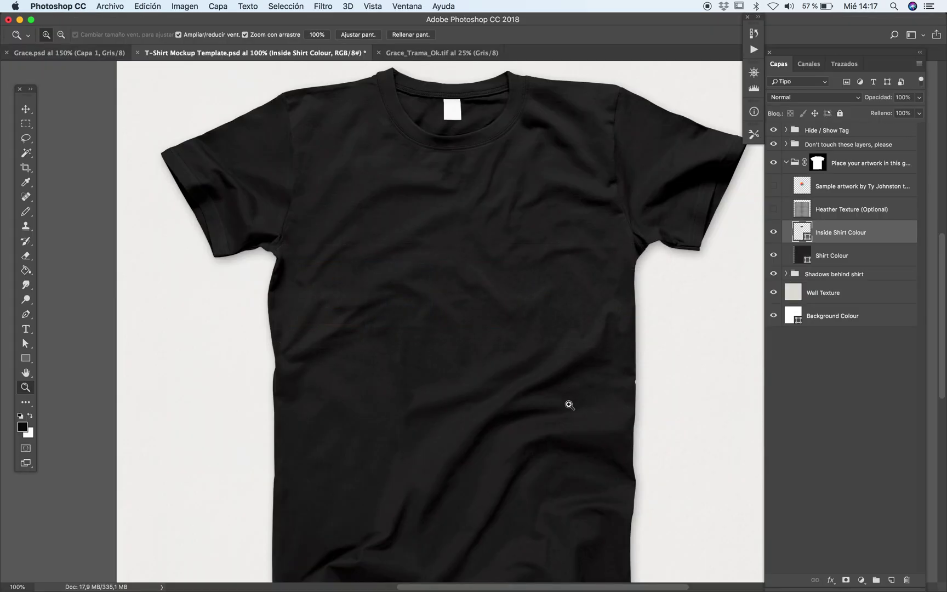
key(super+v)
click(552, 260)
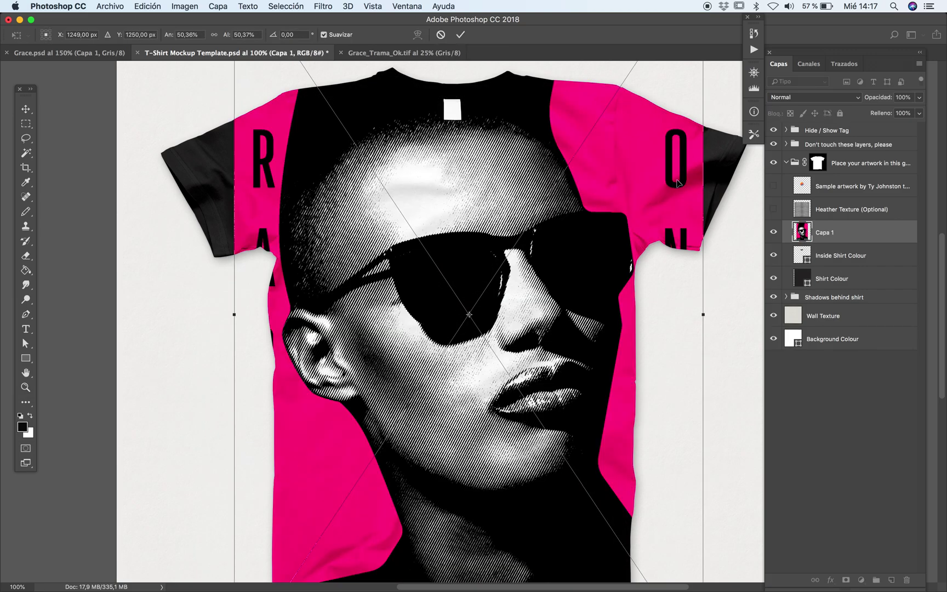
Scale the pasted poster to about 28.35% and place it on the shirt front at about X 1223 px, Y 1338.5 px
scroll(679, 183, up, 10)
drag(650, 161, 549, 306)
scroll(584, 485, down, 10)
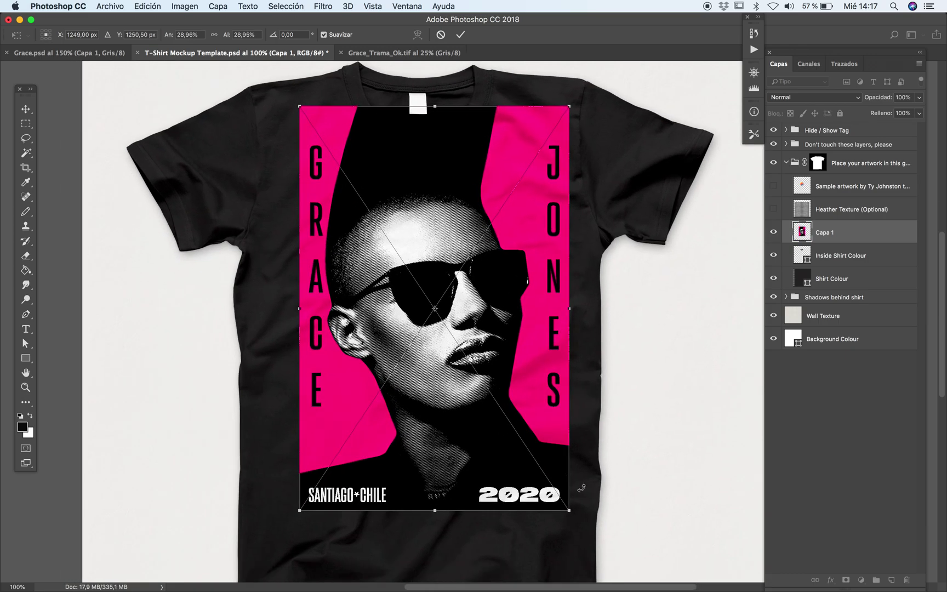
drag(567, 511, 564, 508)
drag(479, 453, 472, 478)
key(Return)
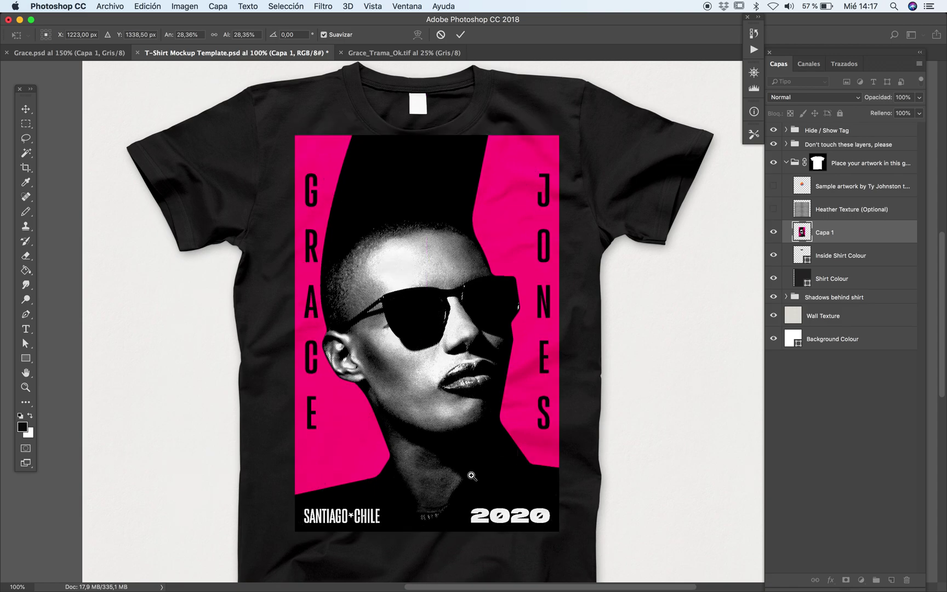
Blend the newly pasted poster layer Capa 1 into the shirt with the Trama mode
key(z)
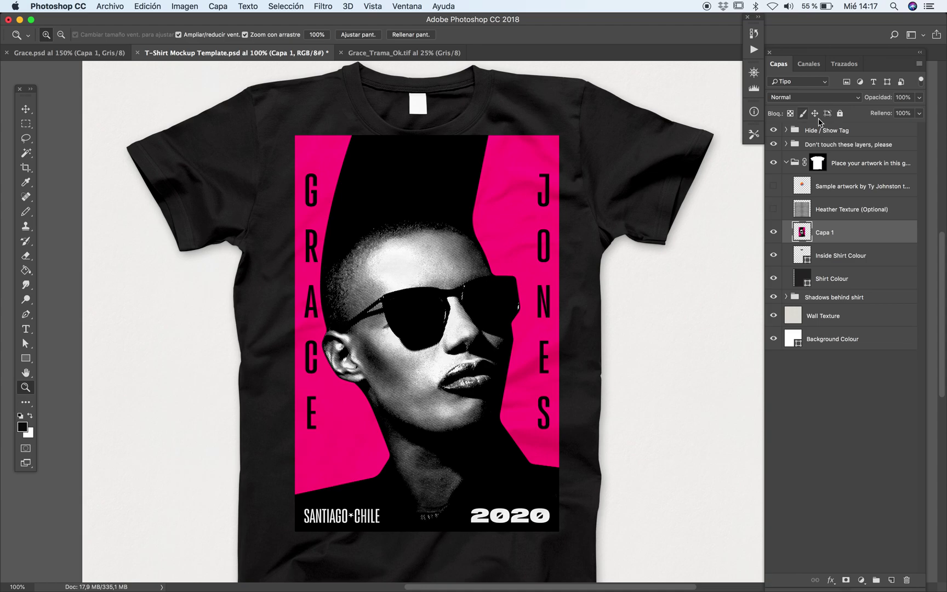
click(789, 98)
click(782, 178)
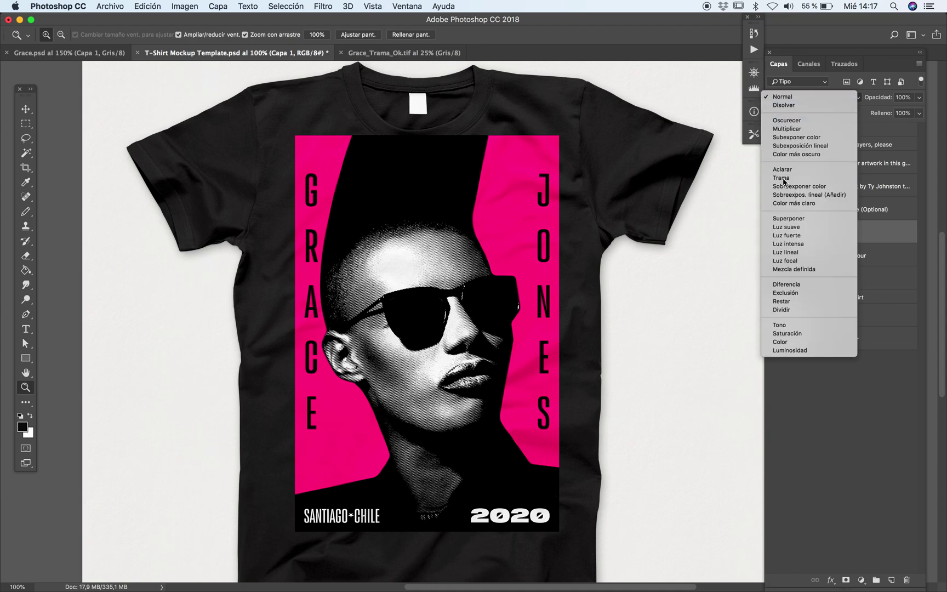
Examine the poster print on the T-shirt, both as a whole and close up on the face's halftone lines
alt+click(431, 389)
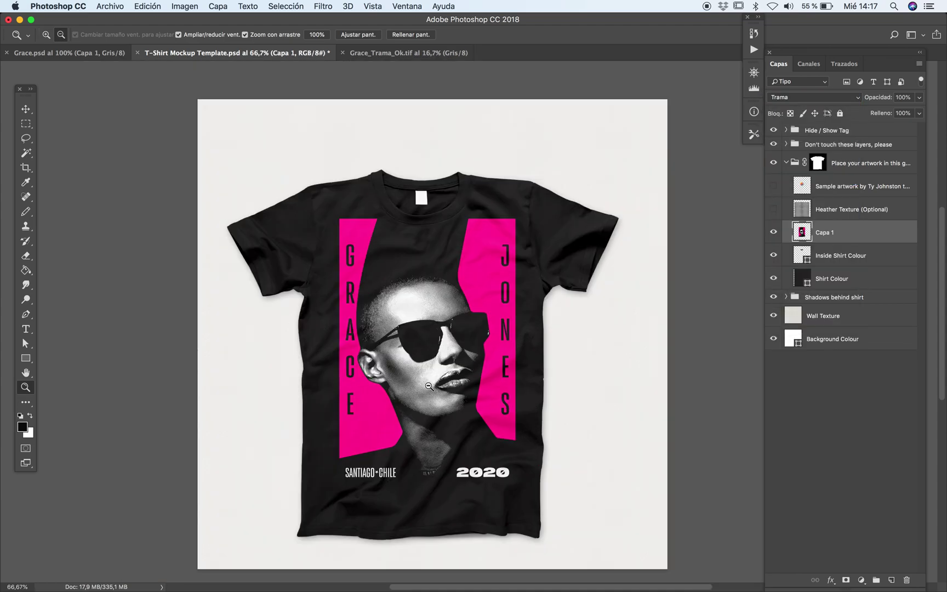
alt+click(431, 389)
click(431, 373)
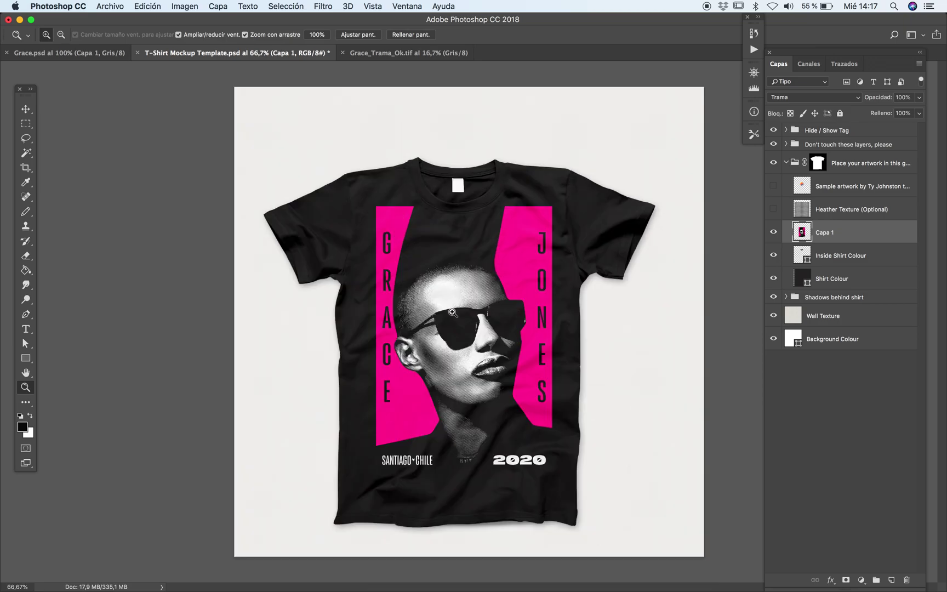
click(436, 375)
scroll(436, 375, up, 3)
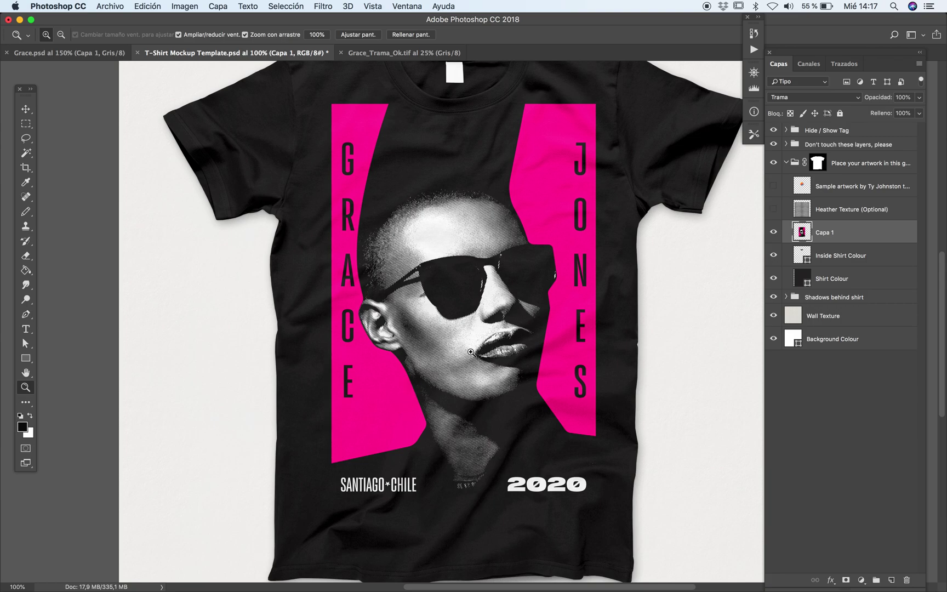
click(443, 334)
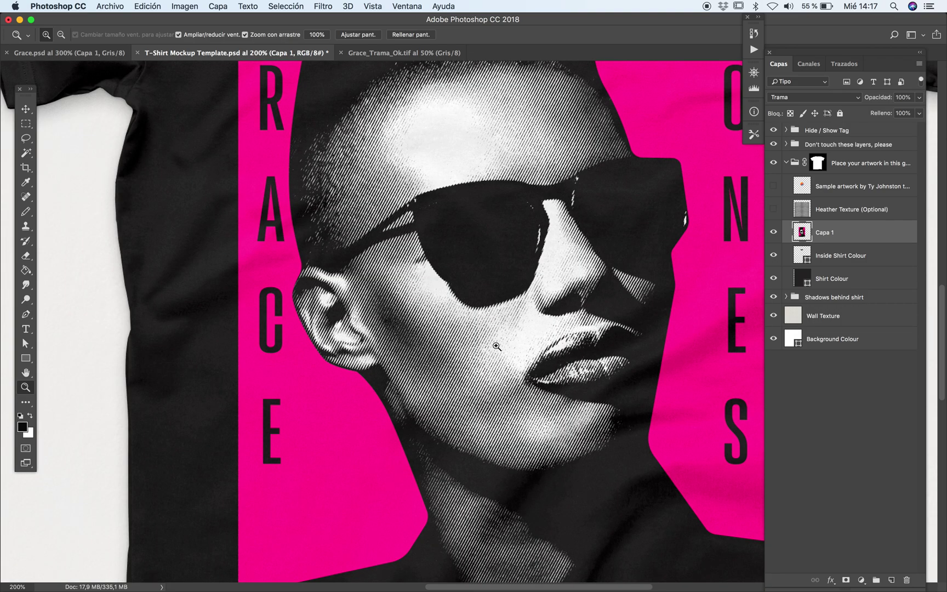
alt+click(486, 347)
alt+click(491, 351)
scroll(471, 351, right, 3)
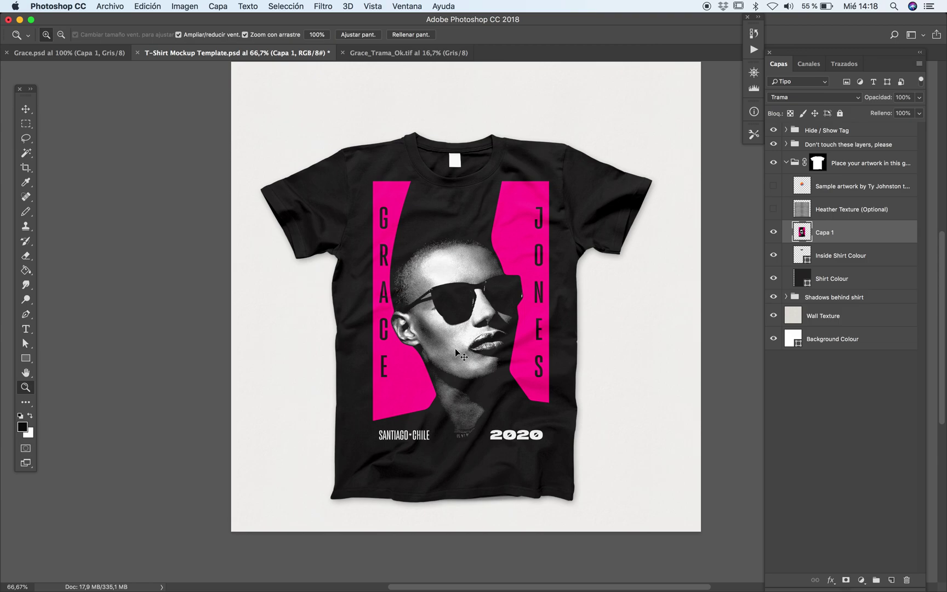
Start a Save for Web export of the mockup, choose JPEG as the format and check the print in the preview
key(super+s)
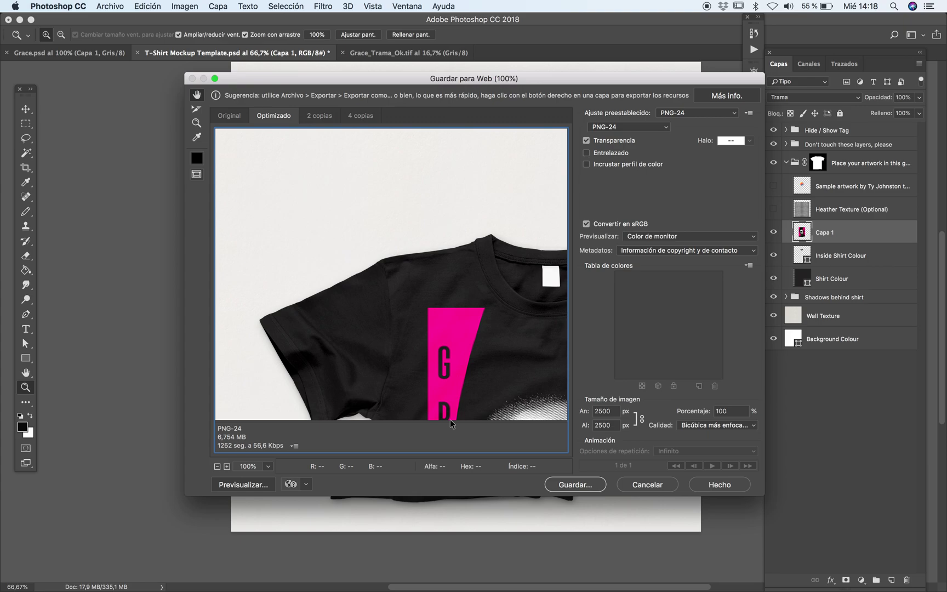
click(625, 126)
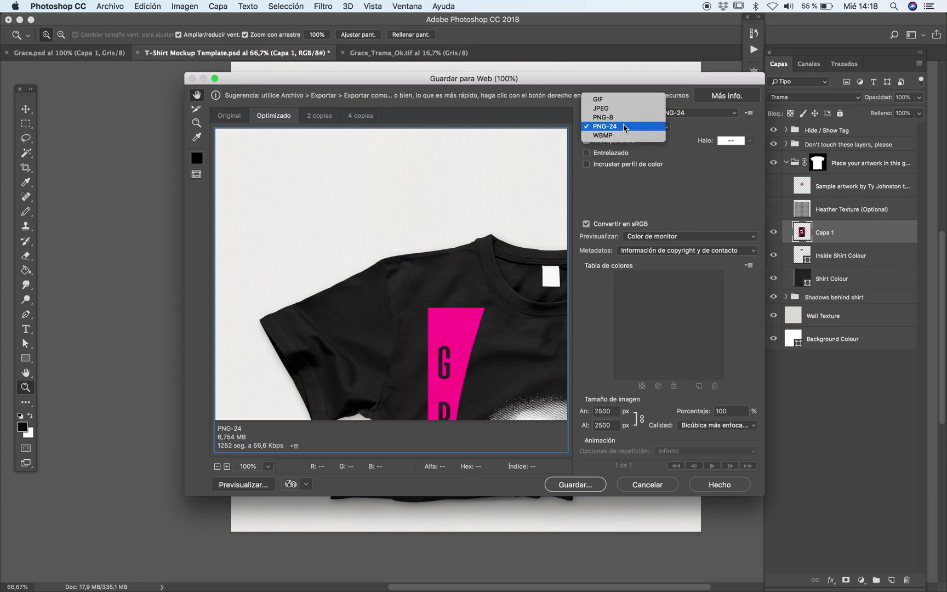
click(616, 108)
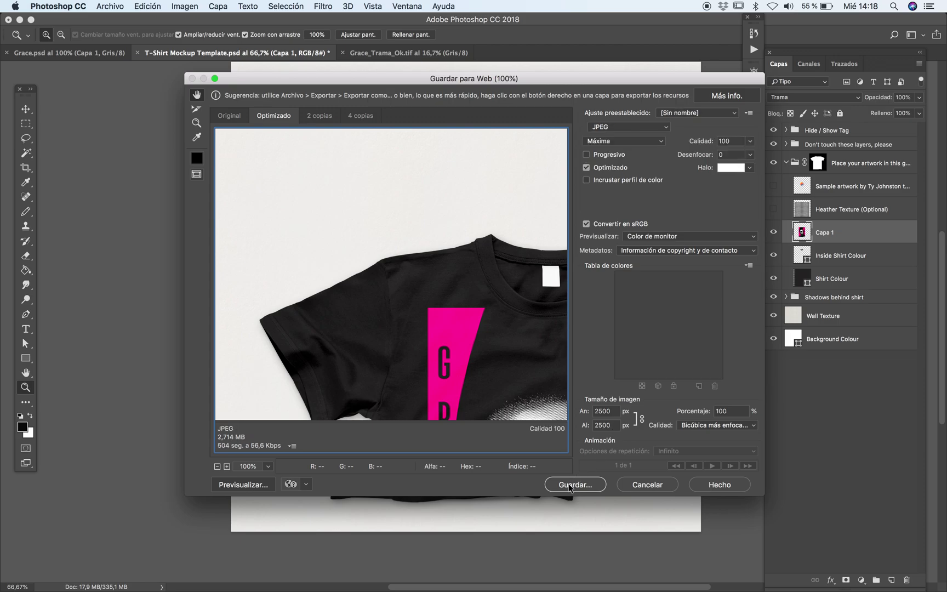
drag(474, 298, 439, 253)
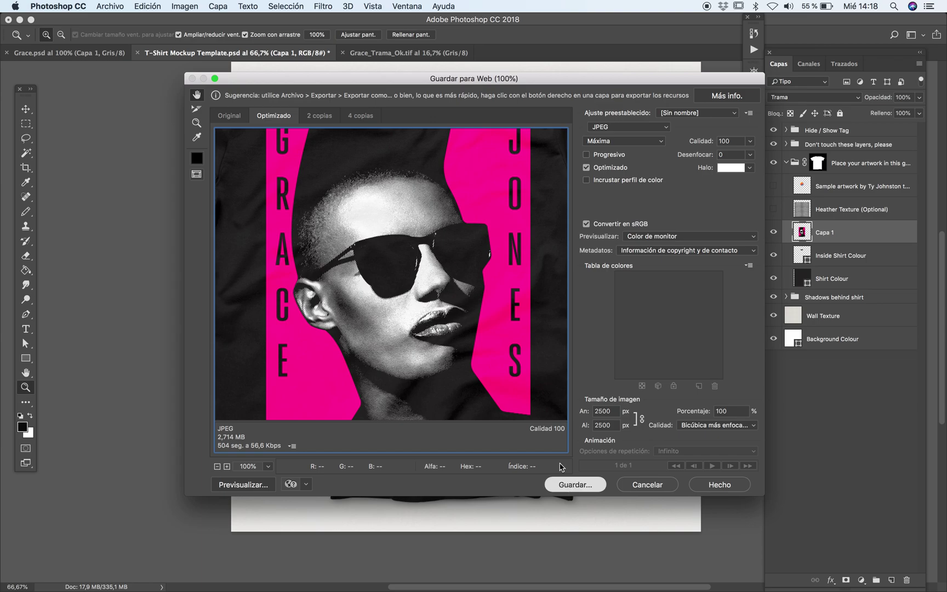
Save the exported mockup image in the recent U2 folder as Grace_Mockup_Camiseta.jpg
click(567, 484)
click(450, 181)
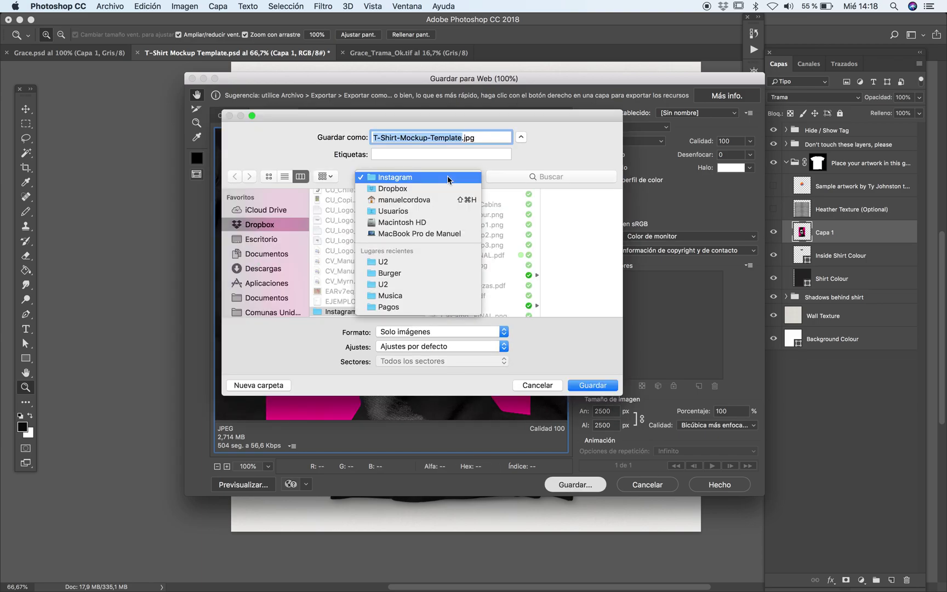
click(431, 262)
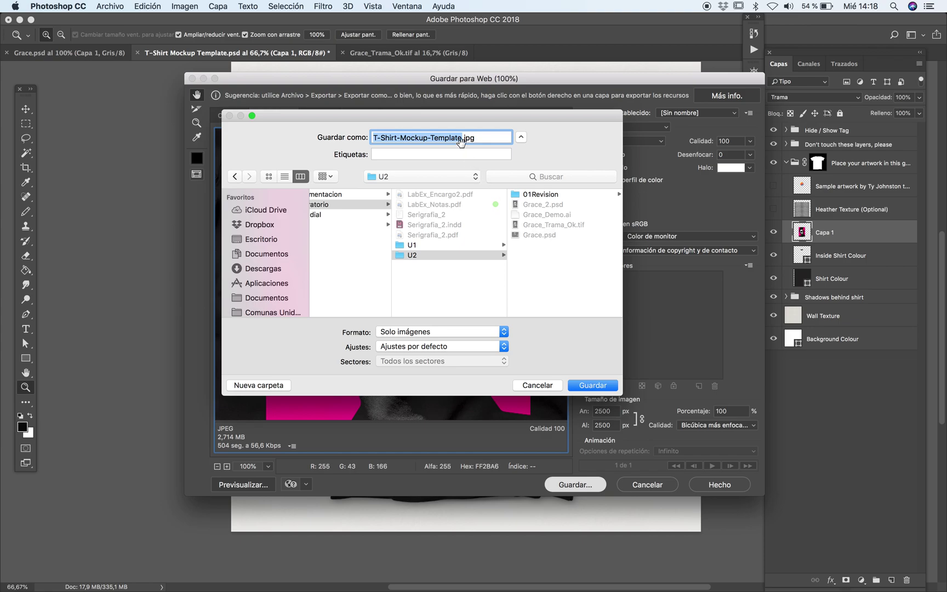
click(460, 139)
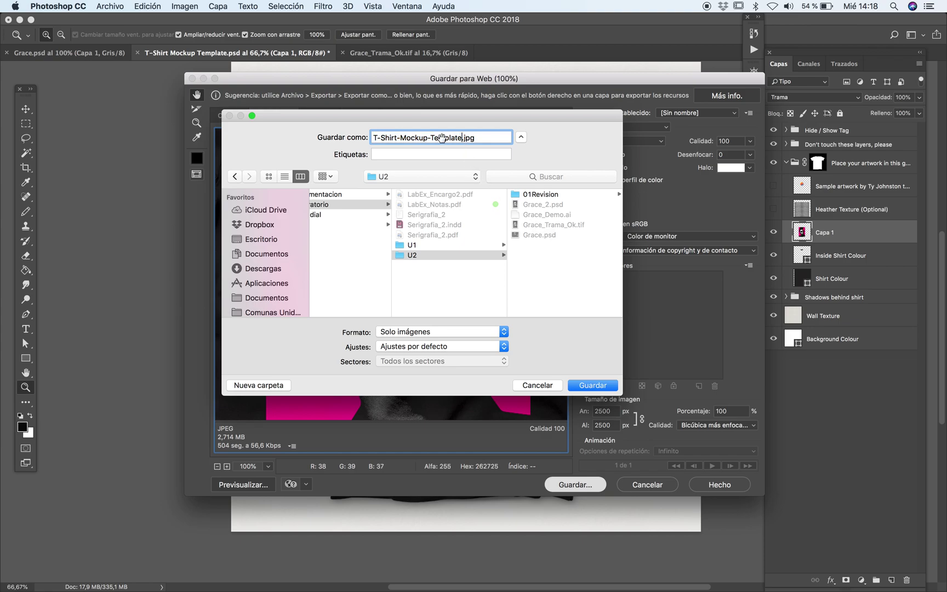
drag(401, 139, 349, 124)
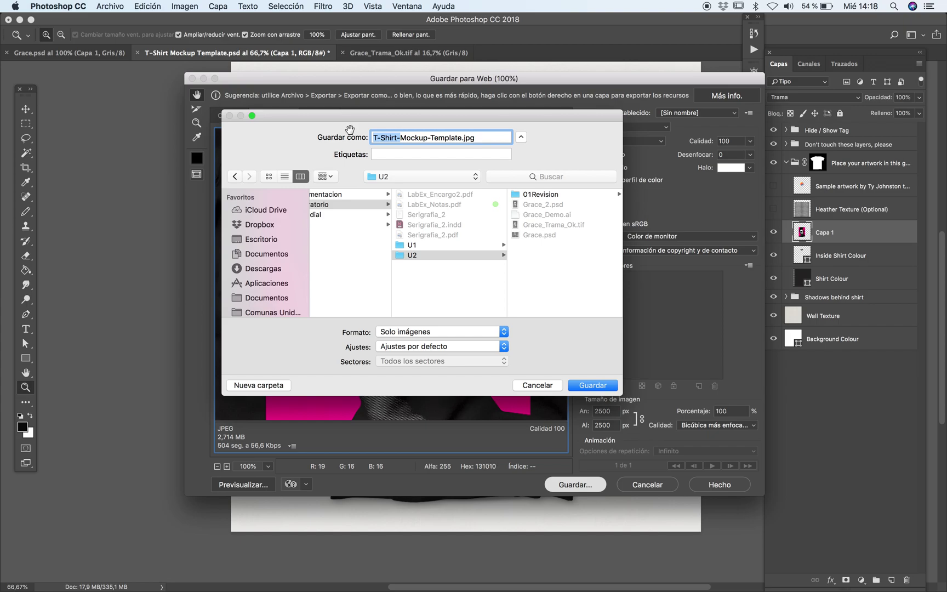
text(Grace_)
double_click(456, 139)
key(BackSpace)
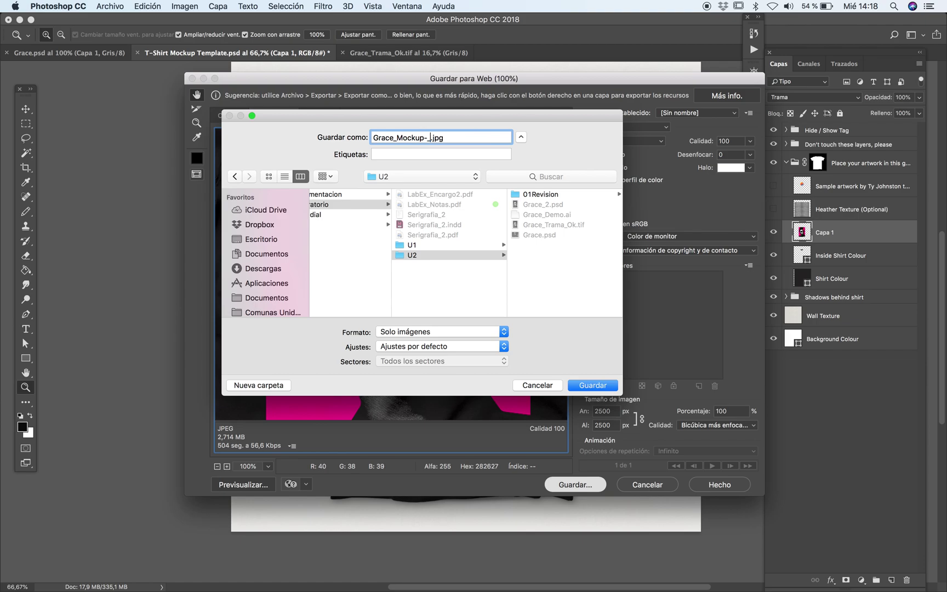
key(BackSpace)
key(BackSpace)
text(_Camiseta)
click(594, 385)
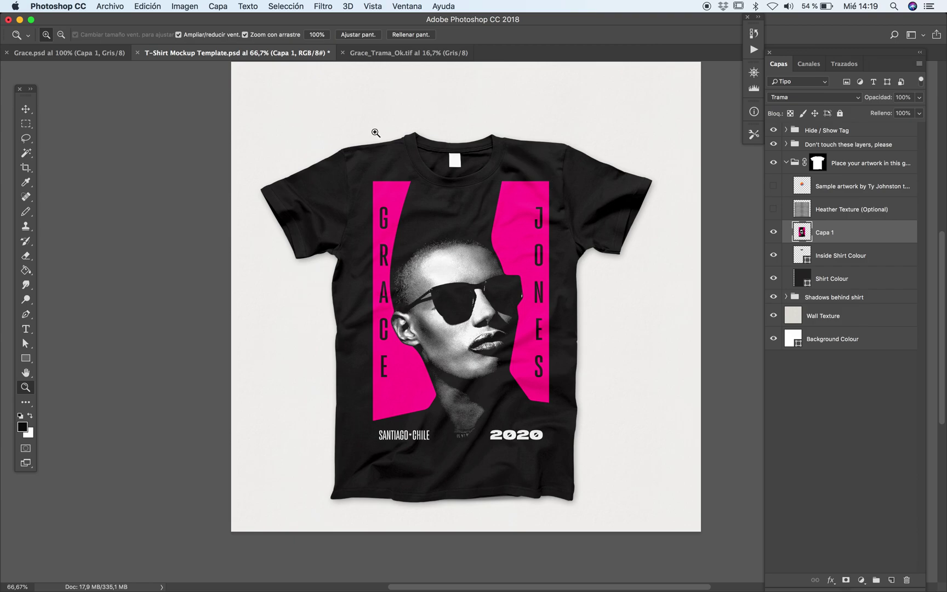
Switch to Illustrator and duplicate the poster artboard with its artwork beside the original
key(super+Tab)
click(617, 443)
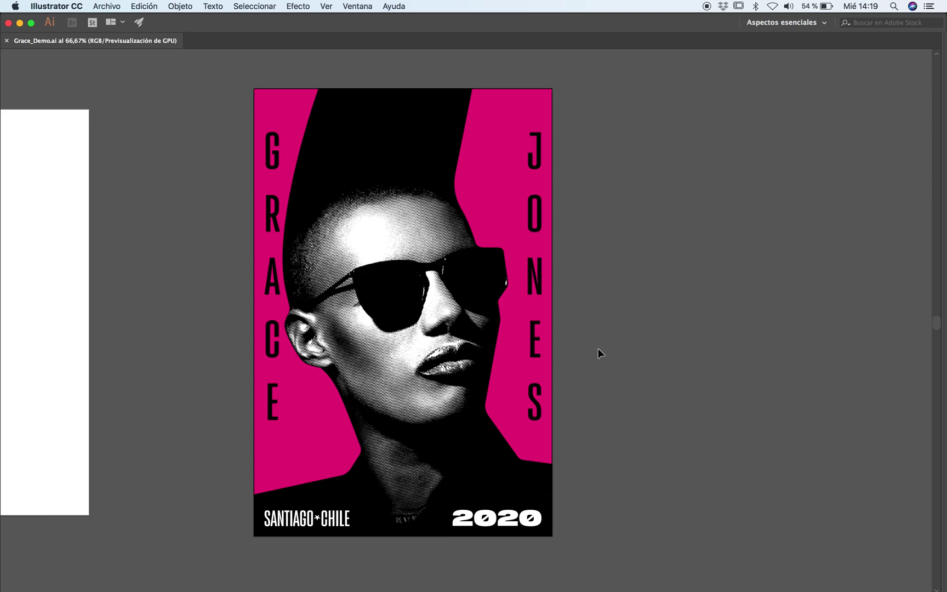
key(Tab)
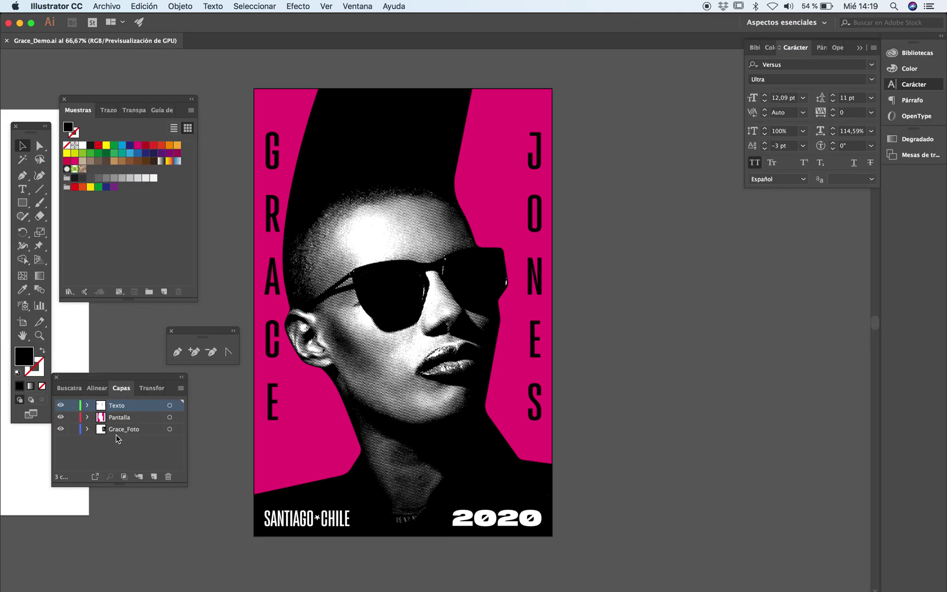
click(22, 323)
drag(306, 454, 660, 467)
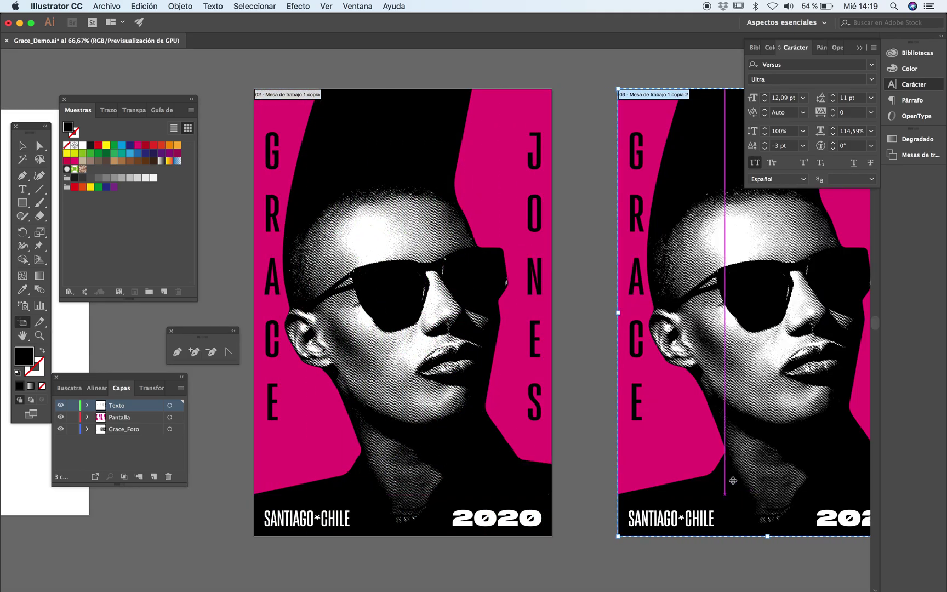
scroll(630, 466, right, 10)
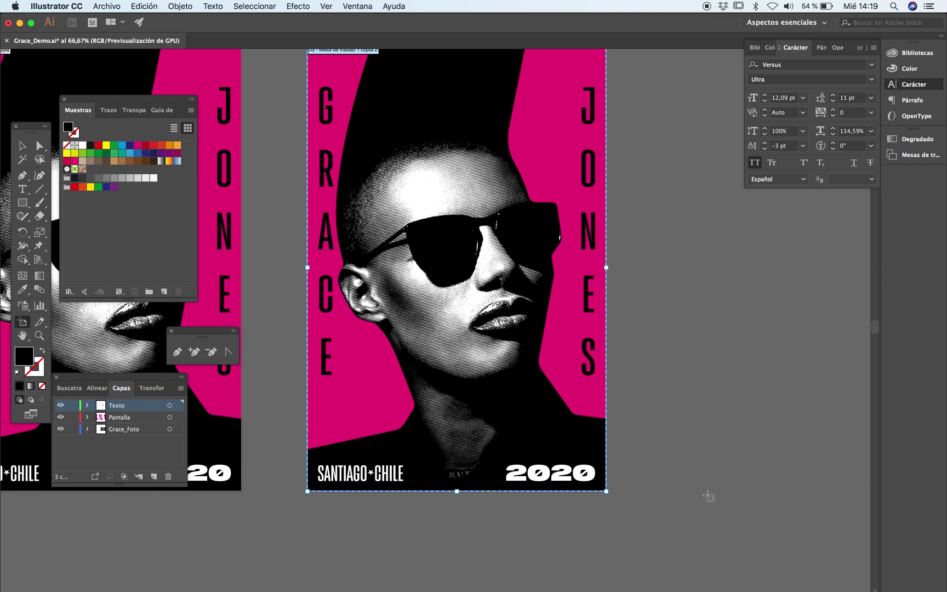
key(v)
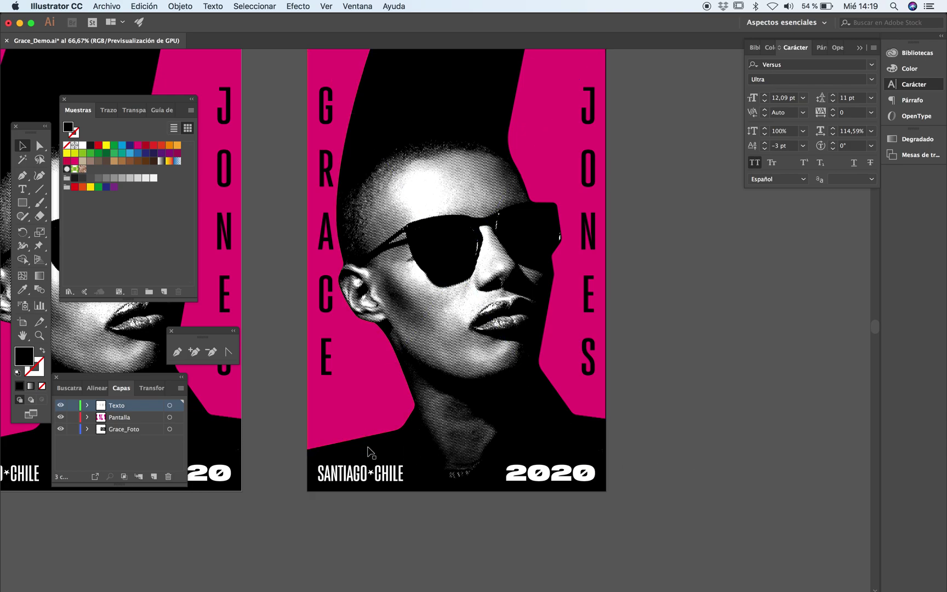
Unite the vertical GRACE JONES lettering on the duplicated poster with Pathfinder
scroll(387, 420, up, 1)
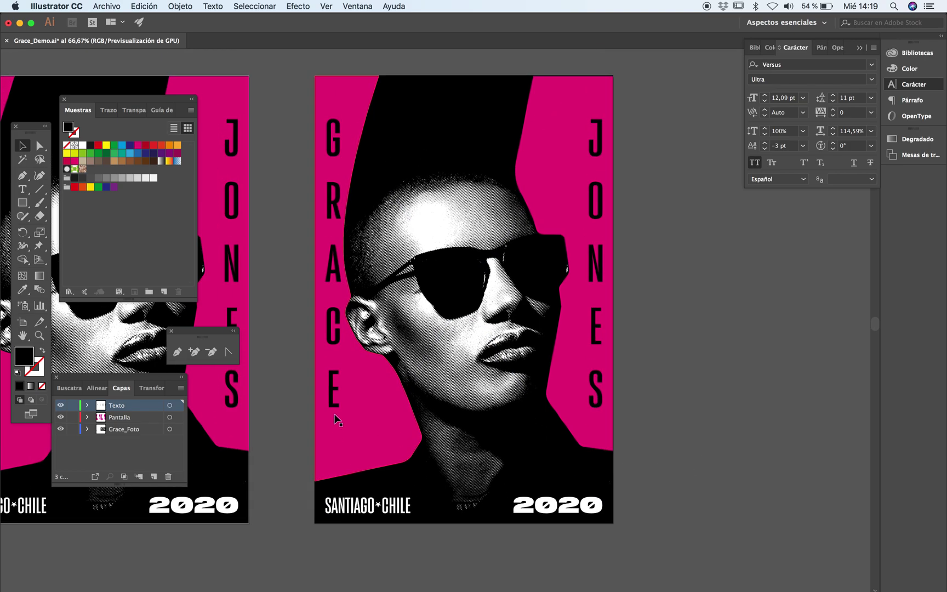
click(332, 400)
key(a)
click(589, 426)
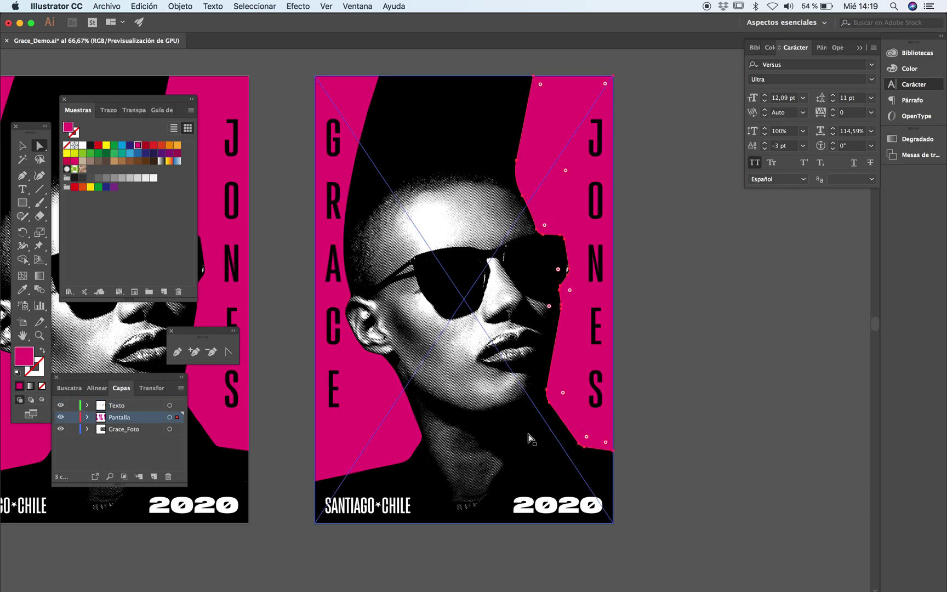
key(v)
click(342, 460)
click(263, 483)
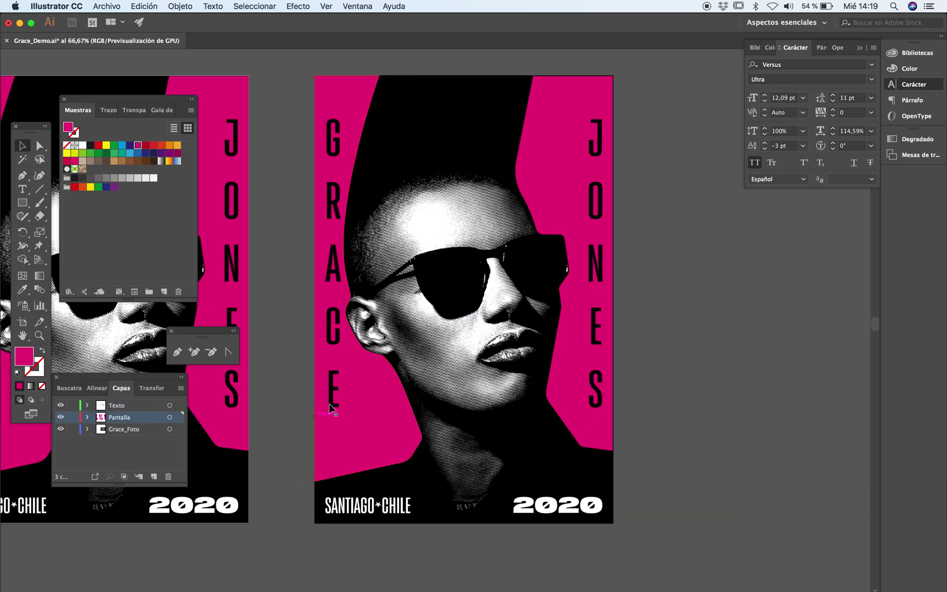
click(333, 395)
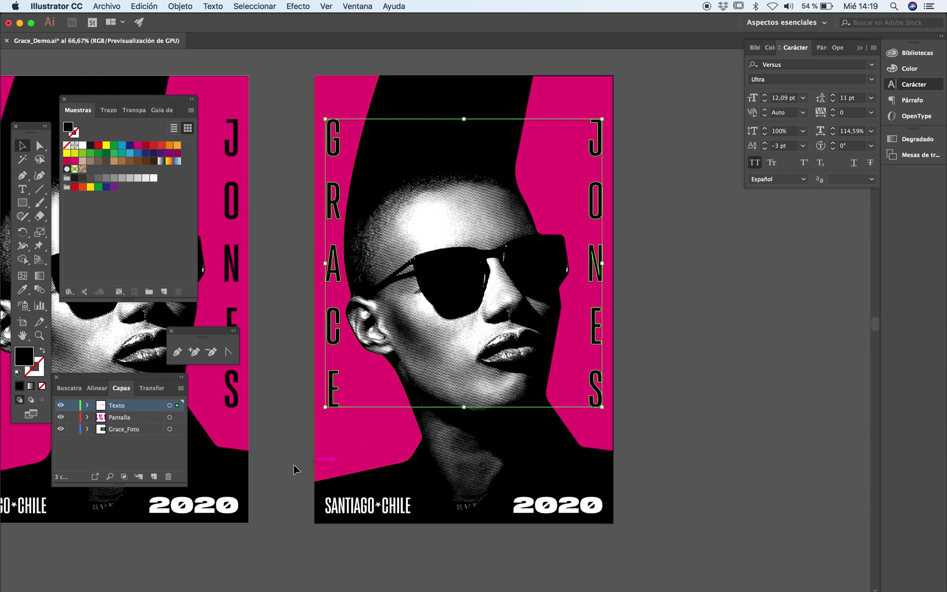
click(69, 387)
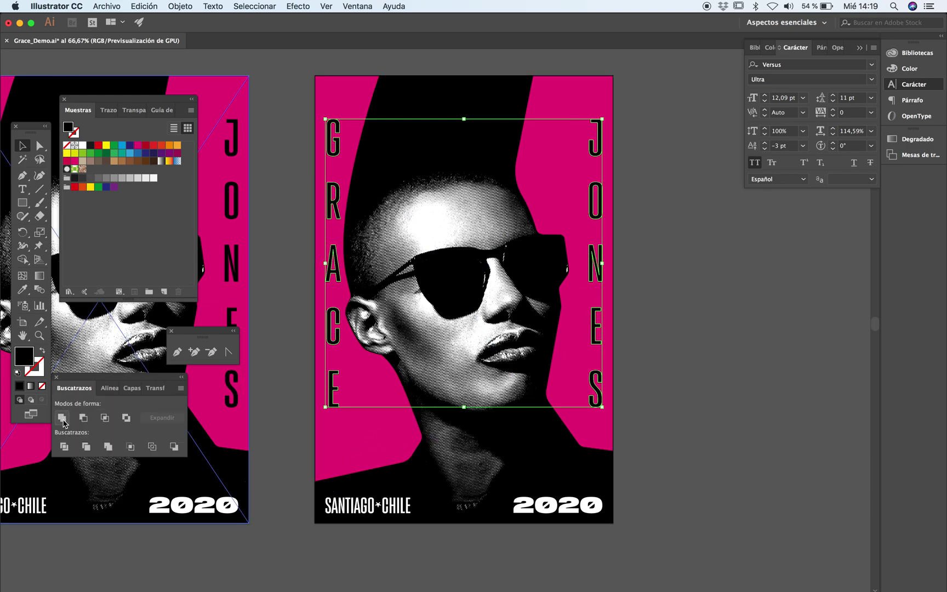
click(62, 418)
click(707, 455)
click(333, 389)
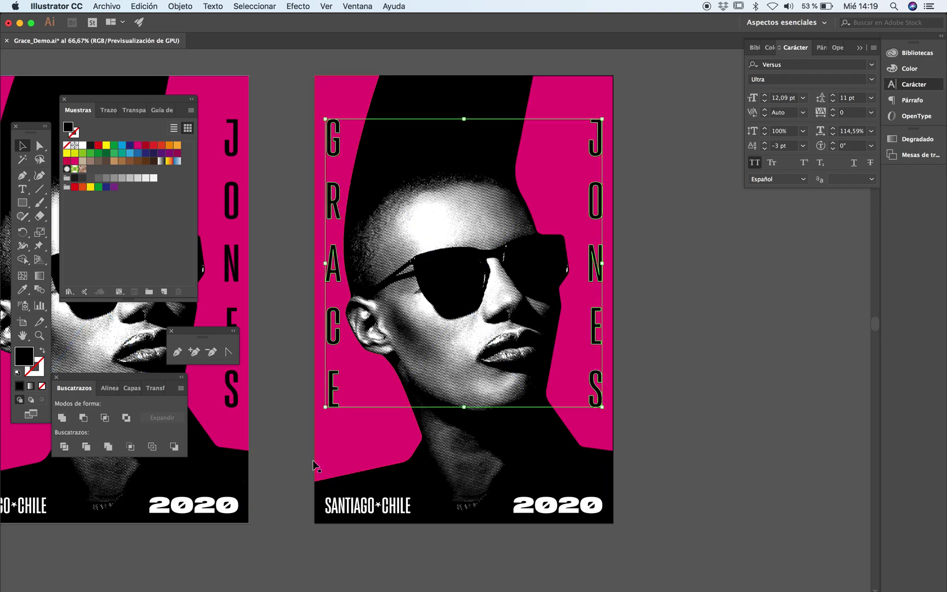
Subtract the GRACE letters from the magenta shape behind them on the duplicated poster with Minus Front
click(351, 405)
click(362, 425)
key(a)
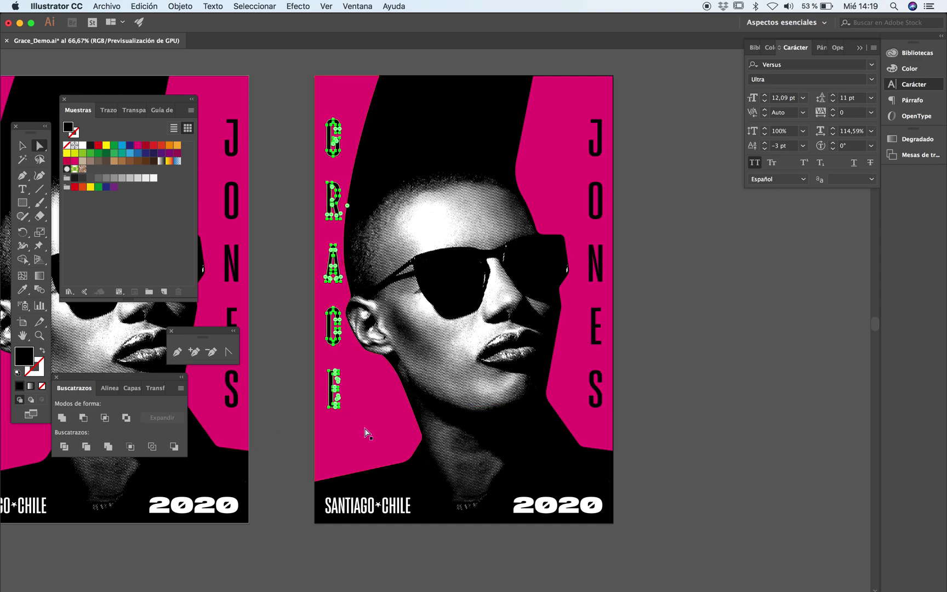
click(84, 419)
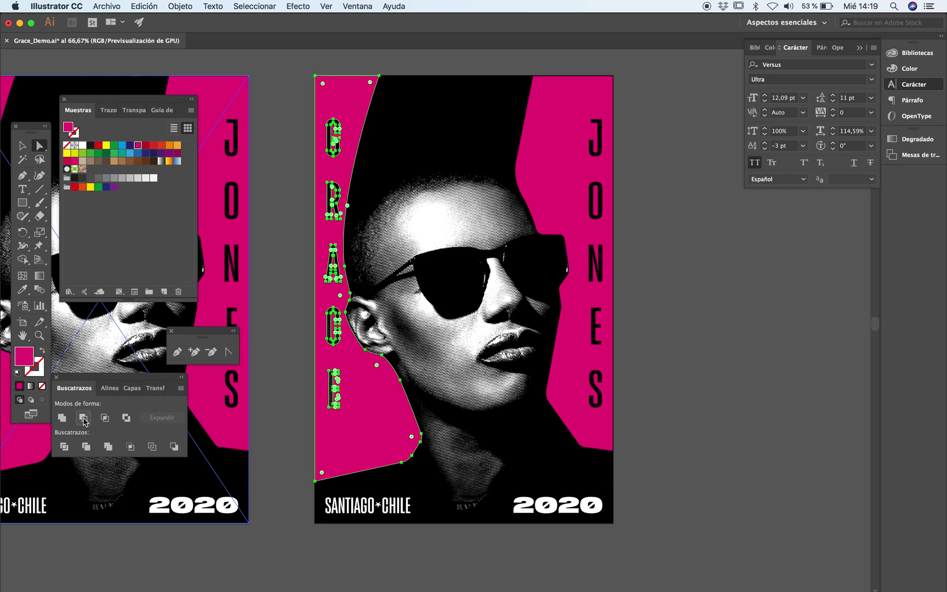
click(696, 421)
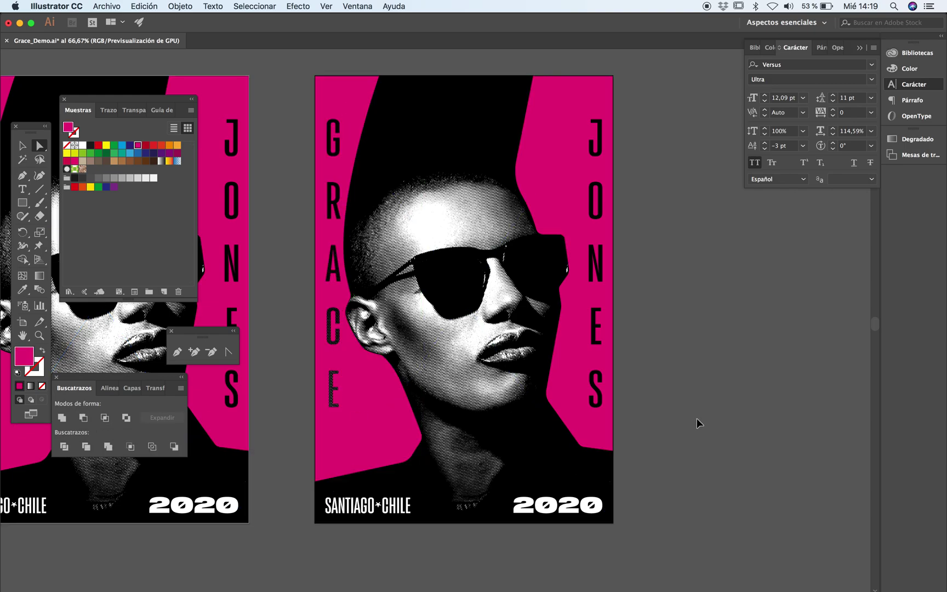
Cut the JONES letters out of the magenta shape on the face side of the duplicated poster with Minus Front
super+click(594, 398)
shift+click(570, 394)
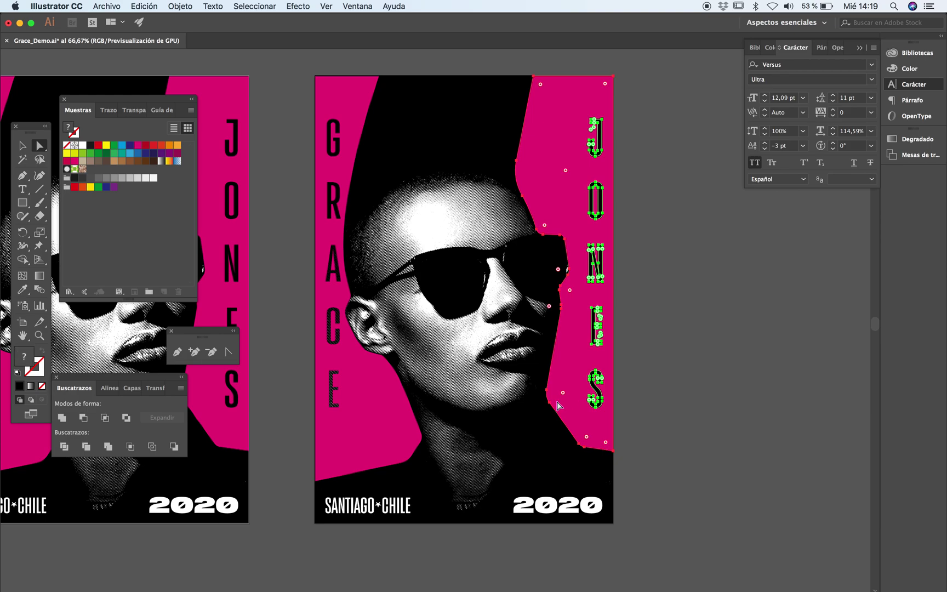
click(83, 419)
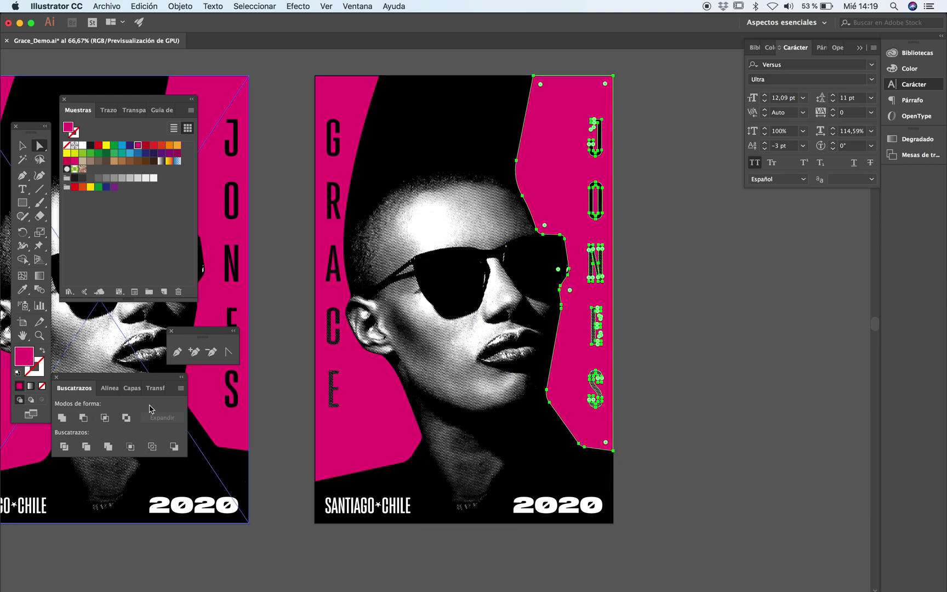
Examine the cut-out GRACE and JONES letters close up and across the duplicated poster for how the halftone shows through
key(z)
click(327, 348)
click(359, 347)
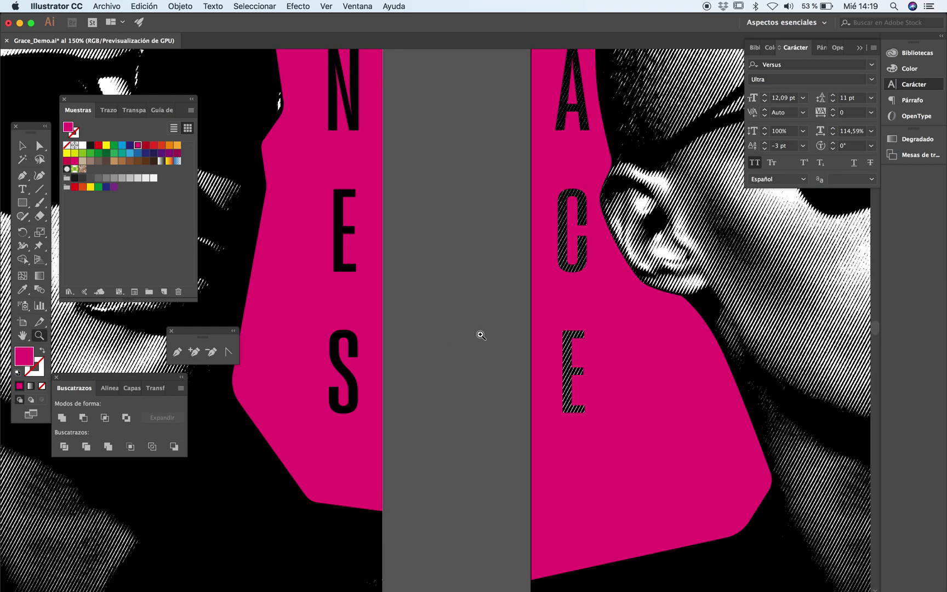
click(483, 239)
click(483, 252)
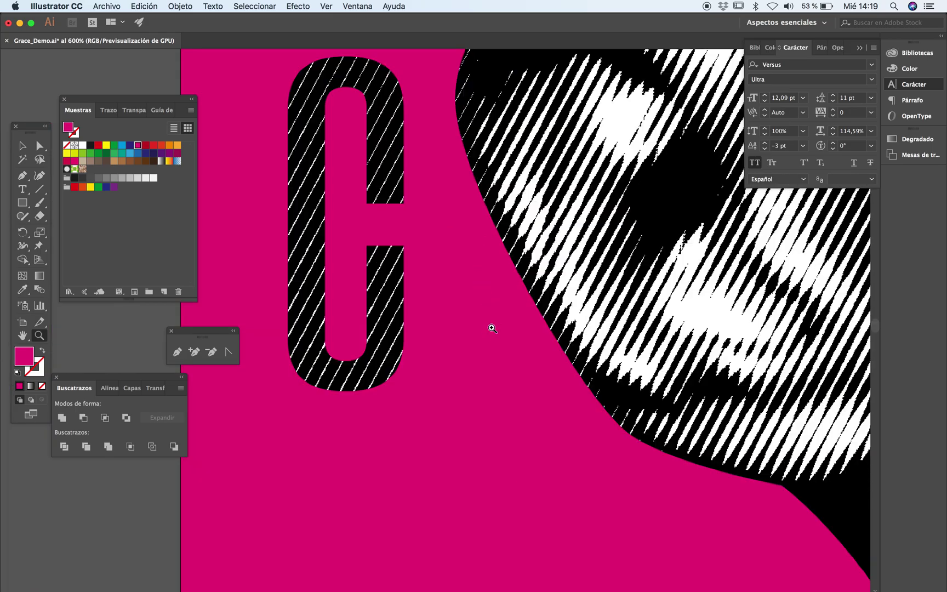
alt+click(490, 329)
alt+click(400, 345)
alt+click(405, 347)
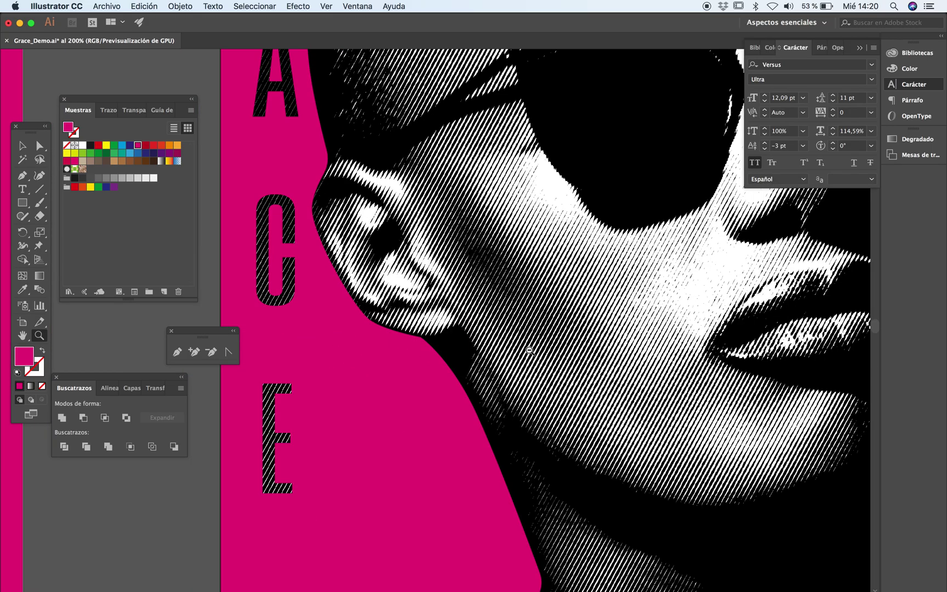
alt+click(438, 353)
alt+click(460, 363)
drag(426, 350, 450, 410)
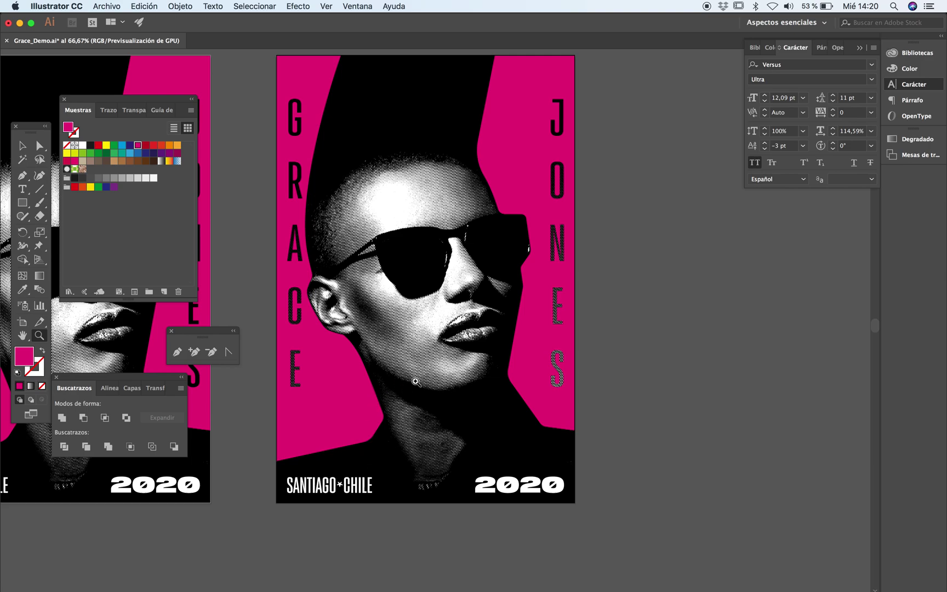
scroll(416, 381, up, 5)
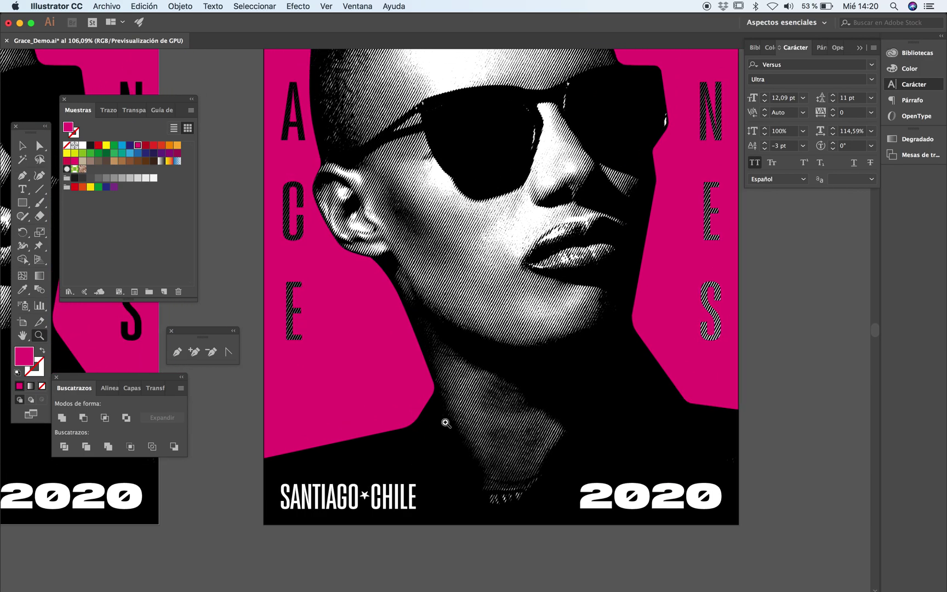
scroll(468, 365, up, 6)
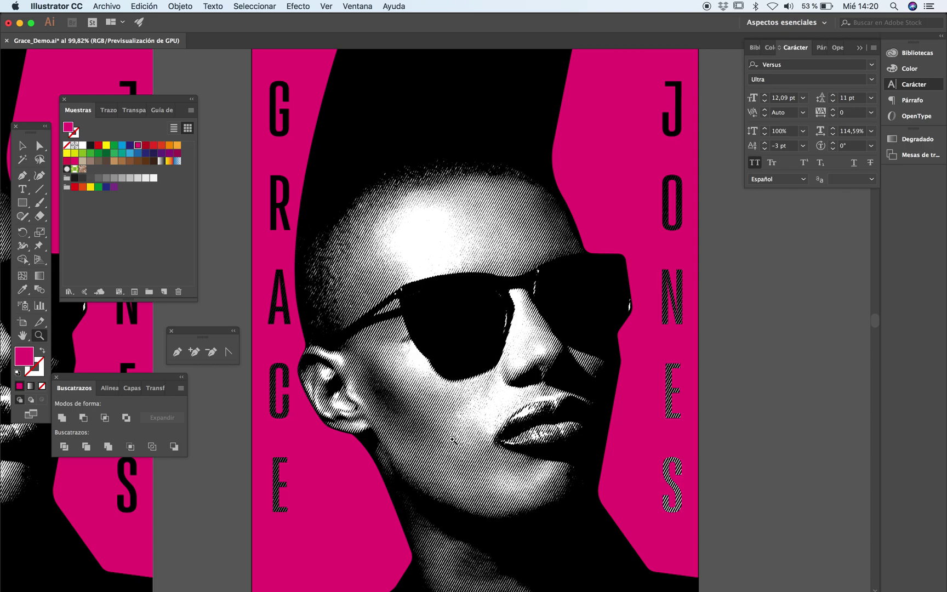
Switch to Photoshop, bring up Grace_Trama_Ok.tif and examine the halftone lines around the ear
key(super+Tab)
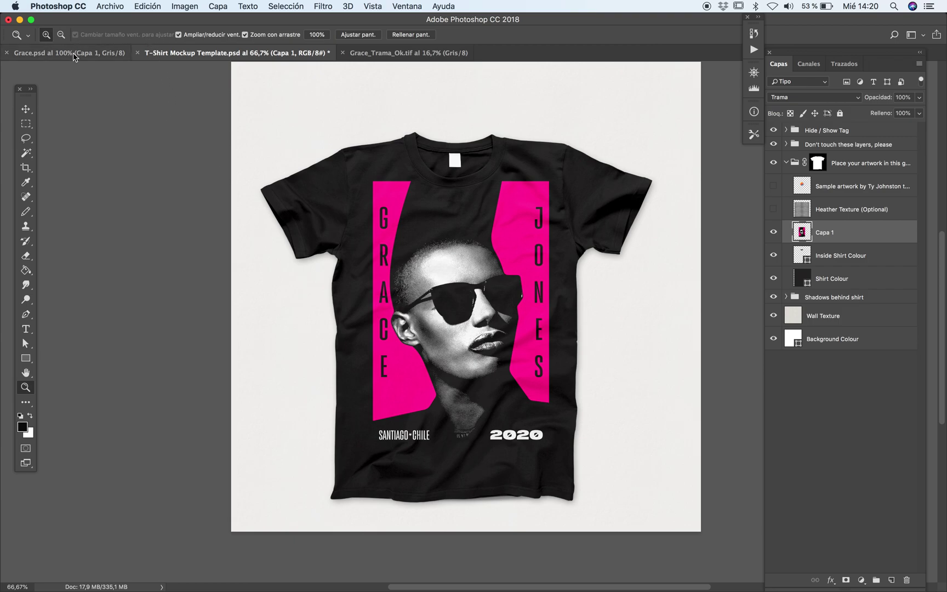
click(110, 6)
mouse_move(164, 62)
click(466, 53)
click(461, 357)
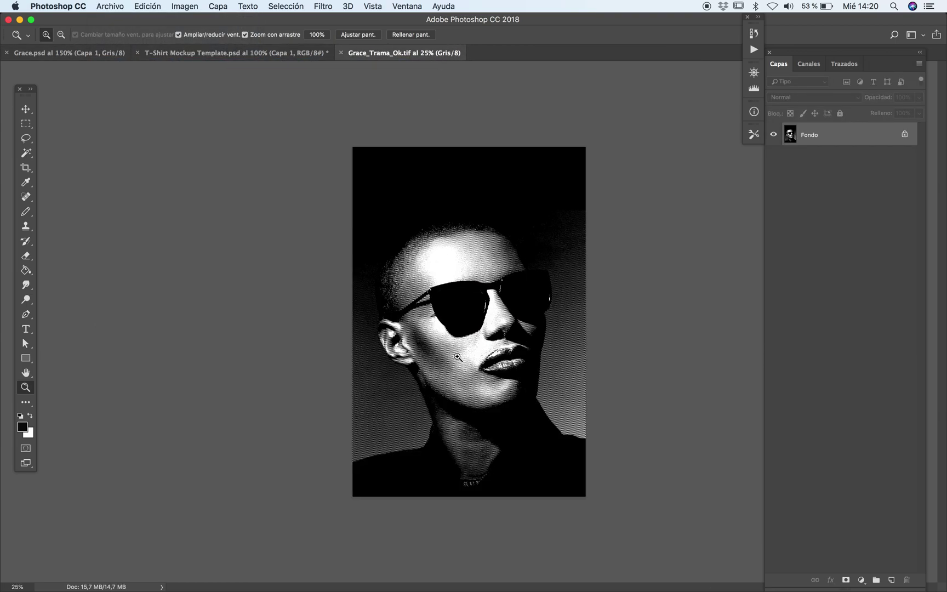
click(460, 356)
click(459, 356)
click(459, 356)
click(384, 387)
click(384, 386)
drag(341, 429, 411, 315)
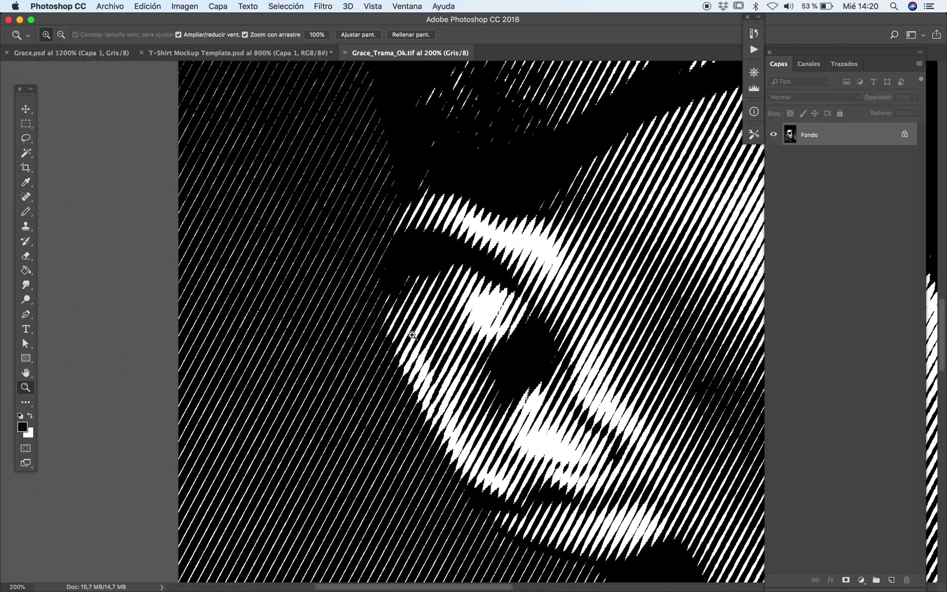
Examine the halftone edge above the ear in Grace_Trama_Ok.tif and return to the view of the whole image
key(p)
drag(397, 161, 447, 374)
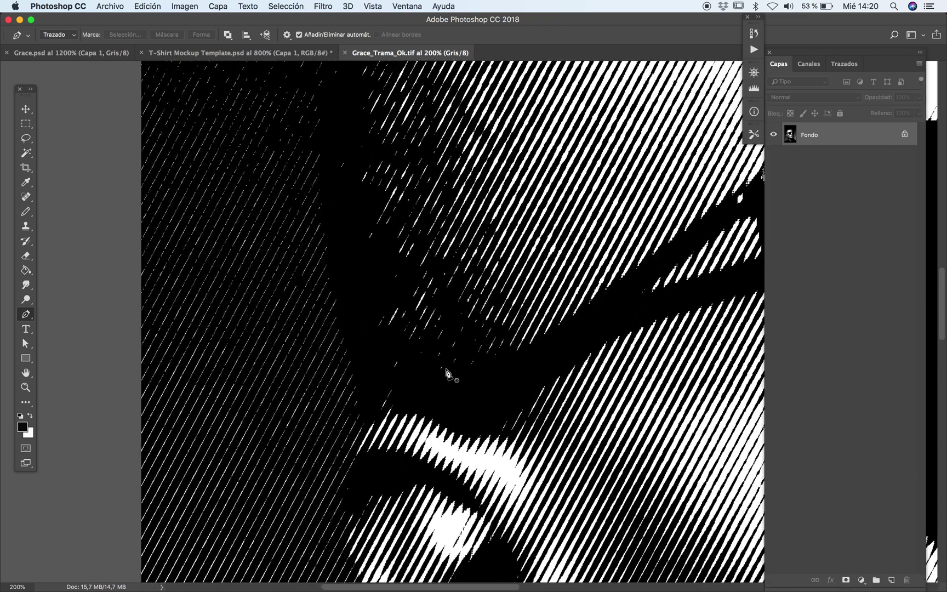
key(z)
alt+click(471, 380)
alt+click(471, 381)
alt+click(471, 380)
alt+click(471, 380)
drag(604, 426, 300, 336)
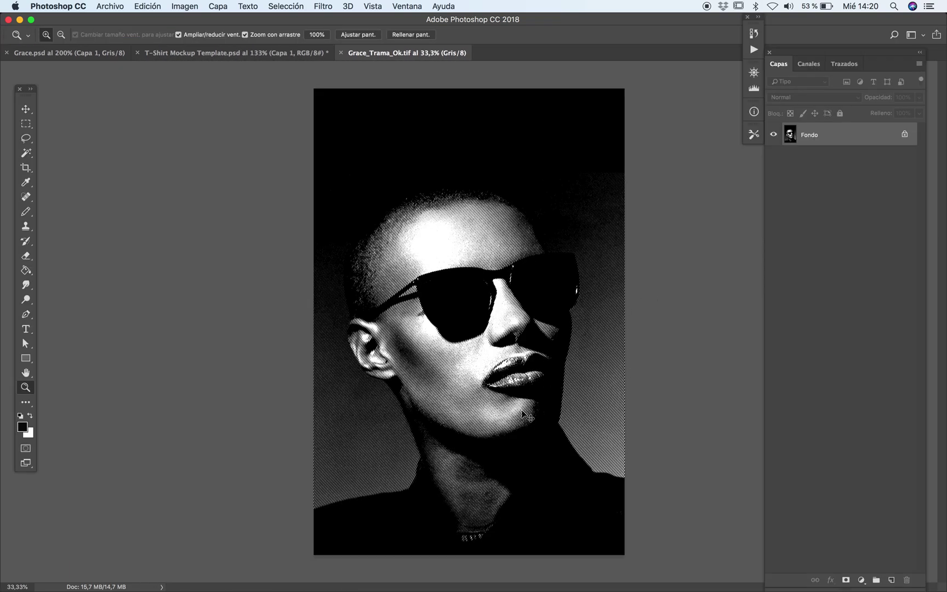
Switch to Illustrator, copy the magenta background shape of the original poster and return to Photoshop
key(super+Tab)
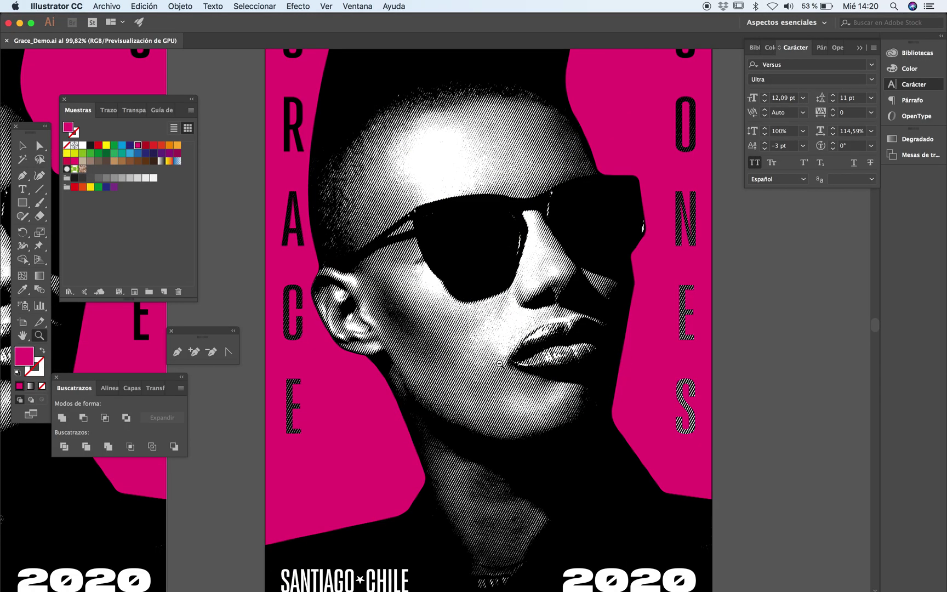
alt+click(502, 366)
alt+click(502, 366)
drag(427, 332, 463, 370)
key(v)
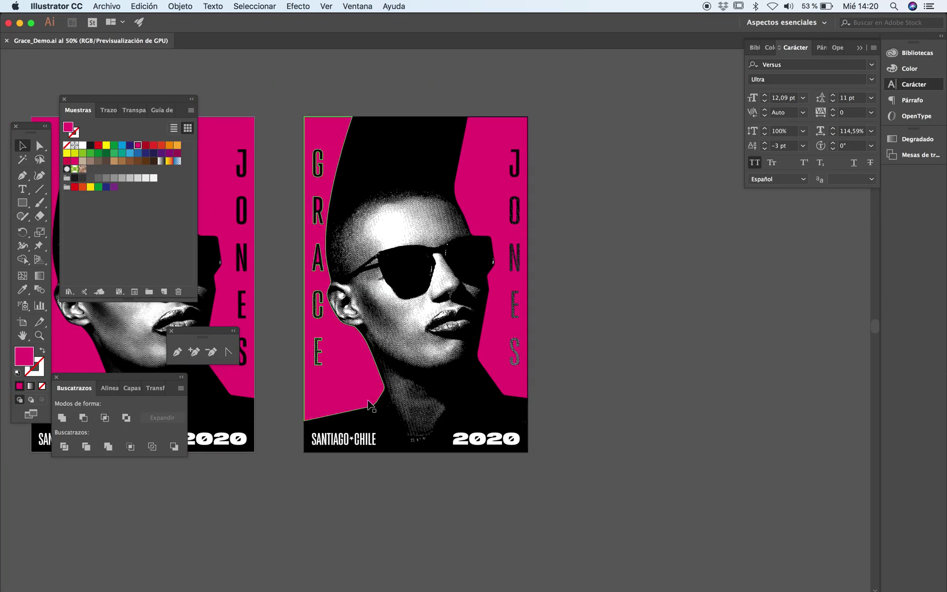
drag(339, 428, 710, 414)
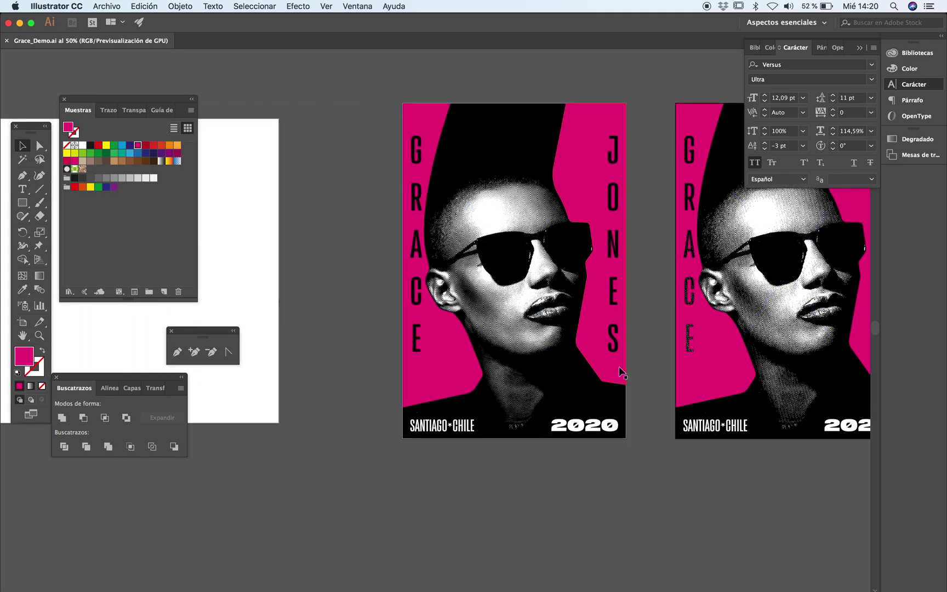
click(617, 378)
key(super)
key(super+Tab)
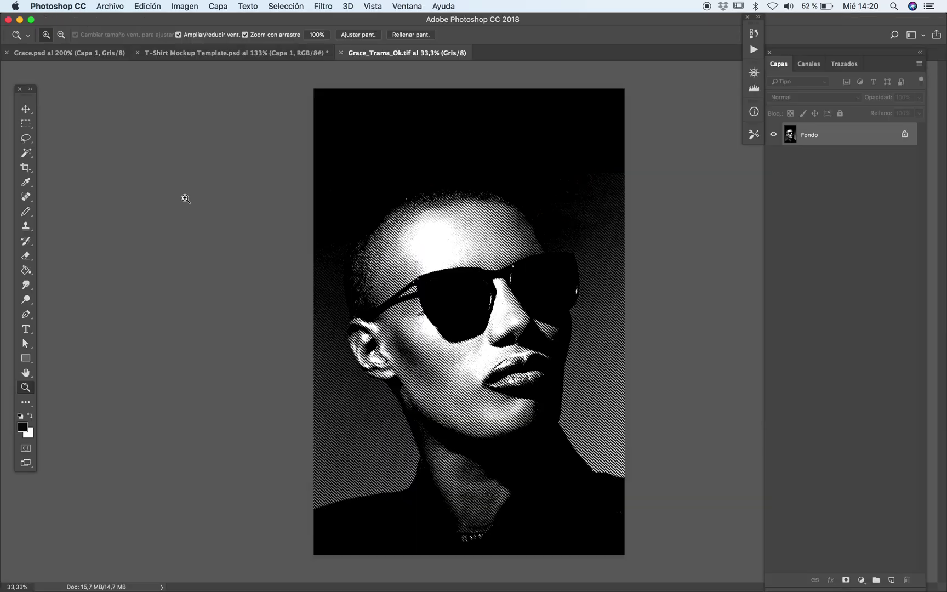
Paste the background shape onto a new layer in Grace_Trama_Ok.tif and place it flush with the image's top edge
key(super+v)
click(542, 253)
drag(597, 415, 603, 392)
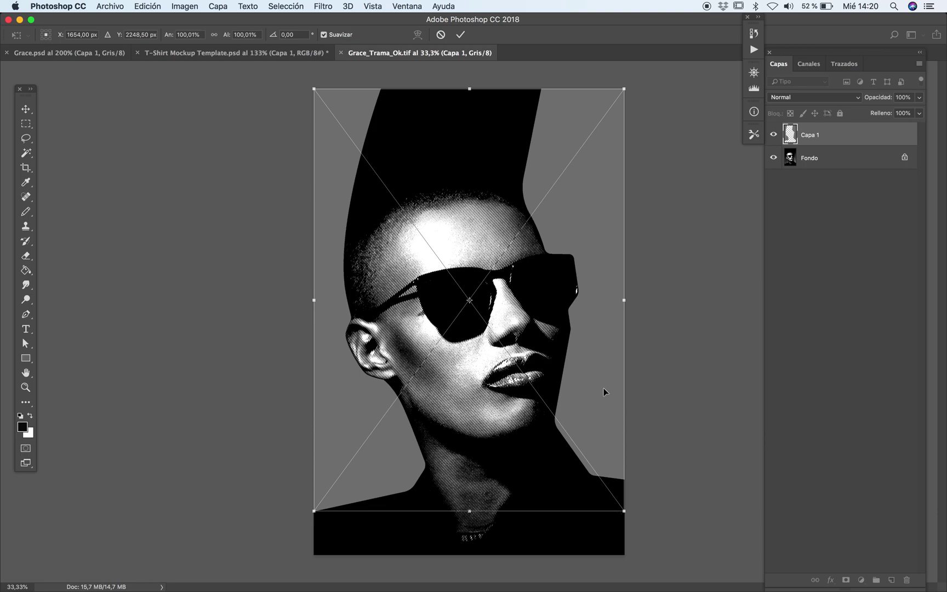
key(Return)
key(z)
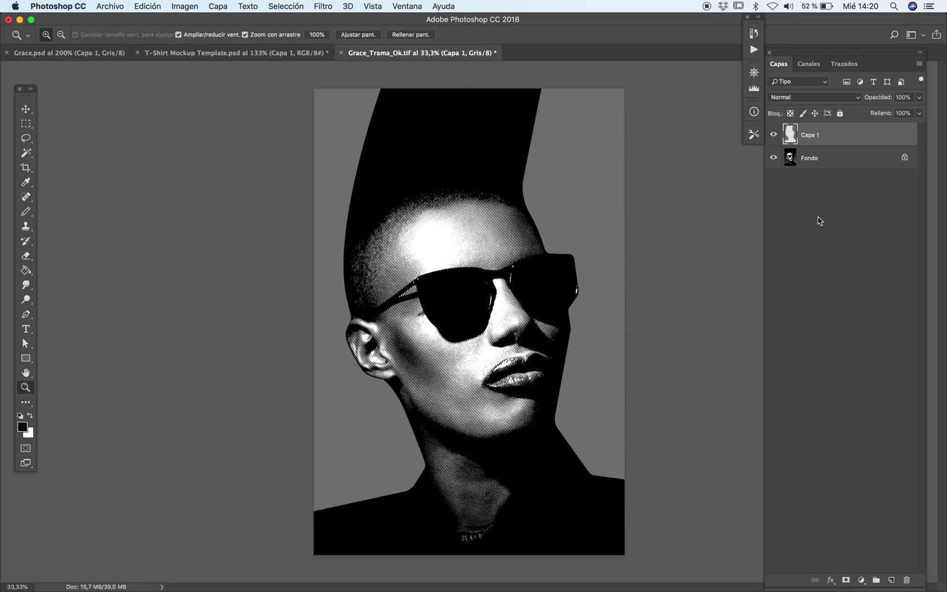
super+click(789, 134)
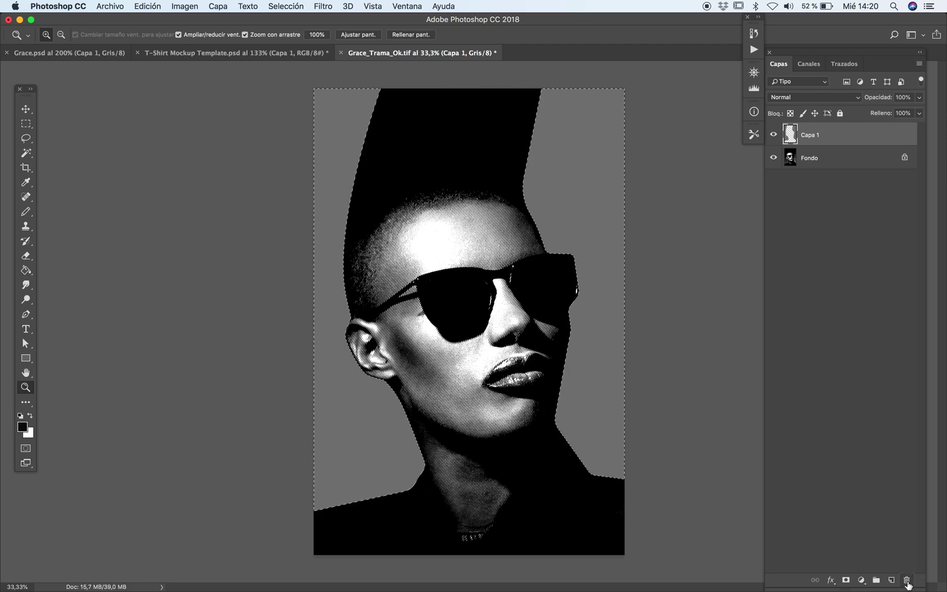
click(826, 162)
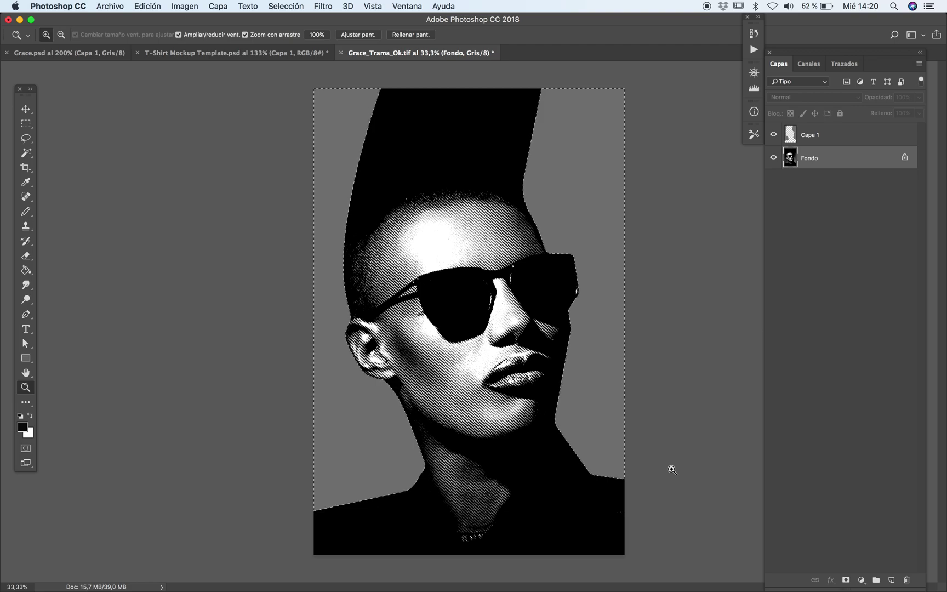
key(m)
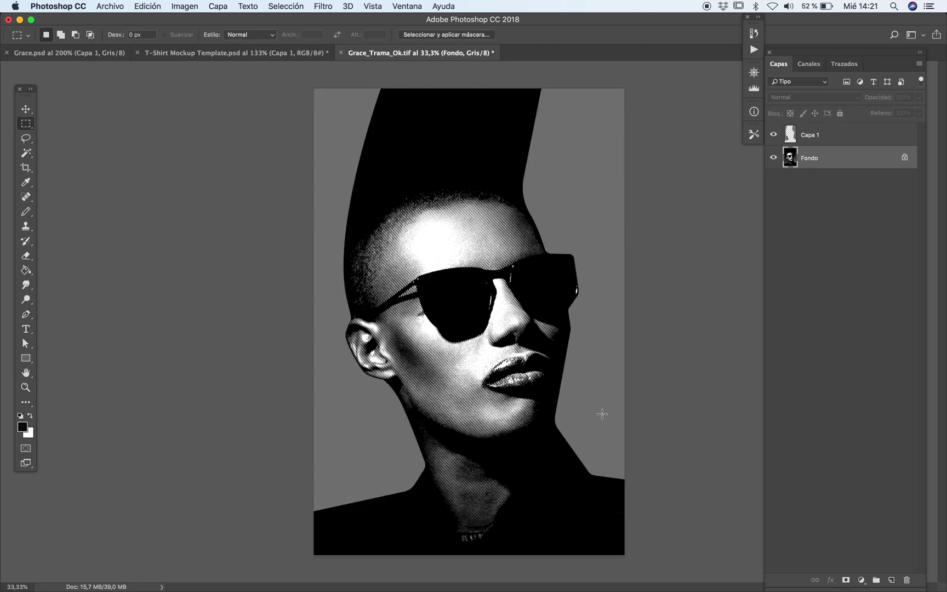
key(i)
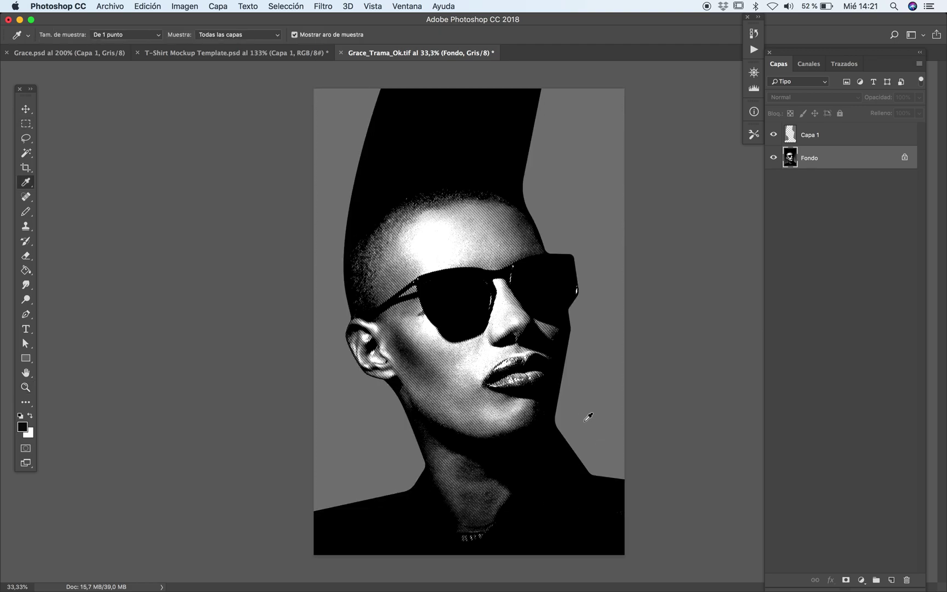
Load the pasted shape on Capa 1 as a selection and set the foreground colour to pure black, 000000
click(833, 143)
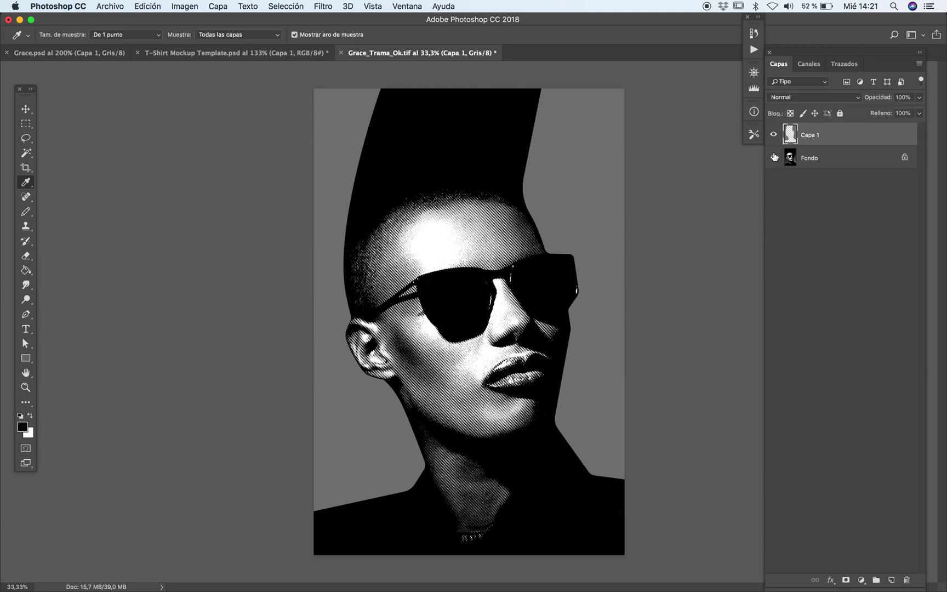
super+click(789, 135)
click(22, 426)
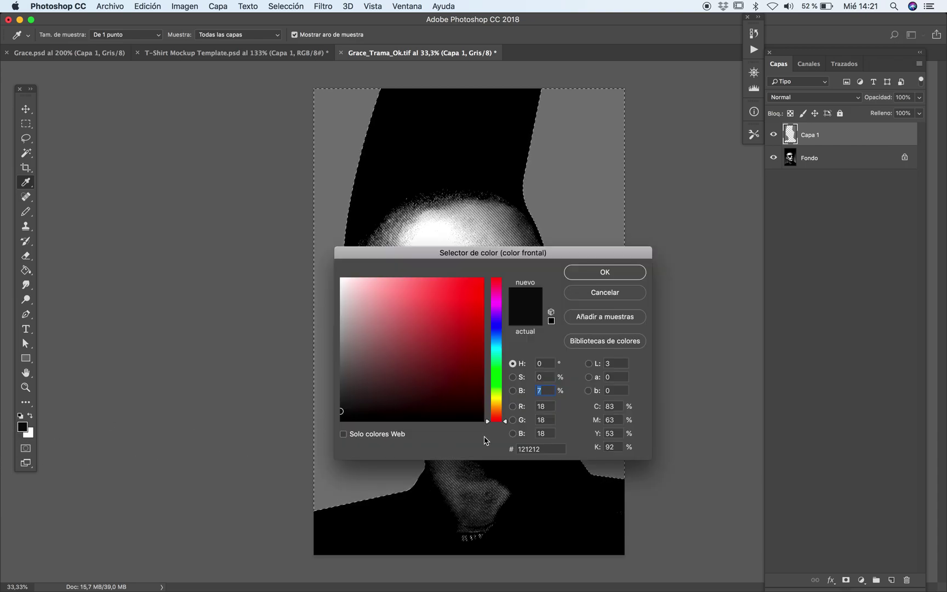
click(344, 419)
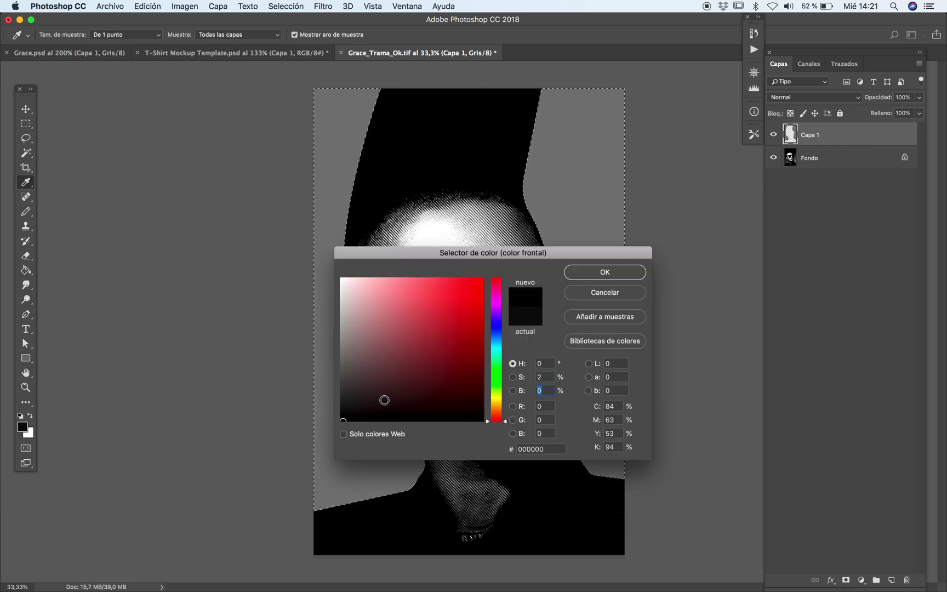
click(612, 271)
Fill both selected background areas directly on Capa 1 with black and remove the selection
key(g)
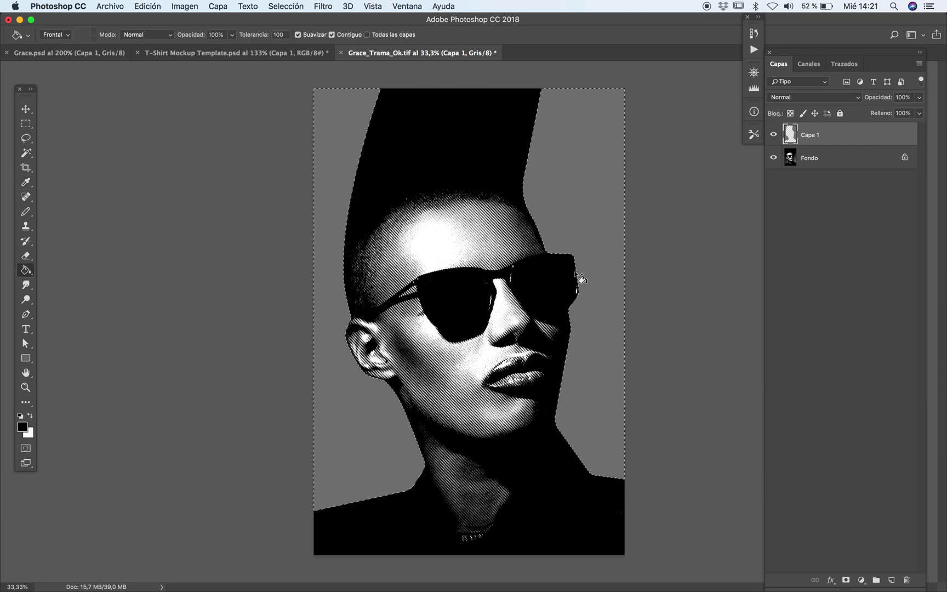
click(599, 246)
click(317, 406)
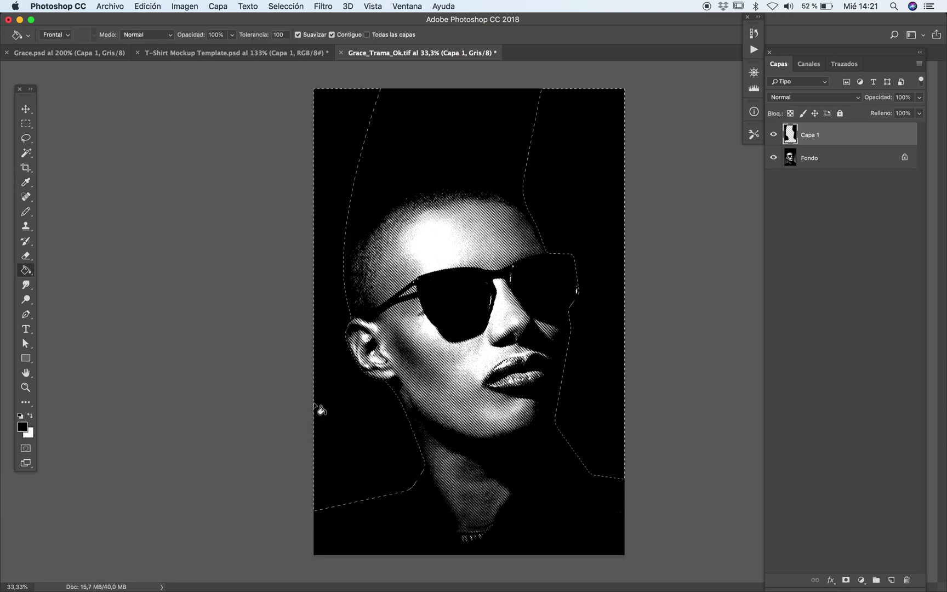
key(m)
key(ctrl+d)
key(z)
drag(376, 395, 409, 309)
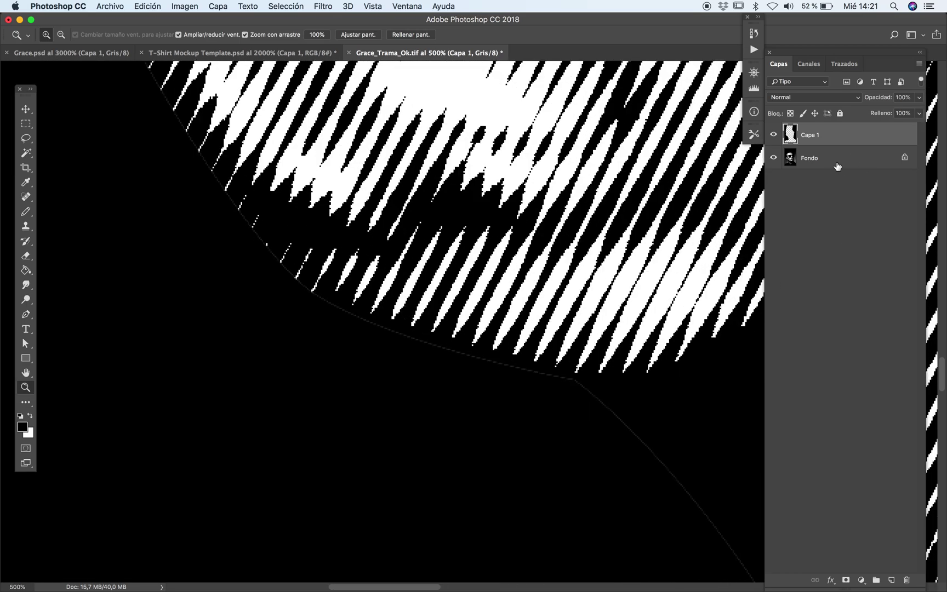
click(837, 162)
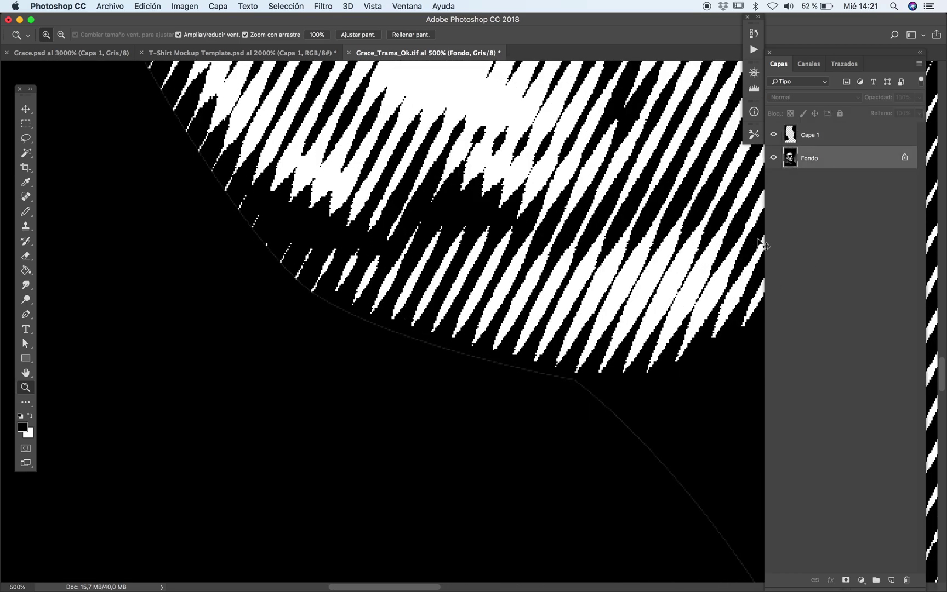
key(super+l)
drag(616, 316, 681, 312)
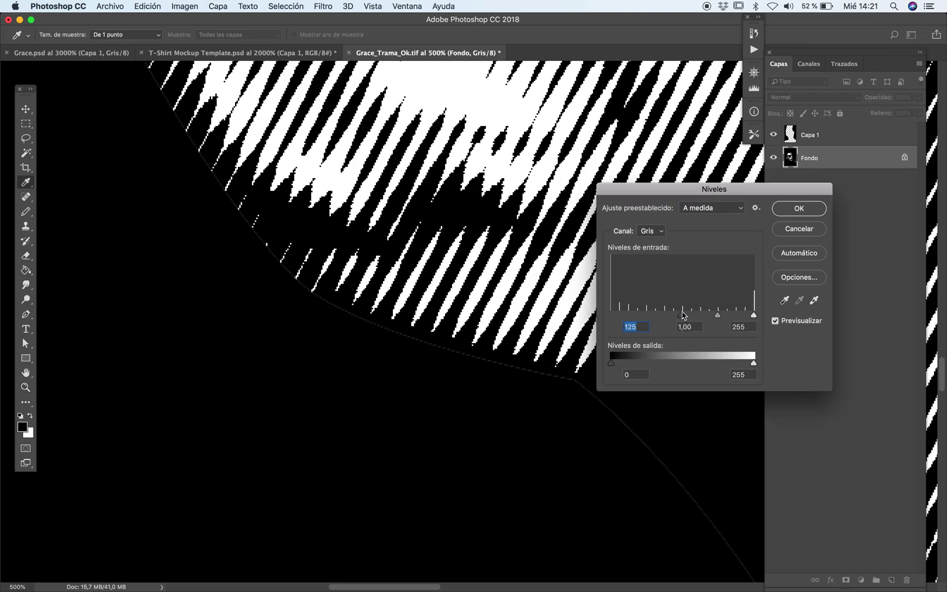
click(795, 230)
Hide Capa 1 and examine the uncovered halftone background around the ear, face and neck
key(z)
alt+click(568, 345)
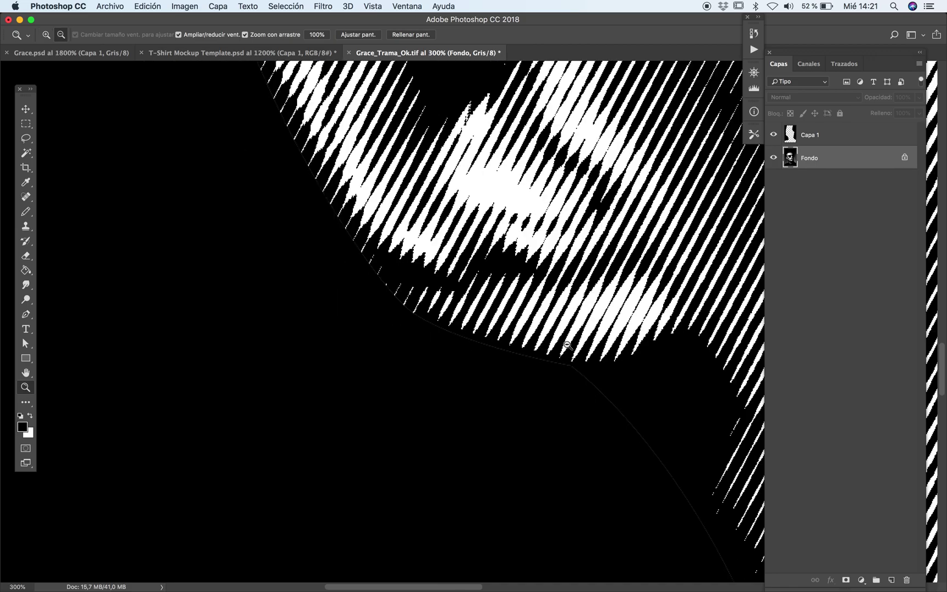
key(super+1)
click(773, 136)
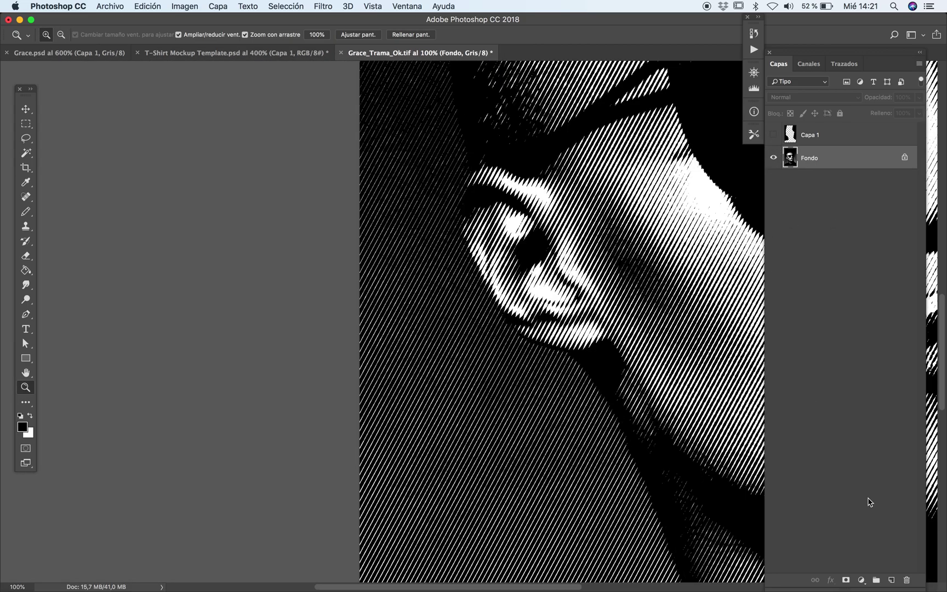
key(Tab)
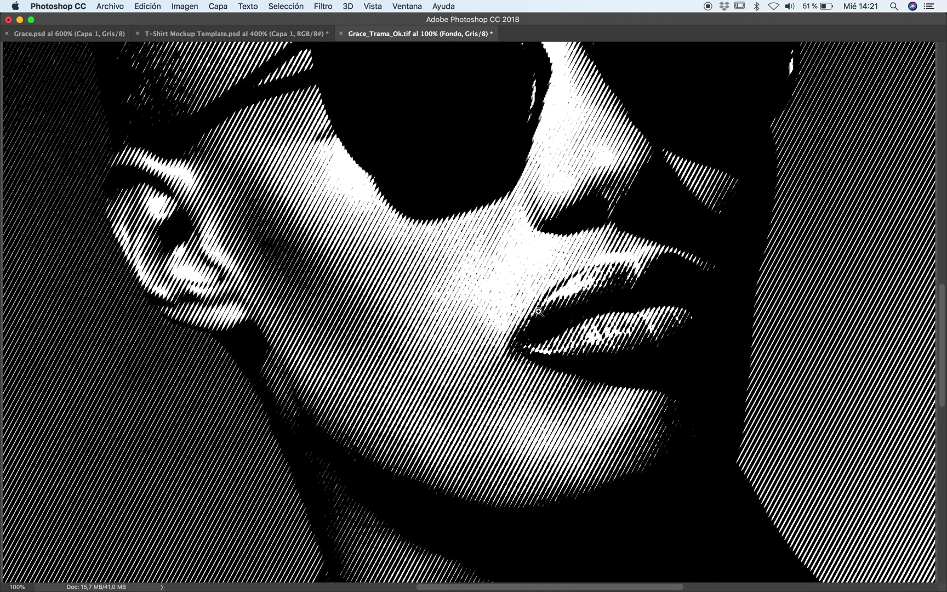
key(super+minus)
key(Tab)
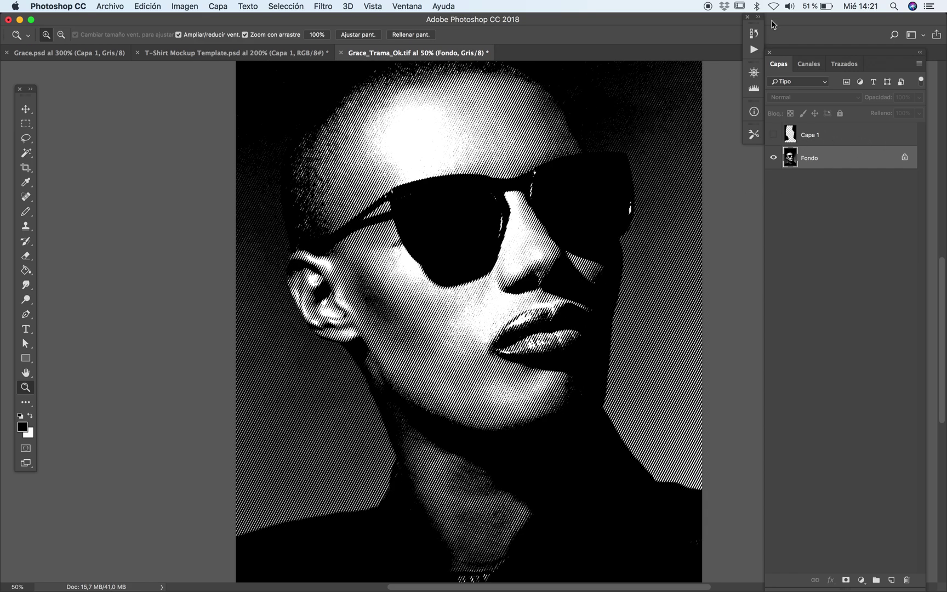
Revert the document to the state where the shape selection was loaded, add a new layer above Capa 1 and hide Capa 1
click(754, 33)
click(660, 338)
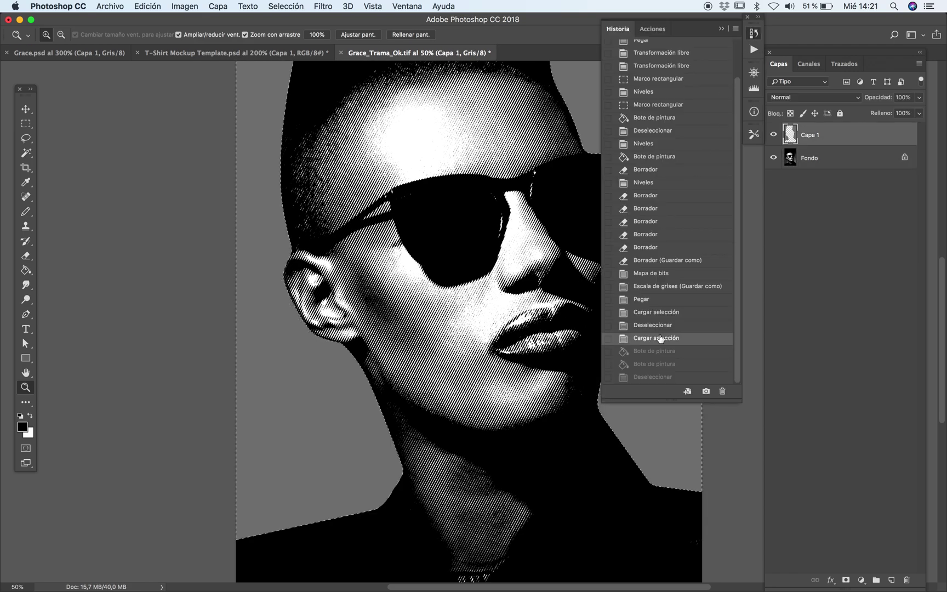
click(891, 581)
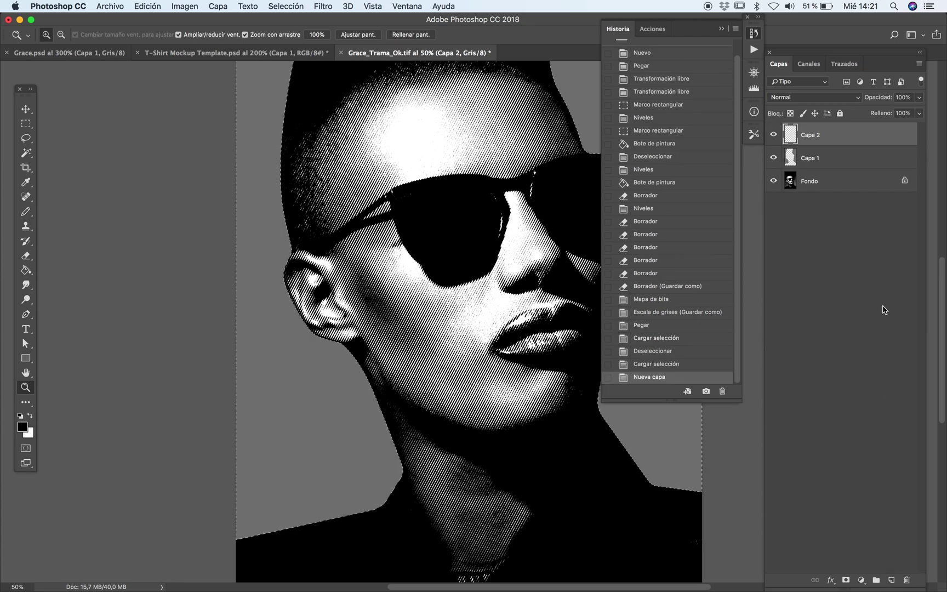
click(773, 158)
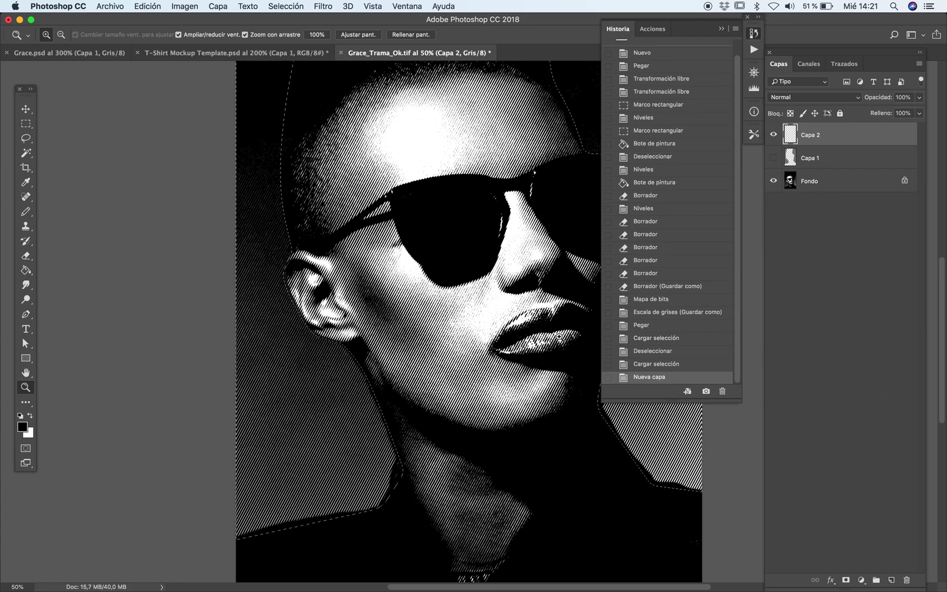
Fill the selected background with black on the new layer using the Paint Bucket and deselect
key(g)
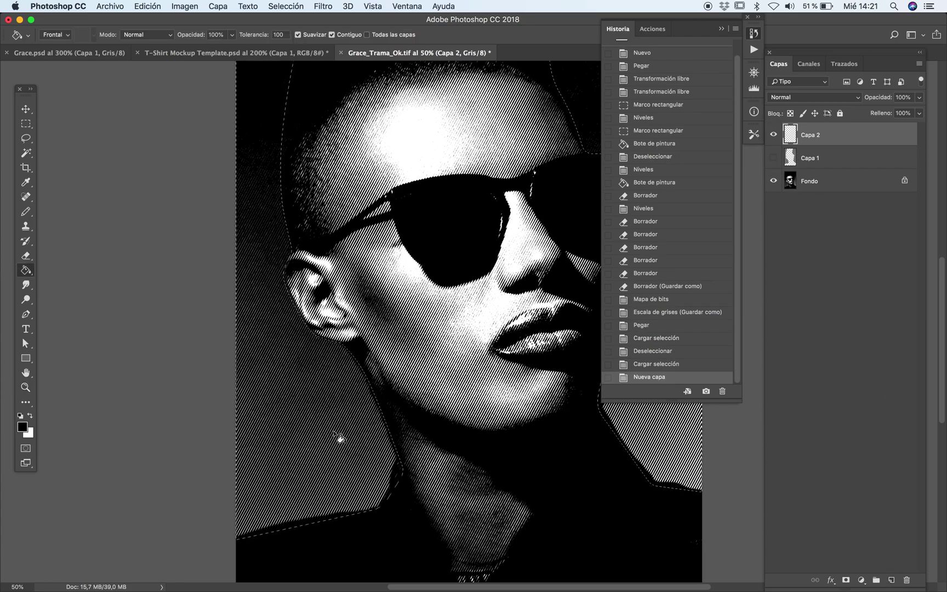
click(333, 400)
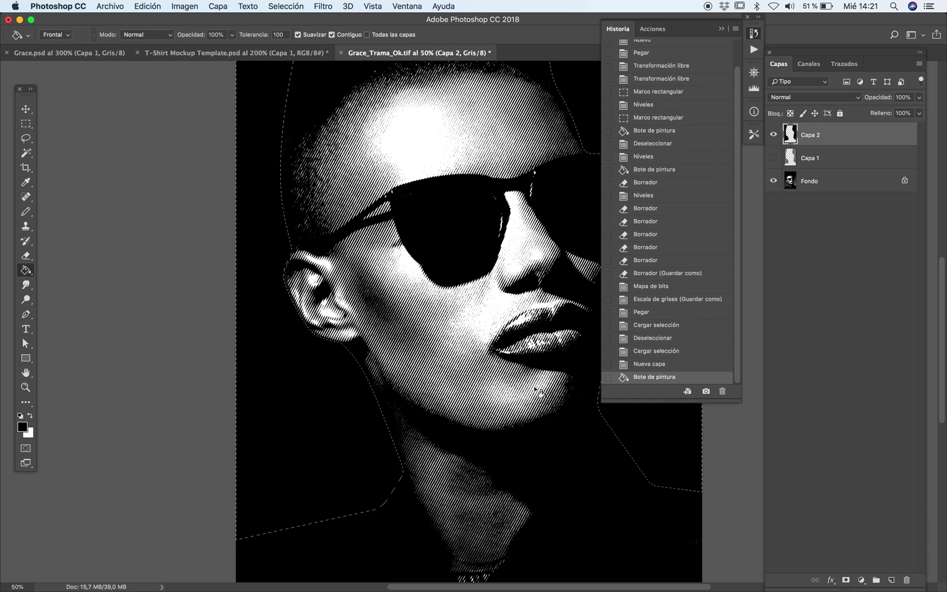
key(m)
Examine the blackened halftone edge along the jaw and neck up close and return to the view of the whole image
key(z)
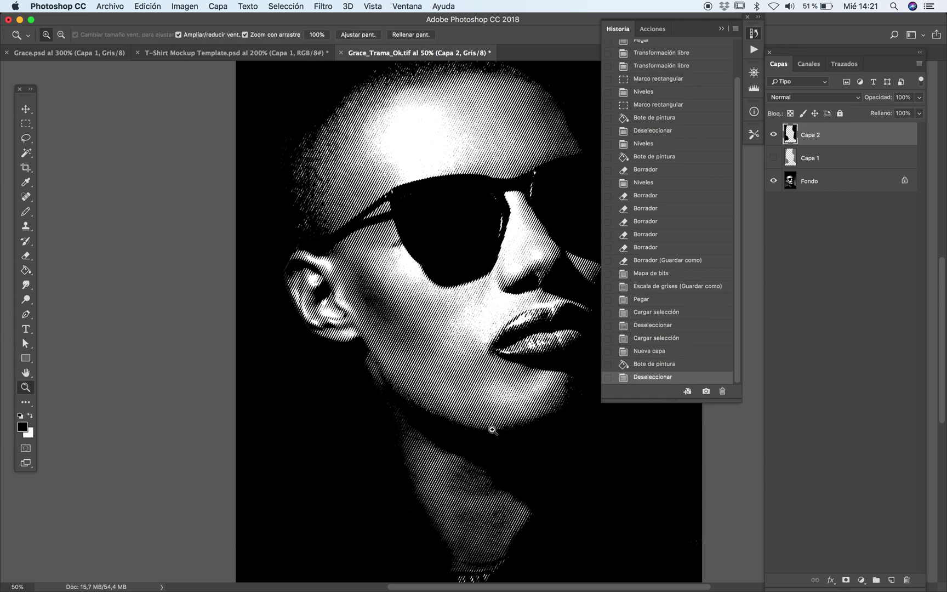
click(376, 437)
click(402, 412)
key(Tab)
click(363, 375)
click(339, 362)
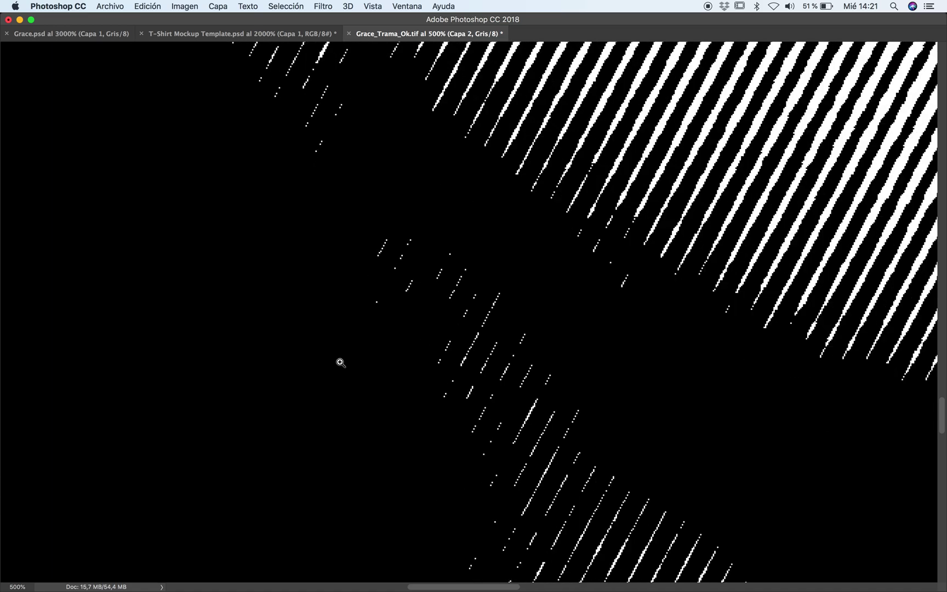
scroll(371, 349, down, 10)
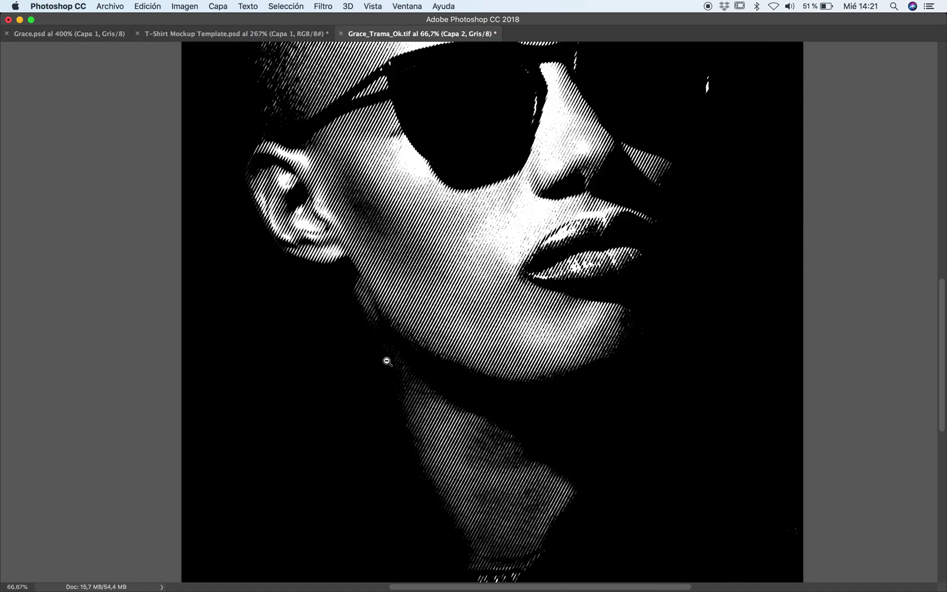
key(Tab)
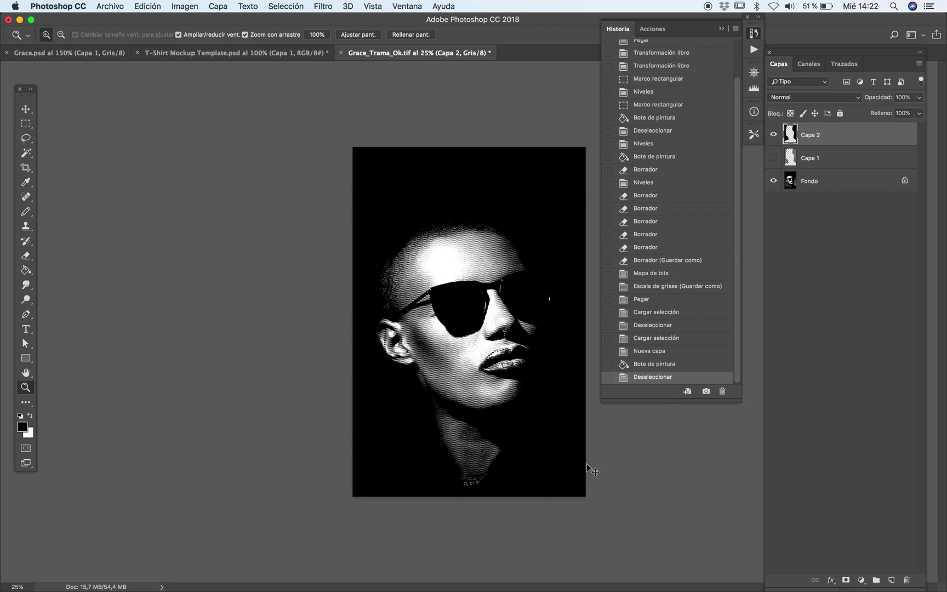
Save Grace_Trama_Ok.tif as an uncompressed TIFF, discarding the layers and saving a copy
key(super+s)
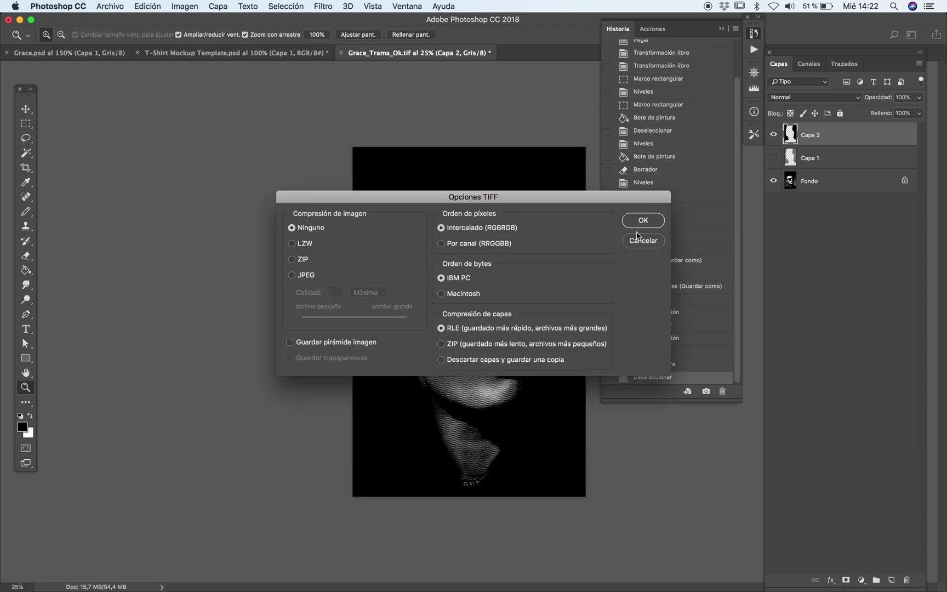
click(639, 221)
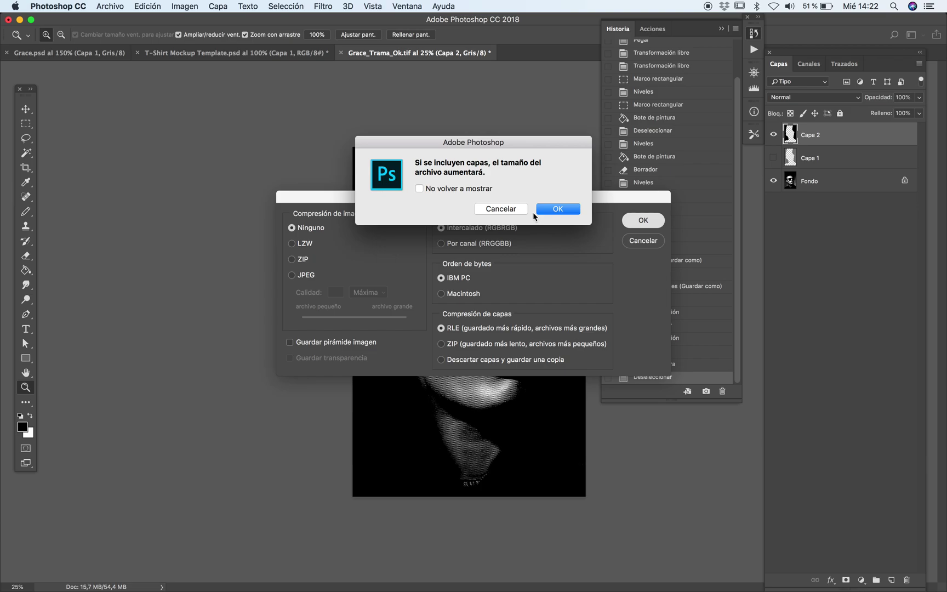
click(500, 209)
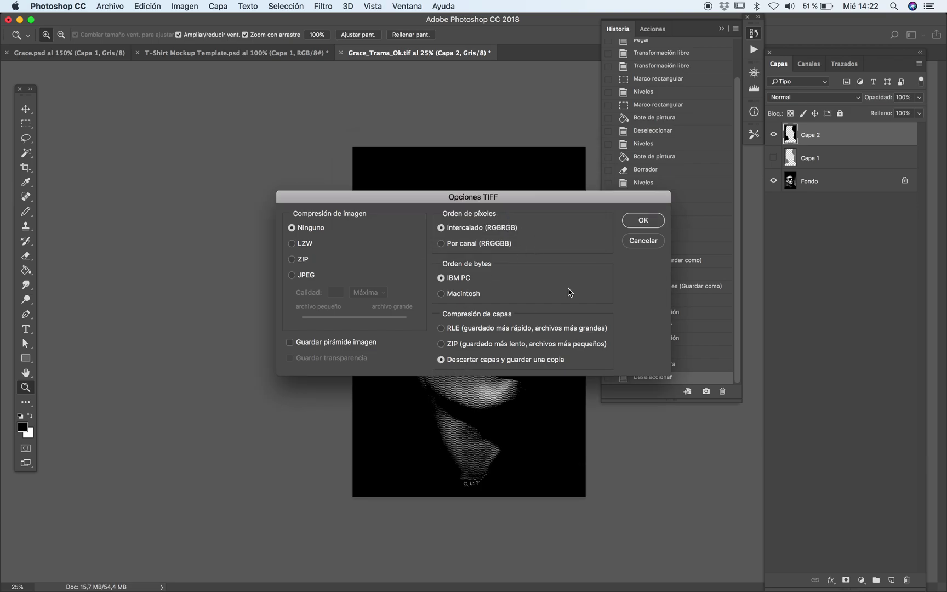
click(638, 220)
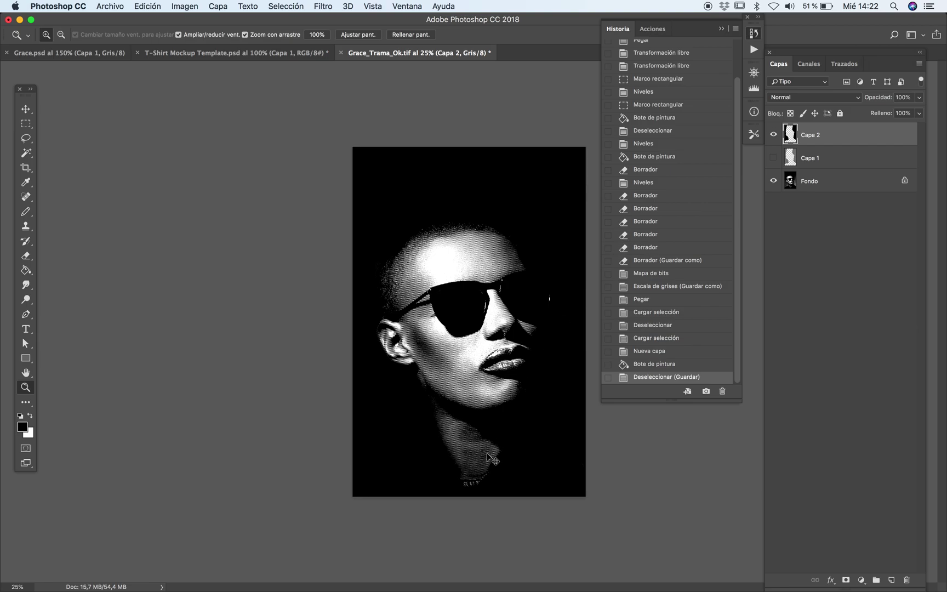
Switch to Illustrator and update the modified linked images in Grace_Demo.ai
key(super+Tab)
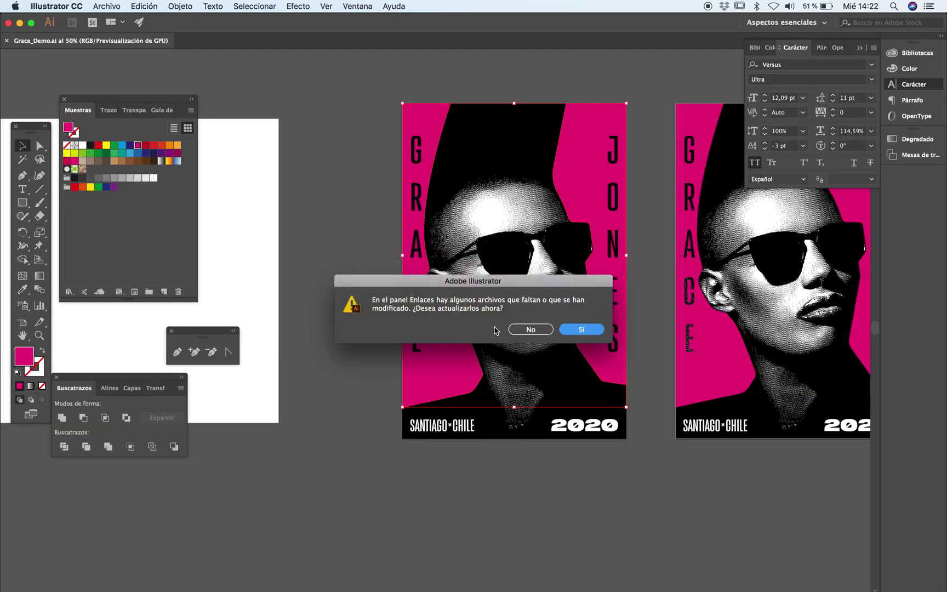
click(579, 330)
key(Tab)
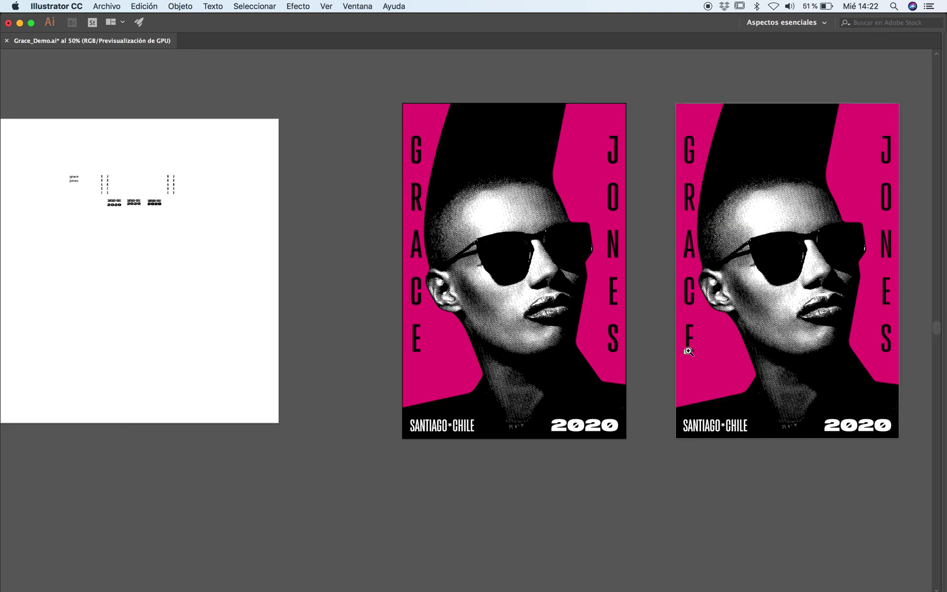
scroll(693, 422, up, 2)
drag(204, 326, 708, 328)
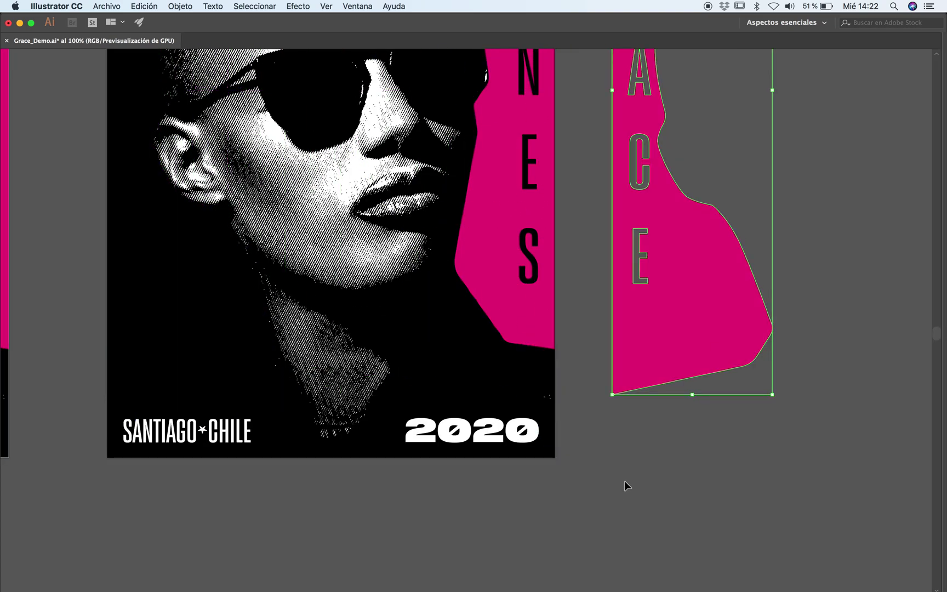
key(super+z)
Move the duplicated poster's magenta shape anchor points at the top and outer edge of the ear slightly away from it
click(571, 327)
scroll(310, 249, up, 2)
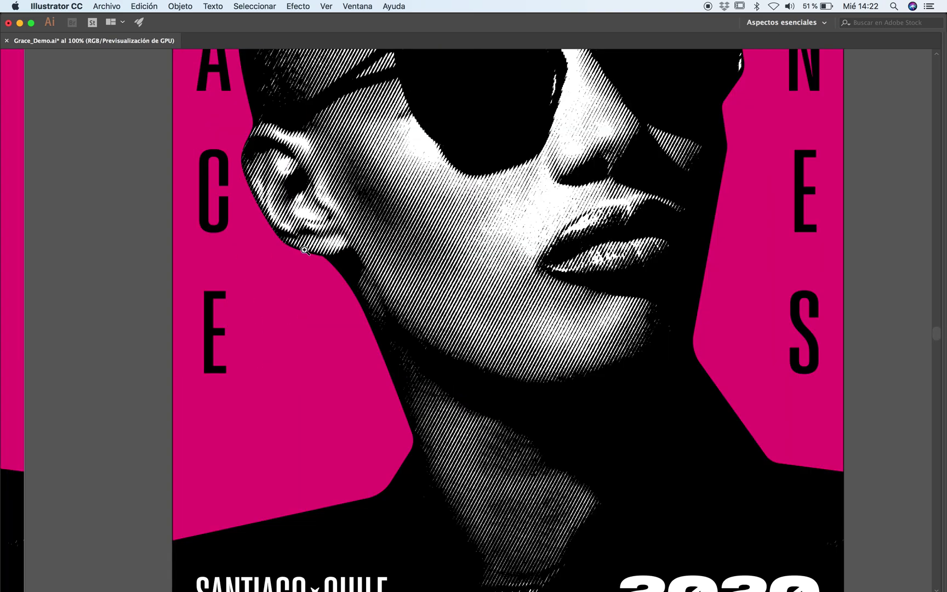
scroll(376, 280, up, 3)
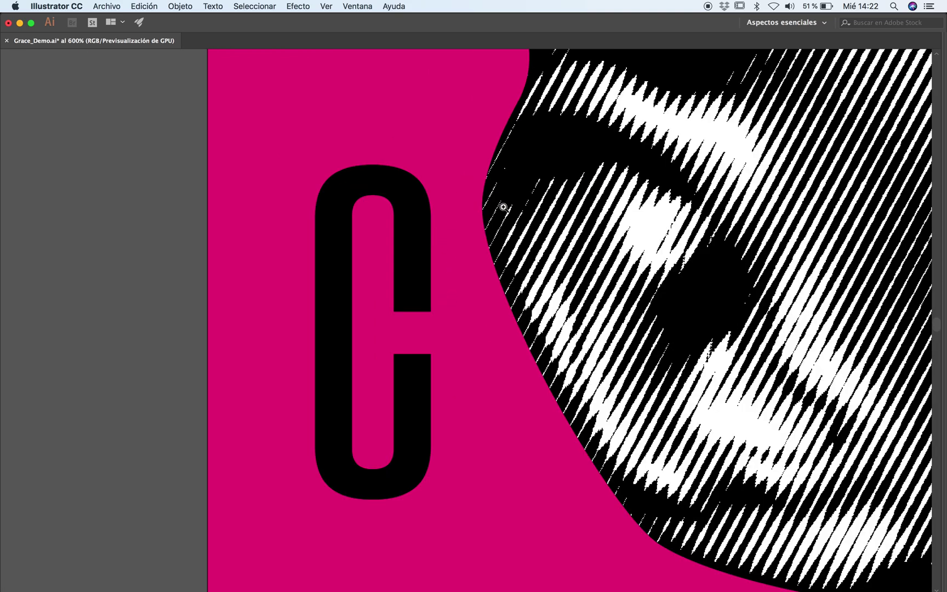
scroll(503, 207, up, 3)
click(475, 221)
drag(475, 221, 464, 224)
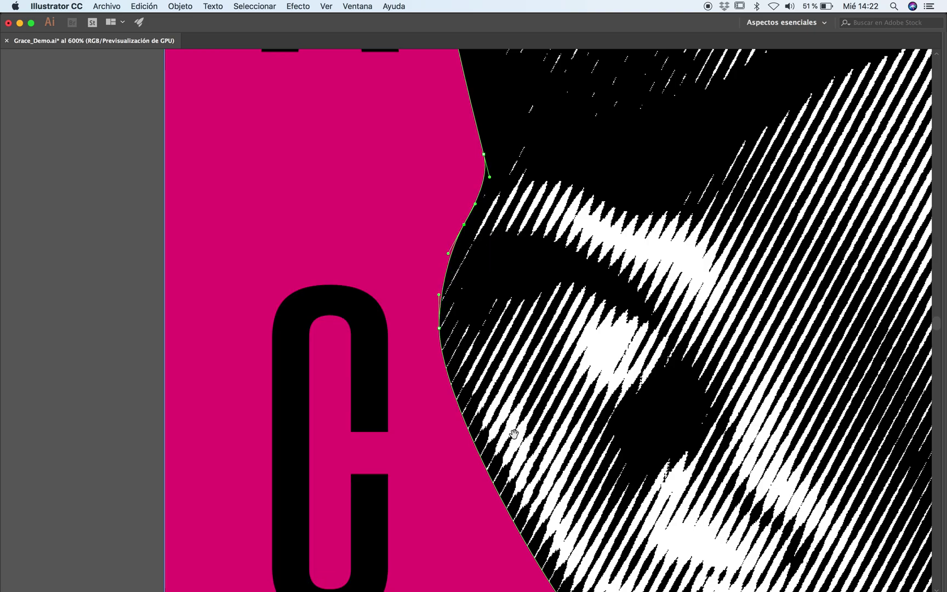
drag(514, 433, 510, 347)
drag(437, 241, 429, 249)
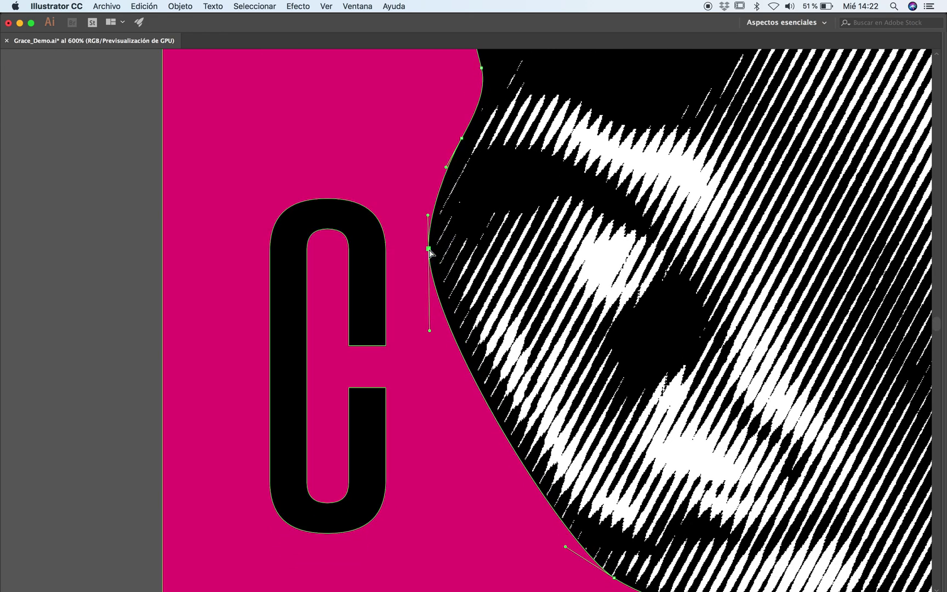
Move the magenta shape's anchor point beside the earlobe slightly outward and deselect the shape
drag(486, 465, 408, 204)
click(543, 365)
drag(544, 373, 527, 379)
click(64, 408)
alt+click(197, 246)
alt+click(200, 176)
alt+click(519, 372)
alt+click(481, 378)
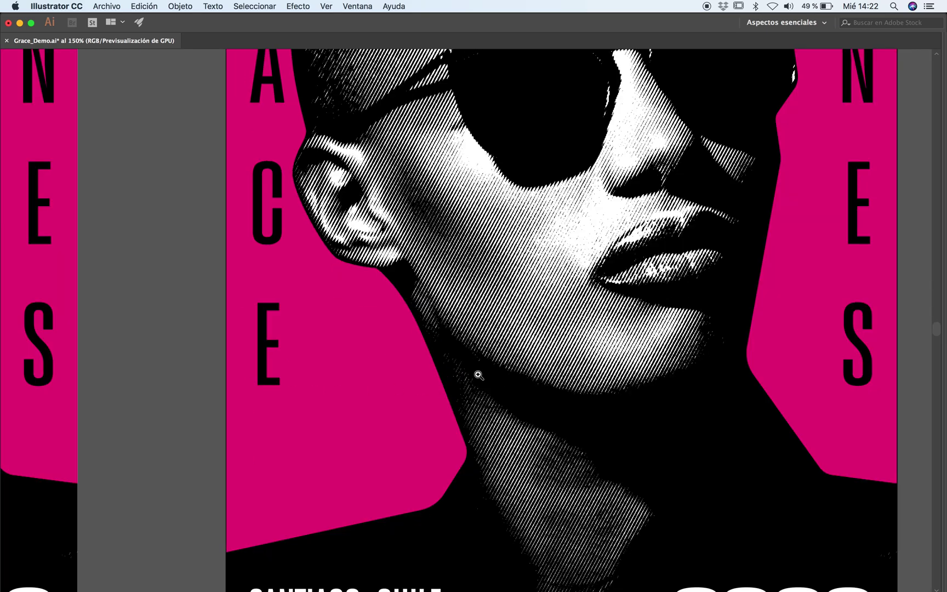
Round the magenta shape's sharp corner where the earlobe meets the neck
click(458, 349)
click(417, 281)
click(432, 285)
click(452, 273)
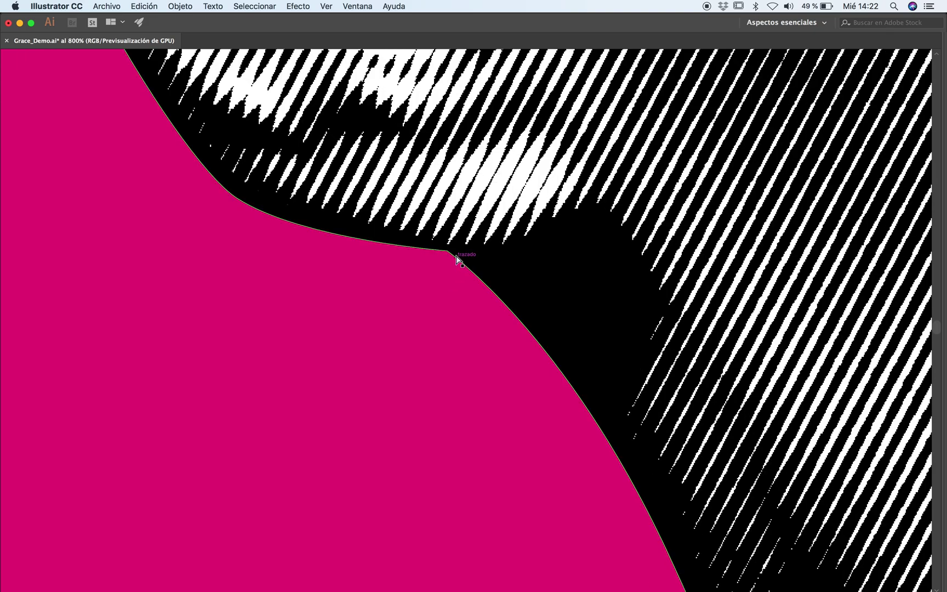
click(456, 259)
drag(440, 267, 403, 366)
alt+click(502, 370)
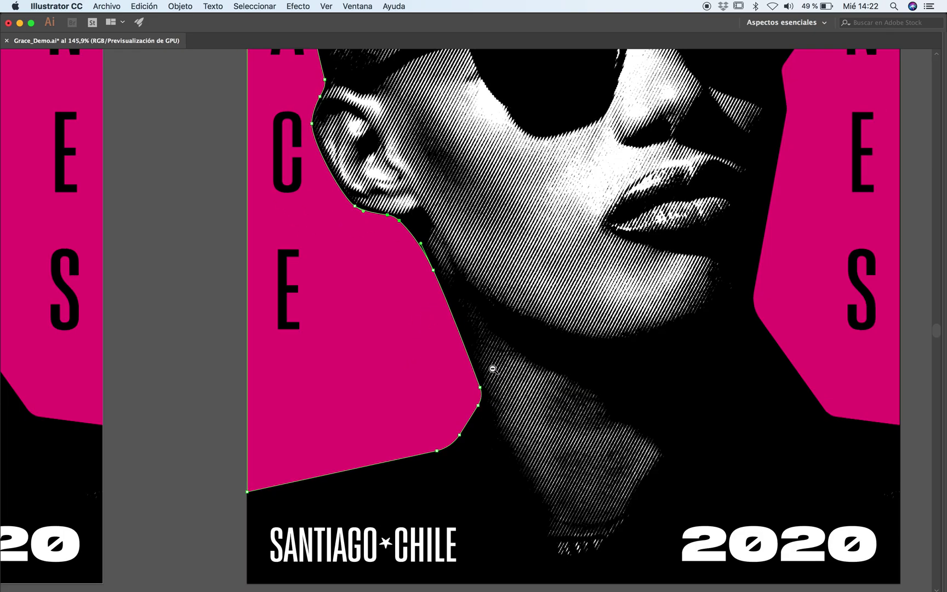
Deselect everything on the duplicated poster and save the document
alt+click(531, 313)
alt+click(530, 313)
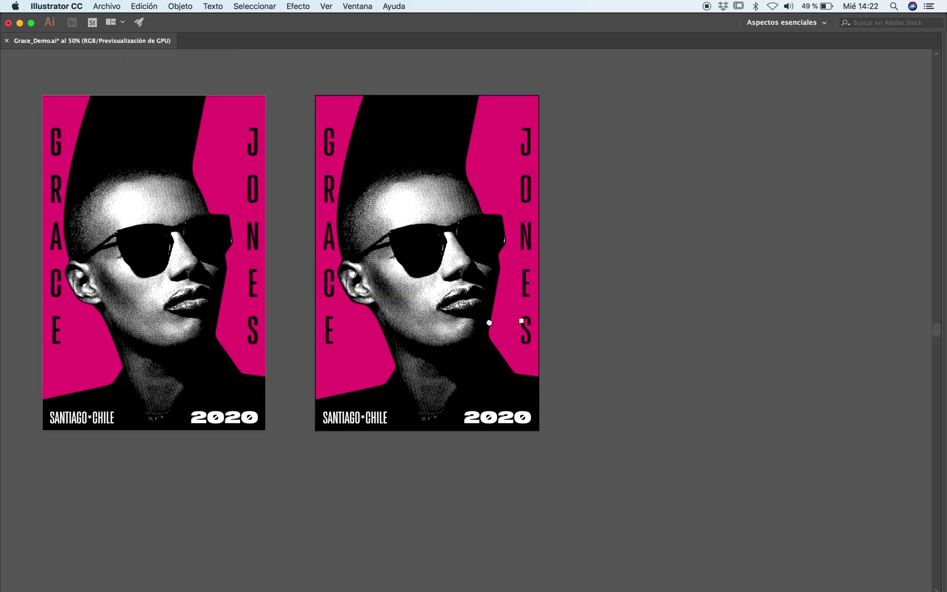
key(v)
click(594, 391)
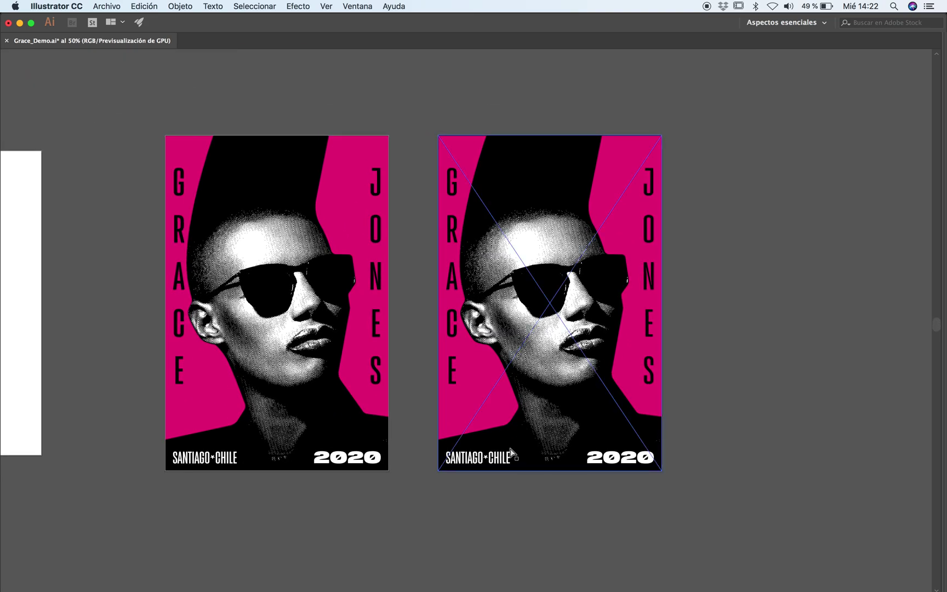
key(z)
key(super+shift+a)
key(super+s)
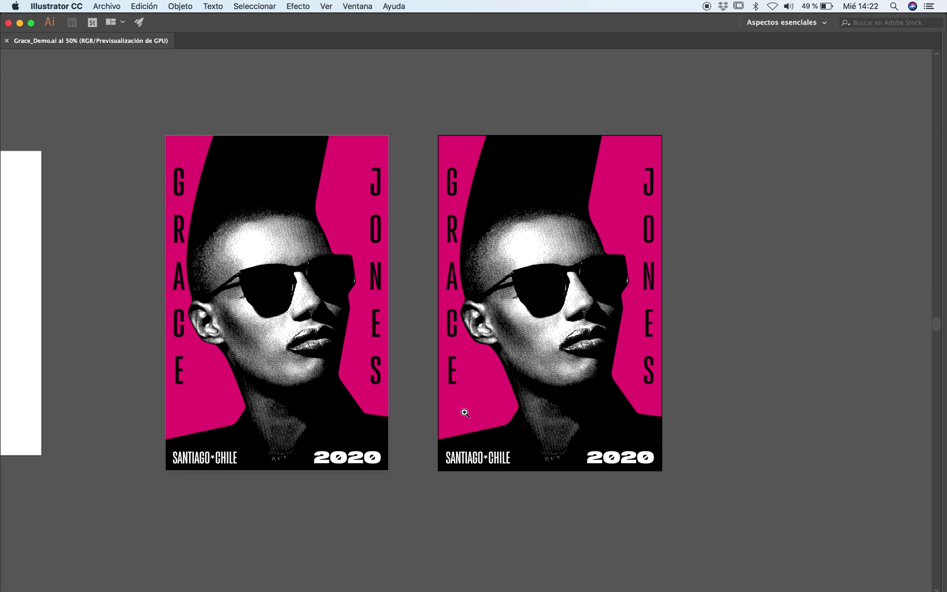
Examine the duplicated poster's magenta shape edges and its SANTIAGO CHILE and 2020 text up close
click(573, 282)
scroll(466, 306, down, 2)
key(v)
drag(366, 418, 238, 385)
key(super+z)
click(577, 414)
click(545, 553)
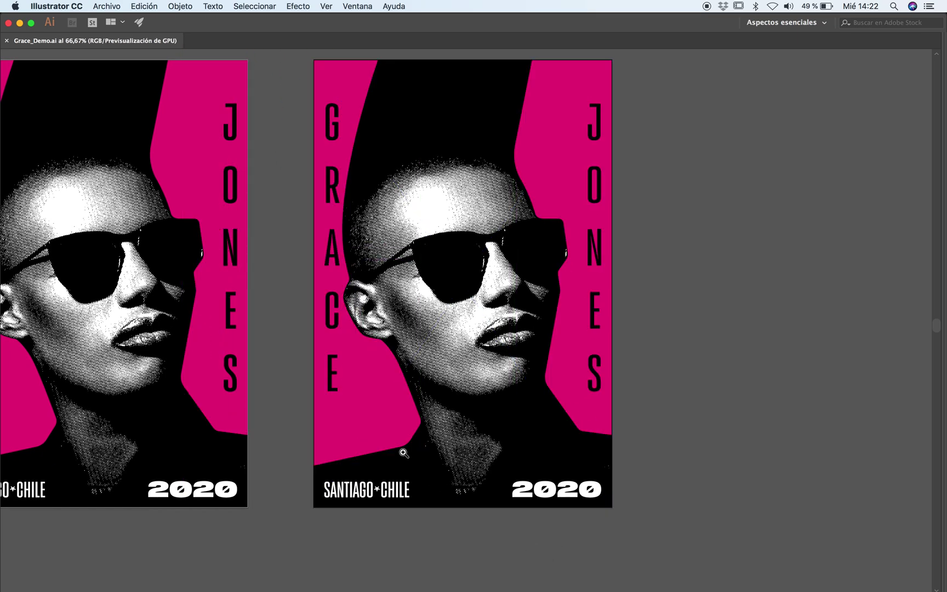
scroll(465, 328, up, 4)
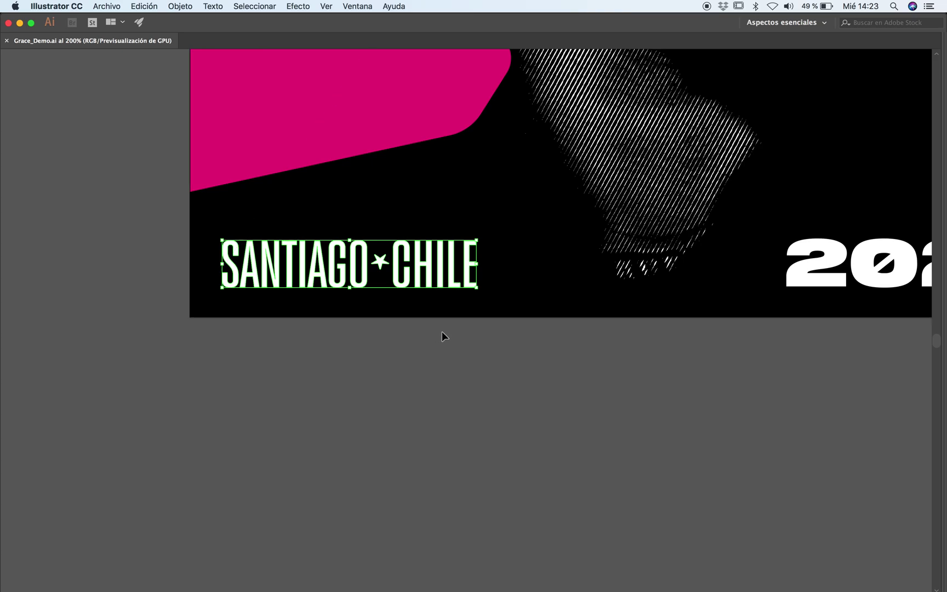
drag(486, 303, 447, 219)
click(404, 122)
click(468, 414)
scroll(481, 268, down, 4)
key(super+z)
click(512, 298)
scroll(481, 361, left, 3)
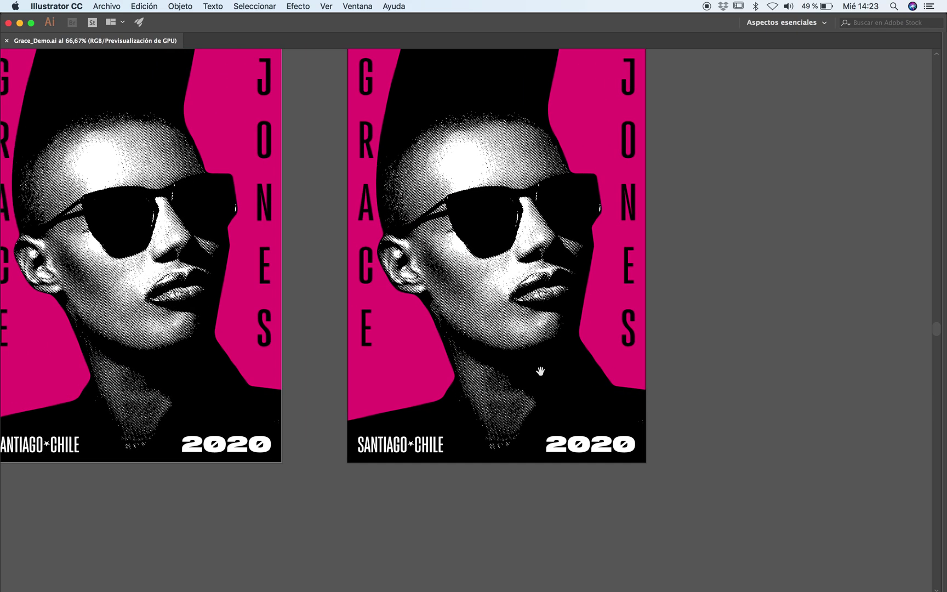
scroll(491, 372, up, 2)
scroll(598, 460, right, 3)
click(338, 452)
click(339, 454)
click(726, 470)
click(507, 501)
click(622, 498)
Show the panels and duplicate the third artboard with its poster horizontally beside it, leaving a gap between them
key(Tab)
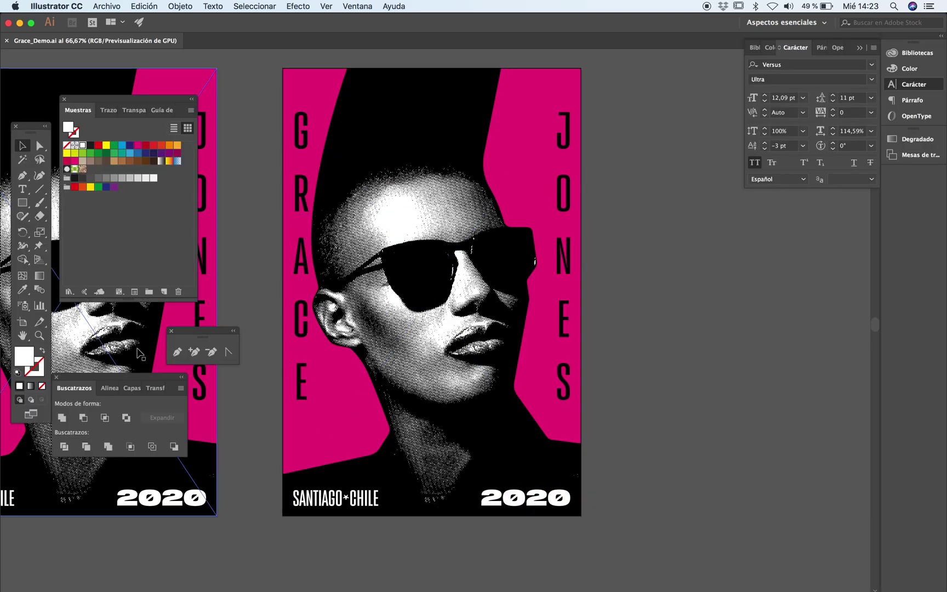
click(25, 324)
click(369, 433)
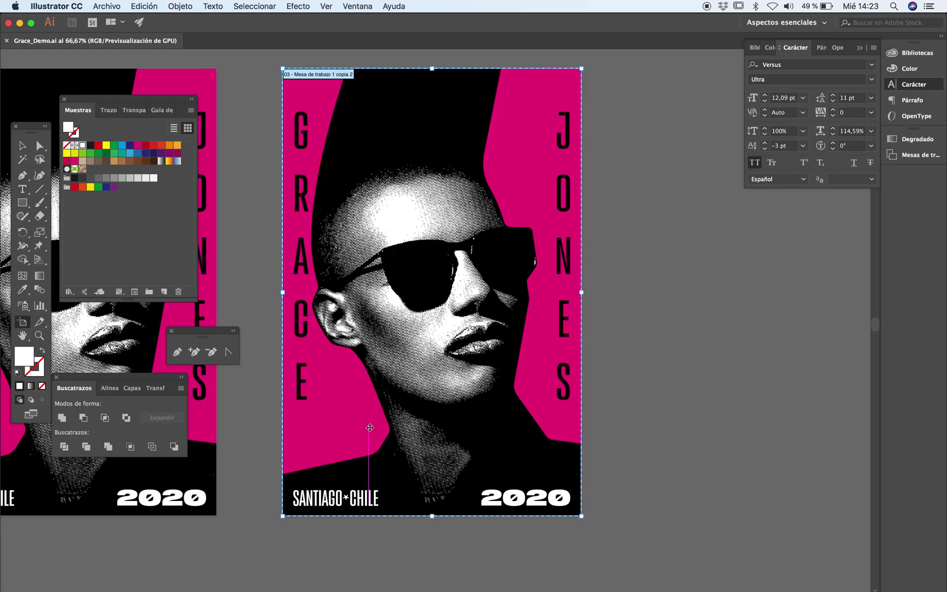
drag(309, 462, 711, 463)
scroll(710, 463, right, 10)
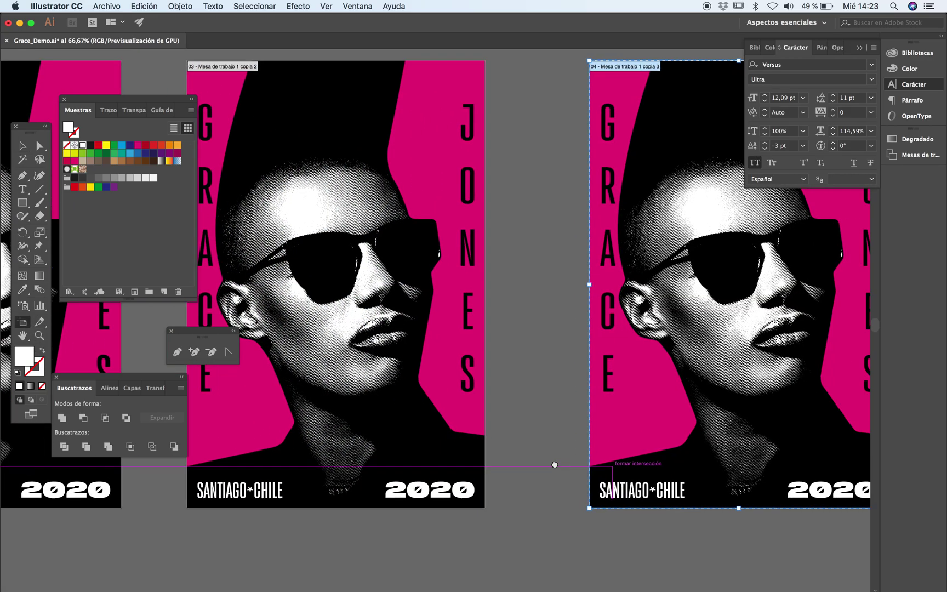
key(Escape)
click(419, 470)
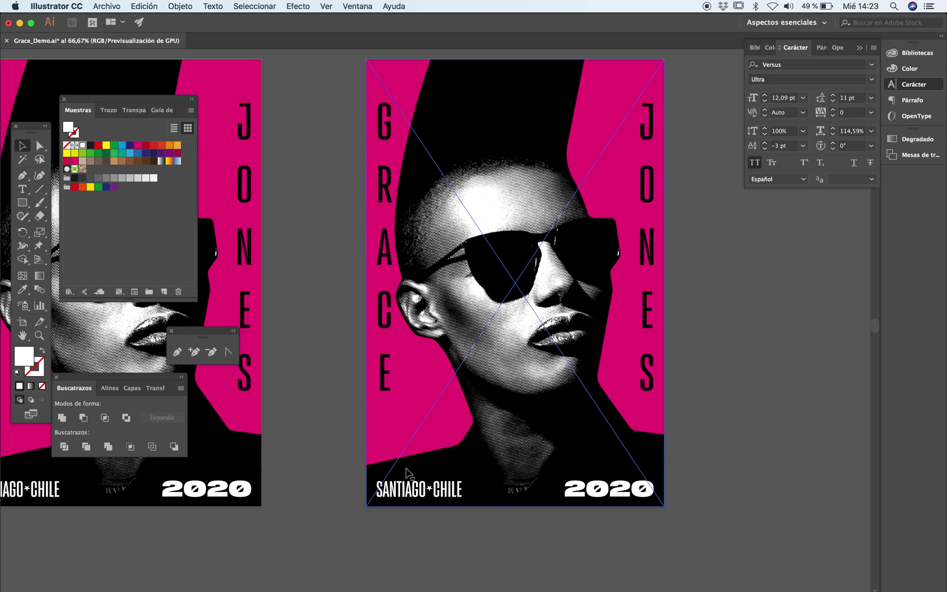
Save the document as Grace_Serigrafia_Capas.ai in the U2 folder, keeping the Adobe Illustrator format and the default Illustrator CC options
key(super+shift+s)
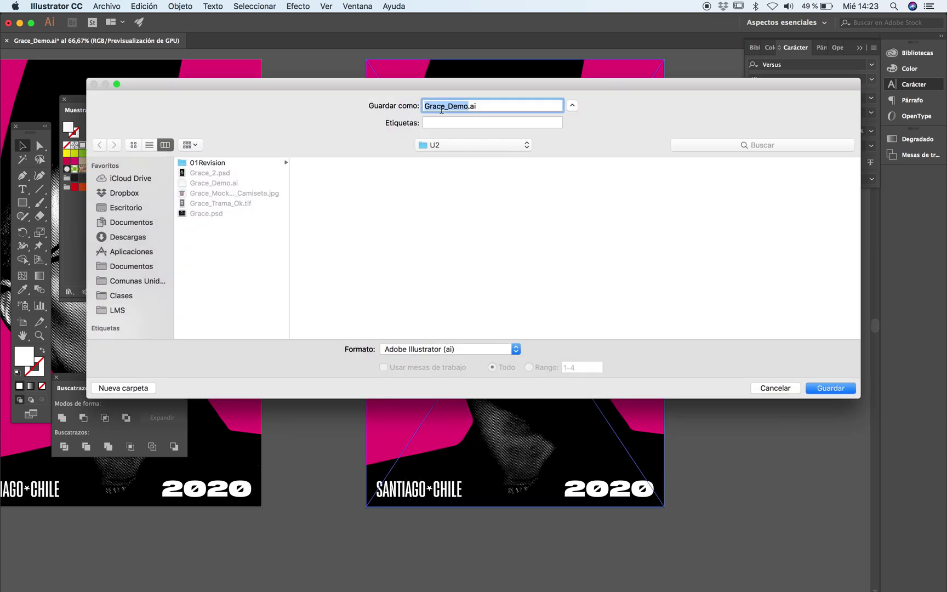
click(467, 107)
key(BackSpace)
key(BackSpace)
key(BackSpace)
key(BackSpace)
text(Serigrafia_Capas)
key(Return)
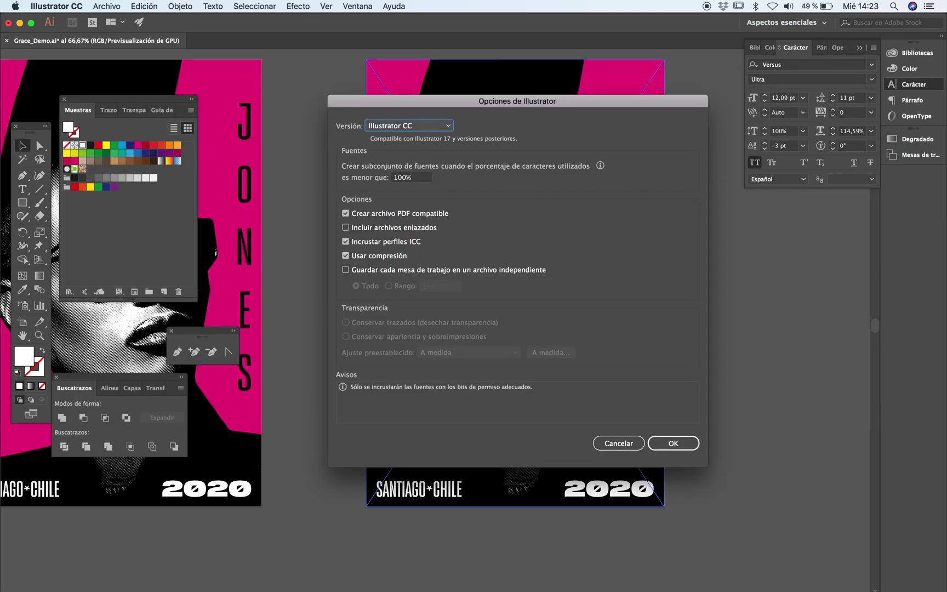
key(Return)
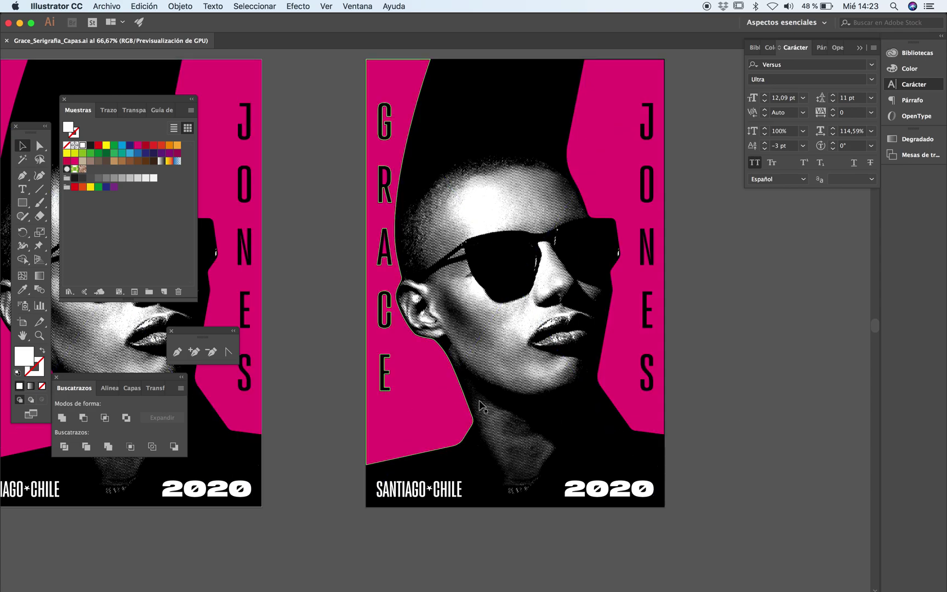
Select both magenta shapes on the new poster and create a layer named ROSA above the Texto layer
click(421, 436)
shift+click(652, 413)
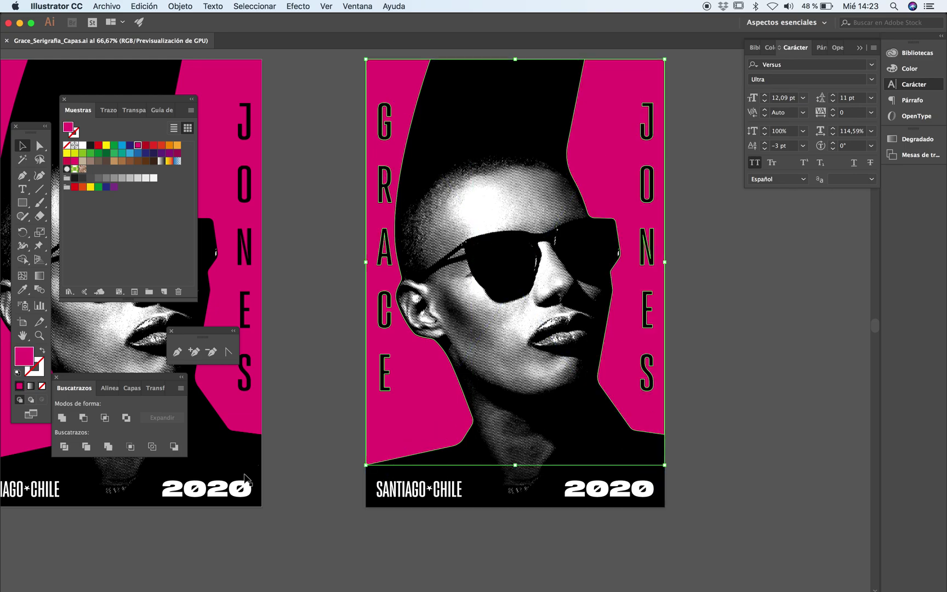
click(129, 392)
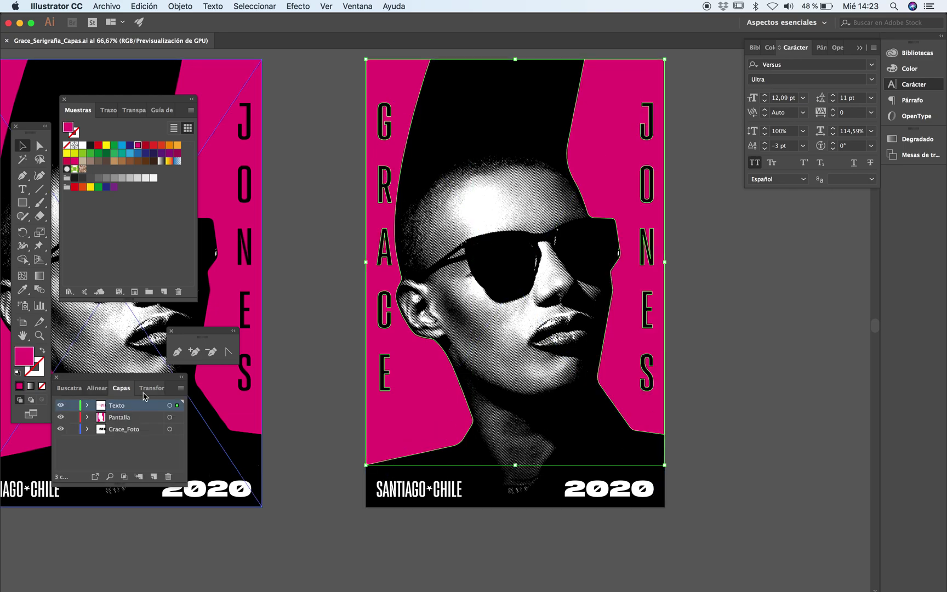
click(154, 476)
double_click(124, 406)
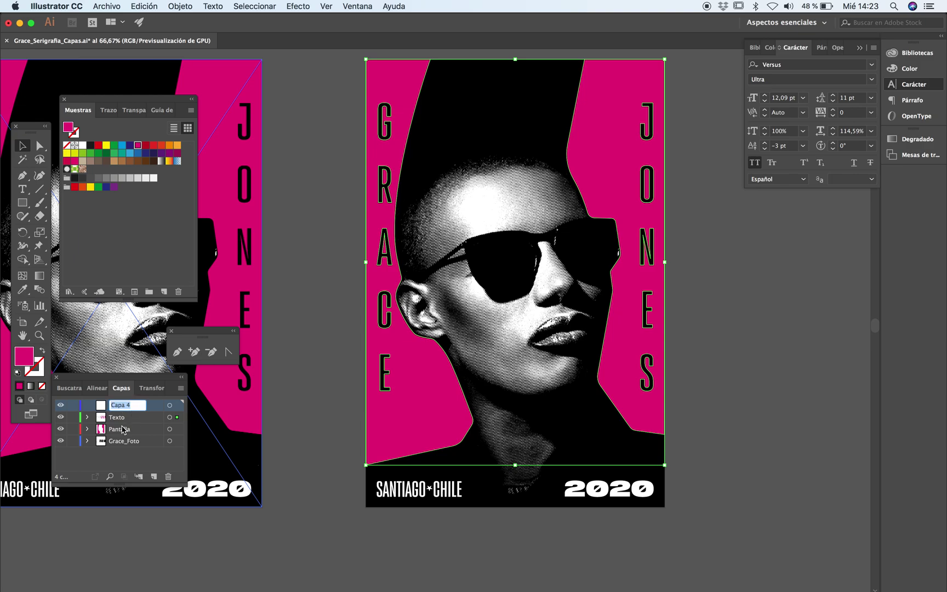
text(ROSA)
key(Return)
Open the PANTONE+ Solid Coated color book as a swatch library
click(190, 110)
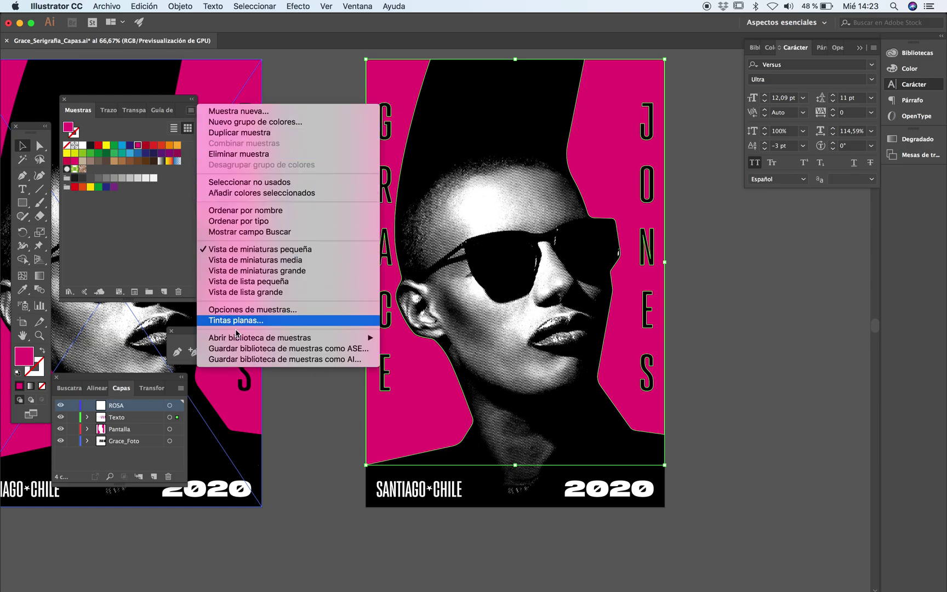
mouse_move(255, 340)
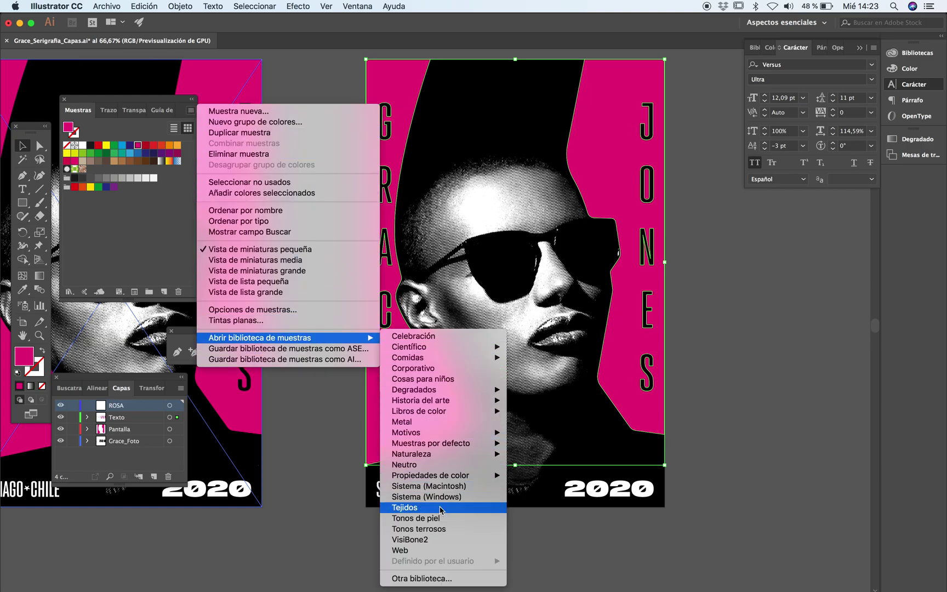
mouse_move(439, 403)
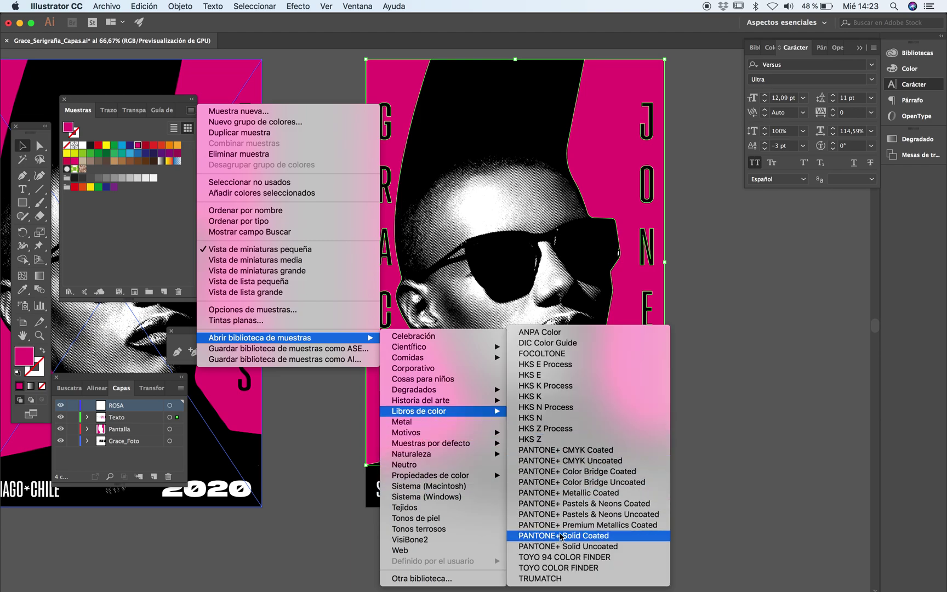
click(561, 536)
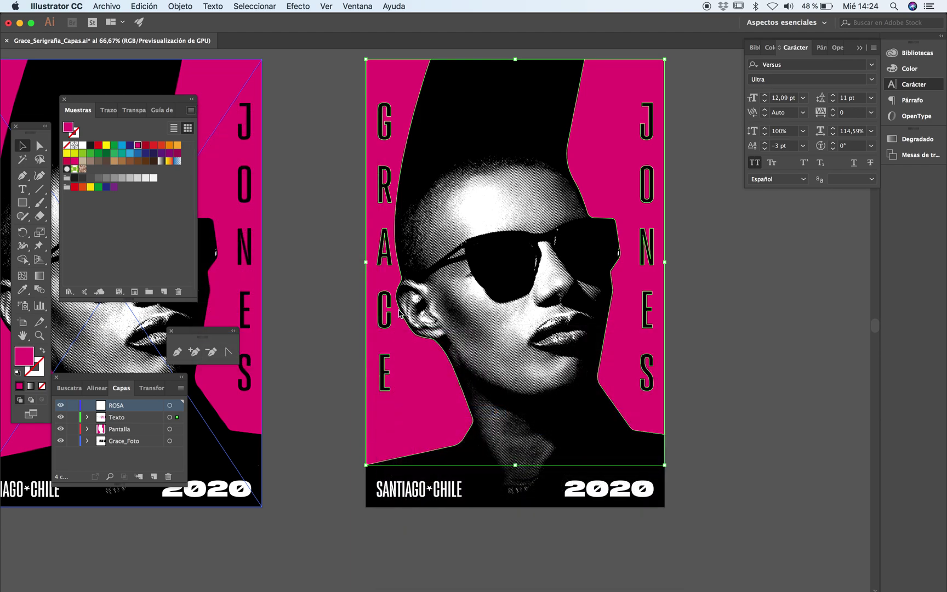
Find the pink swatch with "pin" and fill the selected shapes with PANTONE Pink C
click(452, 304)
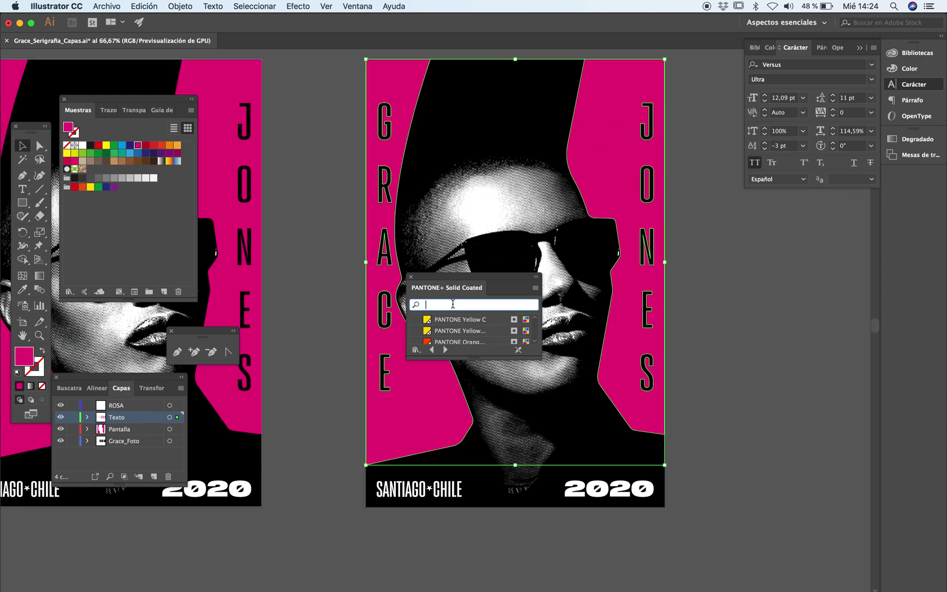
text(pin)
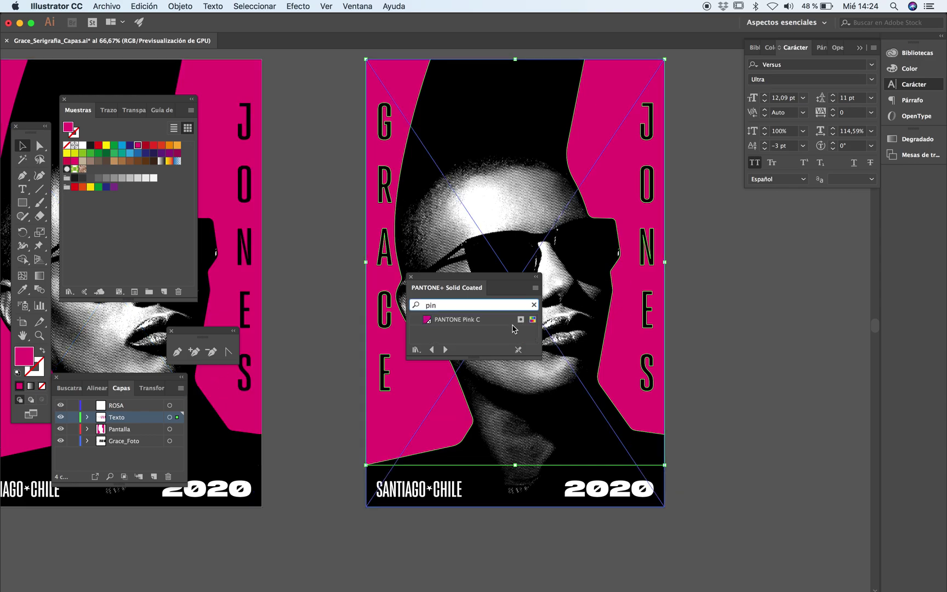
click(465, 320)
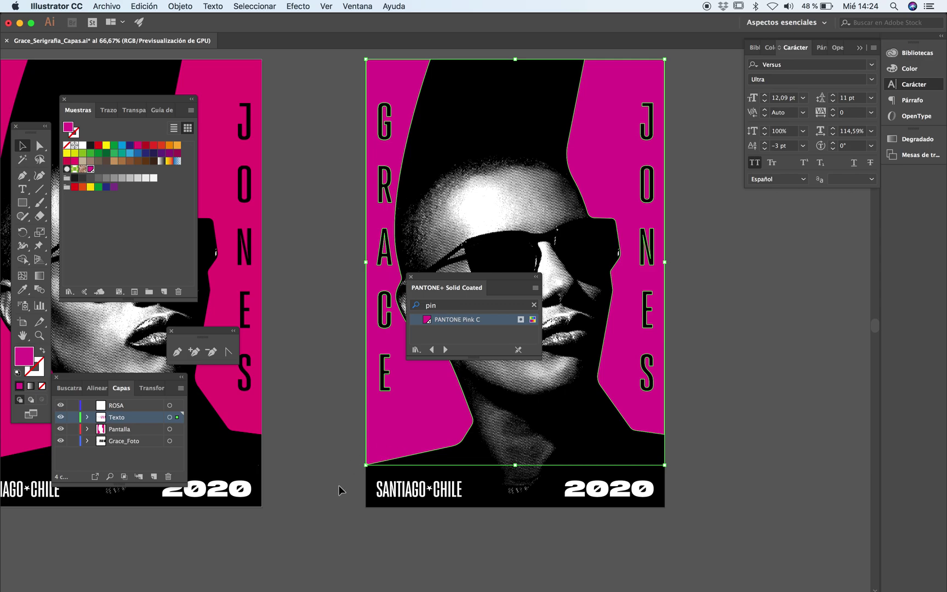
Enlarge the PANTONE+ Solid Coated list, search it for "mag" and clear the search
drag(539, 354, 539, 436)
click(457, 309)
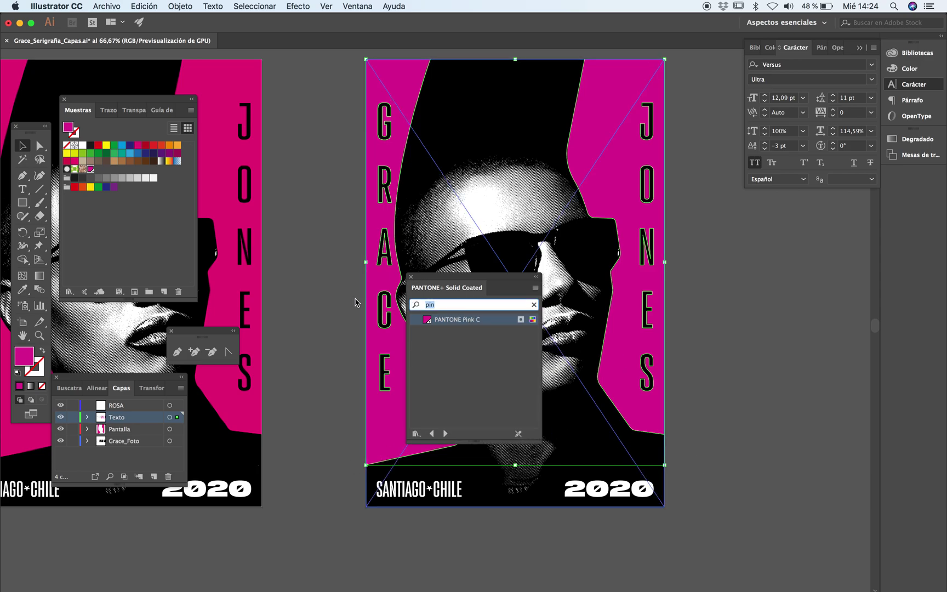
text(mag)
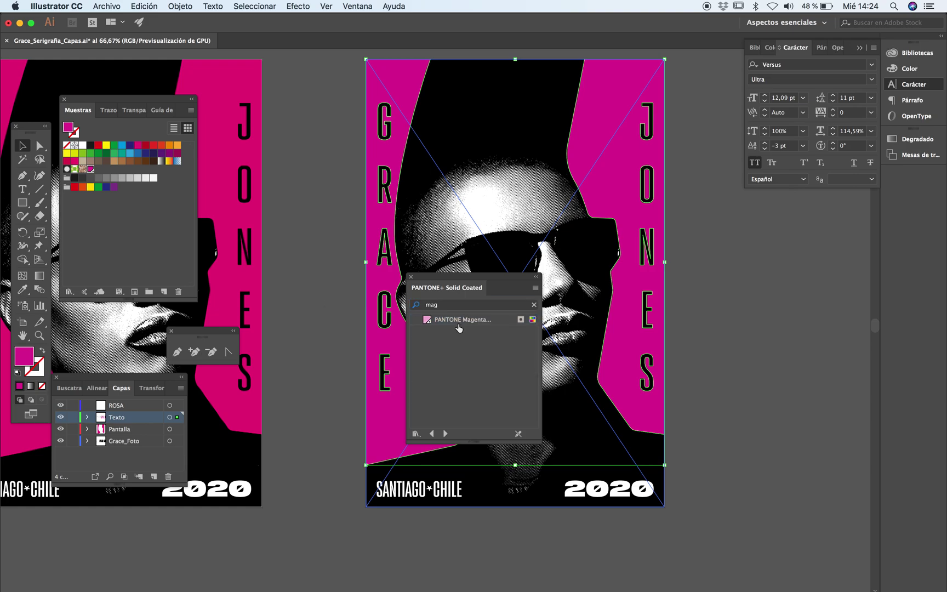
key(BackSpace)
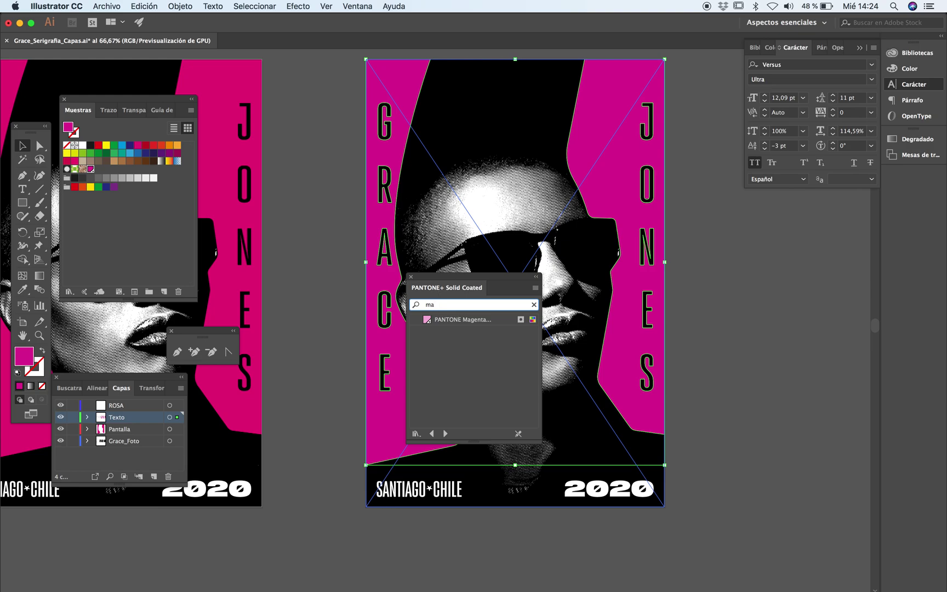
key(BackSpace)
key(BackSpace)
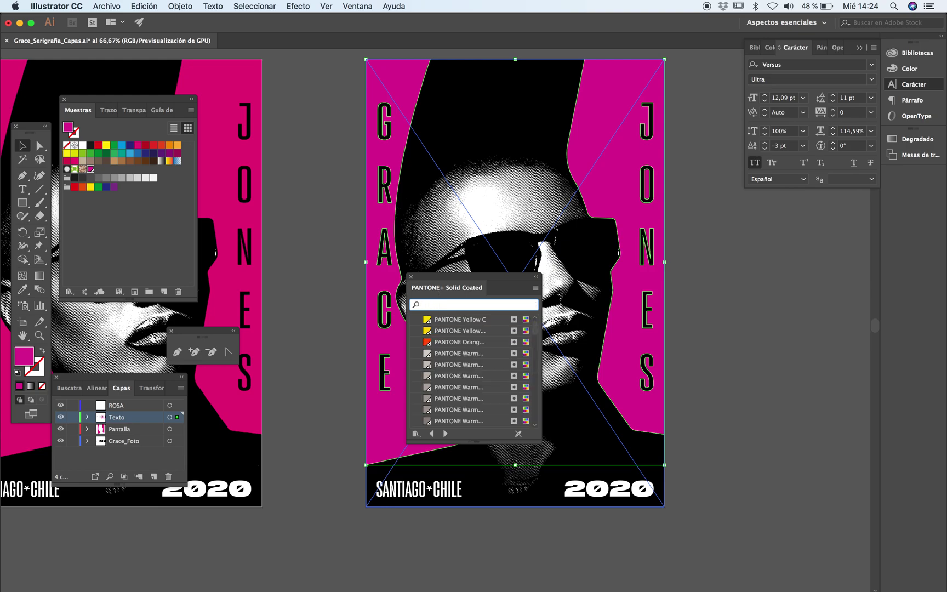
Search the library for "rho", fill the selected shapes with the second PANTONE Rhodamine swatch, then close the library and deselect
text(r)
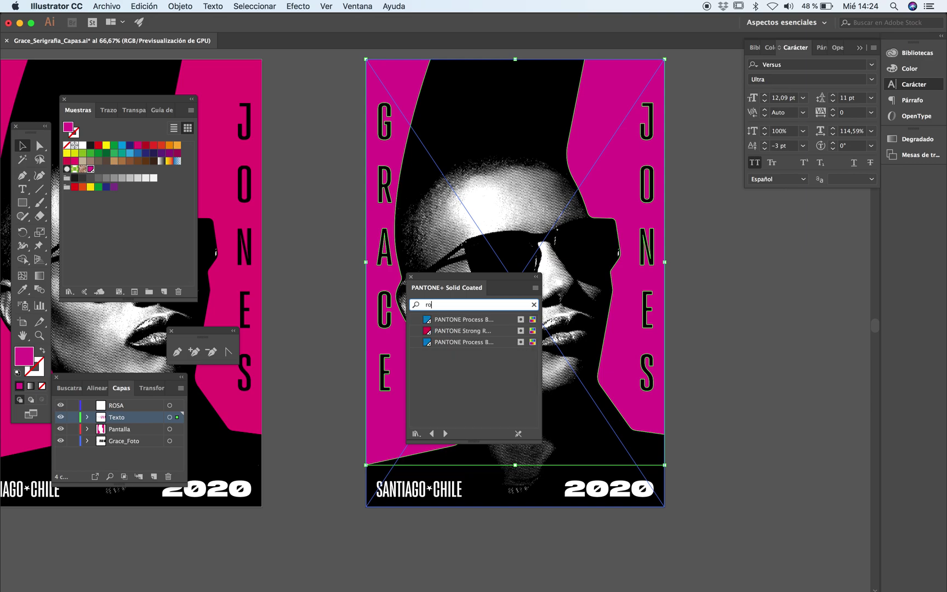
text(h)
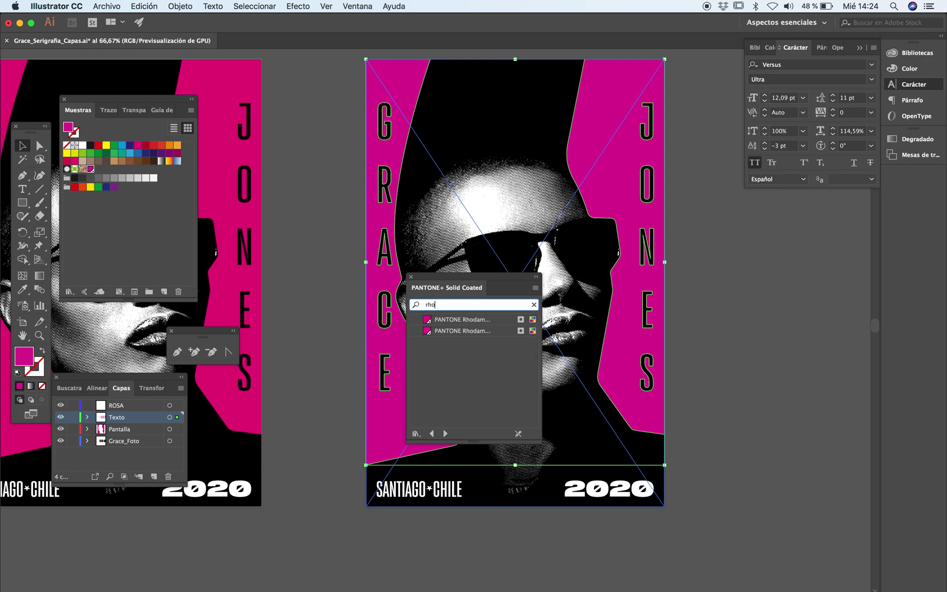
mouse_move(474, 330)
mouse_down()
mouse_move(531, 455)
mouse_move(488, 337)
mouse_move(482, 389)
mouse_move(459, 338)
mouse_up()
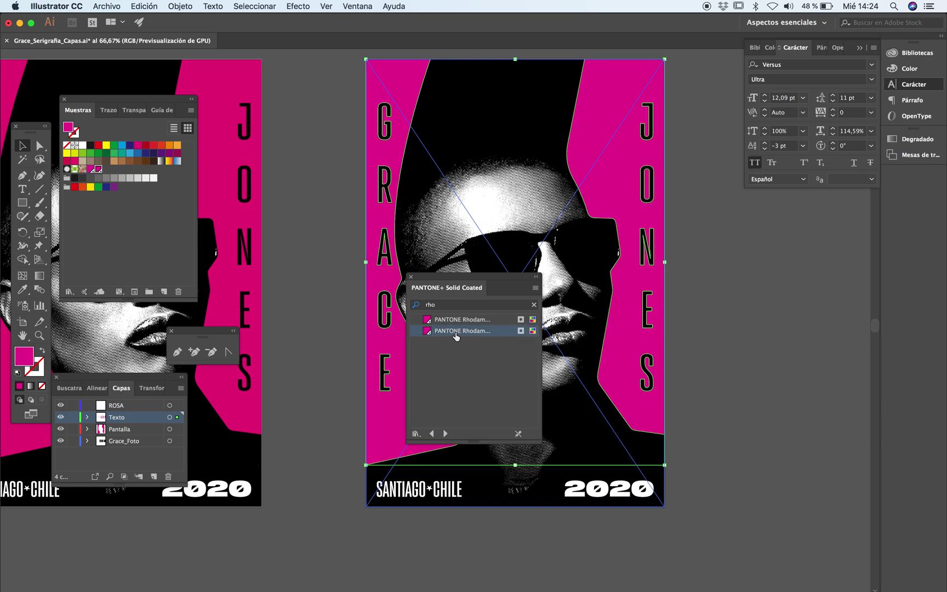
click(410, 276)
click(328, 390)
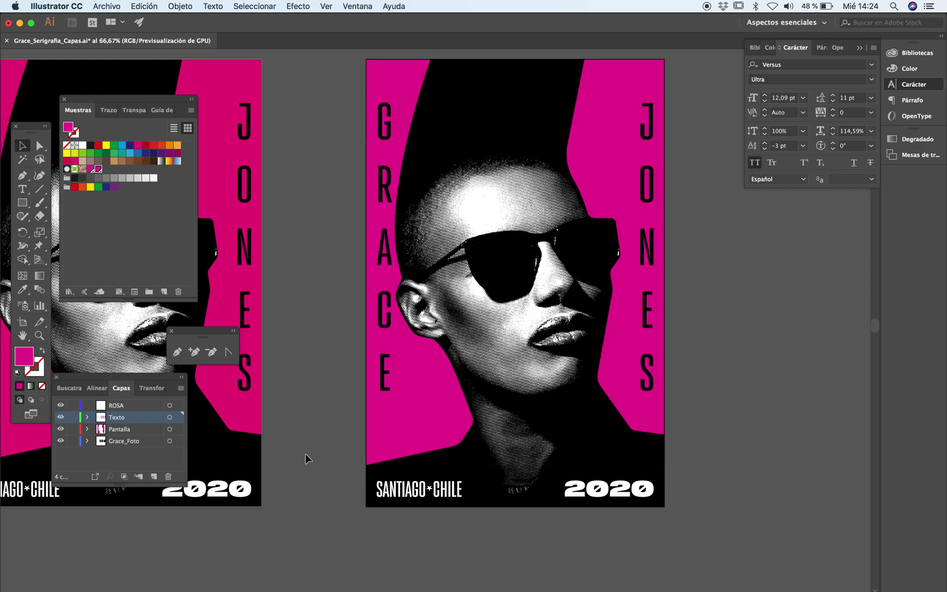
Select both recolored shapes on the new poster and move them from the Texto layer to the ROSA layer
scroll(712, 450, down, 2)
click(402, 385)
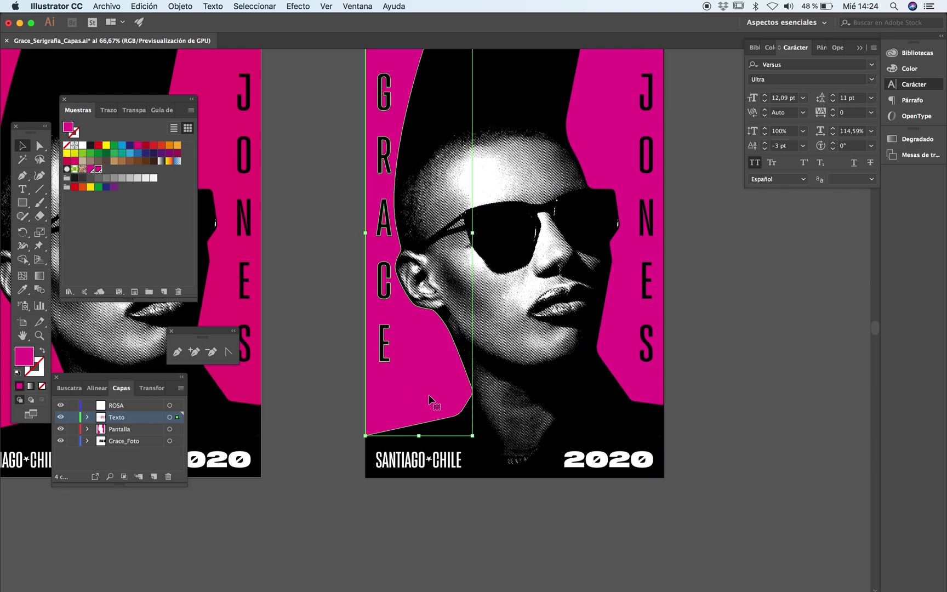
shift+click(646, 399)
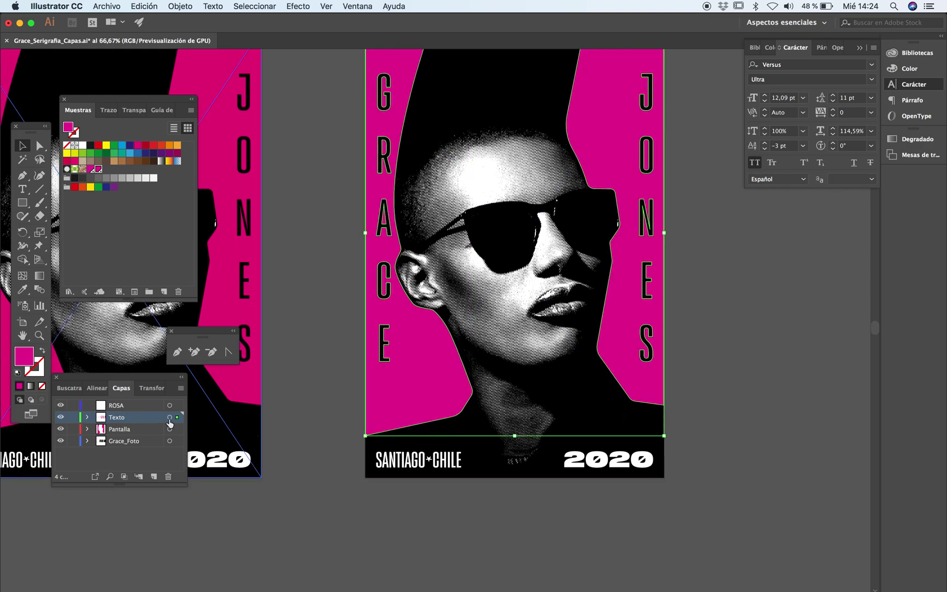
drag(178, 410, 177, 405)
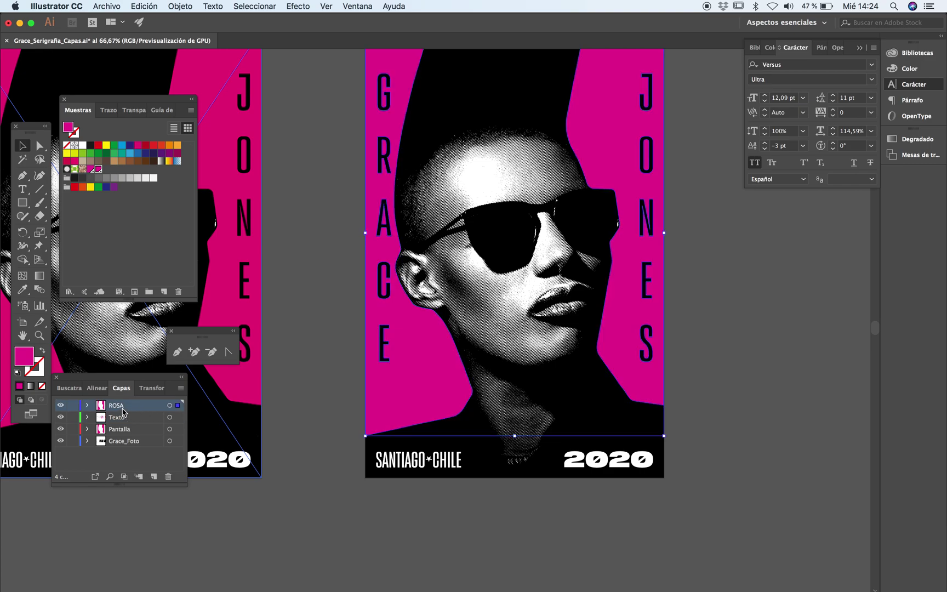
Rename the ROSA layer to Rhodamine and set its layer color to Rosa
double_click(130, 408)
text(Rodamine)
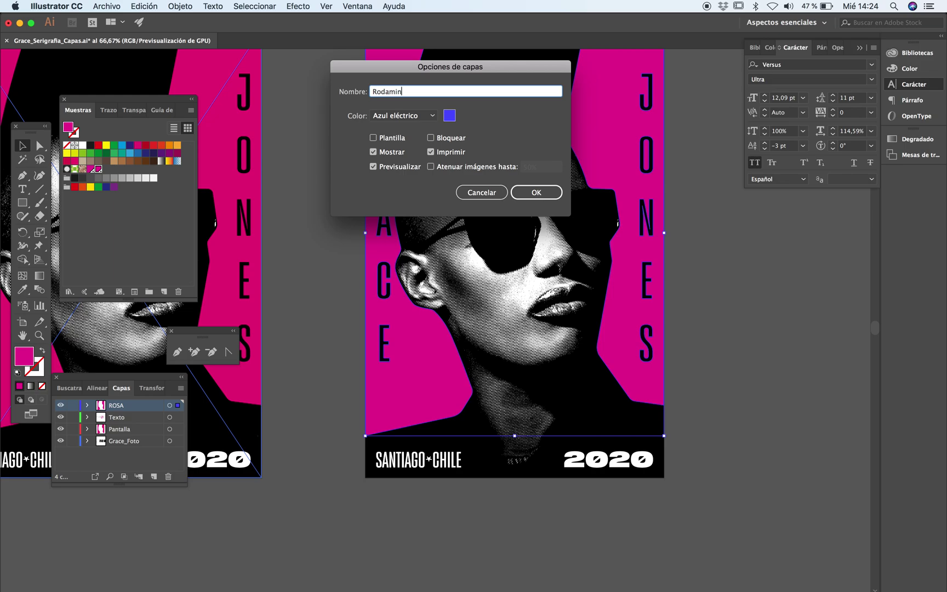
click(377, 91)
text(h)
click(404, 115)
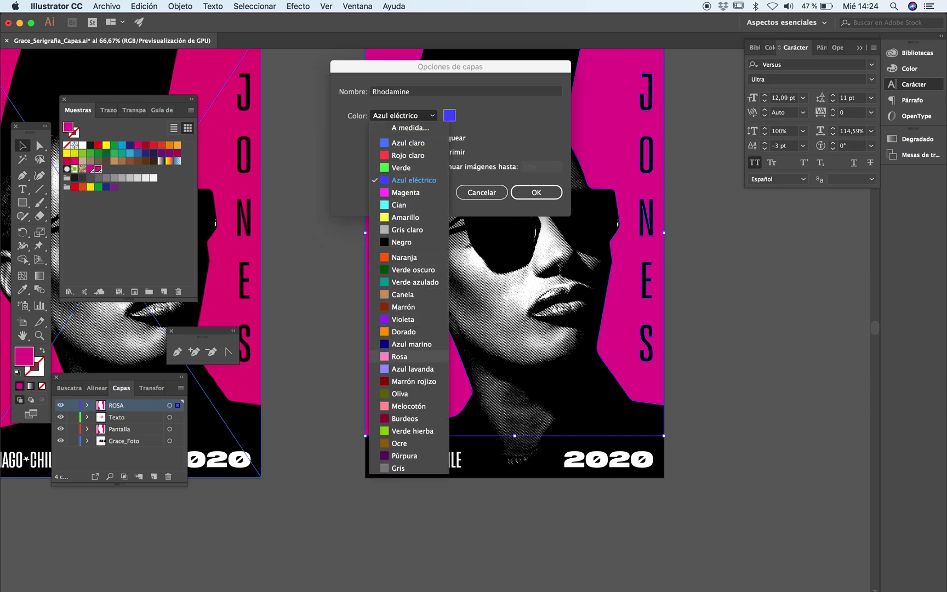
click(399, 356)
click(536, 192)
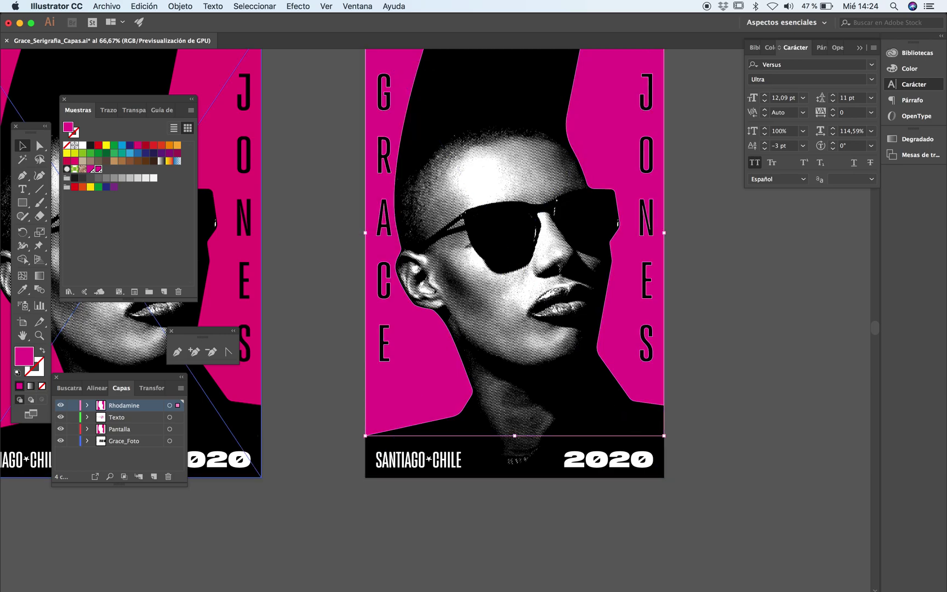
Check the Rhodamine shapes and the SANTIAGO*CHILE and 2020 texts, deselect everything and save the document
click(416, 378)
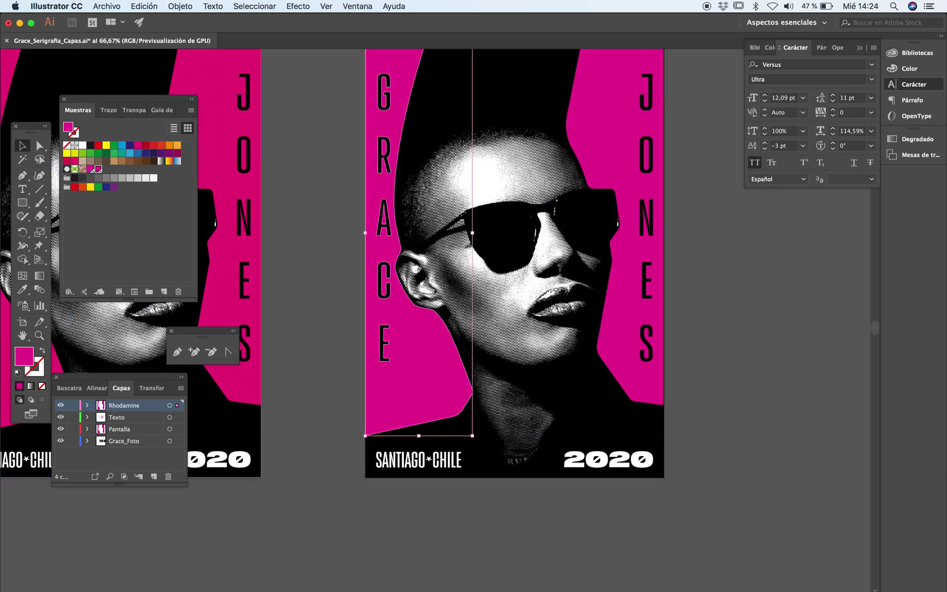
click(61, 405)
click(60, 405)
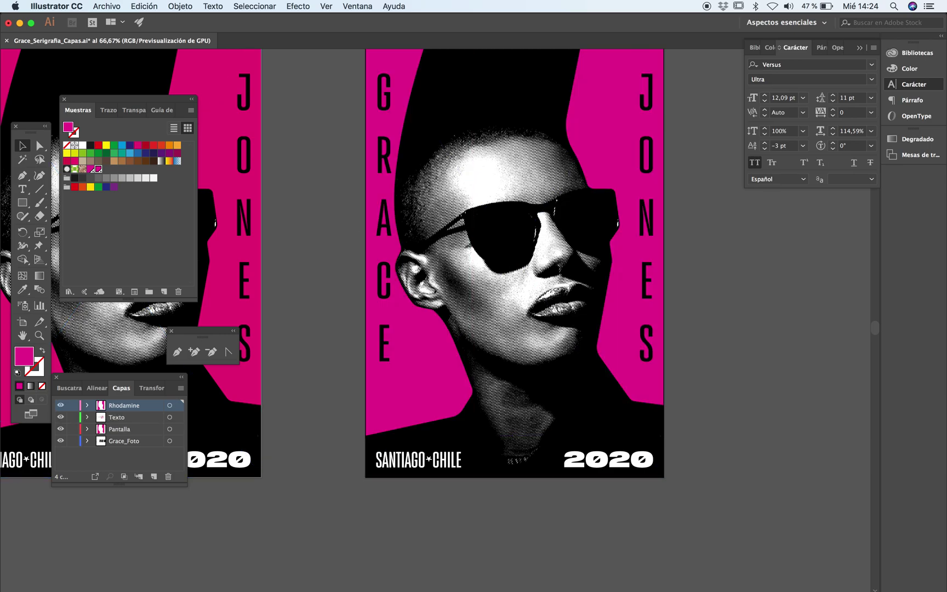
scroll(493, 262, right, 2)
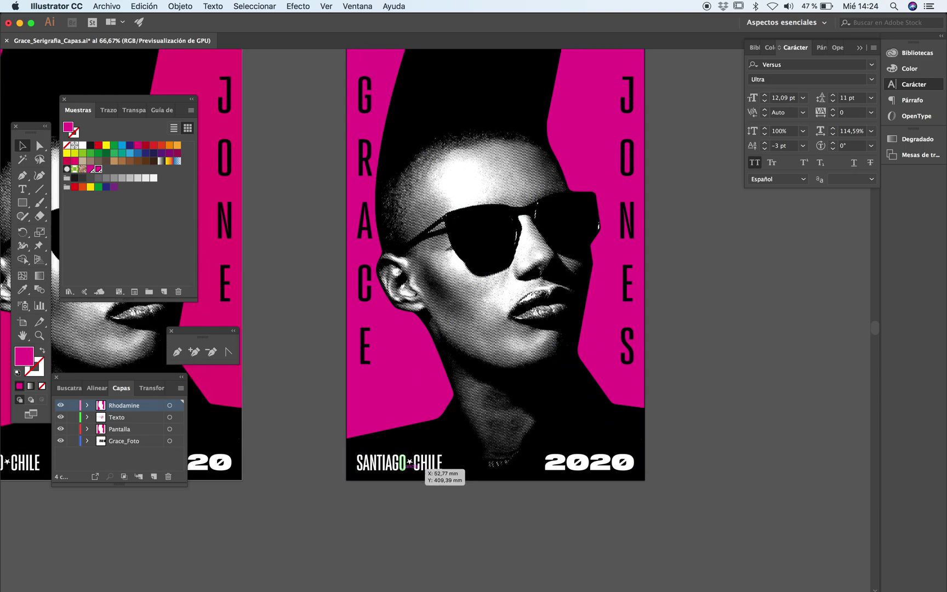
click(430, 465)
click(581, 463)
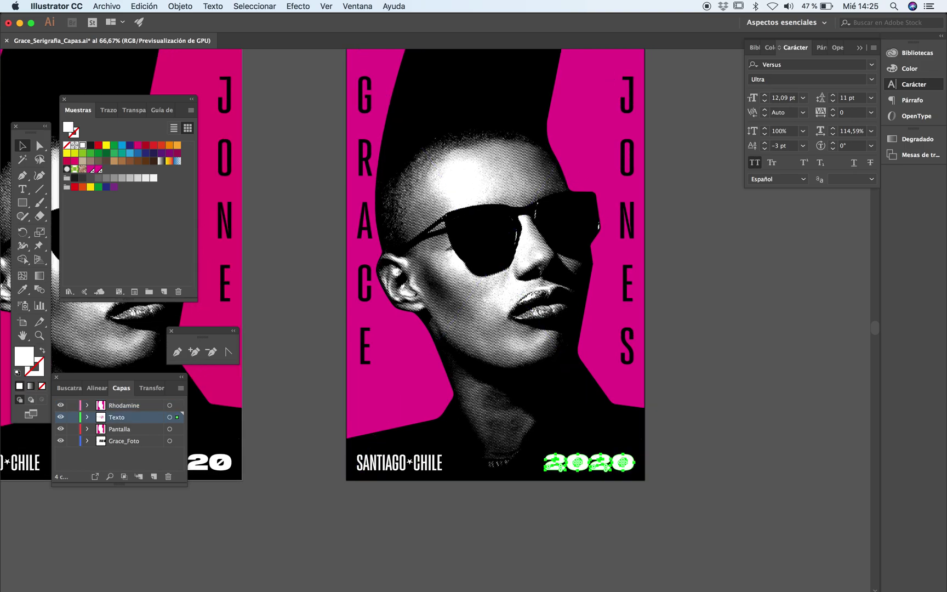
key(super+shift+a)
key(super+s)
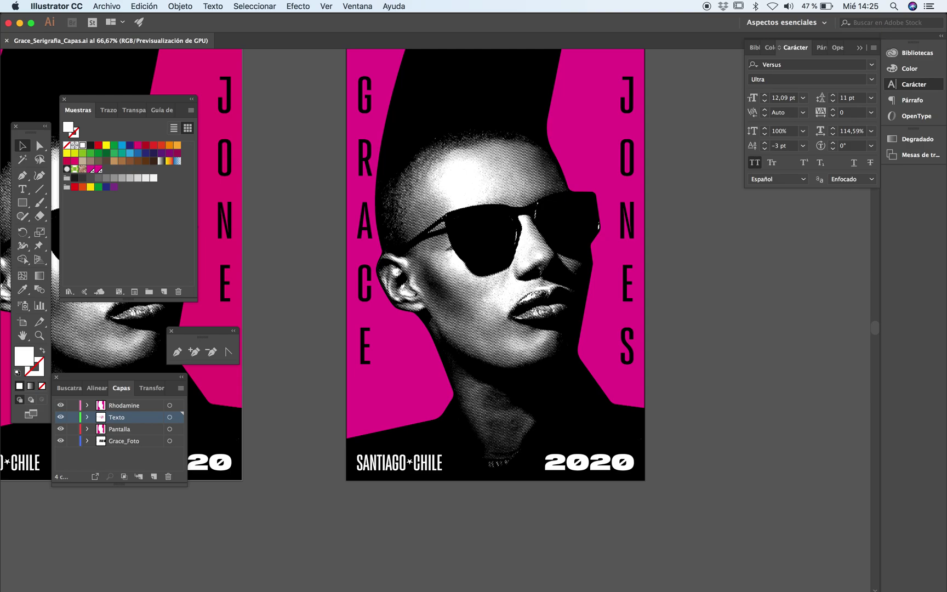
Hide the Rhodamine layer, examine the photo's halftone up close, and show the layer again
click(495, 329)
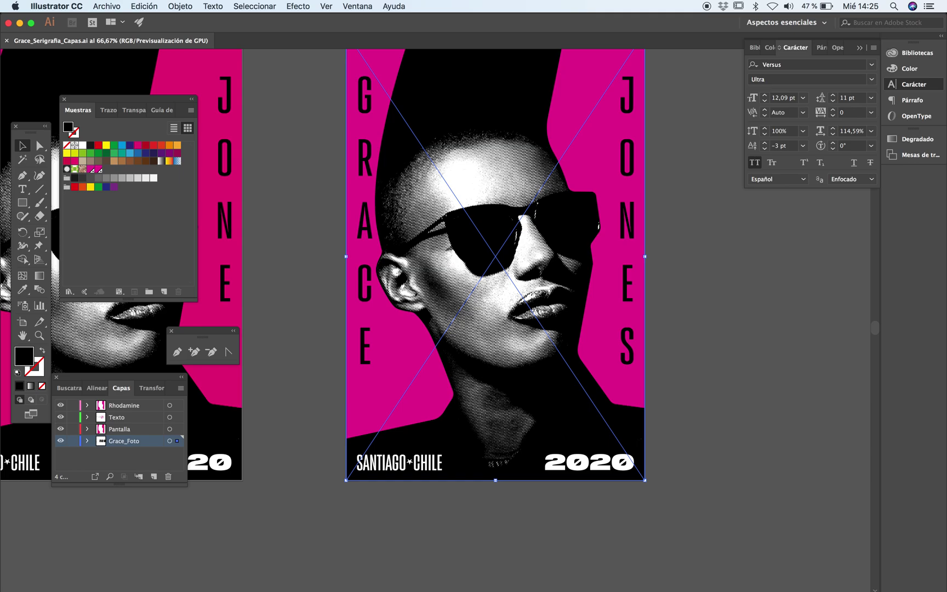
click(60, 405)
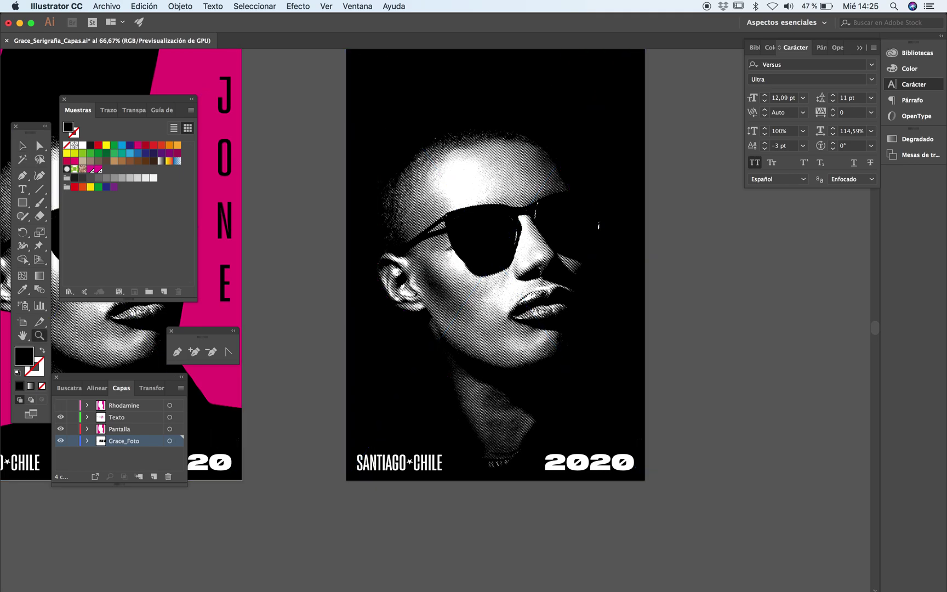
key(z)
click(517, 206)
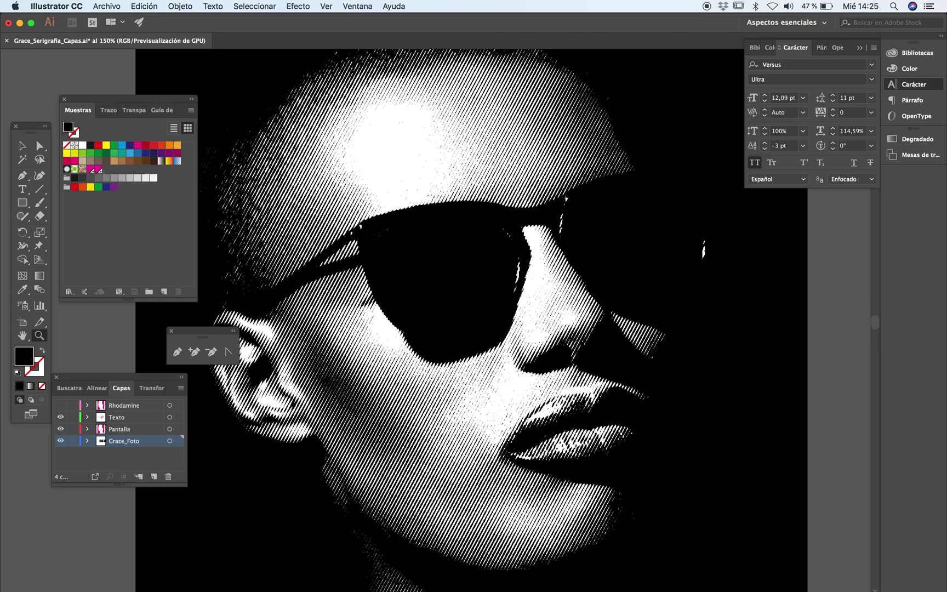
key(super+minus)
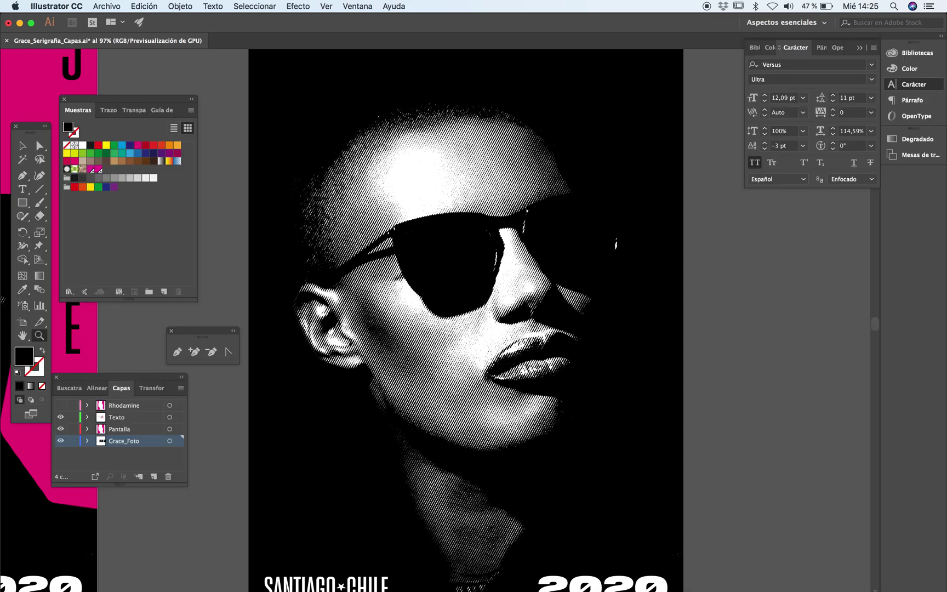
scroll(465, 318, down, 3)
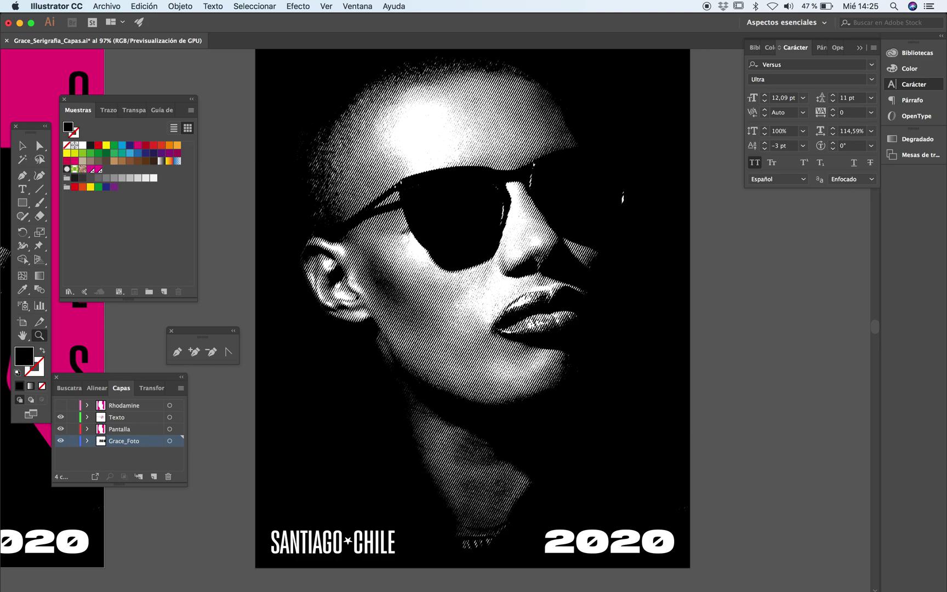
key(super+minus)
key(super+minus)
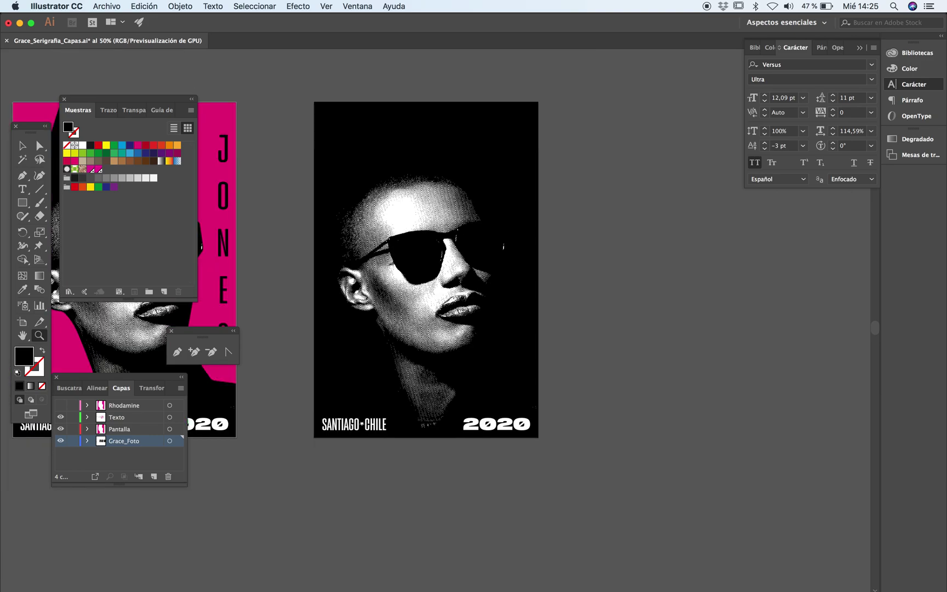
click(60, 405)
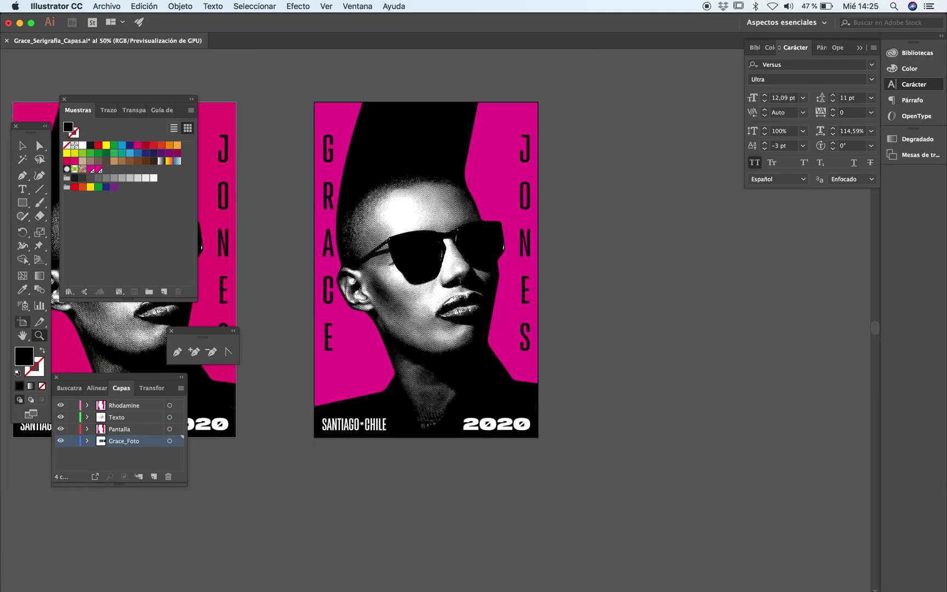
click(22, 322)
drag(315, 270, 595, 270)
key(Escape)
click(706, 273)
scroll(493, 263, right, 3)
key(v)
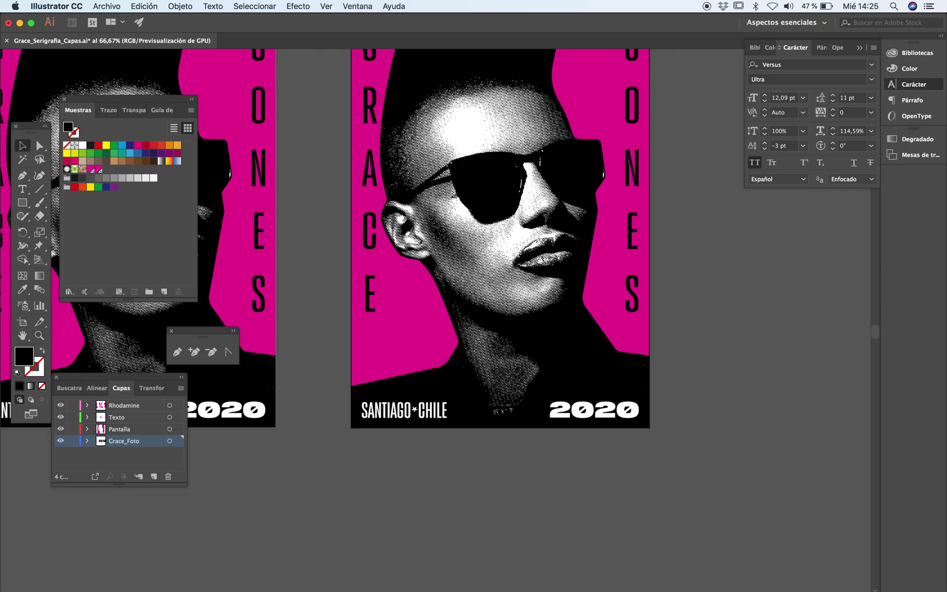
Fill the SANTIAGO*CHILE and 2020 texts on the new poster with the Negro swatch, redefined as RGB 0, 0, 0
click(417, 412)
shift+click(594, 410)
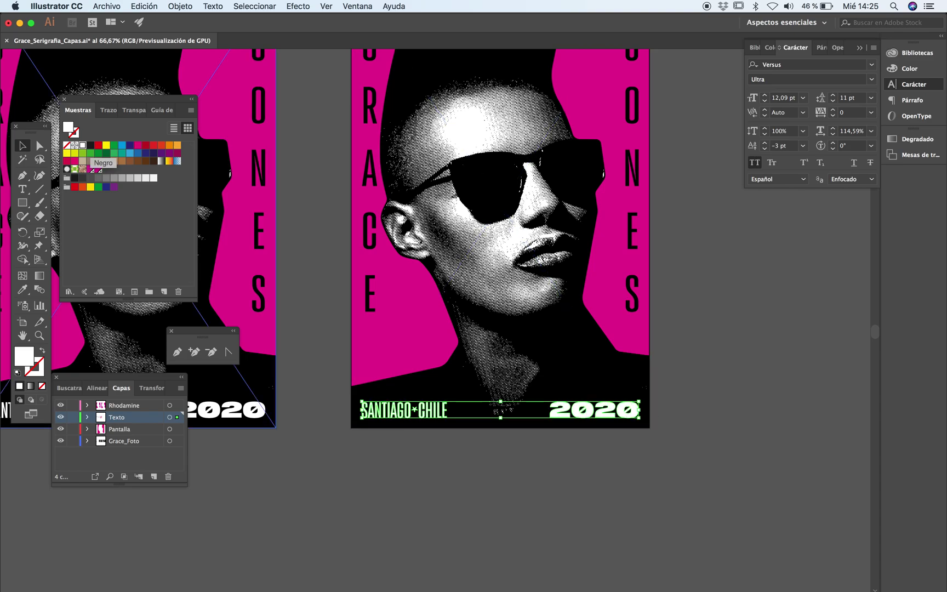
click(89, 144)
double_click(90, 145)
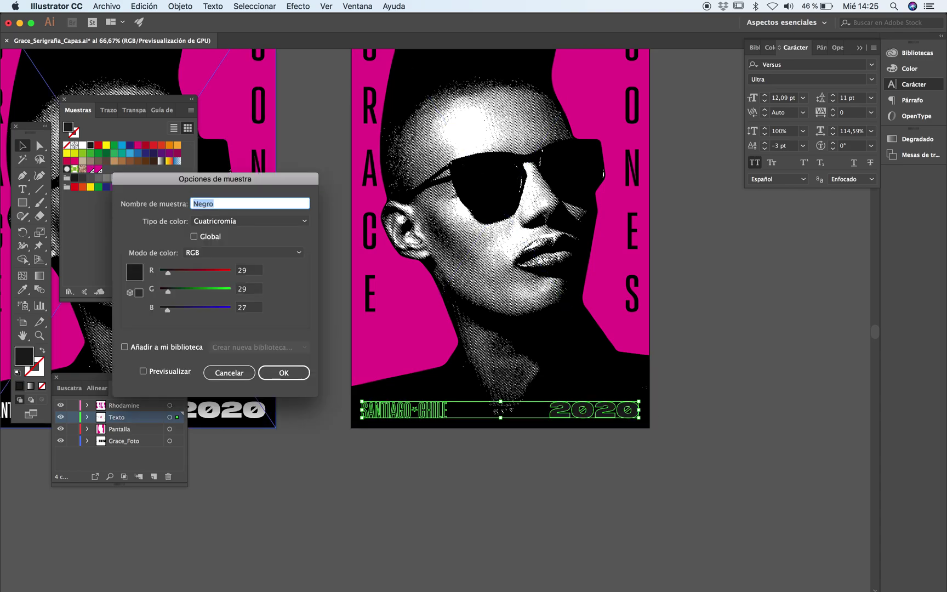
drag(167, 291, 160, 309)
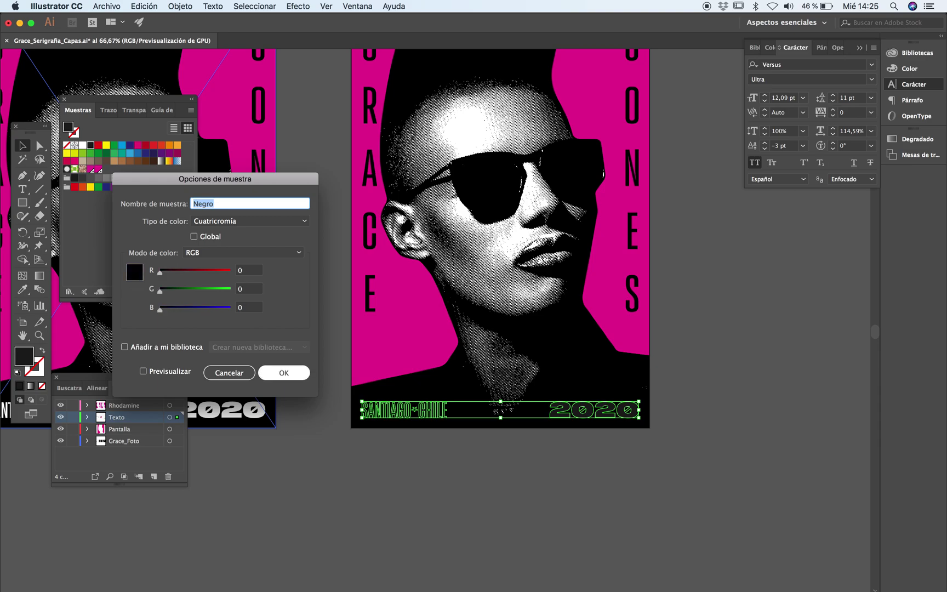
click(214, 203)
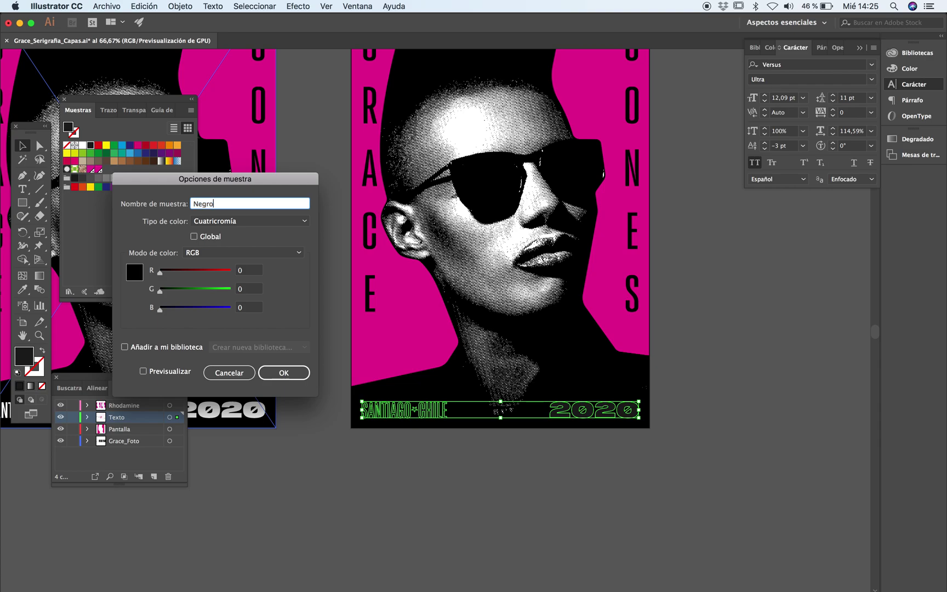
key(Return)
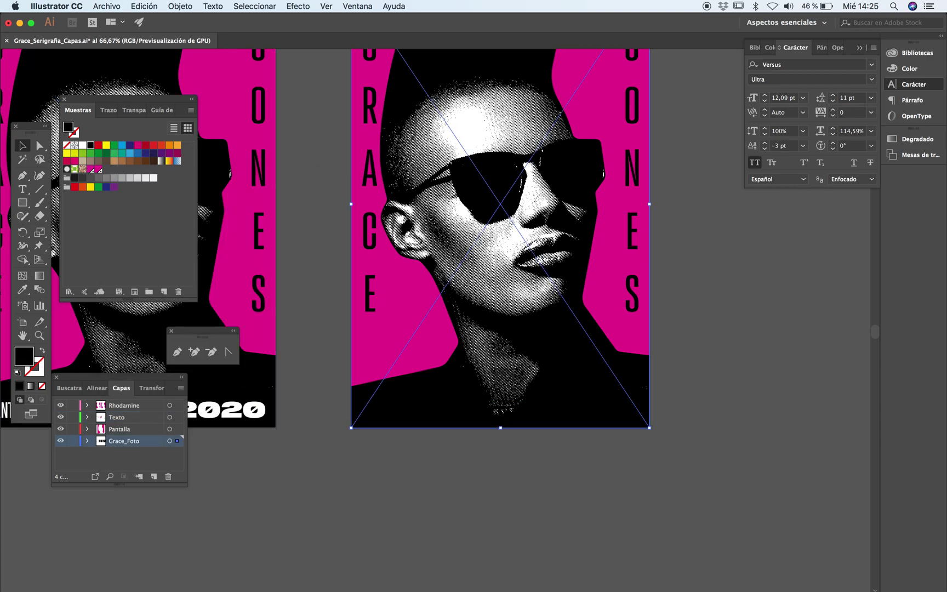
Switch to Grace_Trama_Ok.tif in Photoshop, bring up its Save As dialog and cancel it
key(shift+super+b)
key(super+Tab)
key(shift+super+s)
click(588, 363)
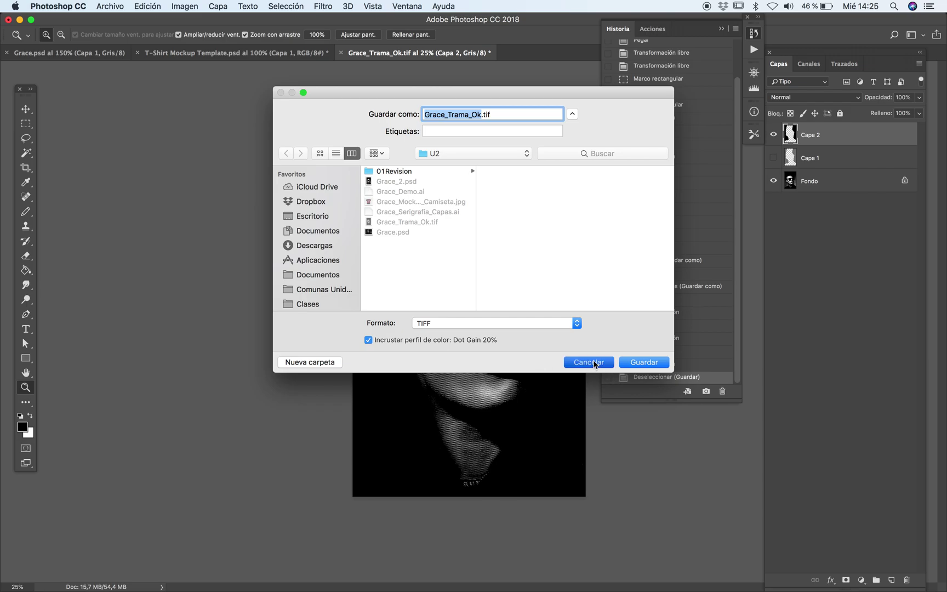
Try inverting Capa 2, undo that inversion, and merge Capa 2 with the Fondo layer
key(super+i)
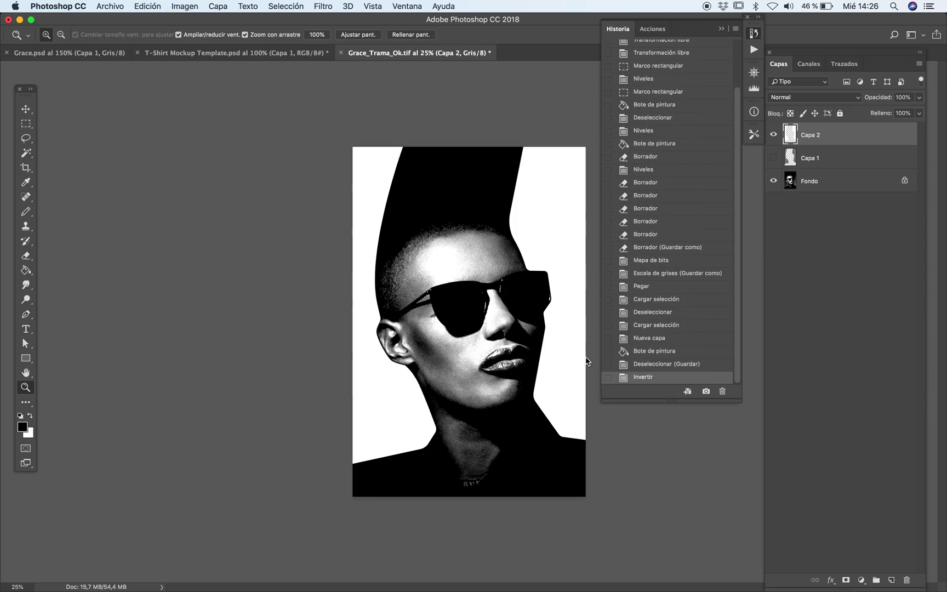
key(super+z)
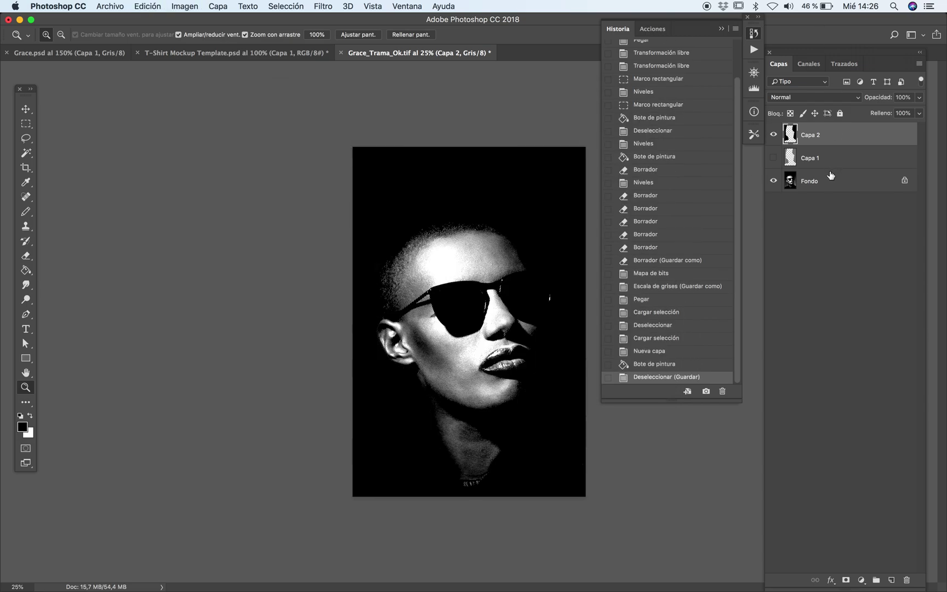
super+click(824, 185)
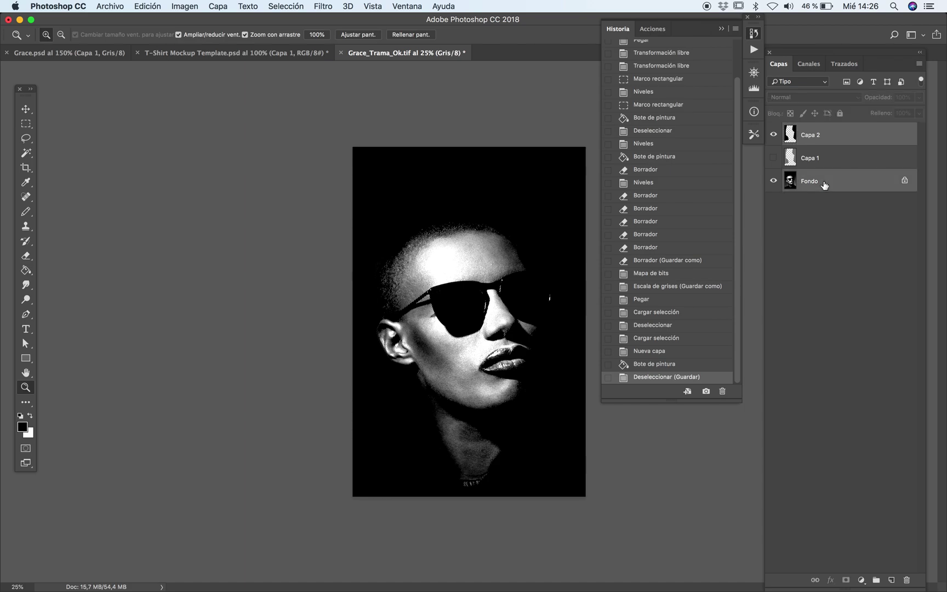
key(super+e)
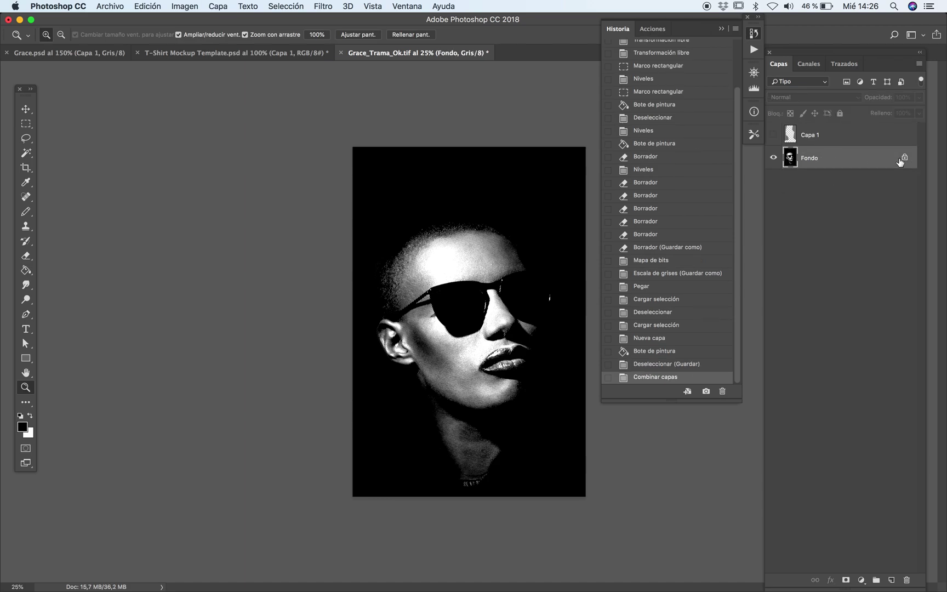
Convert the locked Fondo background into a regular layer, accept its default layer style options and invert its tones
click(904, 157)
double_click(909, 161)
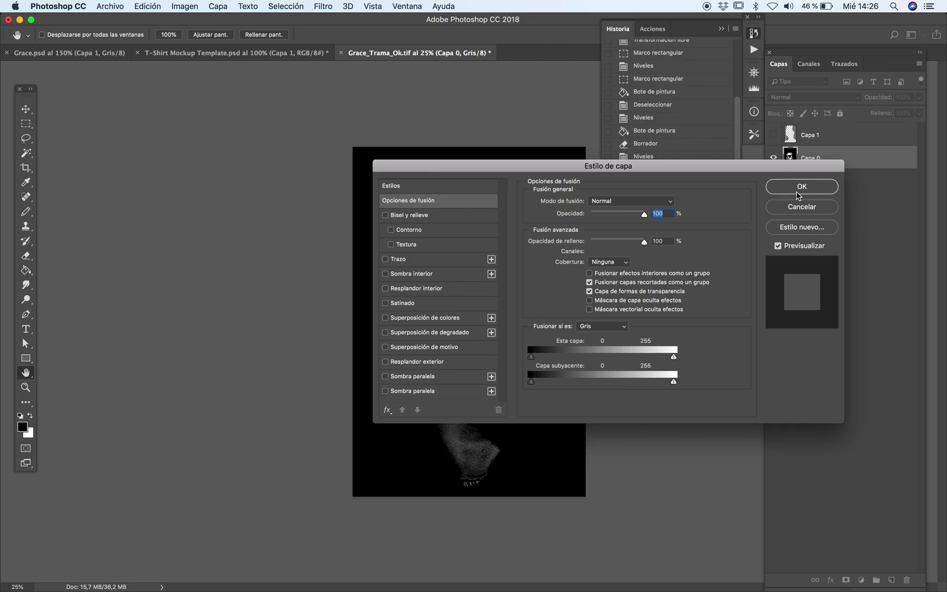
click(799, 189)
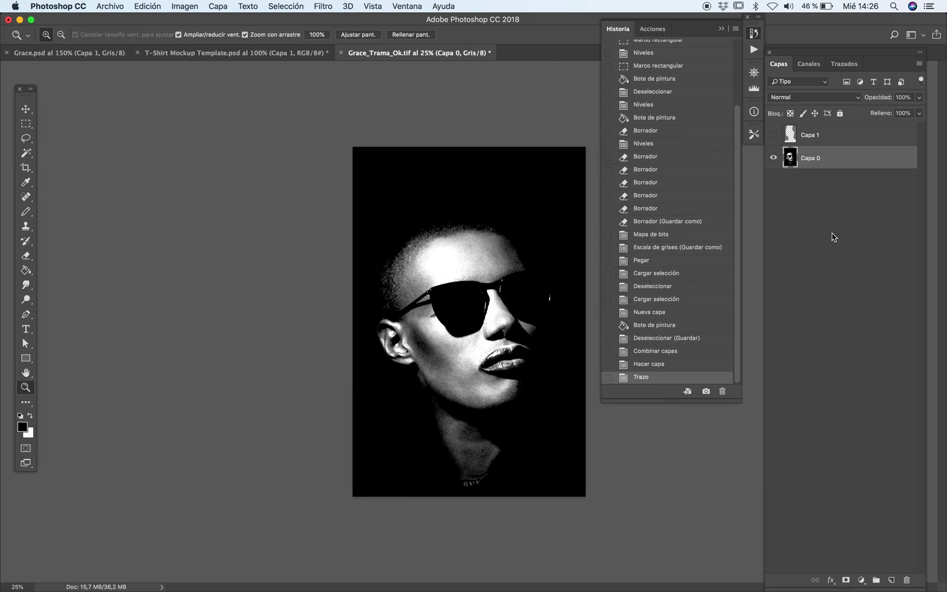
key(super+i)
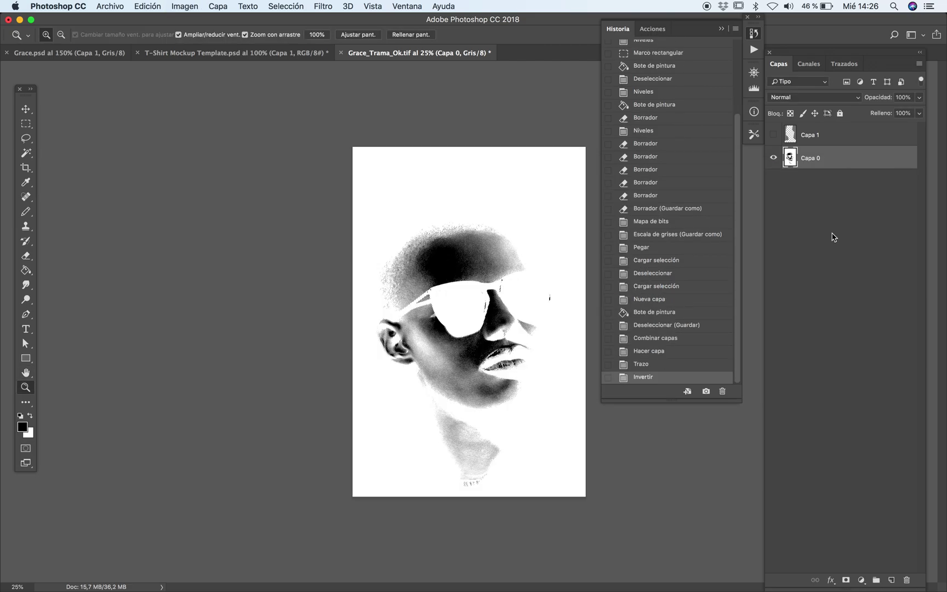
Examine the inverted halftone at several magnifications with the panels hidden, and return to Illustrator
shift+click(474, 372)
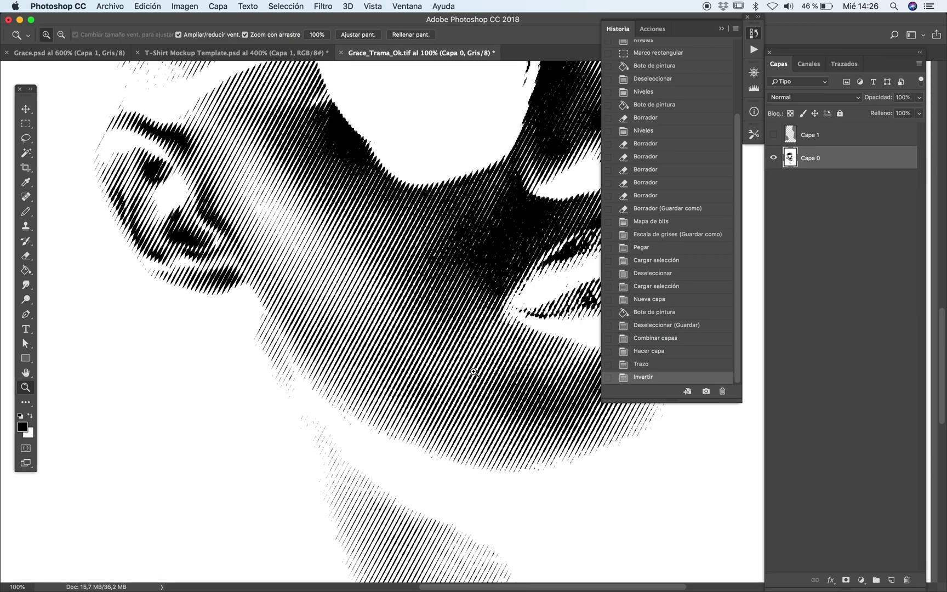
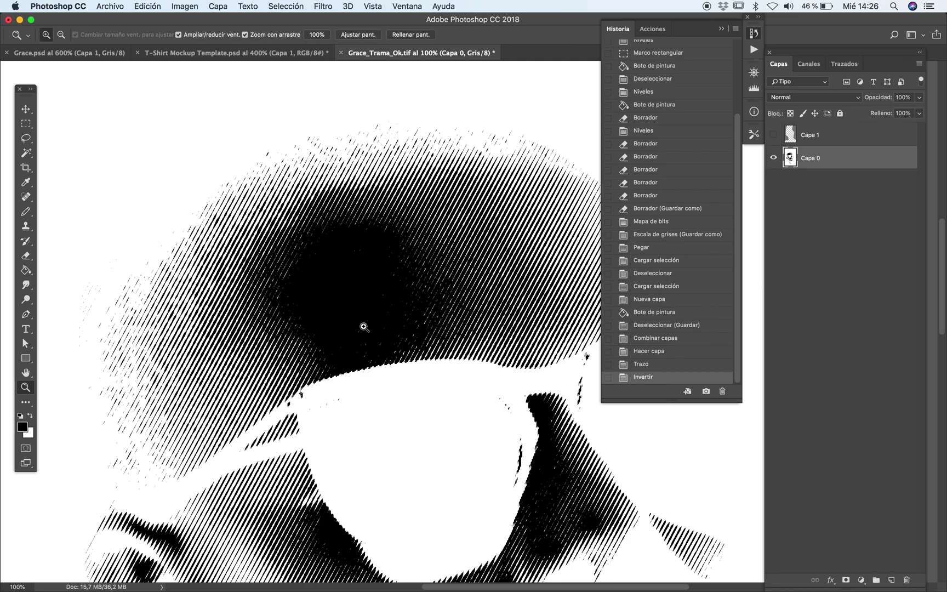
key(Tab)
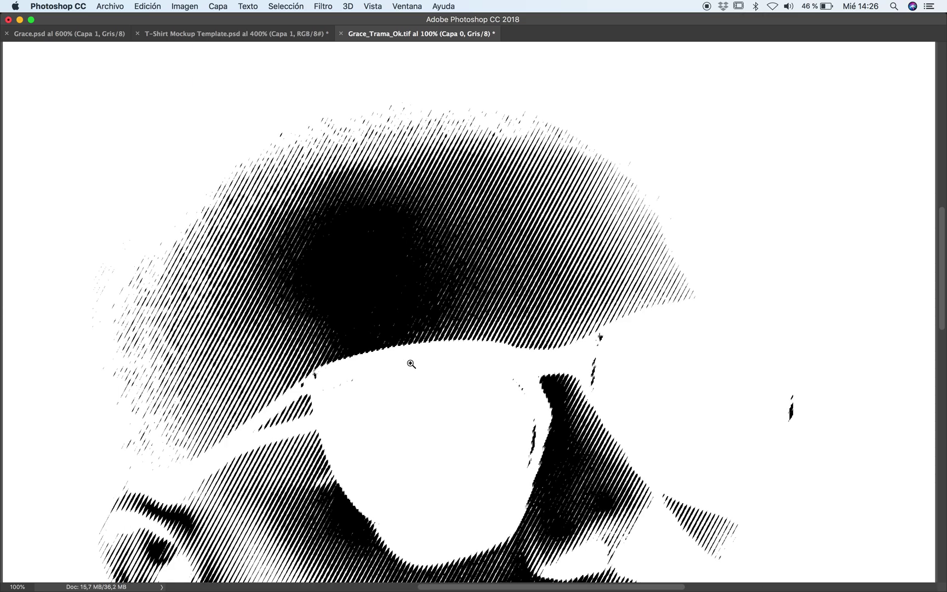
alt+click(447, 405)
scroll(447, 405, down, 6)
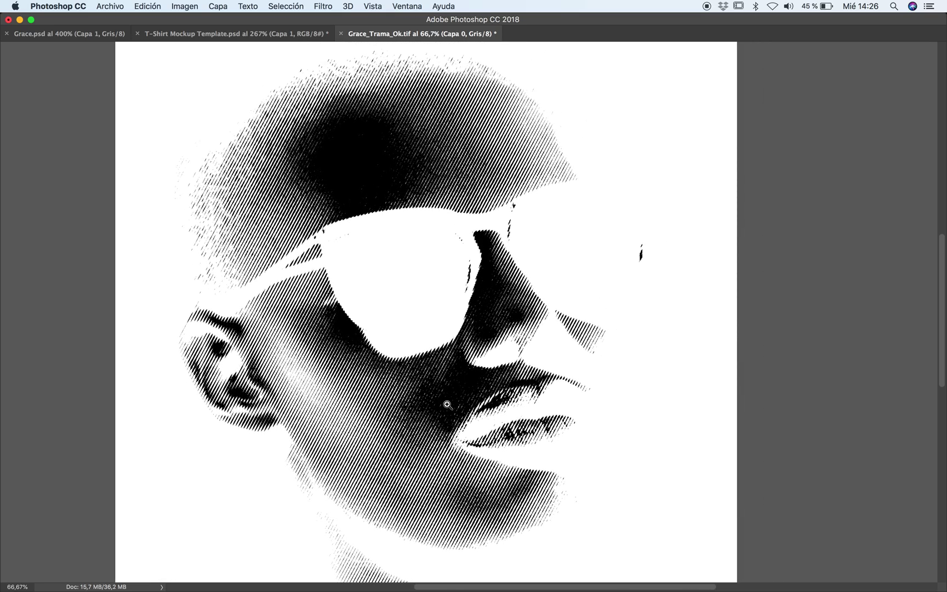
click(447, 404)
alt+click(447, 404)
alt+click(447, 404)
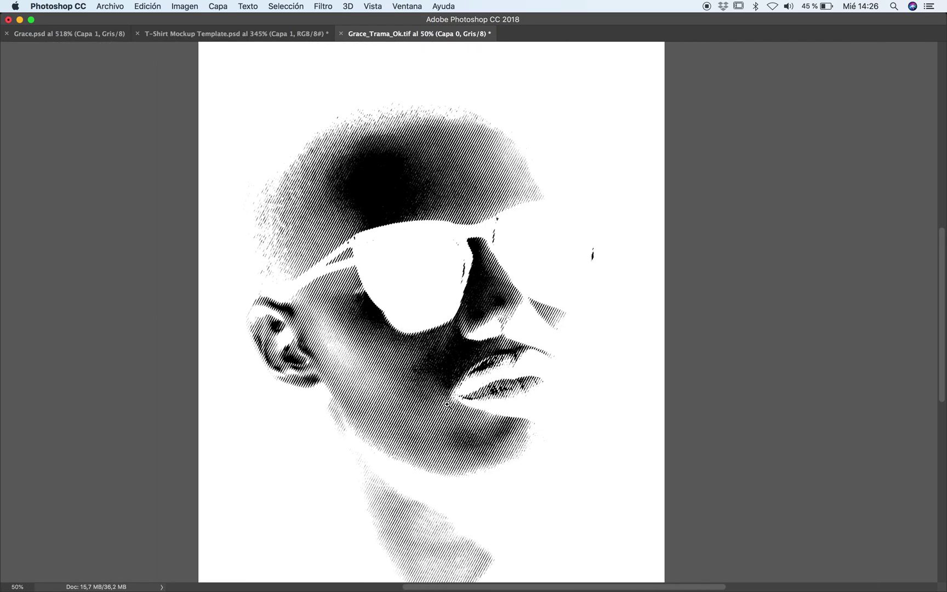
key(super+Tab)
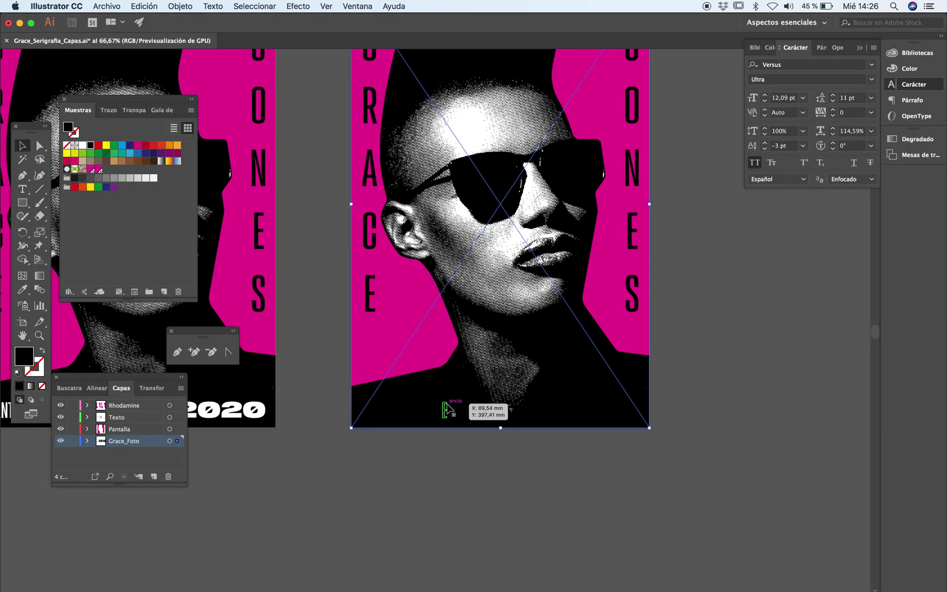
Switch to Photoshop and save the inverted halftone as a TIFF copy named Grace_Tinta_Blanca.tif, without layers, accepting the TIFF options
key(super+Tab)
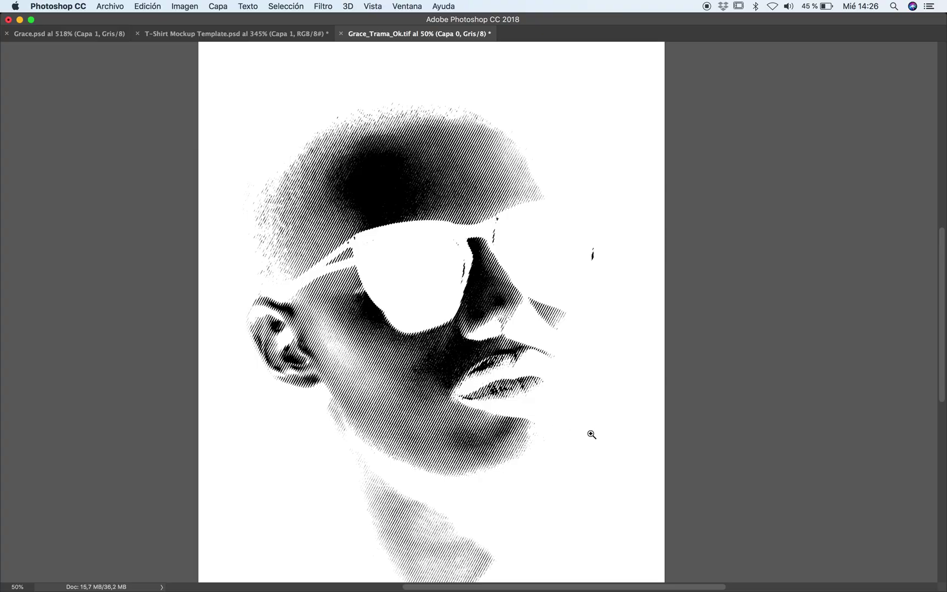
key(super+shift+s)
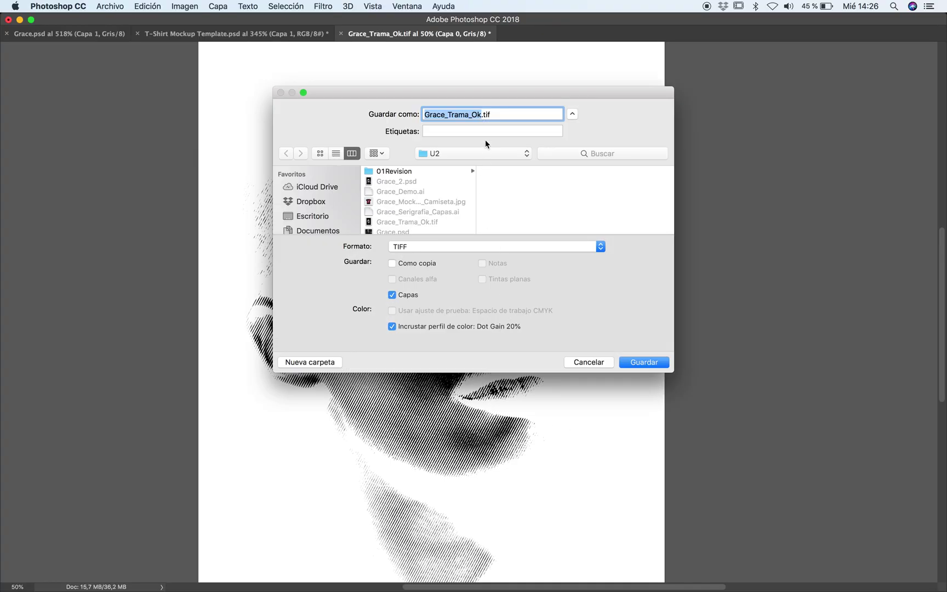
click(481, 114)
drag(480, 114, 450, 115)
text(TTinta)
key(BackSpace)
key(BackSpace)
key(BackSpace)
key(BackSpace)
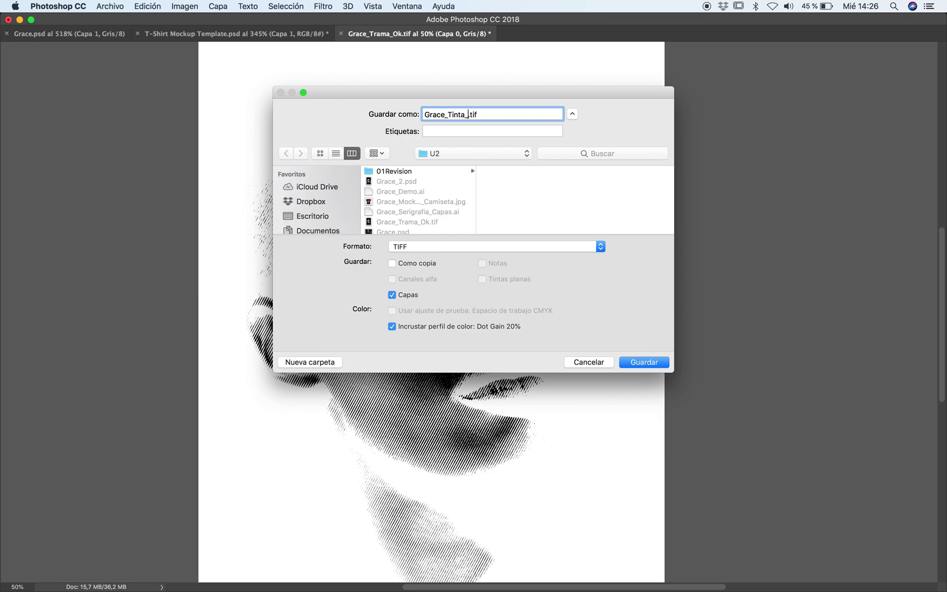
text(lanca)
click(406, 296)
click(648, 366)
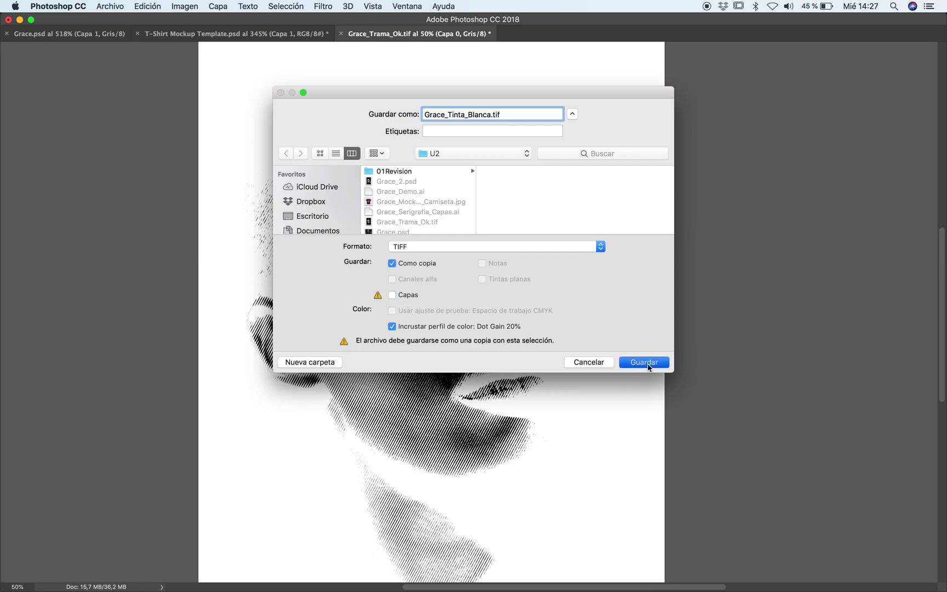
click(633, 221)
Switch to Illustrator and relink the selected Grace_Trama_Ok.tif image of the last poster to Grace_Tinta_Blanca.tif
key(super+Tab)
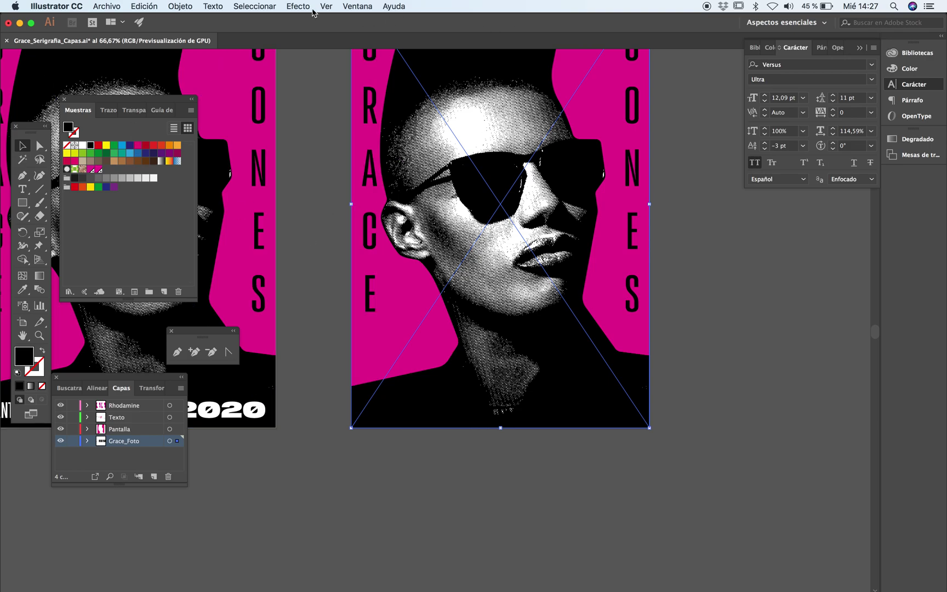
click(356, 6)
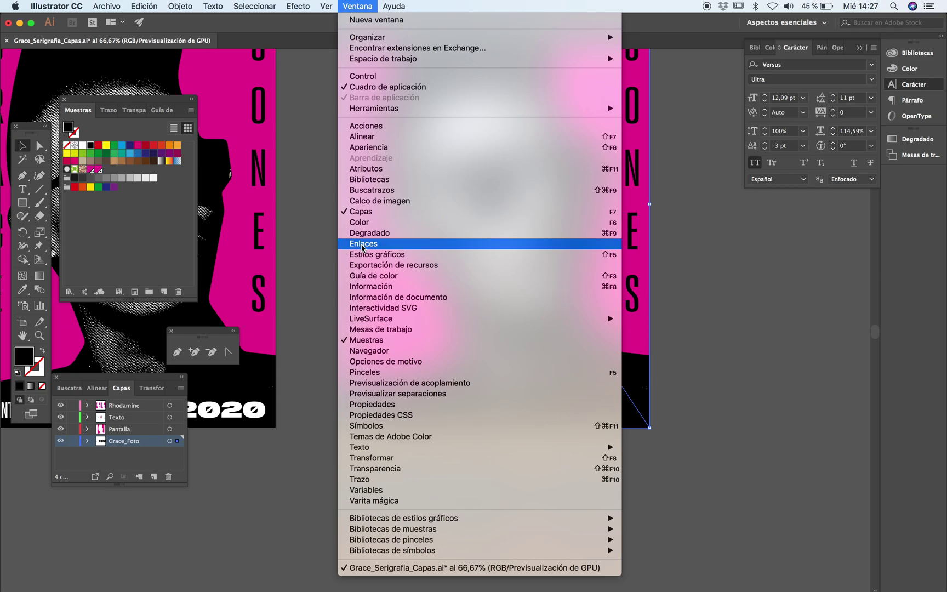
click(361, 244)
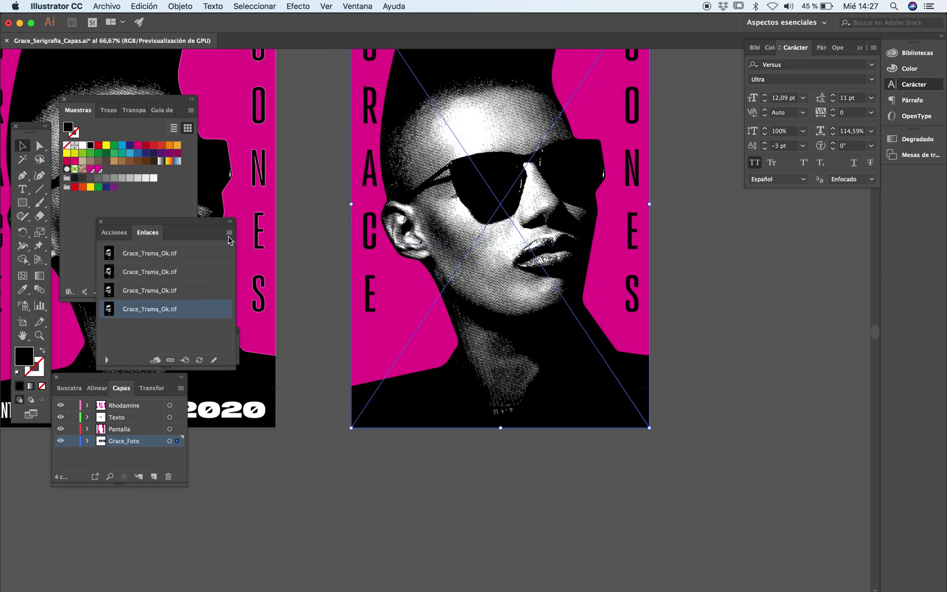
click(229, 235)
click(187, 362)
click(186, 360)
click(170, 360)
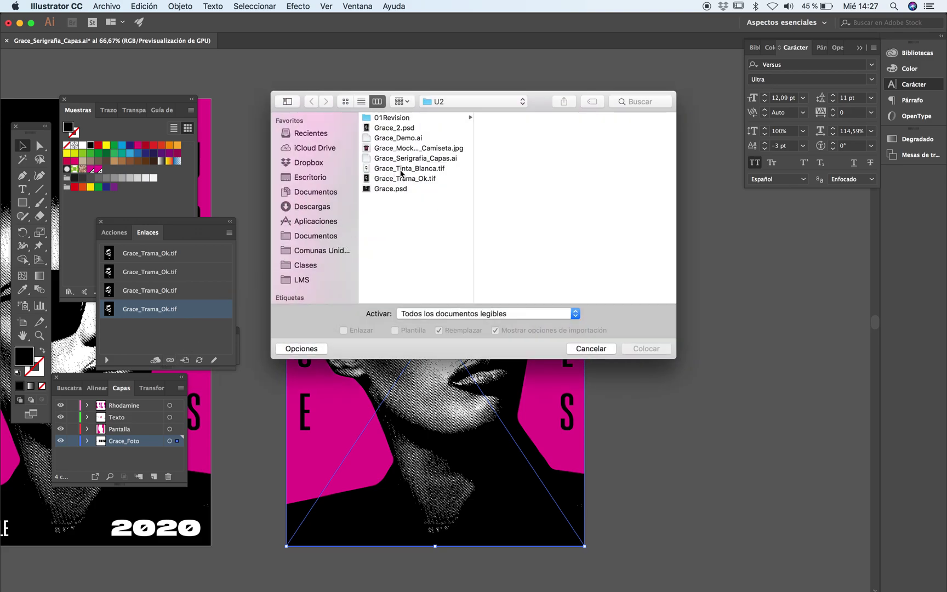
click(400, 168)
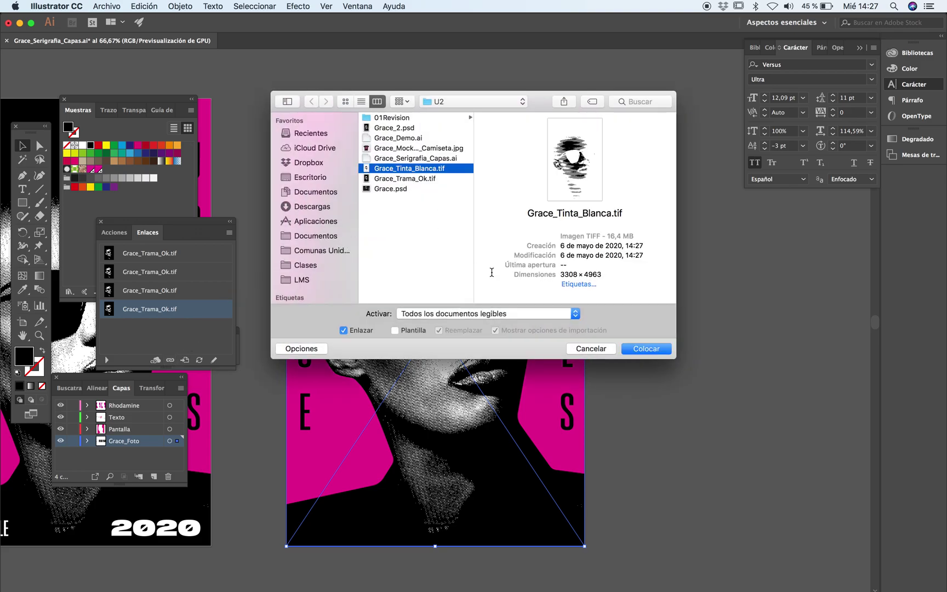
click(646, 349)
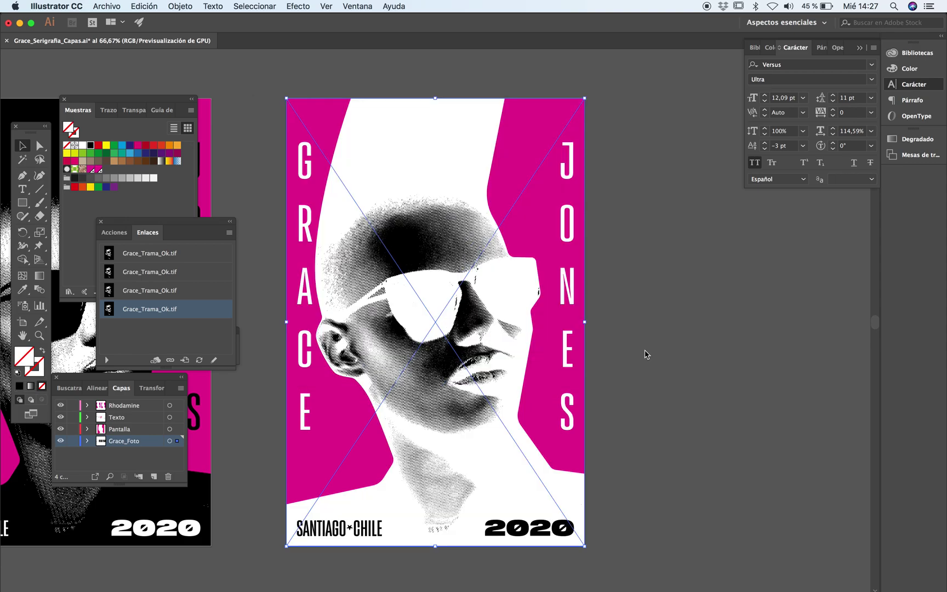
Recolor the inverted poster's magenta background shape black by sampling the 2020 text with the Eyedropper, and deselect it
click(670, 431)
scroll(372, 391, down, 2)
scroll(373, 391, left, 1)
click(361, 393)
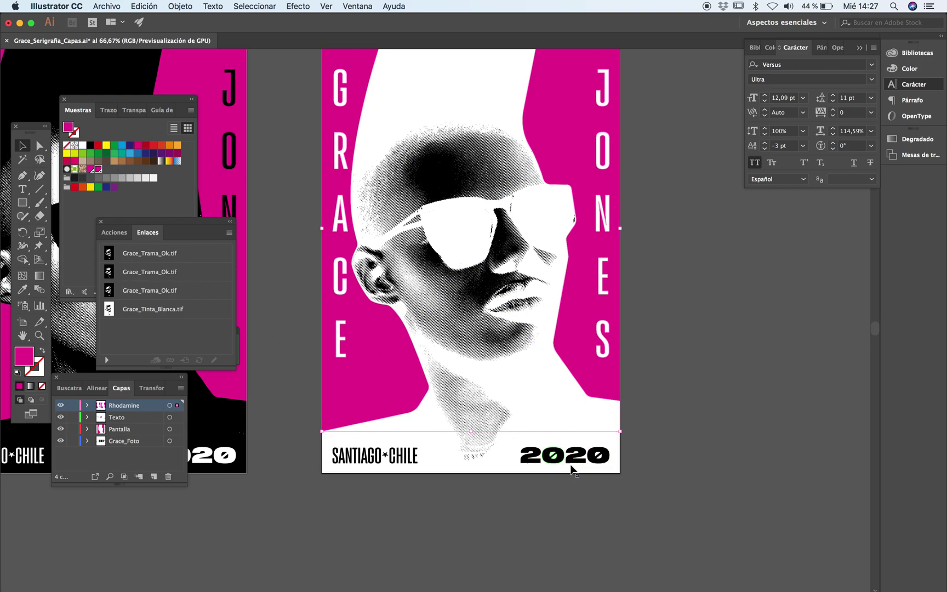
key(i)
click(552, 457)
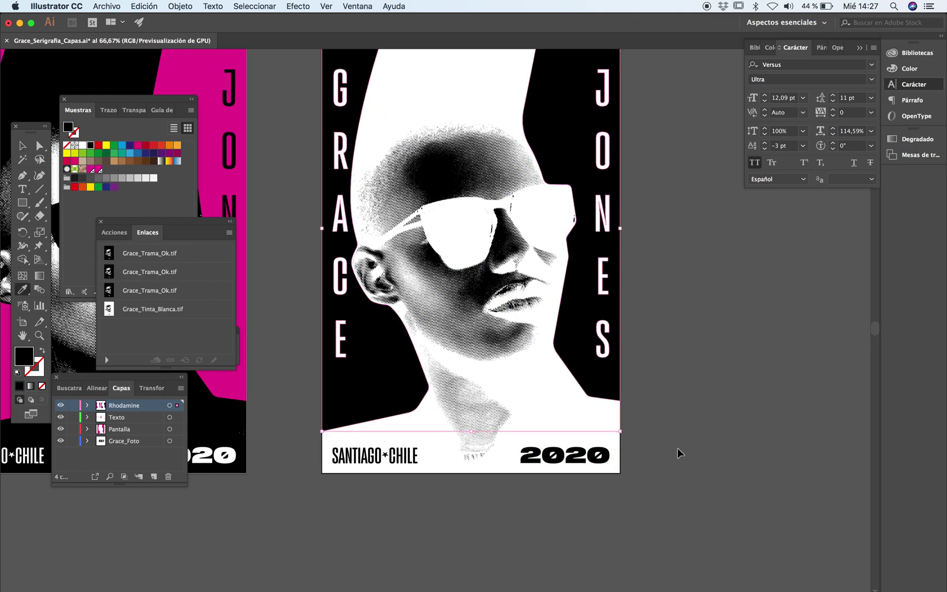
scroll(583, 465, up, 2)
scroll(583, 465, up, 1)
key(super+shift+a)
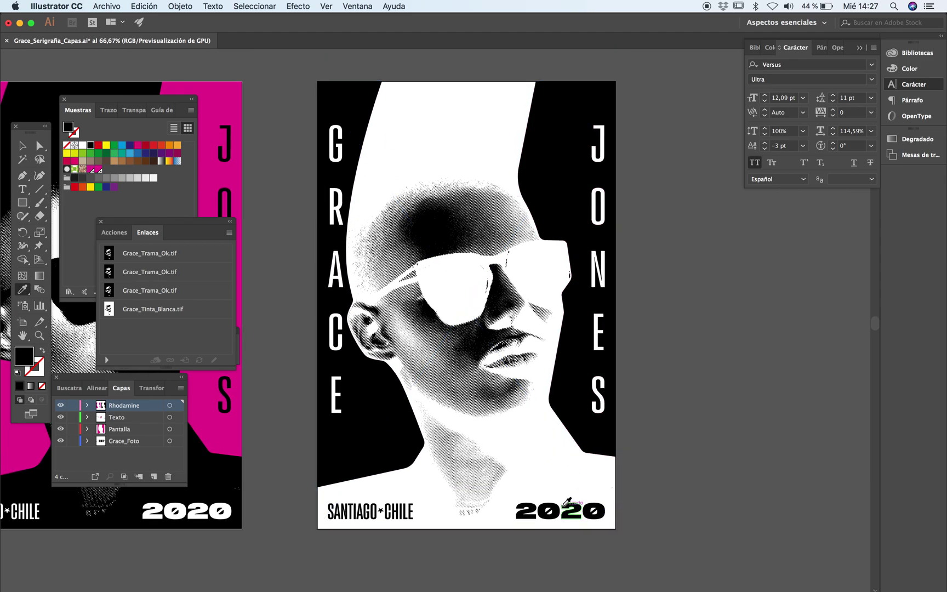
key(v)
Add a new layer directly above Texto and name it Tinta Blanca
scroll(659, 490, down, 4)
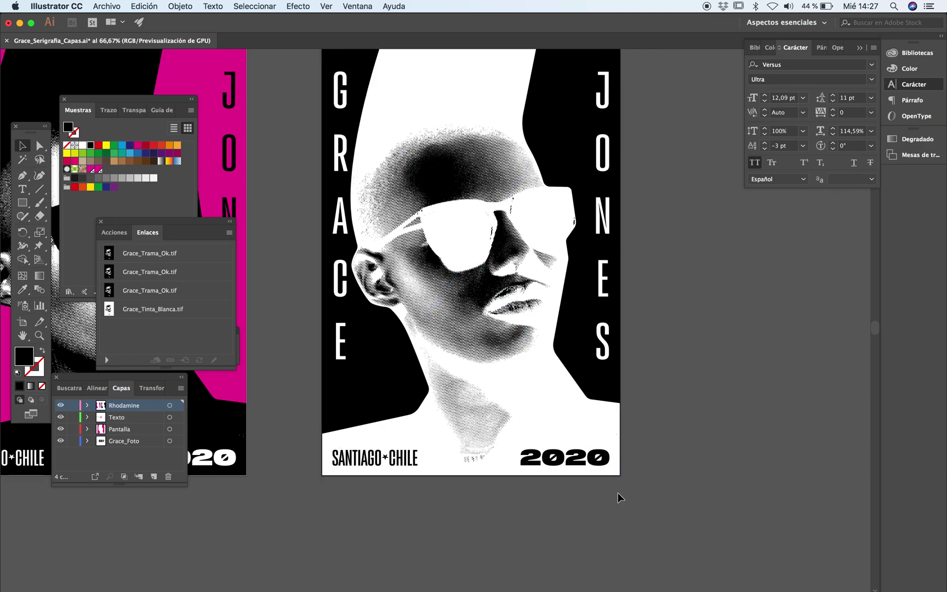
scroll(618, 497, up, 1)
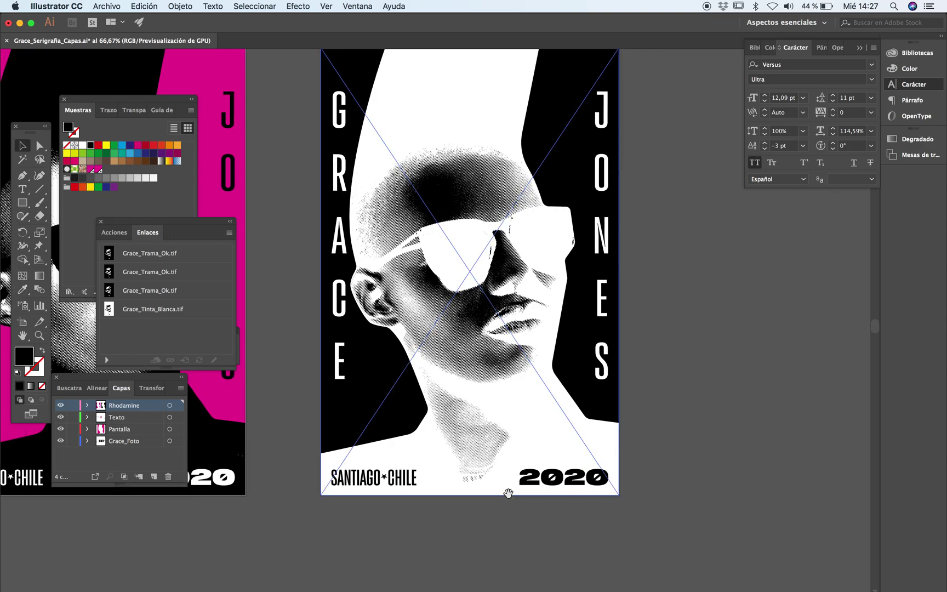
double_click(408, 485)
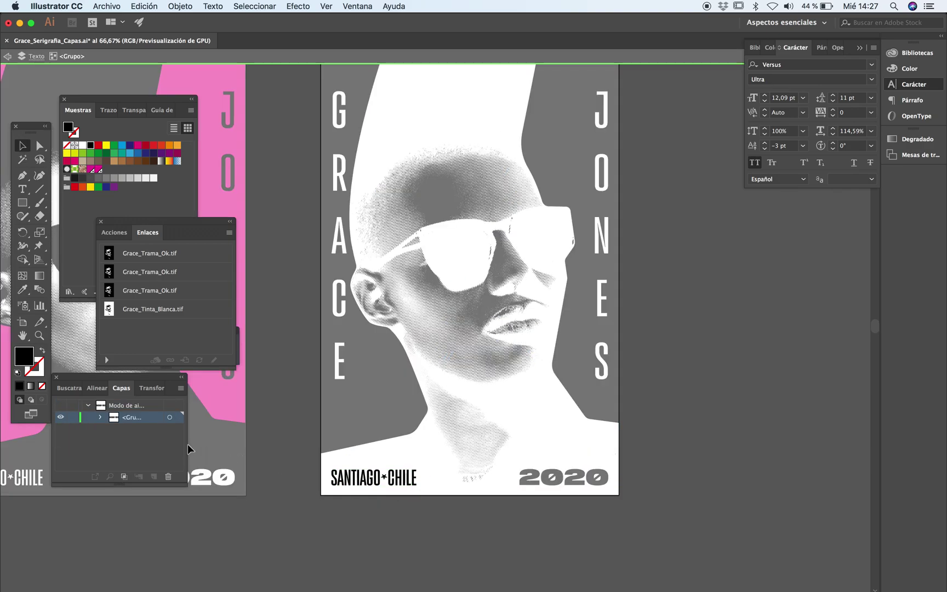
key(Escape)
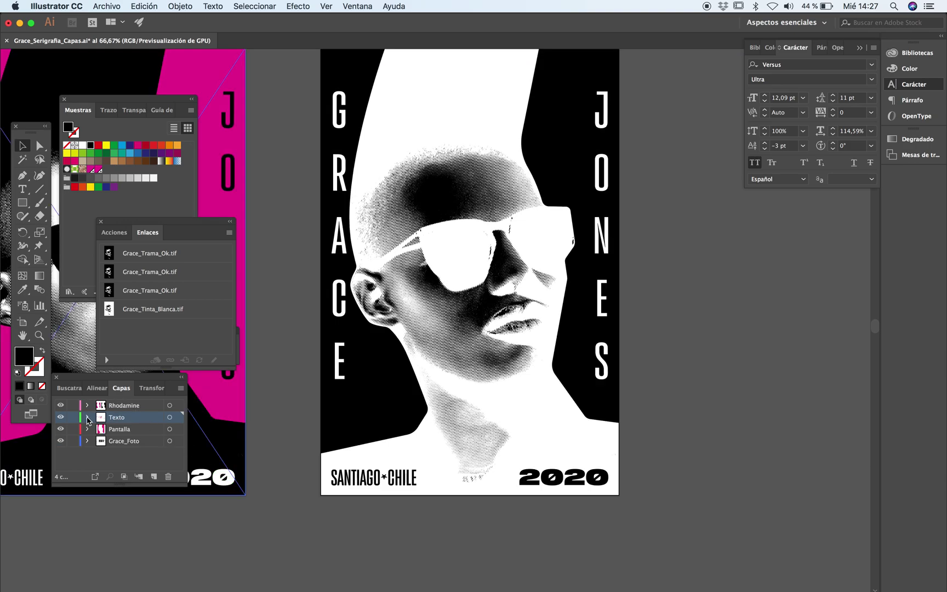
click(154, 476)
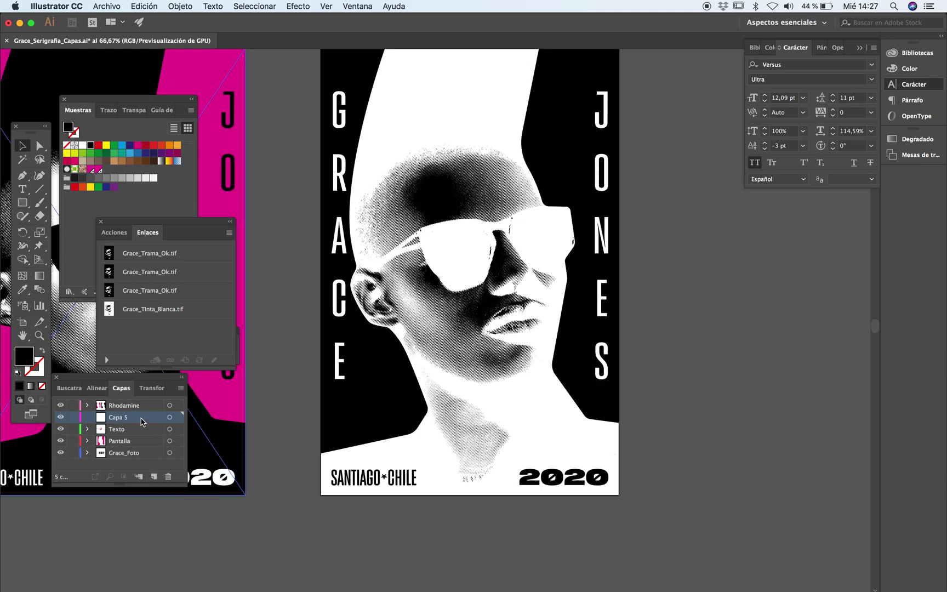
double_click(119, 417)
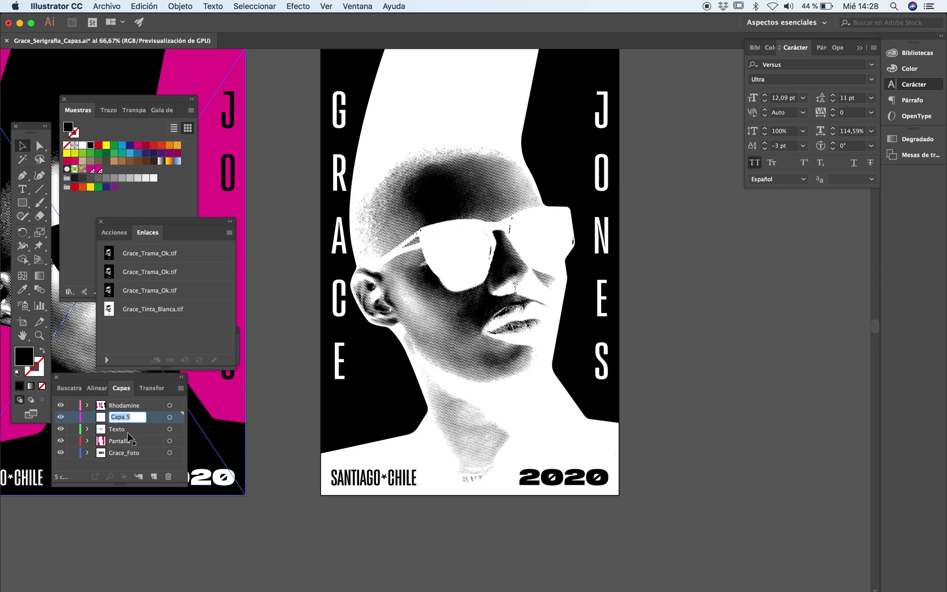
text(T)
click(153, 456)
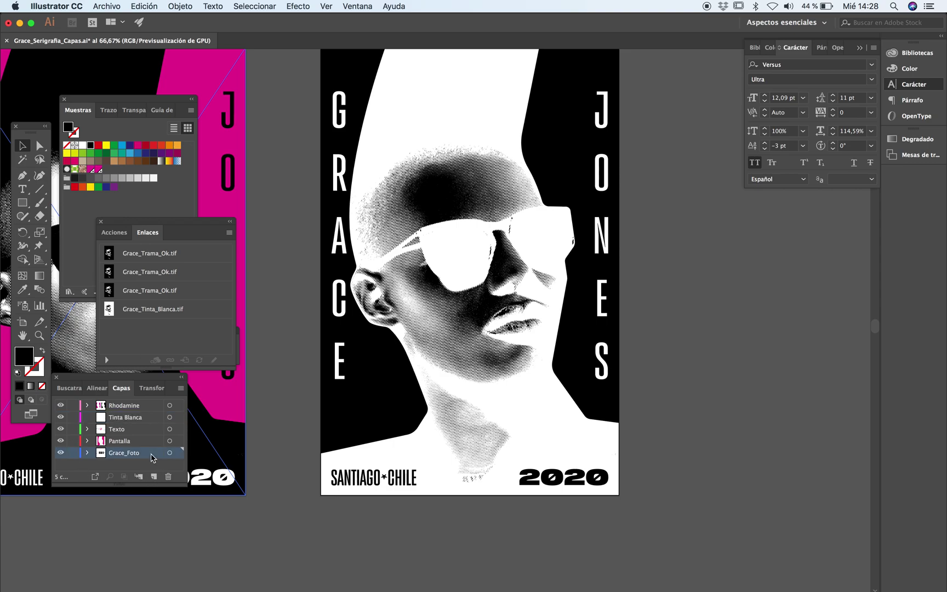
Move the inverted poster's halftone image and its SANTIAGO CHILE and 2020 texts onto the Tinta Blanca layer
click(367, 476)
drag(550, 489, 498, 463)
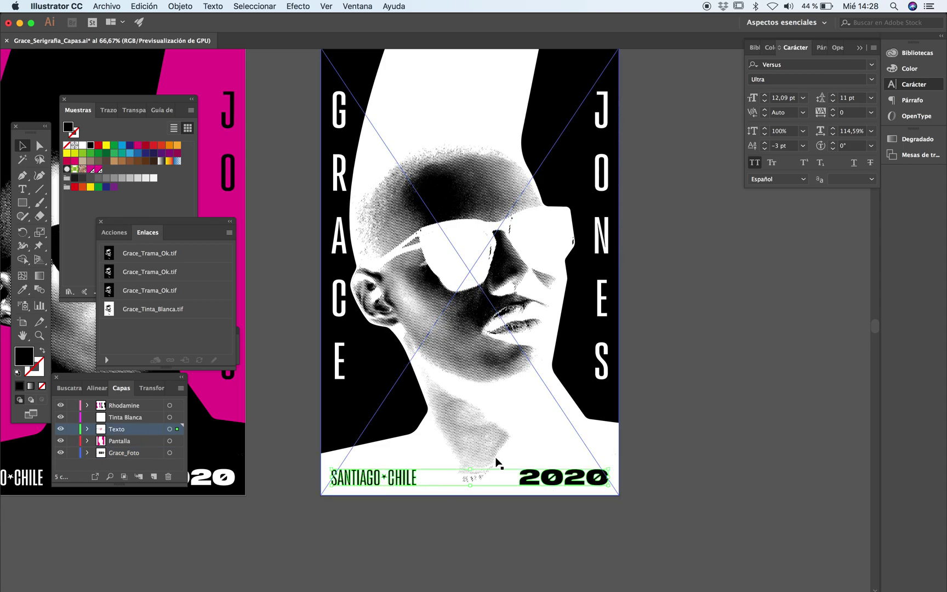
click(436, 440)
drag(177, 430, 178, 417)
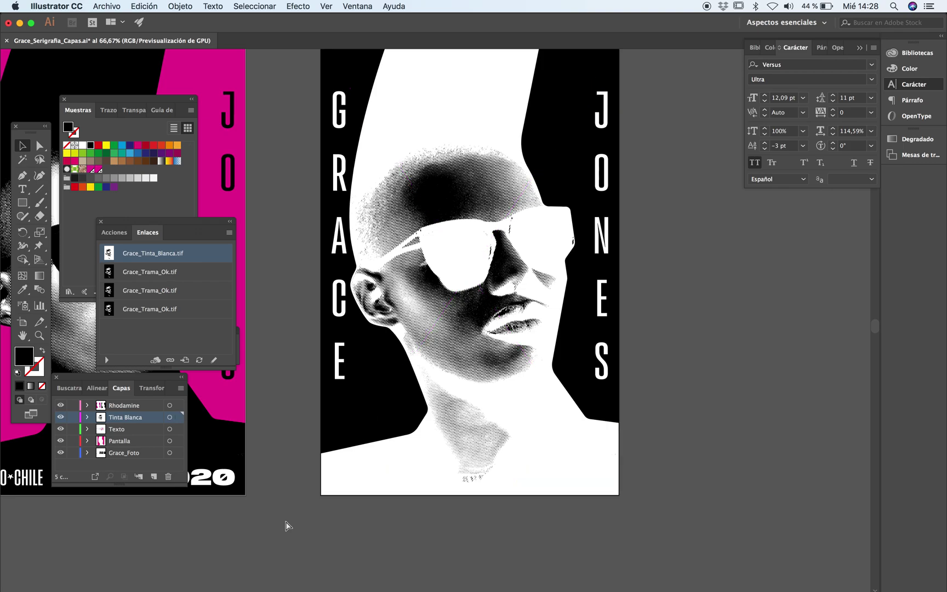
Send the inverted halftone image behind its texts within the Tinta Blanca layer and deselect it
right_click(390, 466)
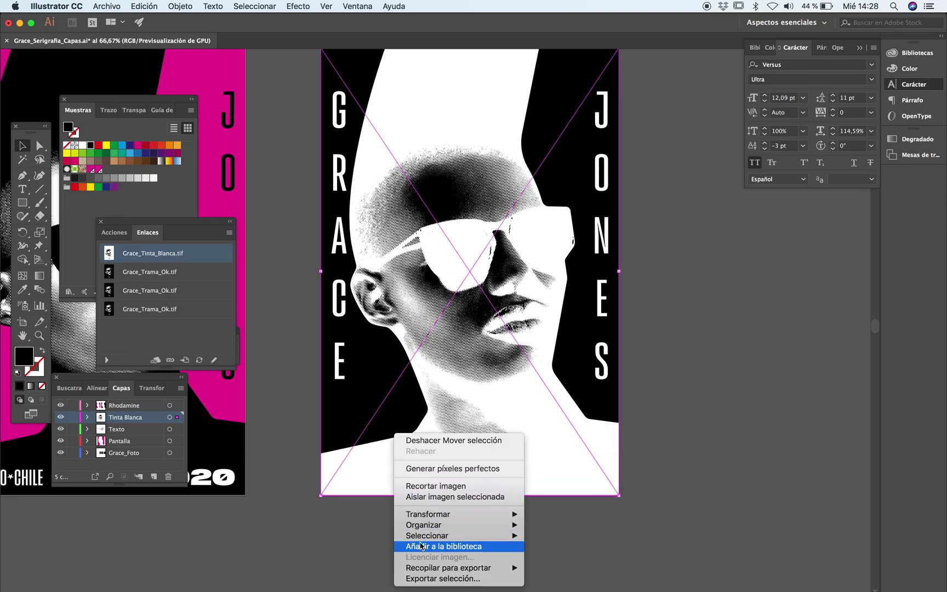
mouse_move(512, 525)
click(554, 557)
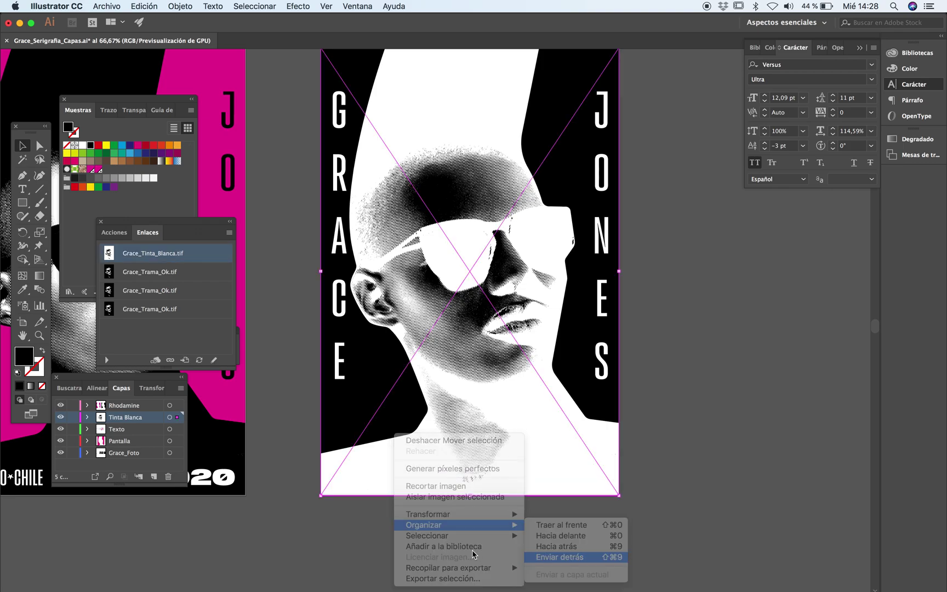
click(414, 502)
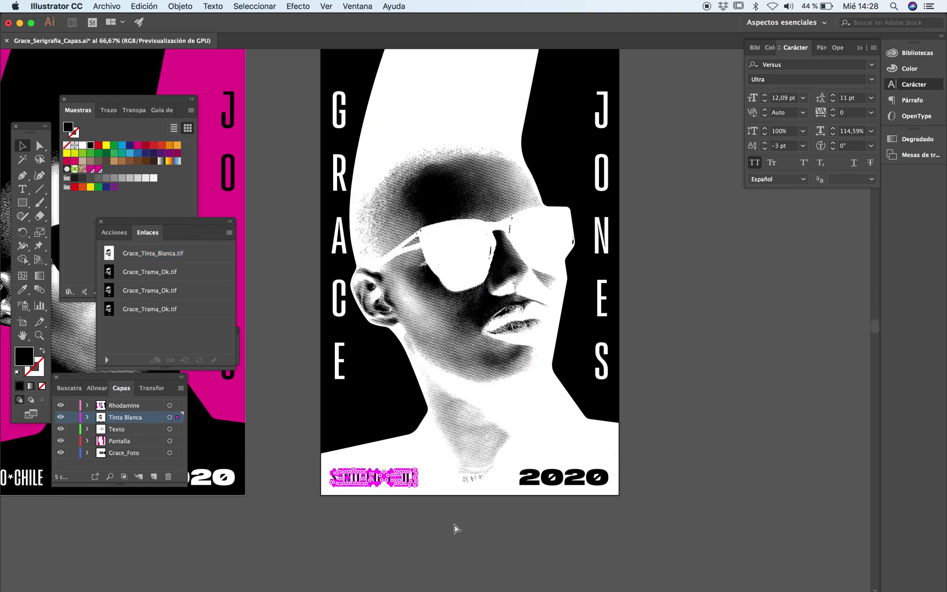
Move the halftone photo and bottom texts of the magenta poster beside the inverted one onto the Tinta Blanca layer
key(Tab)
alt+click(453, 298)
drag(412, 382, 448, 375)
key(Tab)
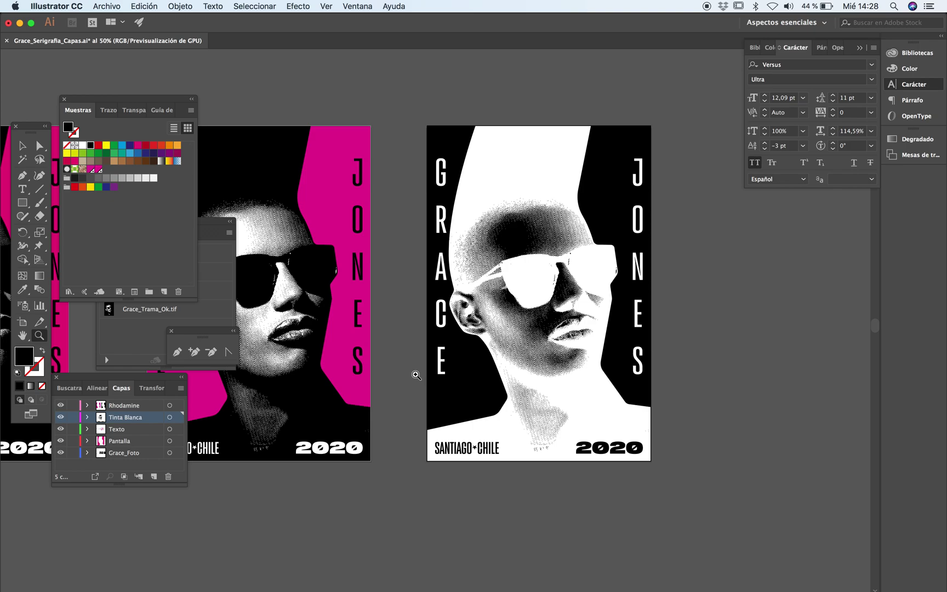
drag(385, 364, 531, 359)
key(v)
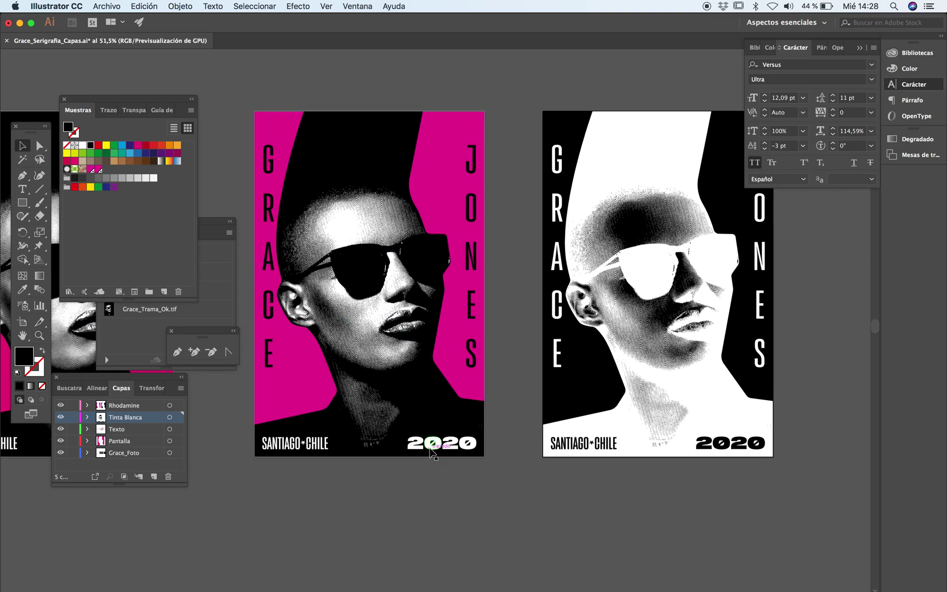
click(441, 442)
shift+click(300, 450)
click(372, 452)
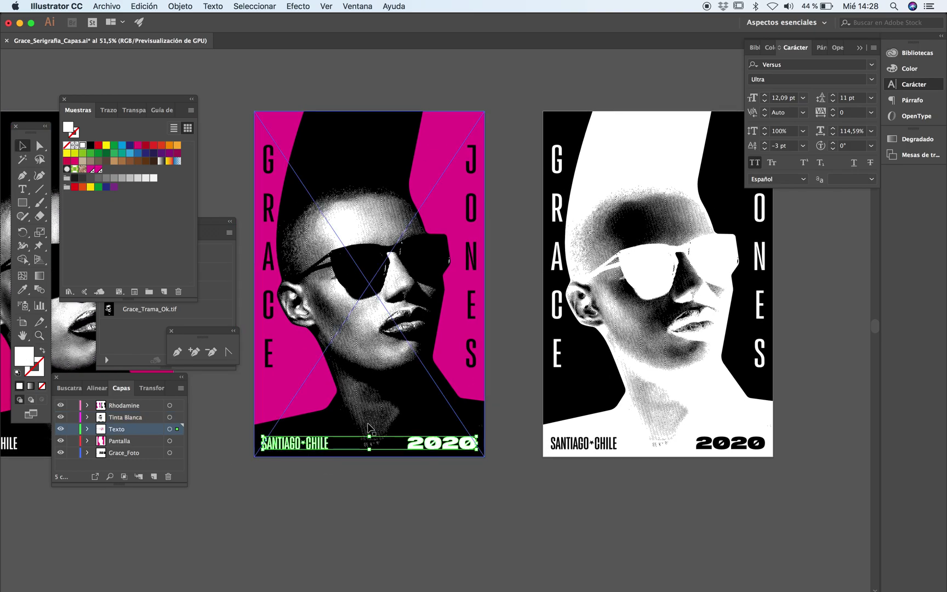
drag(177, 431, 177, 418)
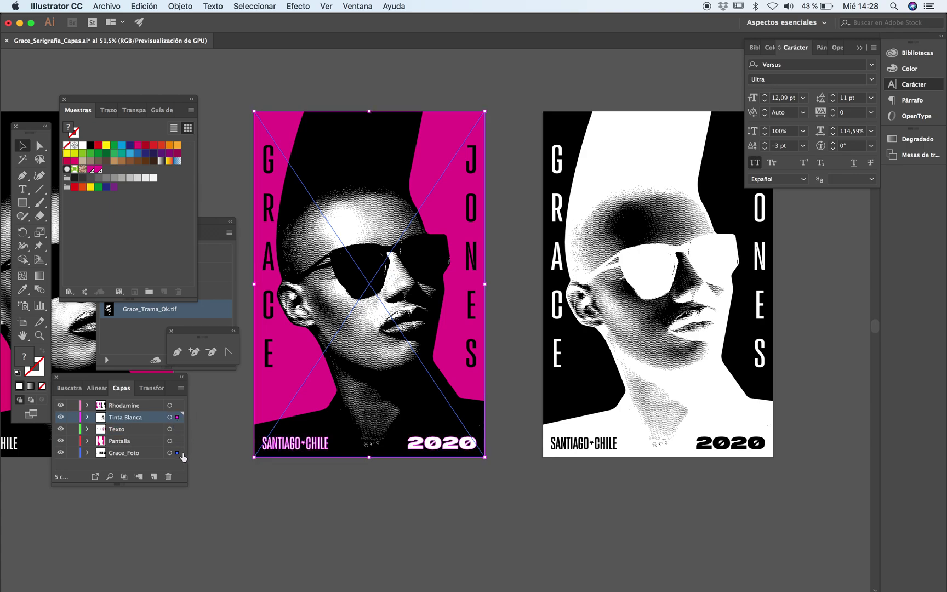
drag(176, 454, 179, 420)
Send the magenta poster's halftone photo to the back so it sits behind the SANTIAGO CHILE and 2020 texts, and deselect it
click(292, 484)
click(346, 449)
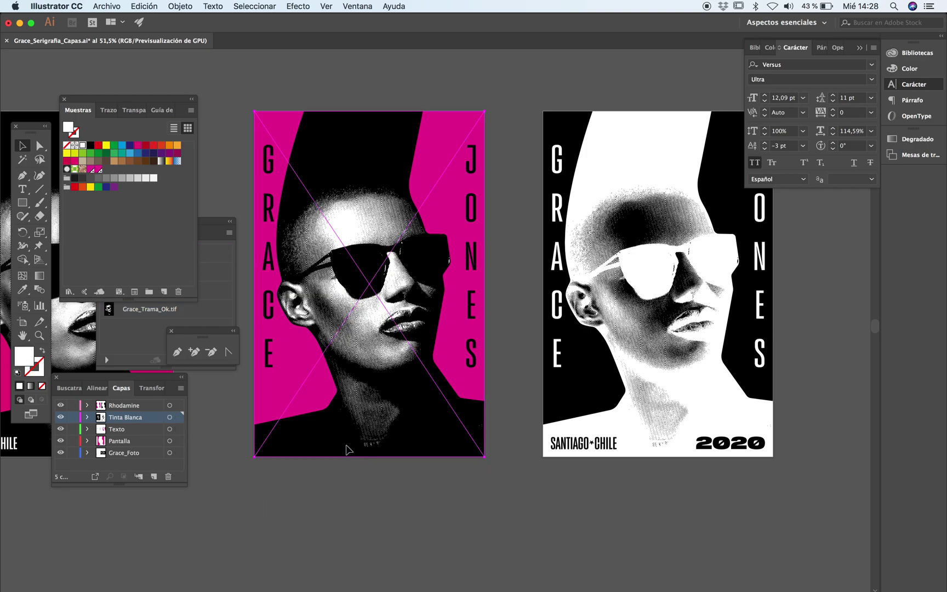
right_click(343, 424)
mouse_move(408, 515)
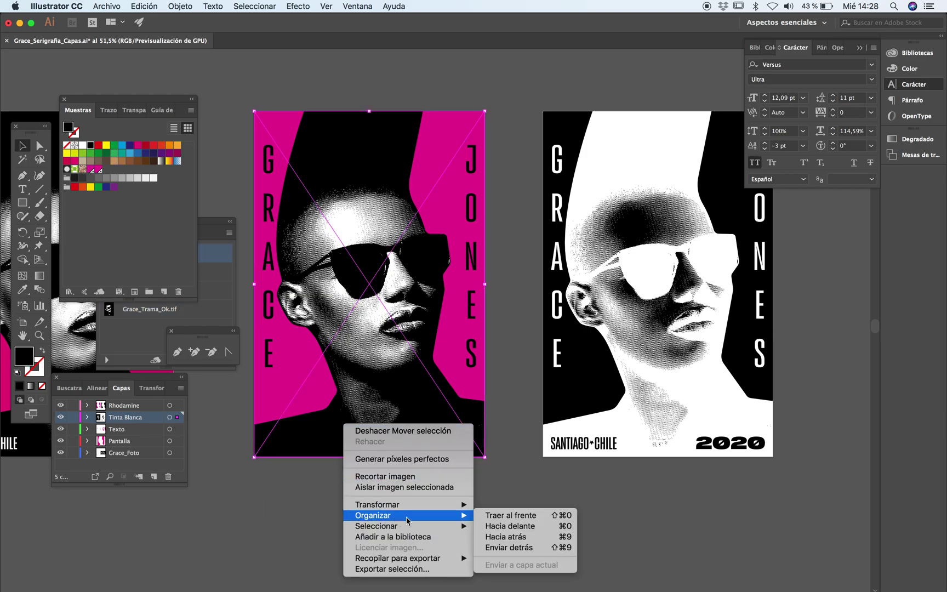
click(489, 550)
click(477, 528)
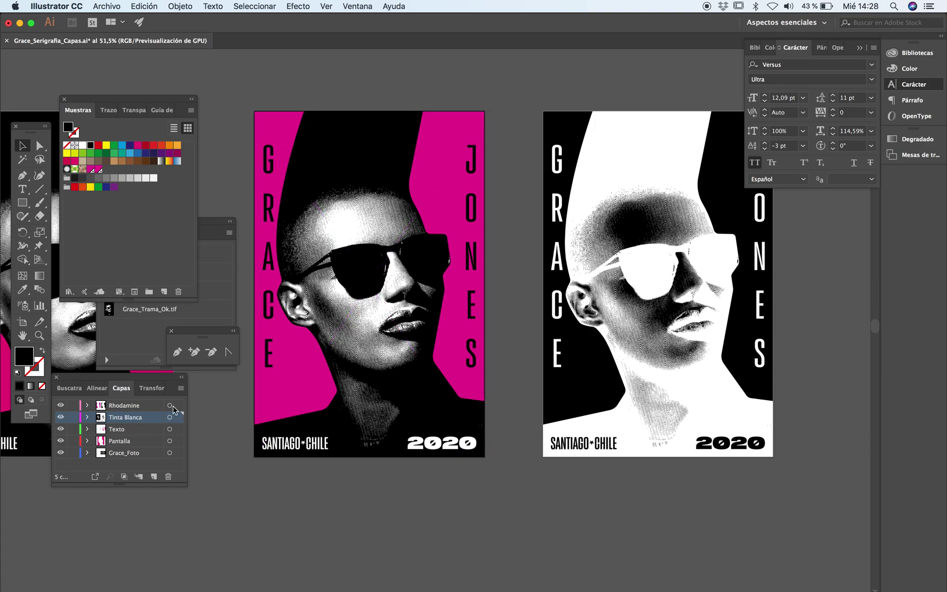
Examine all the poster artboards side by side at reduced magnification with the panels hidden
scroll(312, 415, left, 10)
key(Tab)
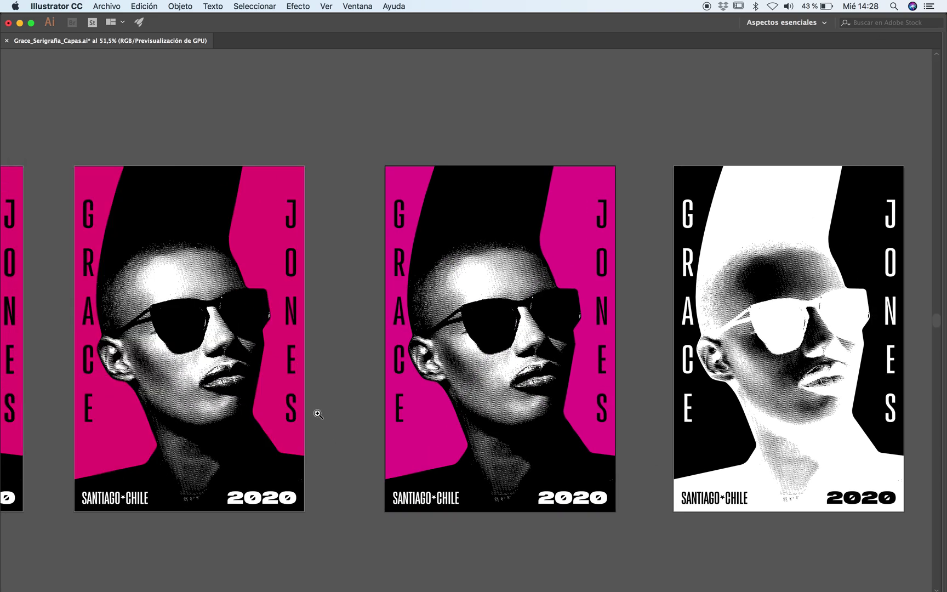
alt+click(320, 401)
scroll(350, 360, left, 5)
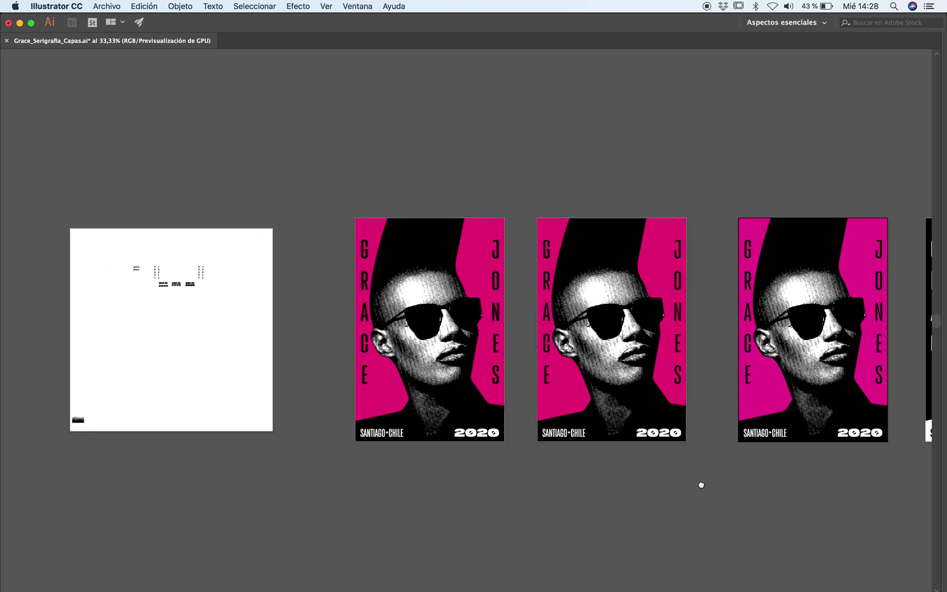
scroll(398, 447, right, 10)
click(334, 370)
alt+click(247, 271)
scroll(247, 271, left, 5)
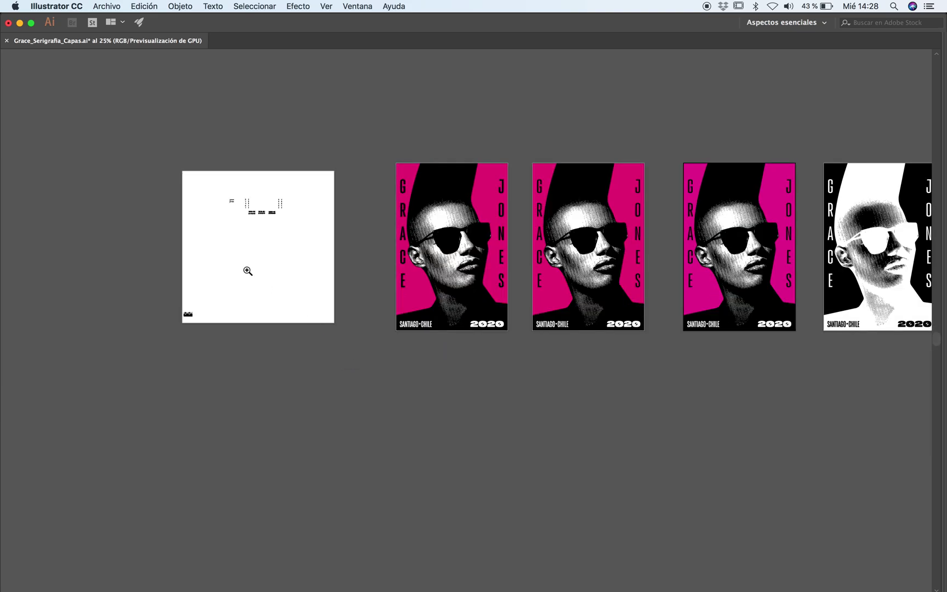
Delete all the leftover artwork on the three artboards before the final magenta poster
drag(335, 243, 659, 449)
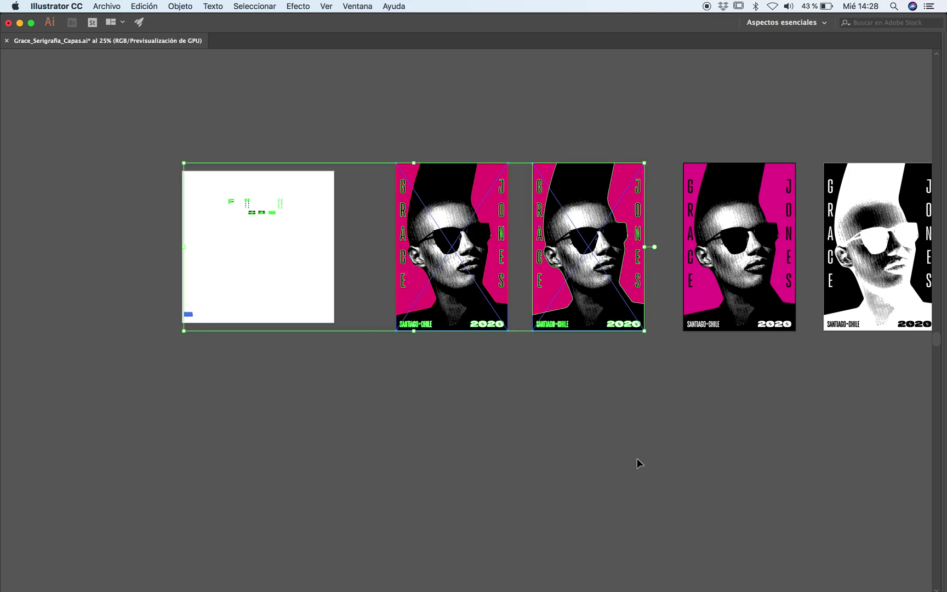
key(Delete)
key(Tab)
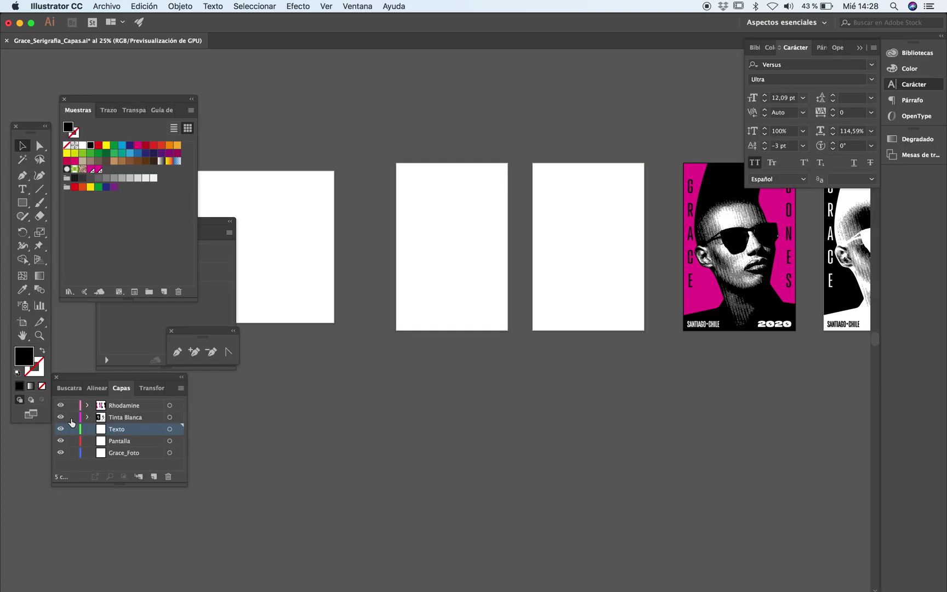
Delete the three emptied artboards, numbers 1 to 3, keeping the final magenta and inverted poster artboards
click(849, 312)
click(893, 156)
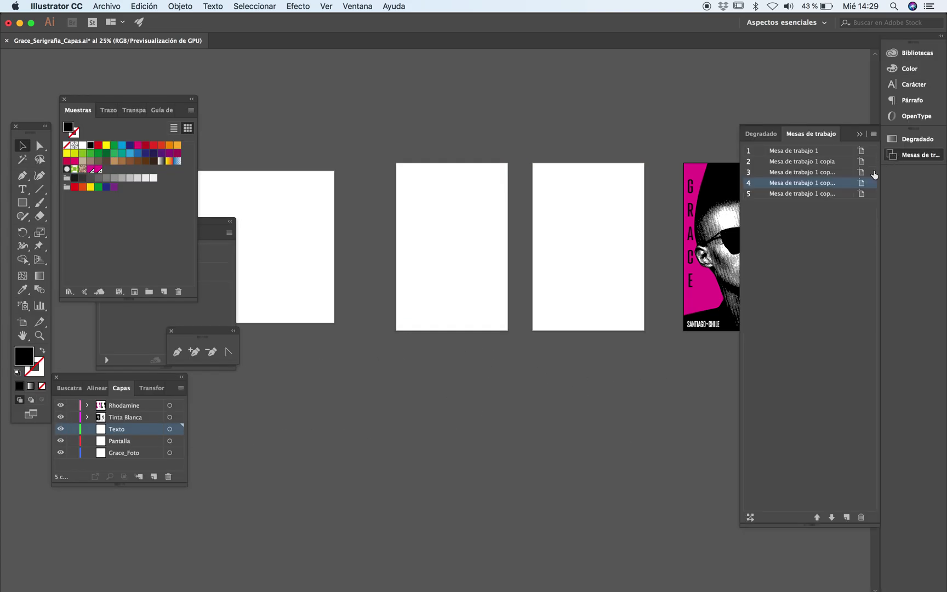
click(794, 151)
shift+click(794, 175)
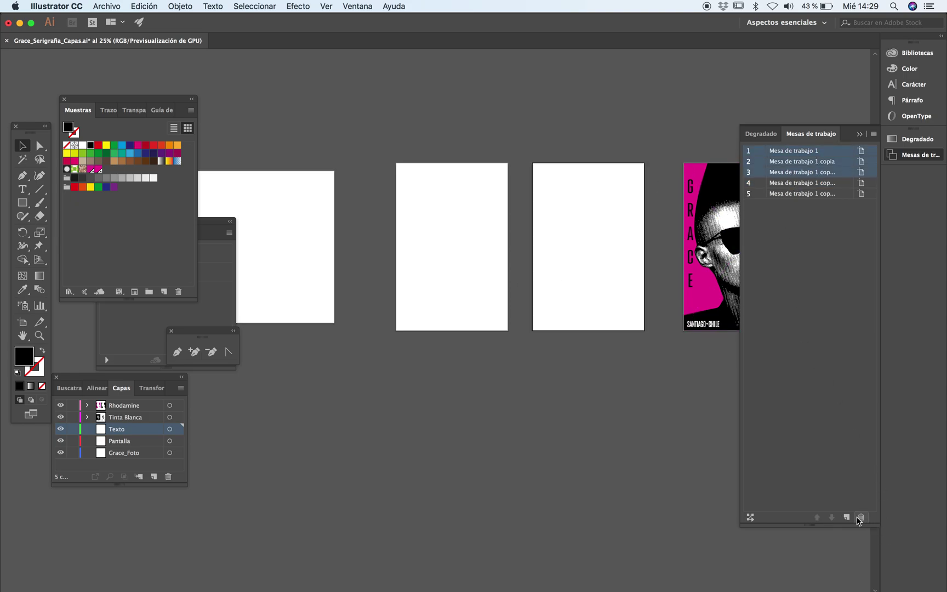
click(860, 517)
Examine the magenta poster and the inverted poster side by side at 50% magnification
key(Tab)
key(z)
click(650, 321)
click(655, 285)
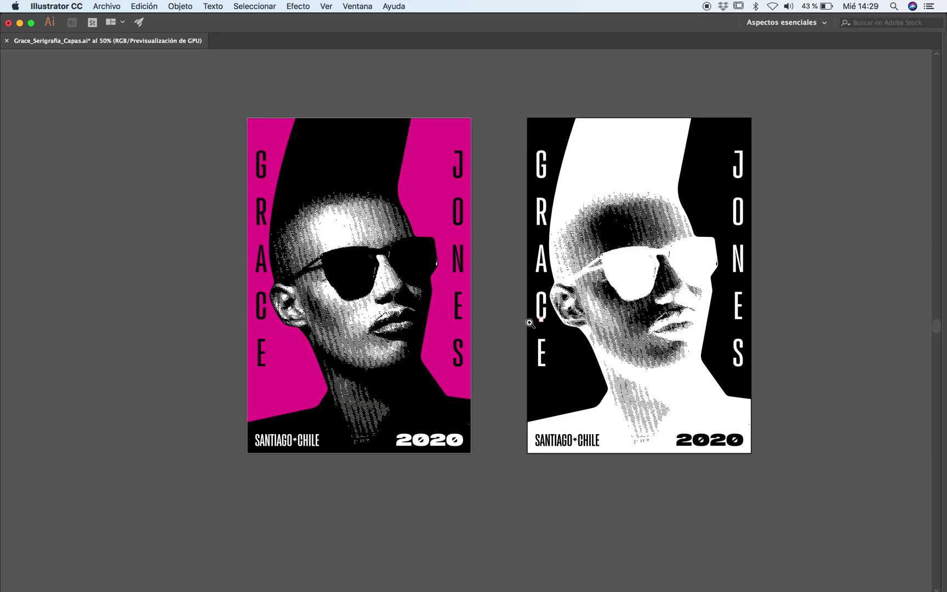
click(528, 321)
key(Tab)
alt+click(412, 383)
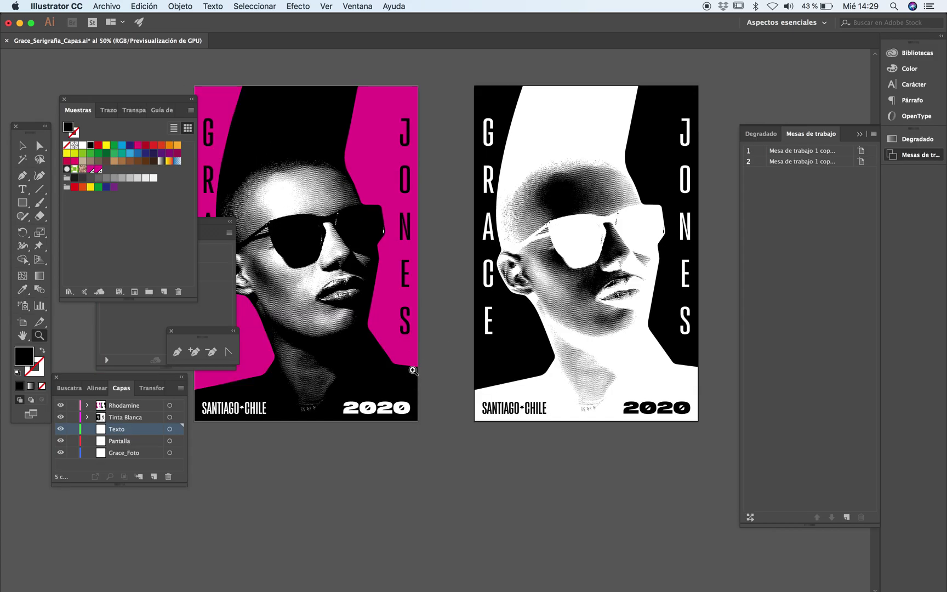
scroll(389, 372, up, 2)
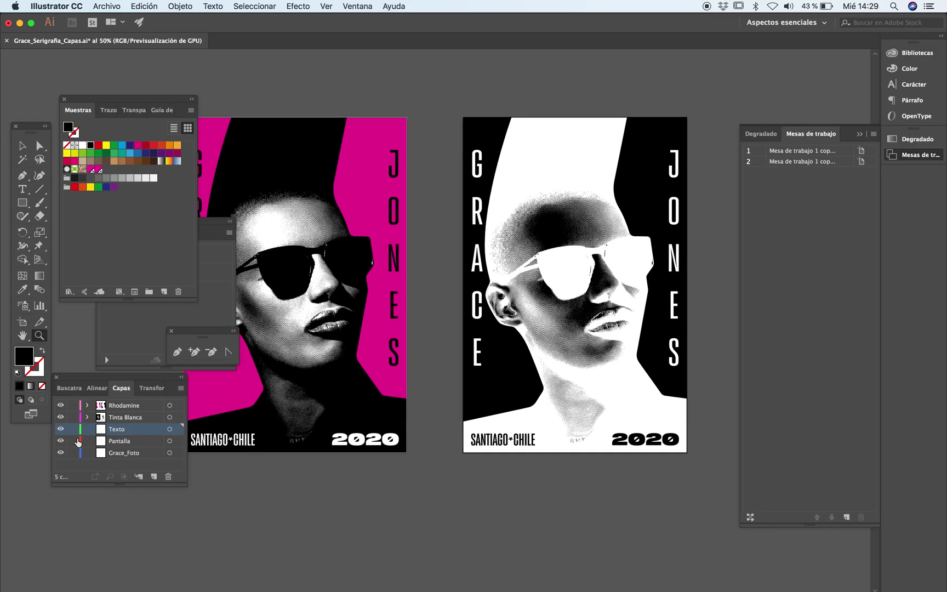
Enlarge the layer list and set the Tinta Blanca layer's identification color to Gris claro
drag(181, 478, 186, 524)
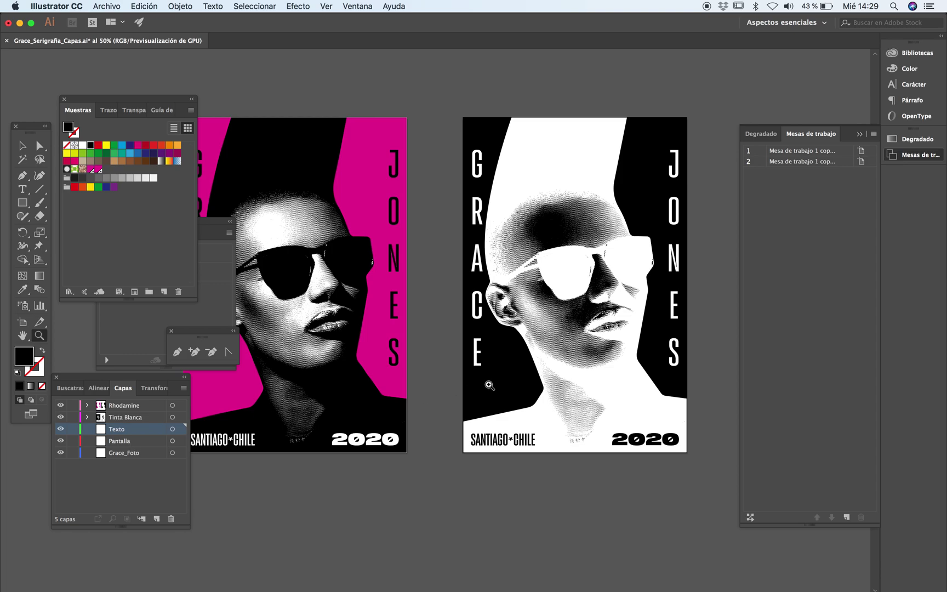
scroll(475, 365, up, 2)
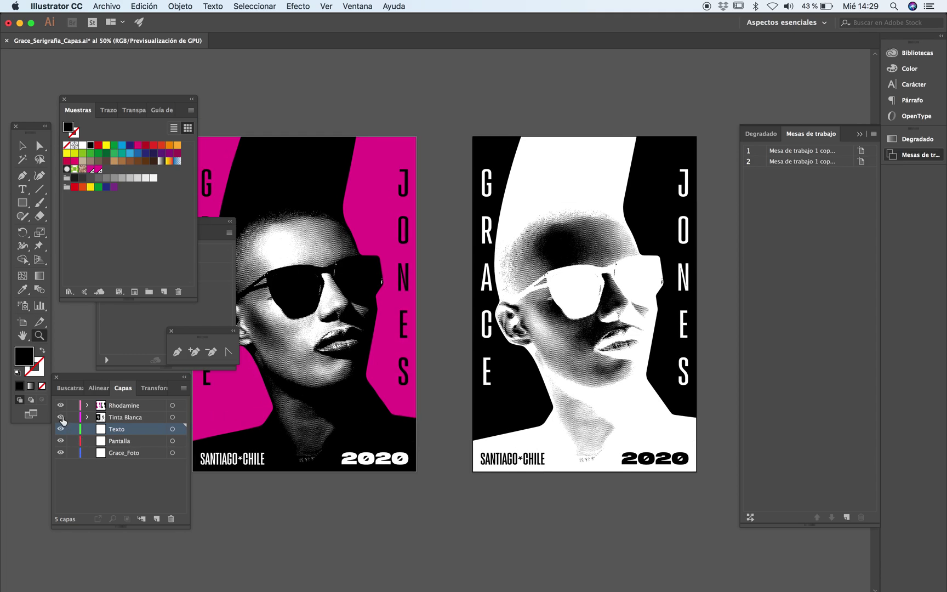
click(124, 418)
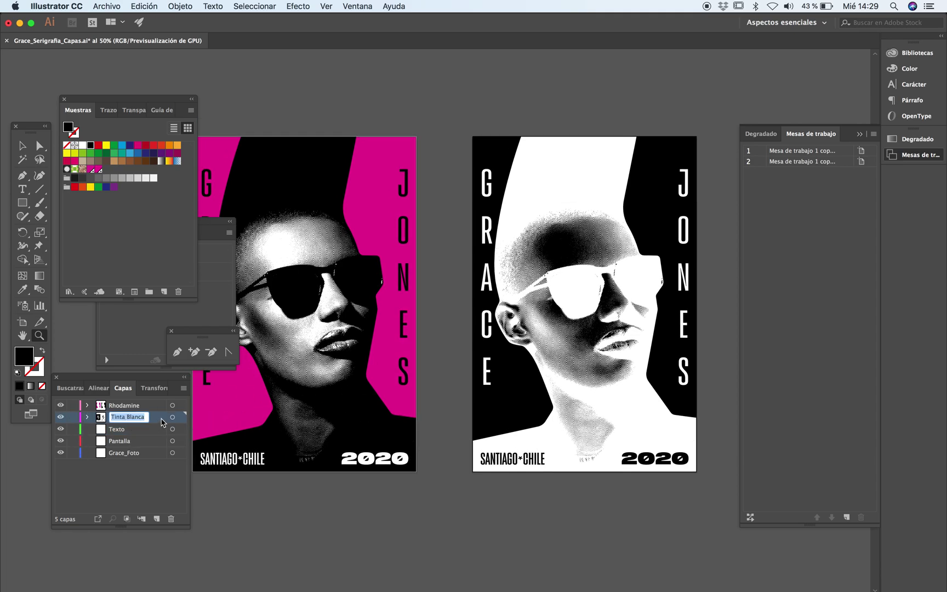
double_click(157, 420)
click(405, 116)
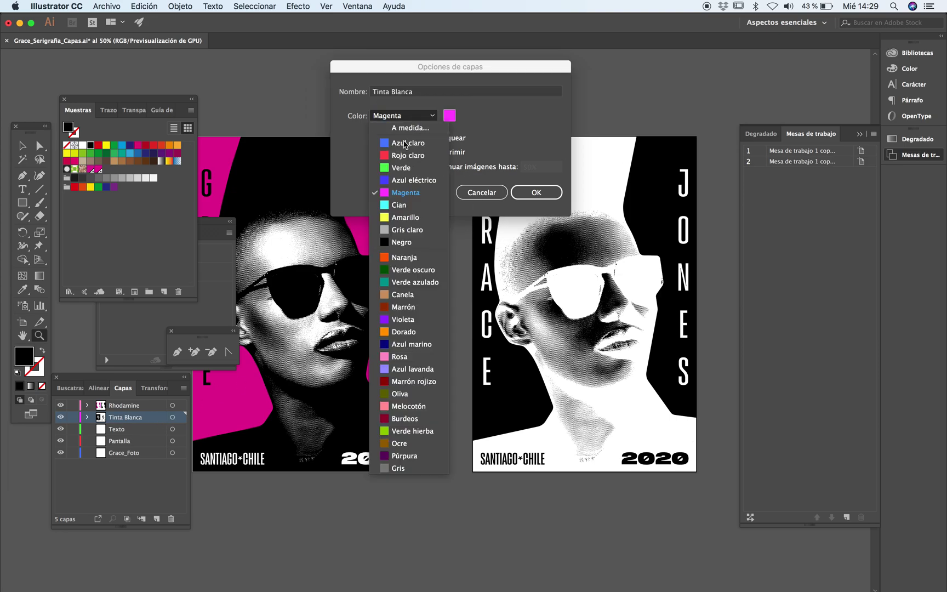
click(404, 232)
click(535, 192)
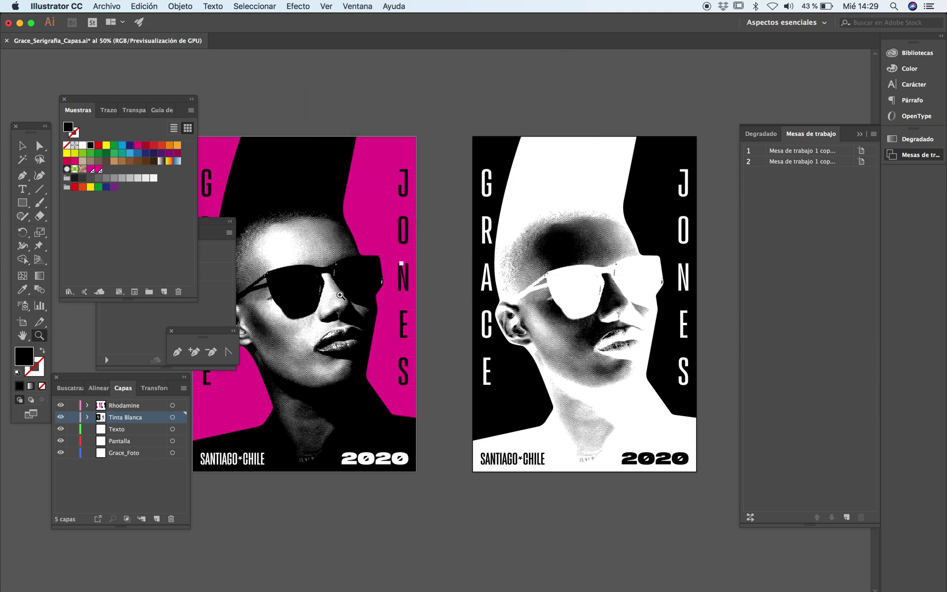
Toggle the visibility of the Rhodamine and Tinta Blanca layers to check what each ink contains
click(60, 406)
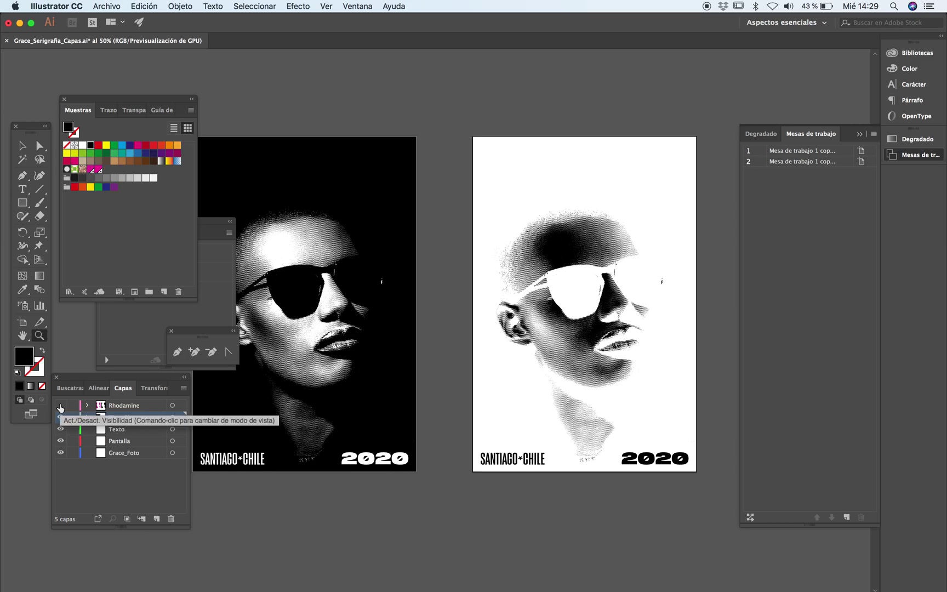
click(60, 406)
click(60, 406)
click(60, 406)
click(60, 406)
click(60, 417)
click(60, 417)
click(60, 417)
click(60, 417)
Try to rename the Texto layer as Fondo Negro
double_click(127, 431)
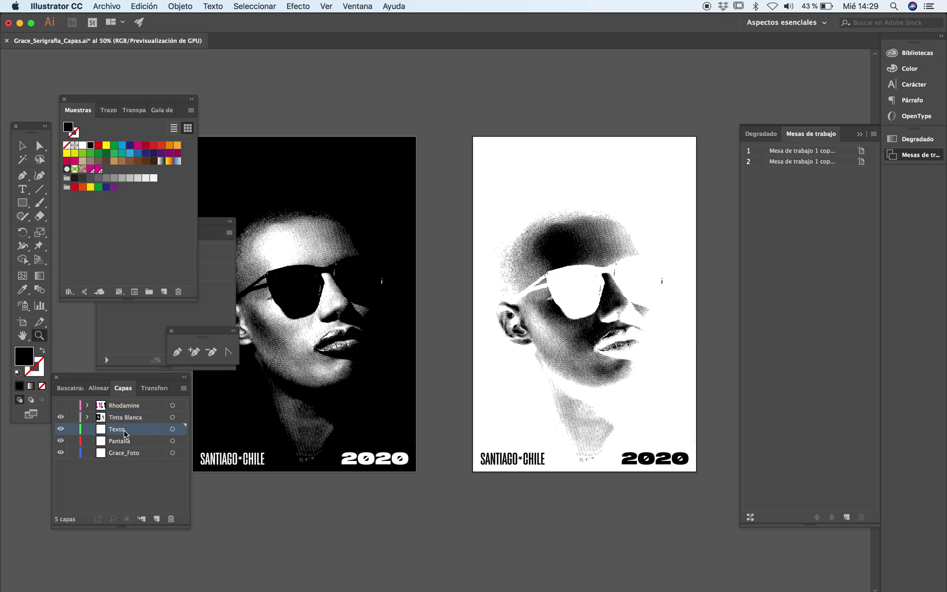
click(162, 432)
double_click(162, 433)
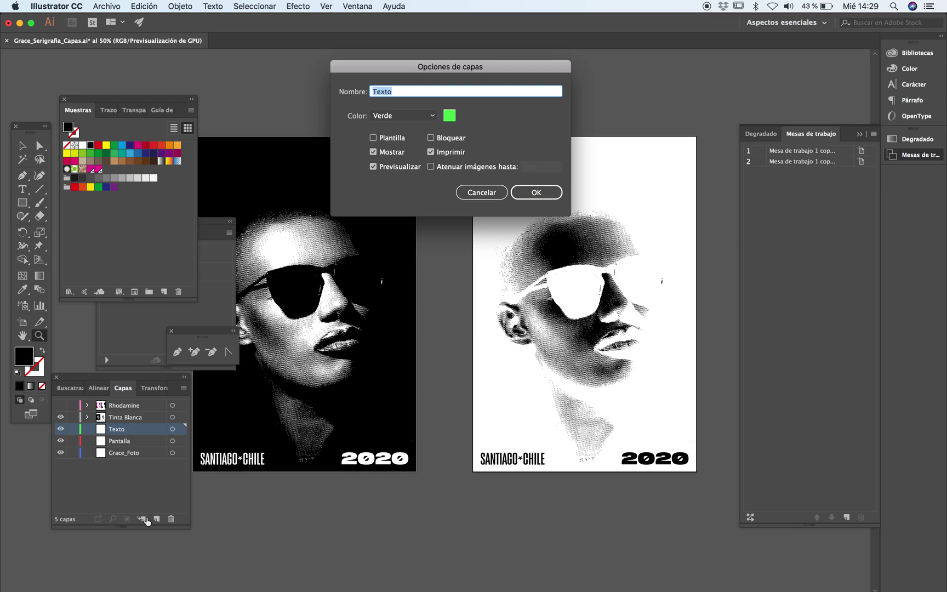
click(480, 192)
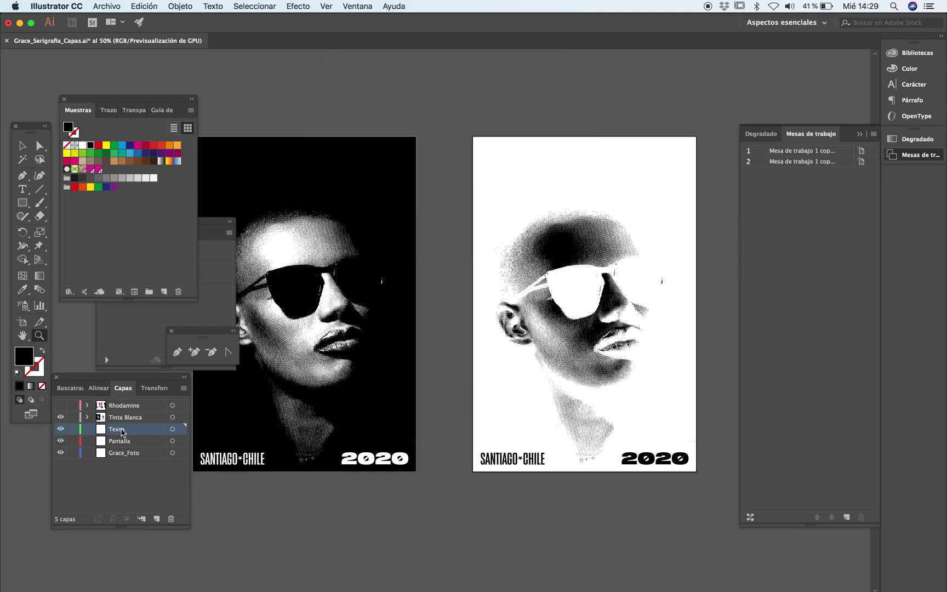
double_click(118, 428)
text(Fondo Negro)
click(138, 482)
click(60, 441)
double_click(129, 432)
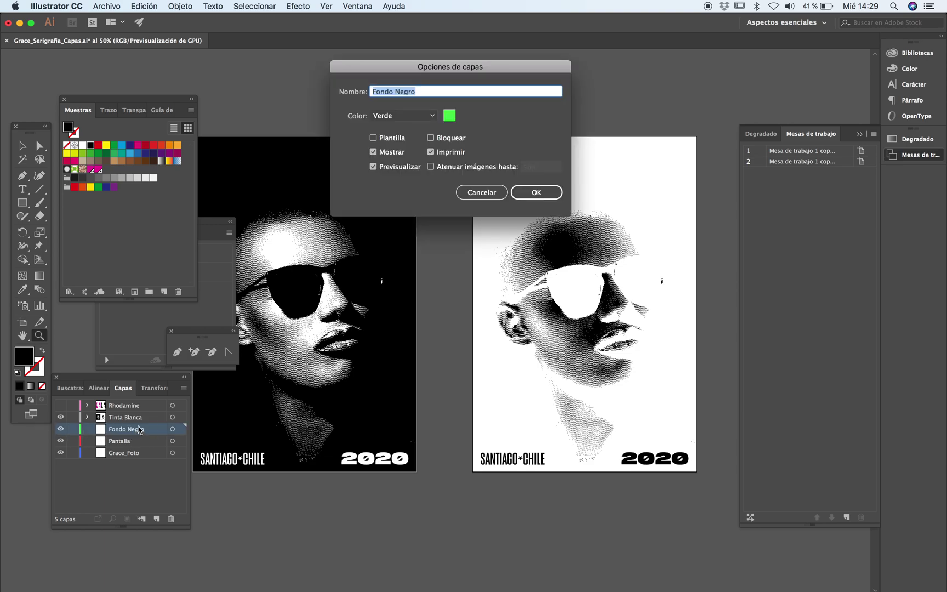
click(420, 118)
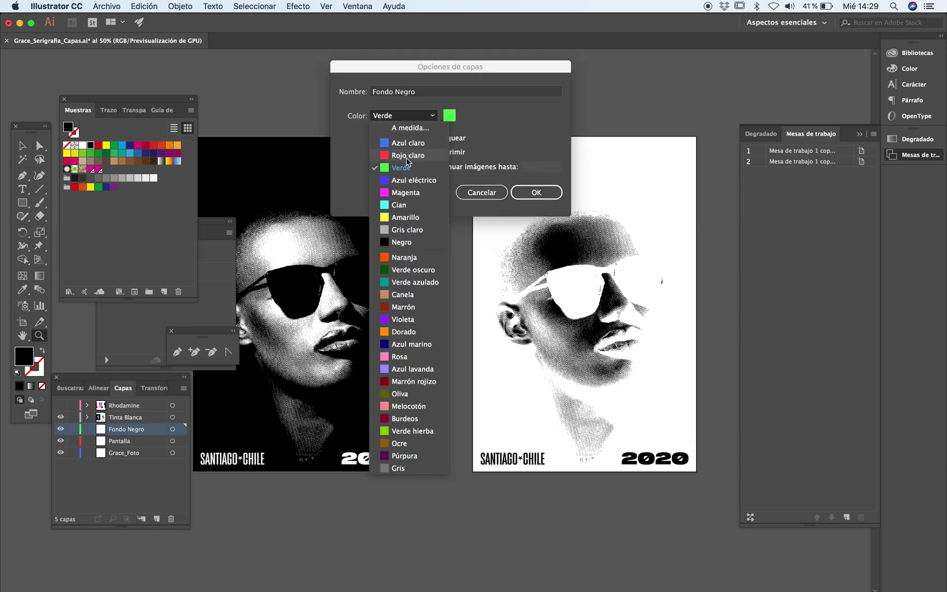
click(506, 147)
click(480, 192)
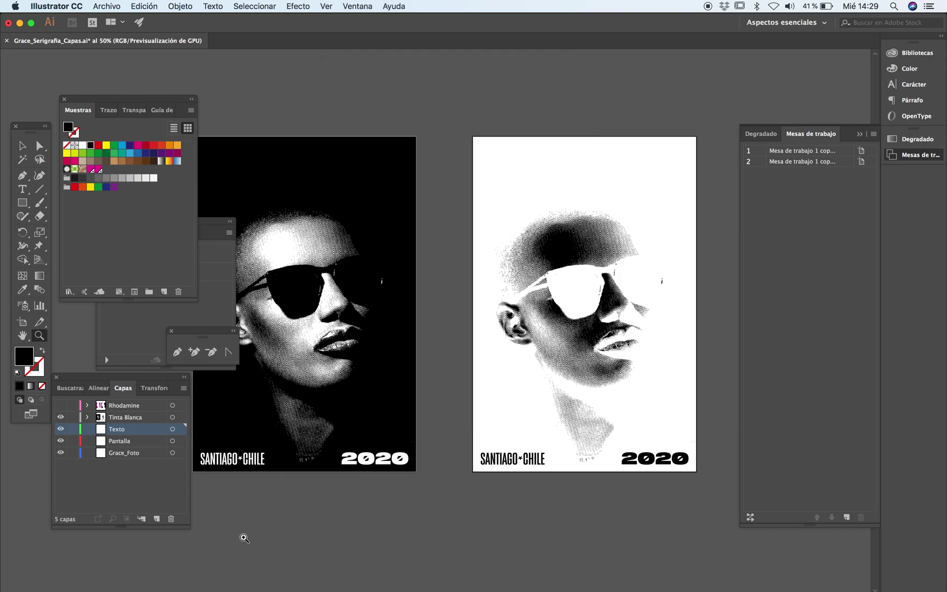
Delete the empty Texto, Pantalla and Grace_Foto layers
scroll(256, 513, down, 3)
scroll(414, 450, down, 2)
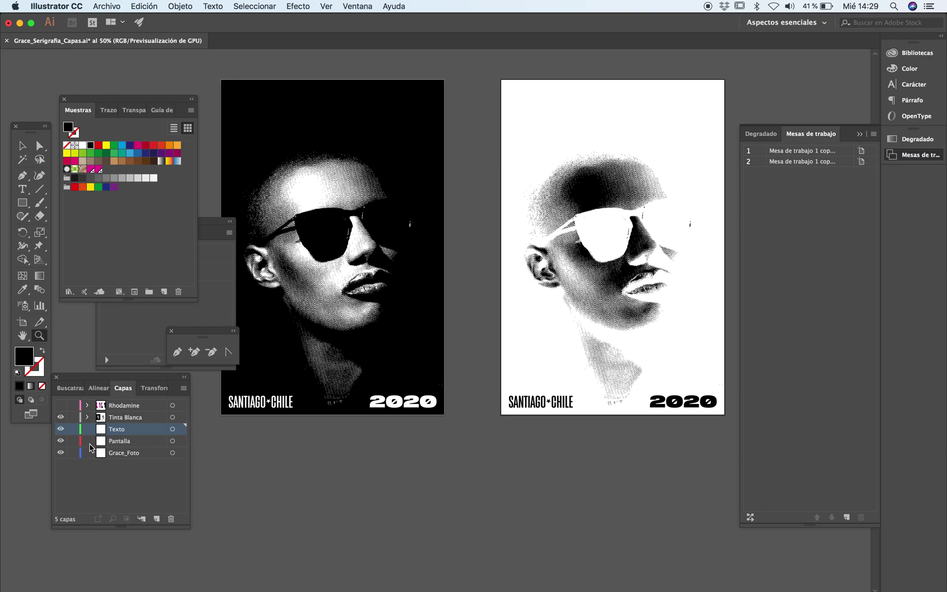
click(60, 440)
shift+click(132, 455)
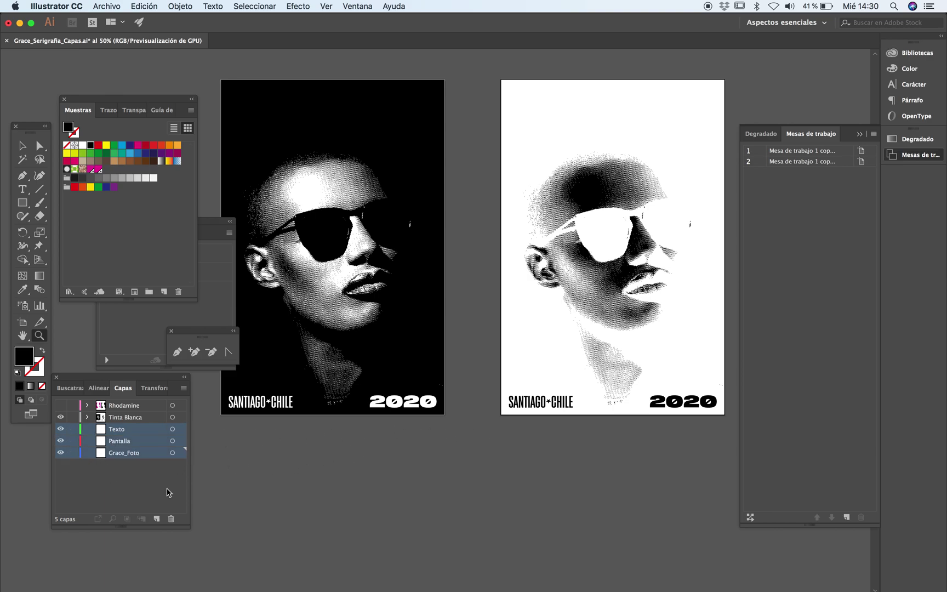
click(172, 519)
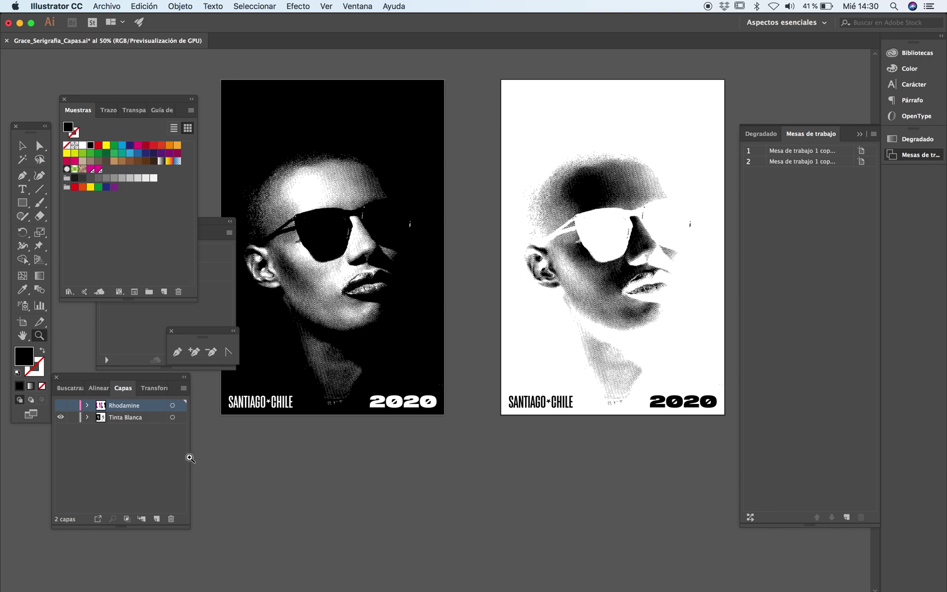
Show the Rhodamine layer again and save the document
click(60, 405)
scroll(384, 493, up, 2)
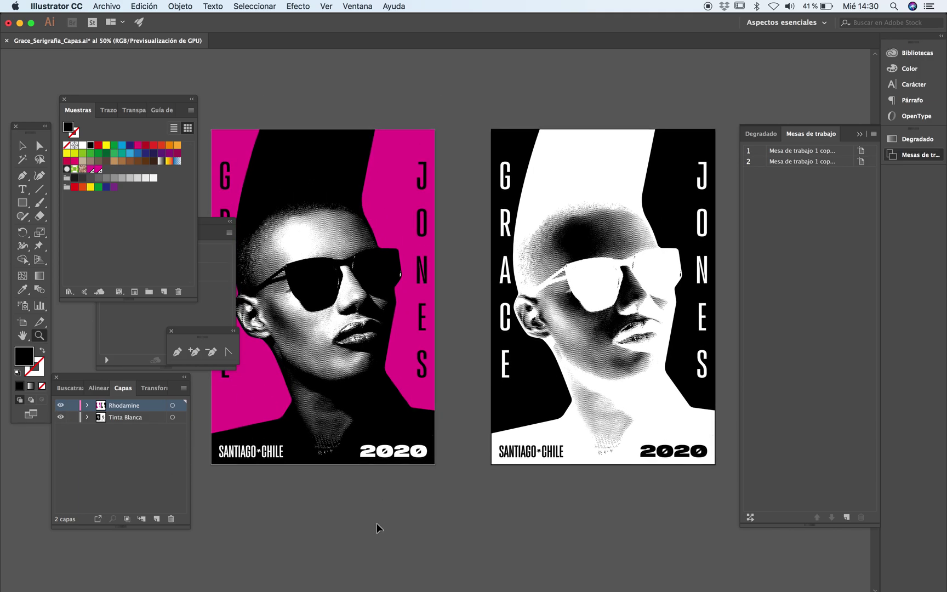
key(super+s)
Select both halftone photos and the inverted poster's GRACE shape in turn to check which layer holds each
key(v)
click(353, 342)
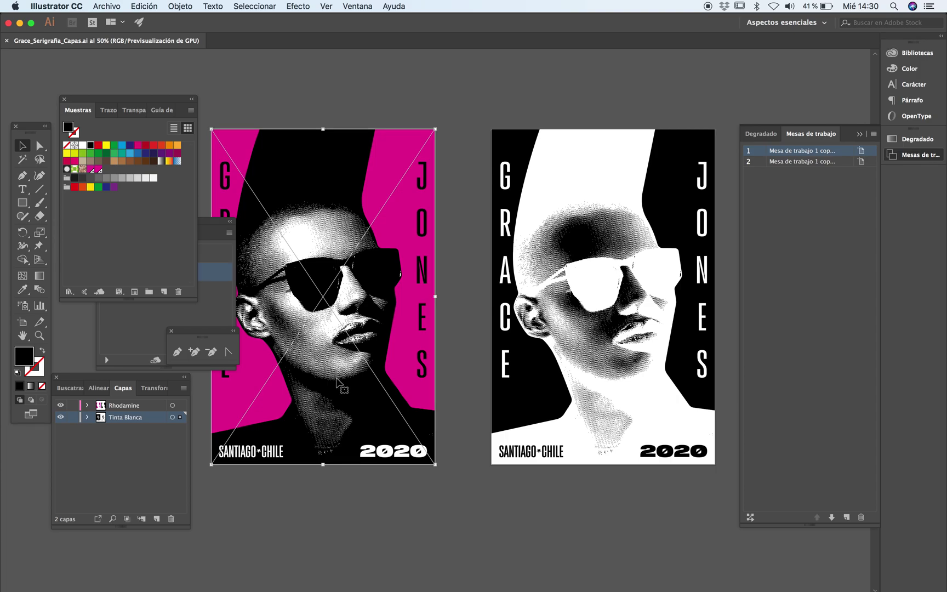
click(600, 443)
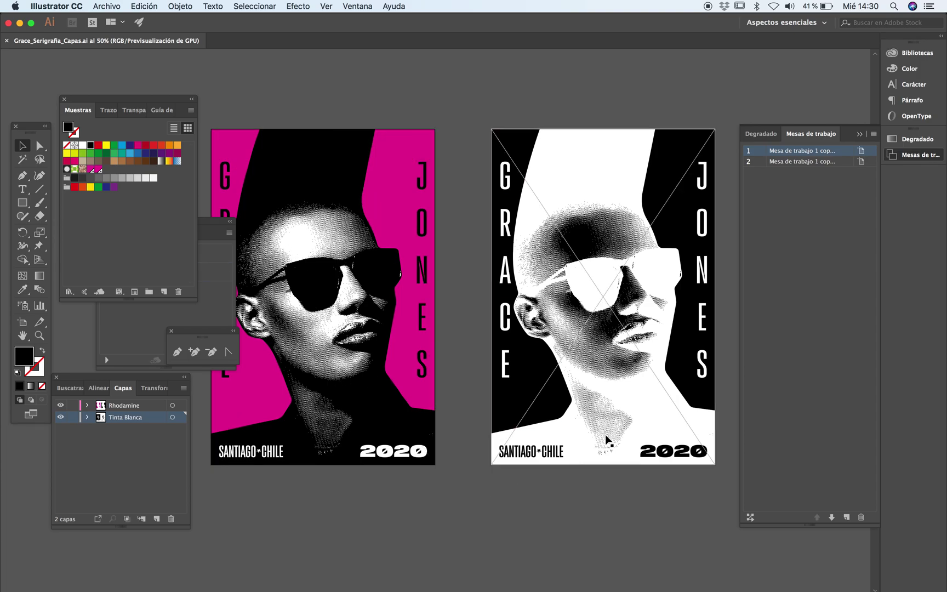
click(598, 430)
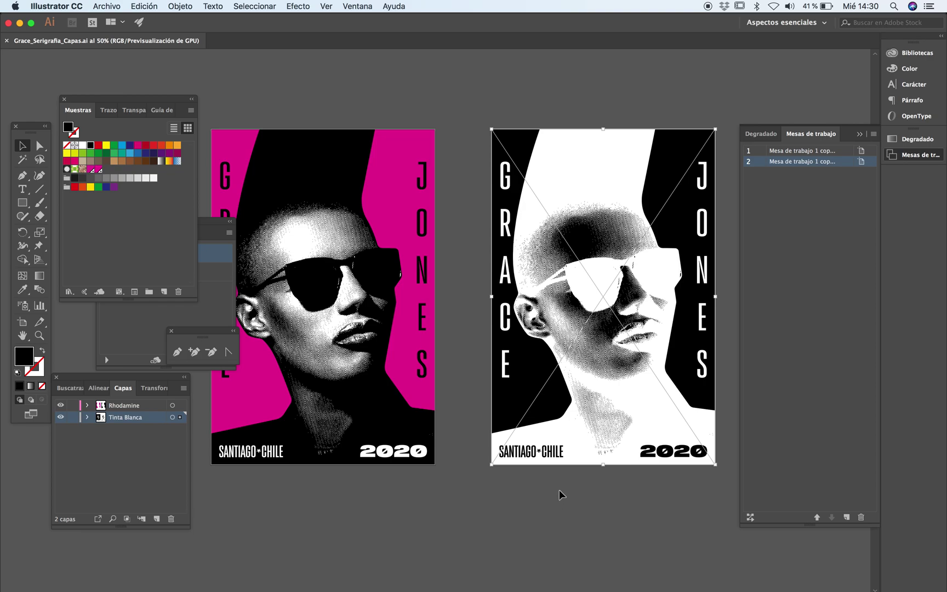
click(603, 504)
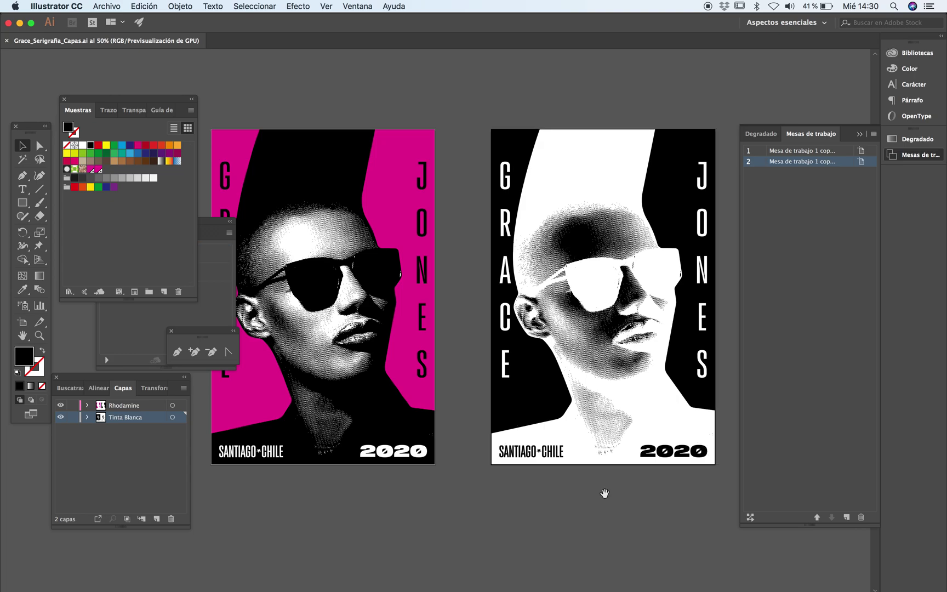
drag(601, 495, 508, 484)
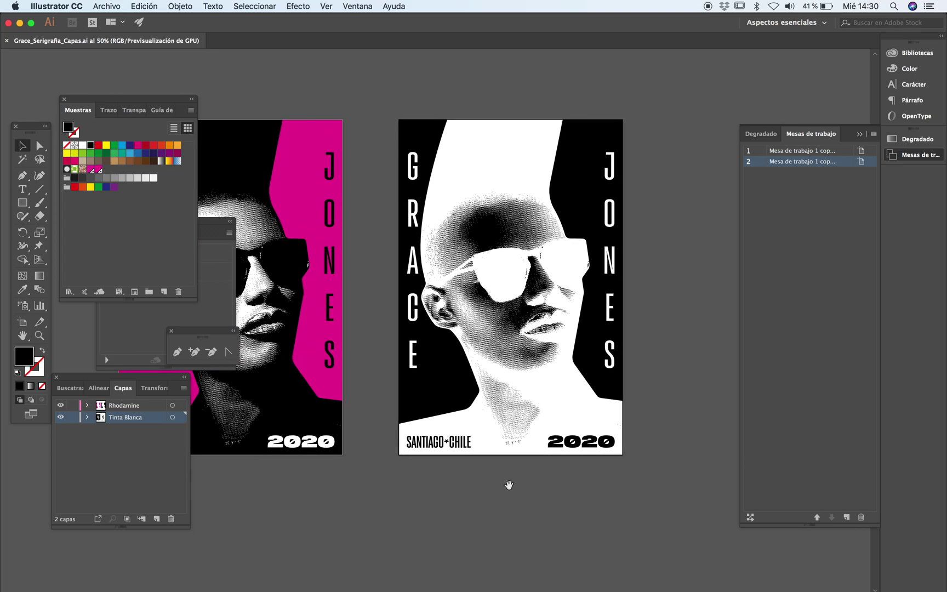
click(448, 404)
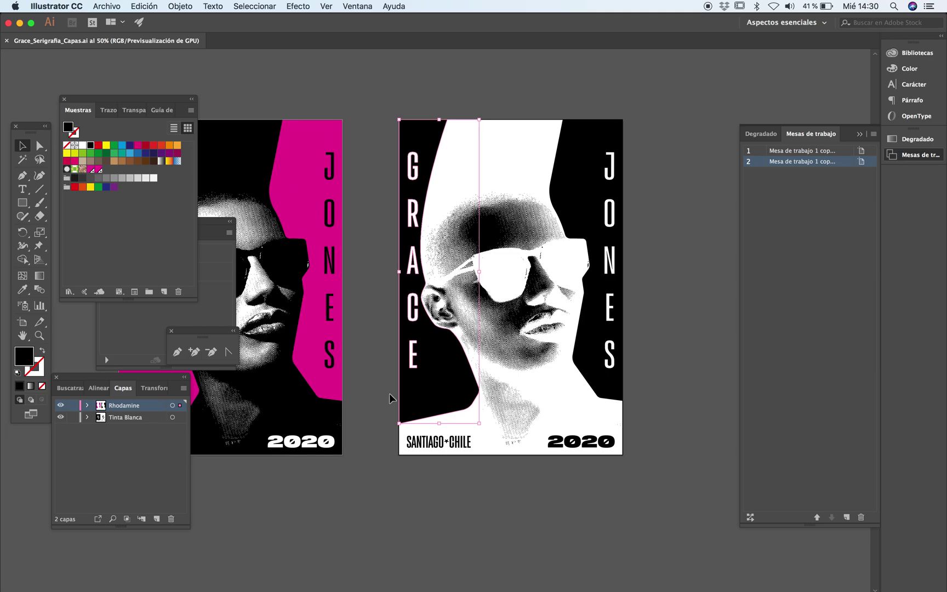
scroll(416, 434, left, 5)
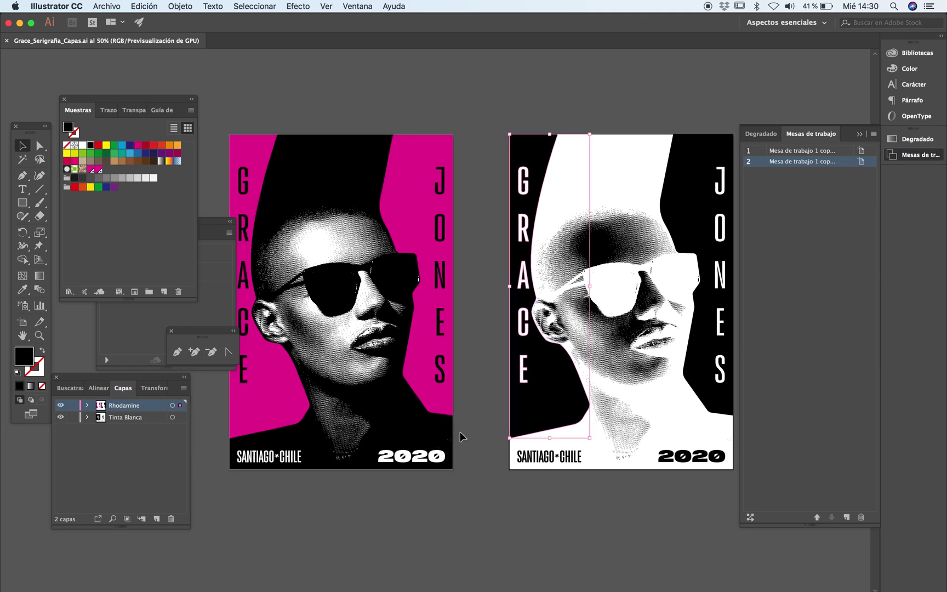
click(581, 455)
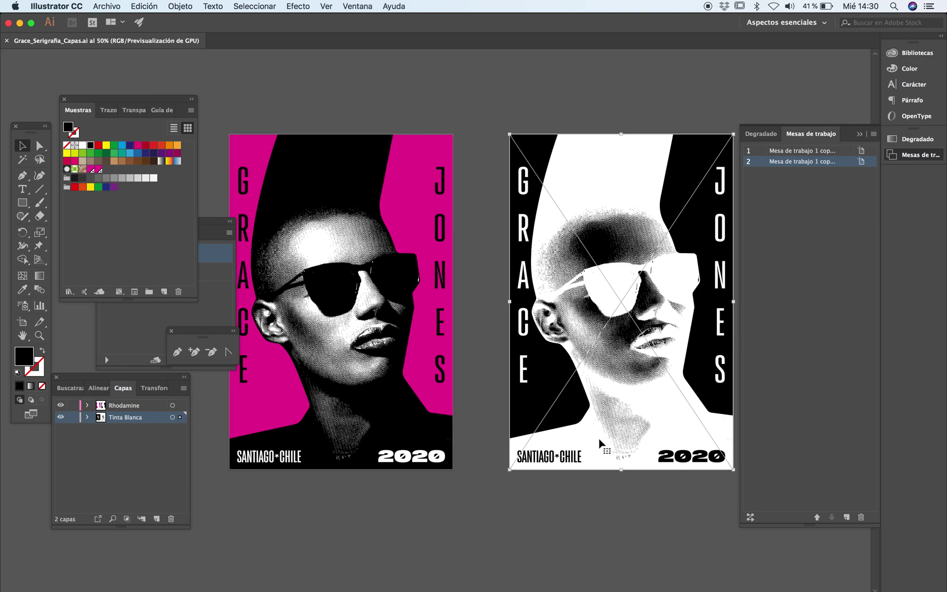
Examine the inverted poster's neck halftone and bottom texts up close, and review both posters with nothing selected
key(z)
click(586, 476)
click(435, 334)
key(Tab)
scroll(507, 366, right, 4)
scroll(501, 343, down, 2)
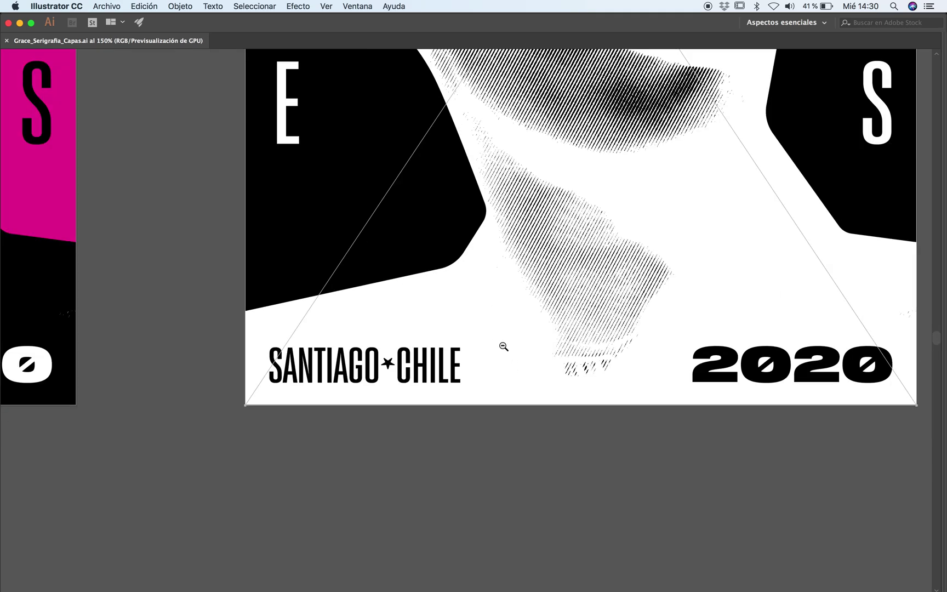
scroll(501, 343, left, 3)
scroll(425, 368, up, 3)
alt+click(424, 368)
alt+click(425, 351)
alt+click(425, 335)
scroll(417, 384, up, 4)
scroll(417, 384, right, 1)
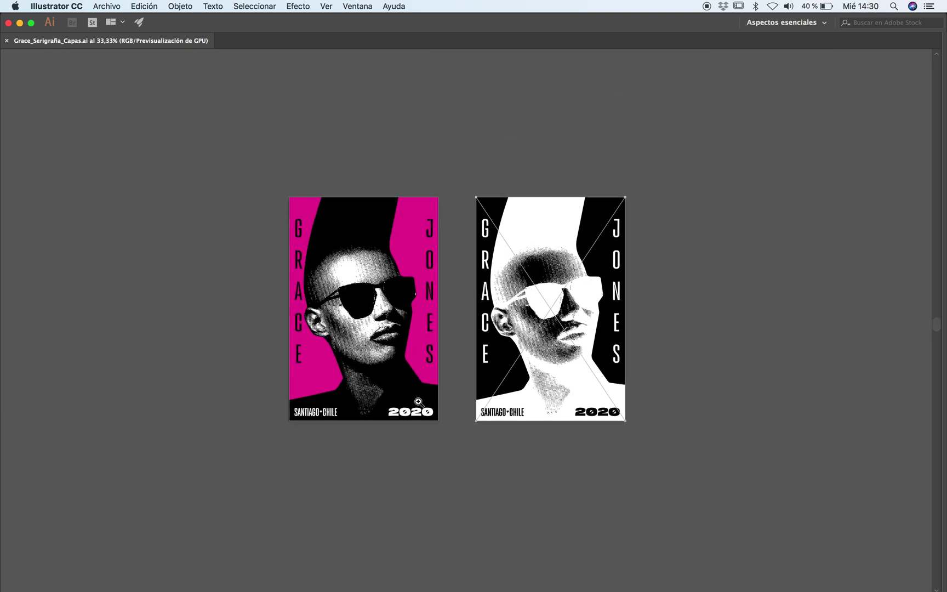
key(Tab)
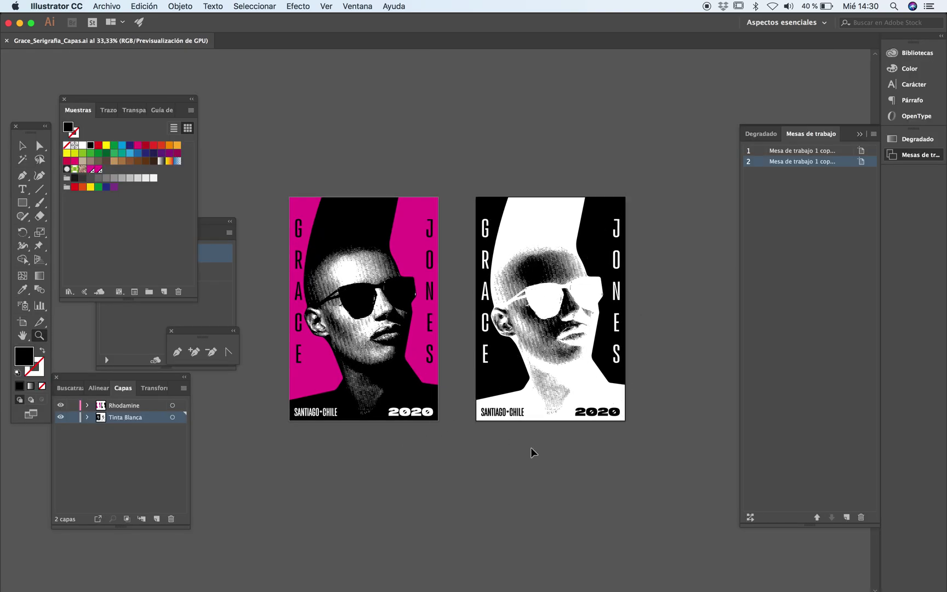
click(518, 336)
drag(508, 335, 508, 344)
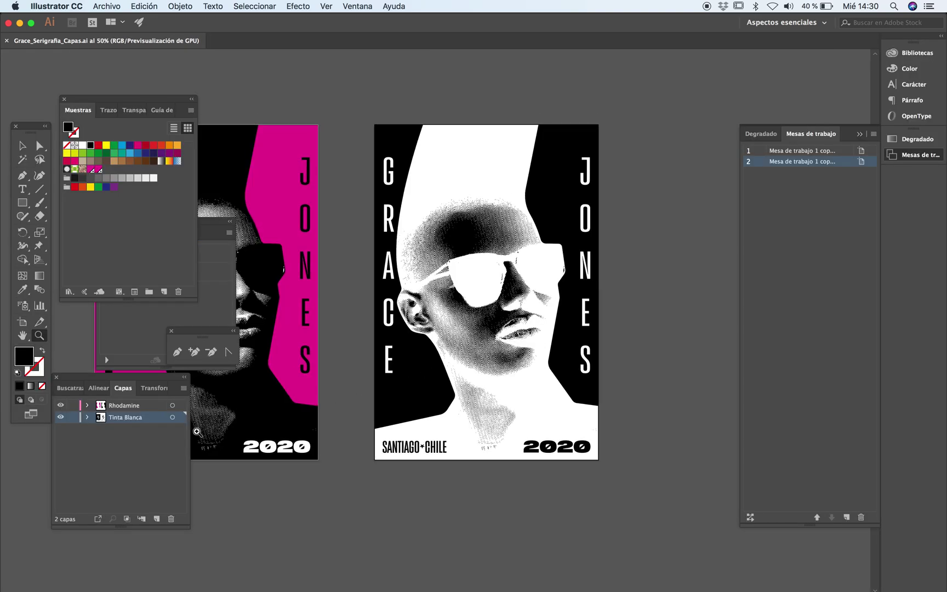
Hide the Rhodamine layer and select the inverted poster's halftone photo on the Tinta Blanca layer
click(60, 406)
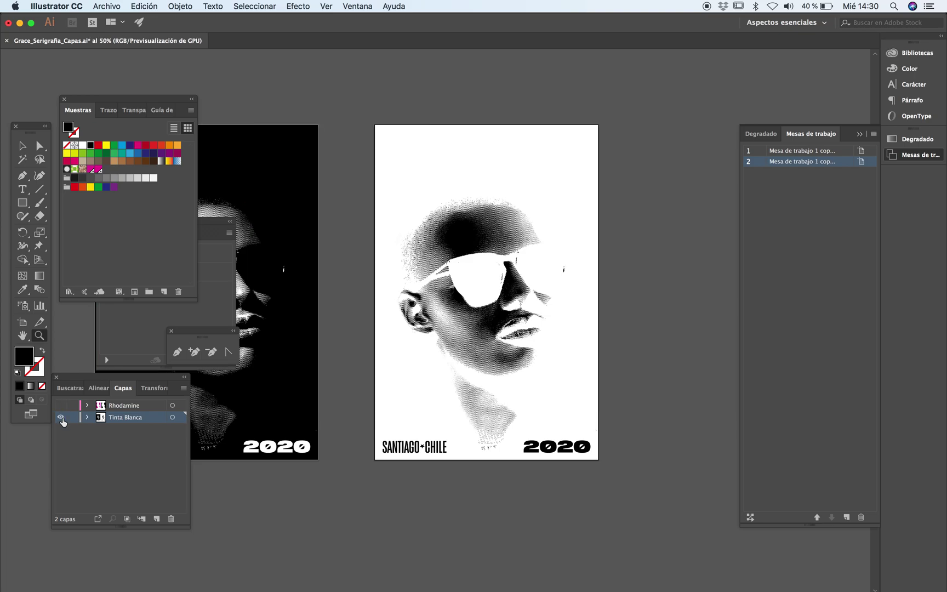
key(Tab)
click(471, 388)
scroll(425, 333, up, 3)
key(v)
click(405, 396)
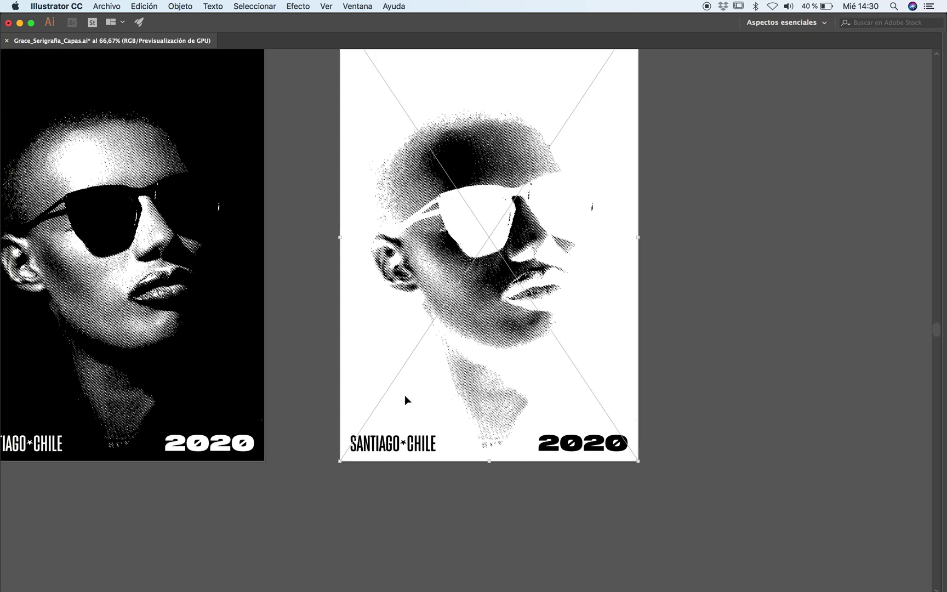
key(Tab)
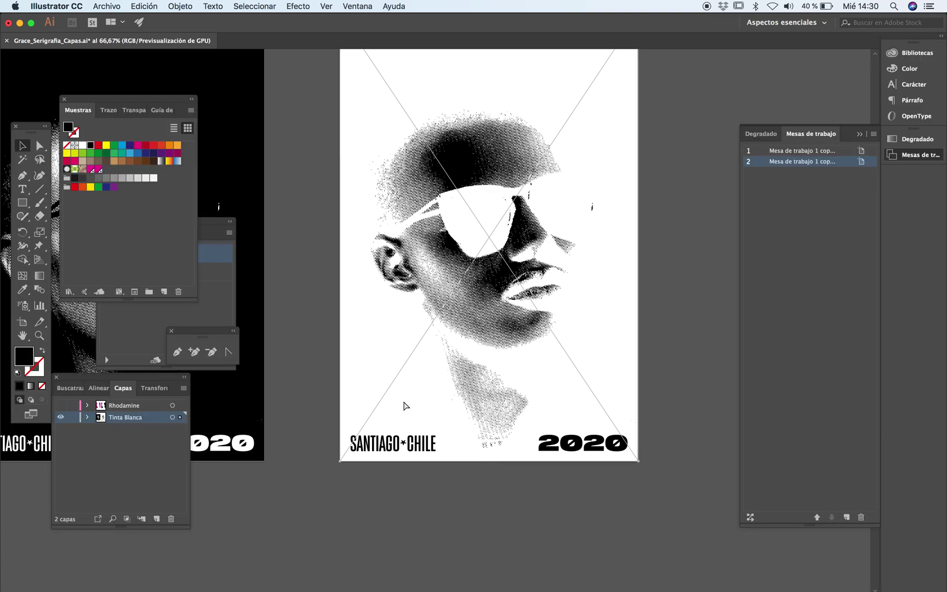
Start saving a copy of the document and create a destination folder named Grace_Serigrafia_Ok inside U2
key(super+shift+s)
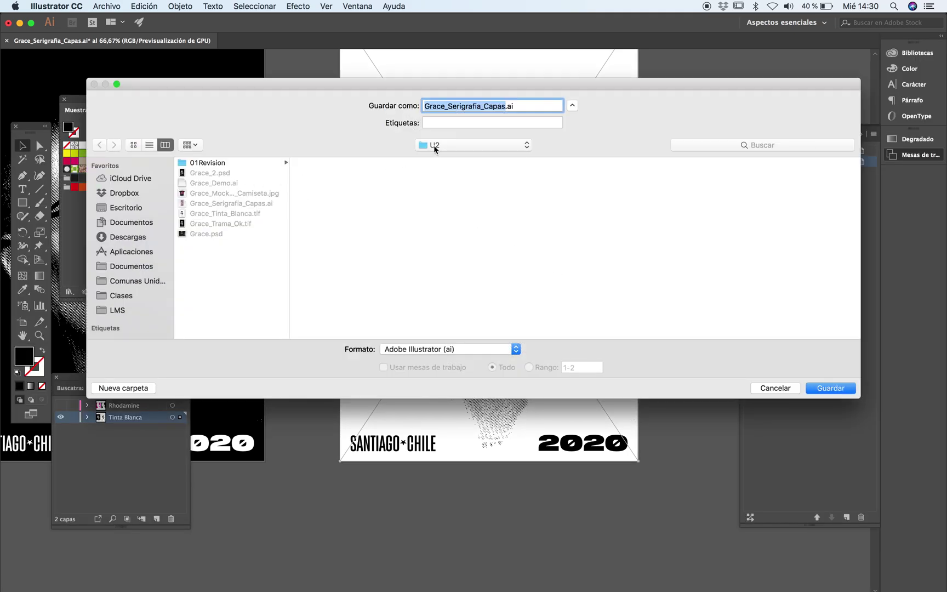
key(super+shift+n)
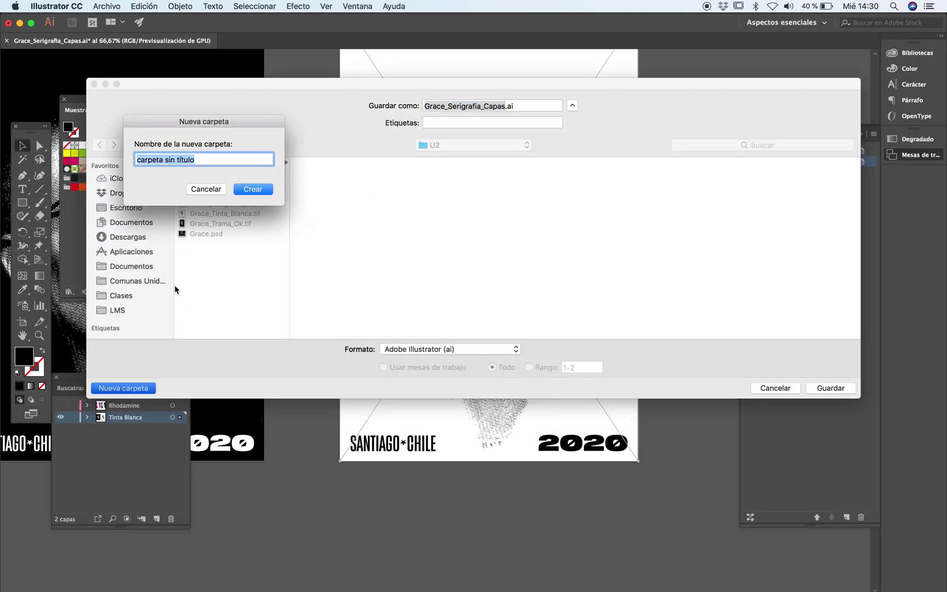
text(Grace_Serigrafia_Ok)
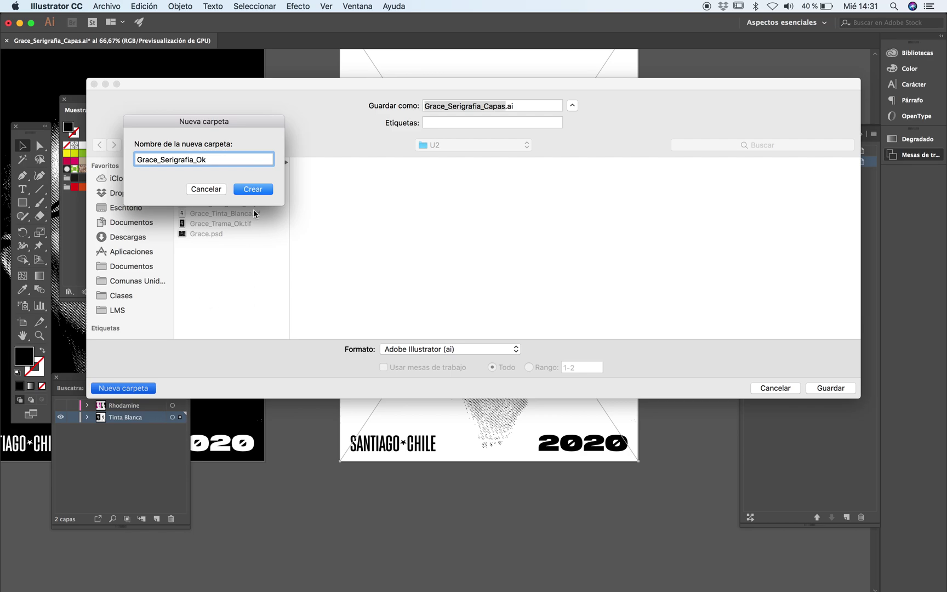
click(251, 188)
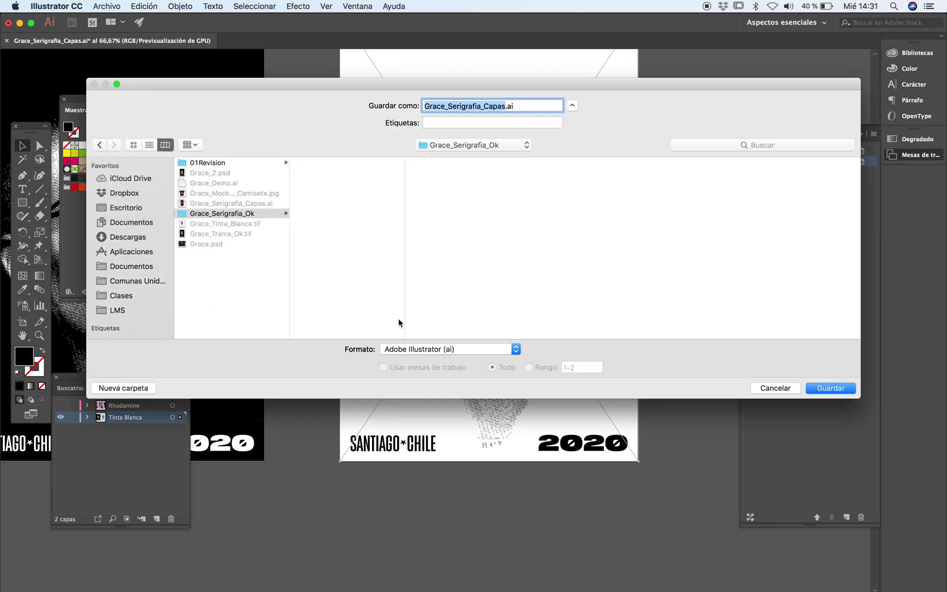
Set the copy's format to Adobe PDF and limit the artboard range to 2
click(457, 351)
click(443, 380)
click(528, 368)
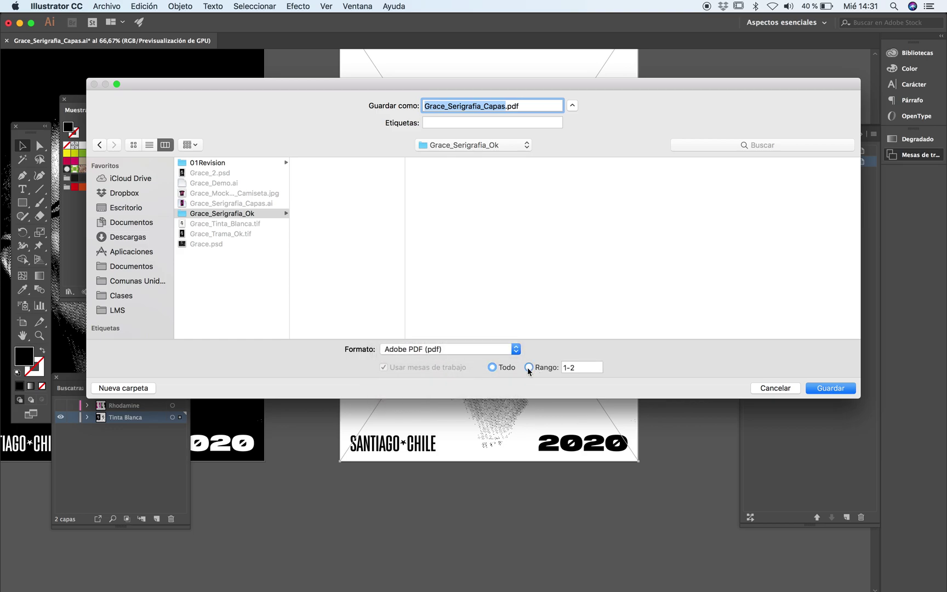
click(547, 370)
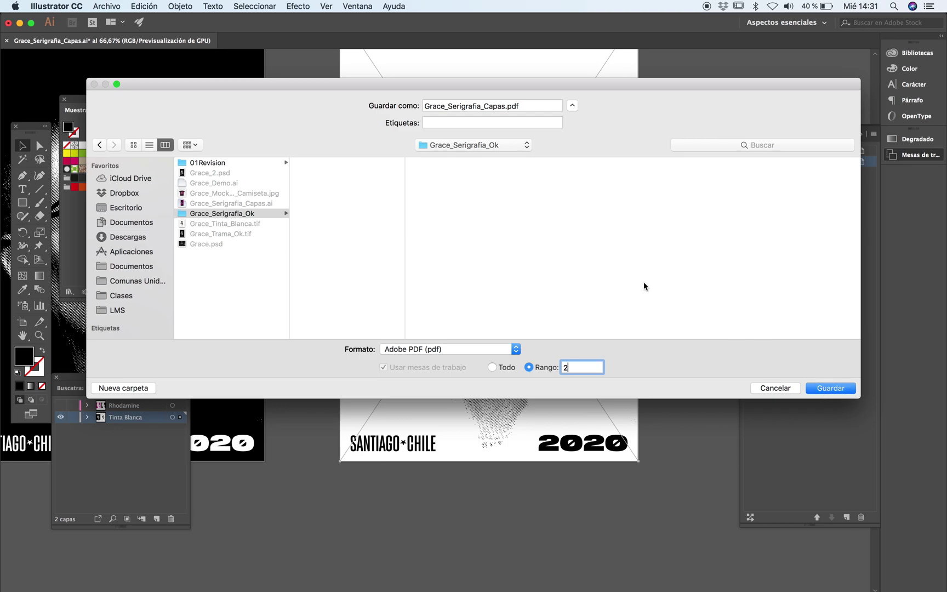
Name the PDF Grace_Tinta_Blanca and proceed to its PDF export settings
click(505, 106)
drag(505, 106, 450, 104)
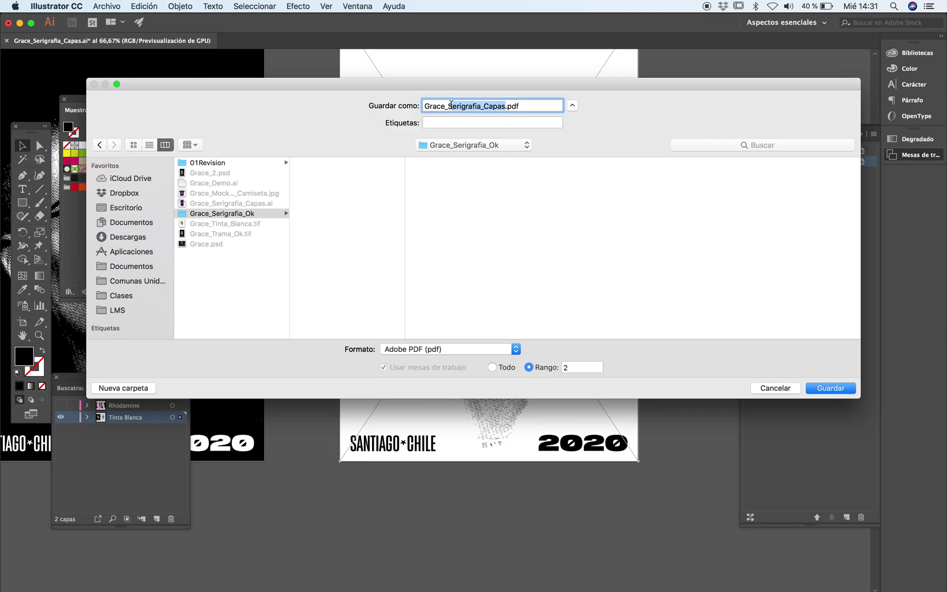
text(2)
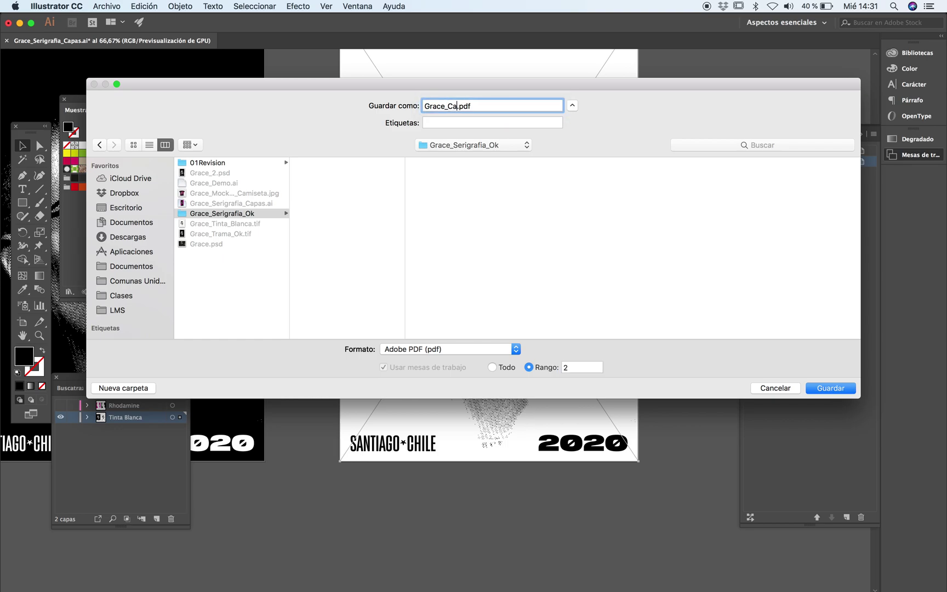
key(BackSpace)
text(m4)
key(BackSpace)
key(BackSpace)
text(T)
key(BackSpace)
text(inta_Blanca)
click(815, 388)
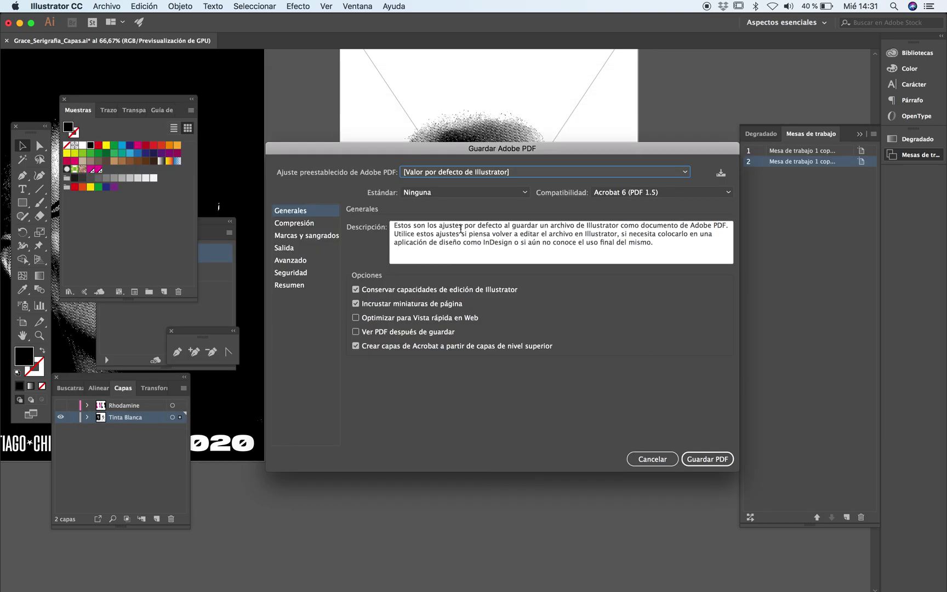
Try printer's marks reduced to trim marks only, with a custom 0,25 mm bleed instead of the document bleed
click(311, 237)
click(356, 240)
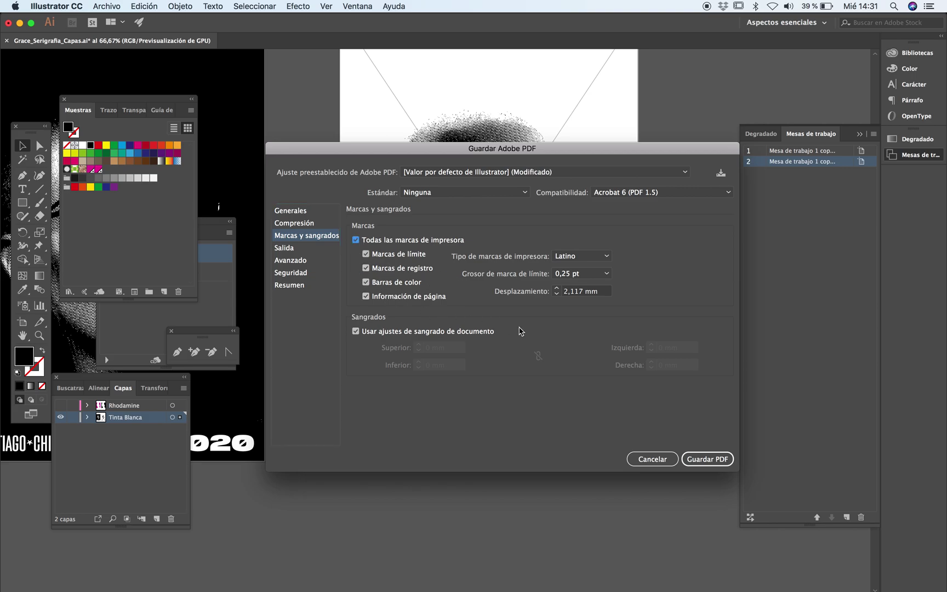
click(380, 268)
click(366, 282)
click(366, 295)
click(390, 334)
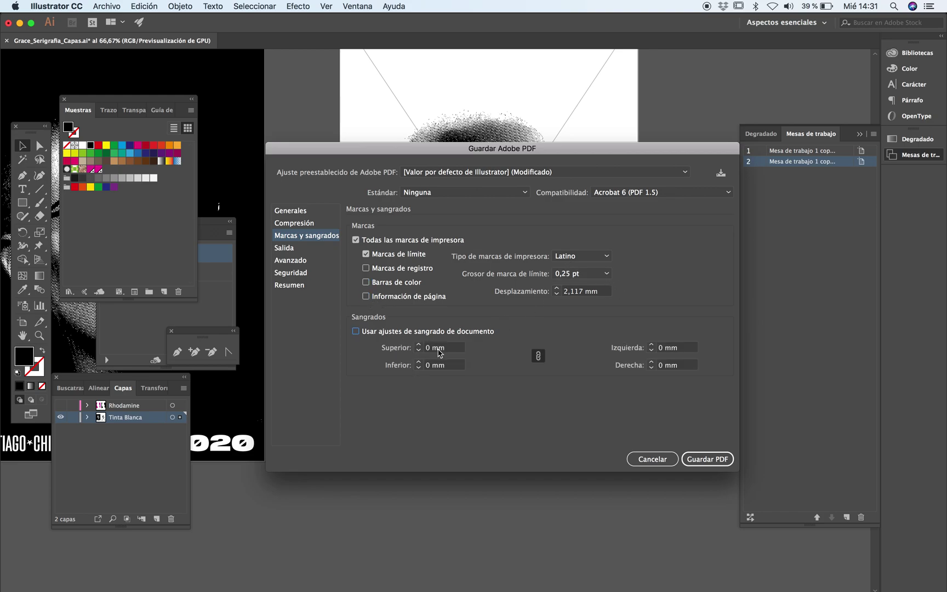
click(432, 348)
text(,25)
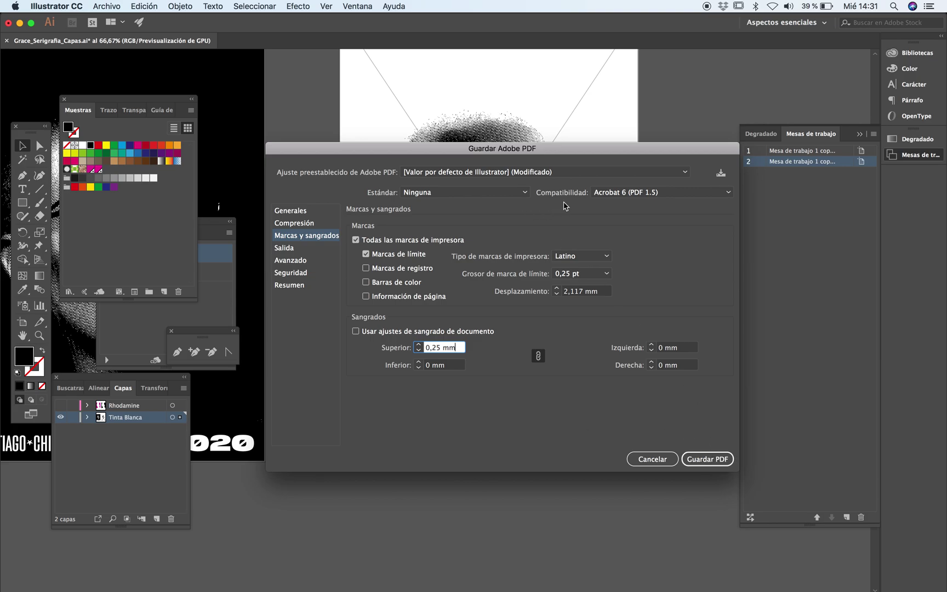
Look through the PDF presets and reset the settings to [Valor por defecto de Illustrator]
click(552, 175)
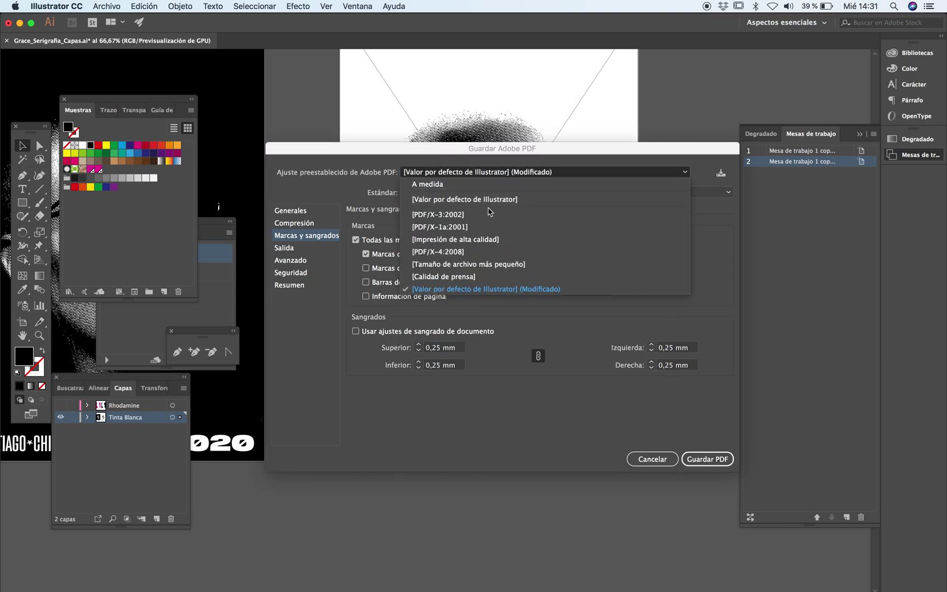
click(564, 451)
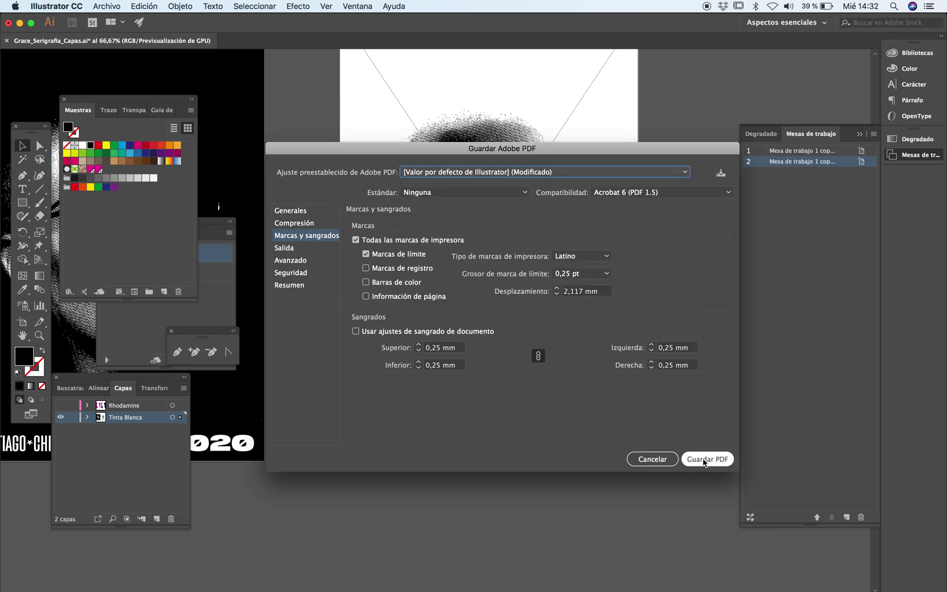
click(582, 174)
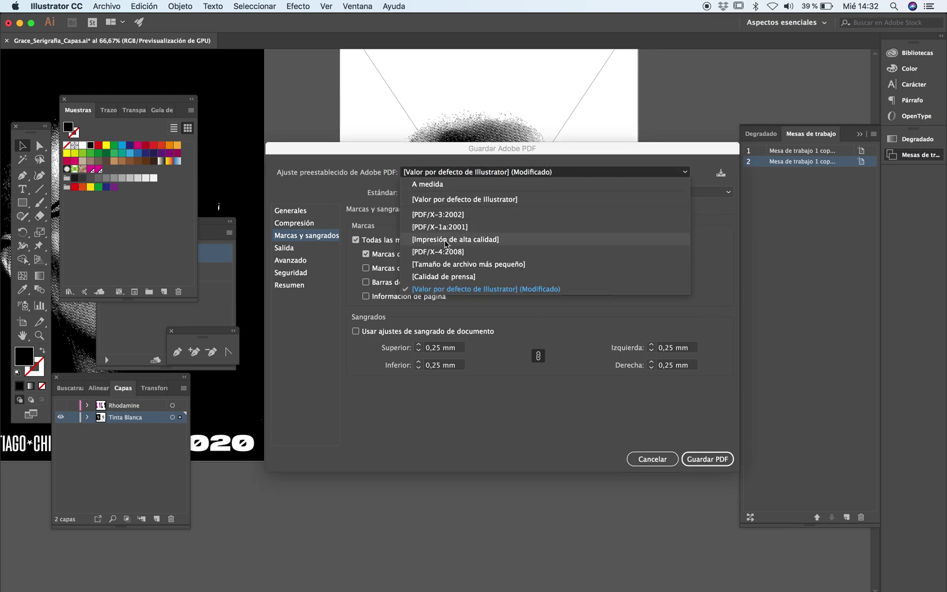
click(459, 202)
Enable only trim marks, replace the document bleed with 0,25 mm on all sides, and save the Tinta Blanca PDF
click(371, 242)
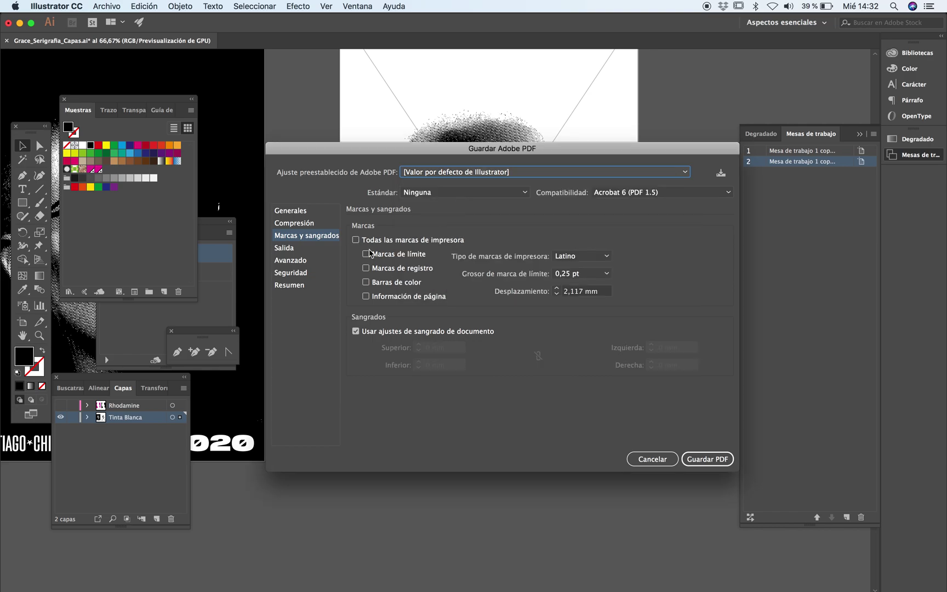
click(366, 254)
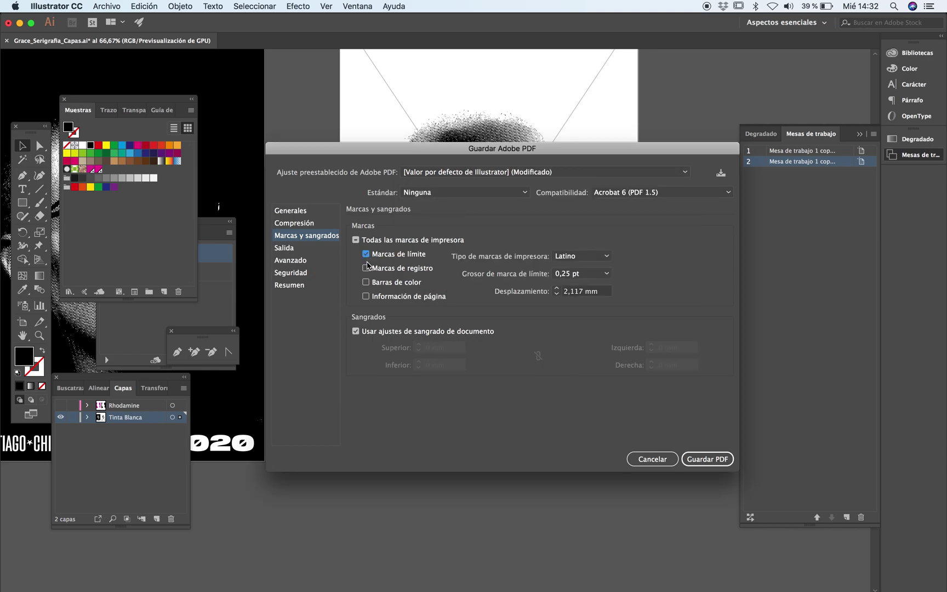
click(373, 332)
click(428, 349)
text(,25)
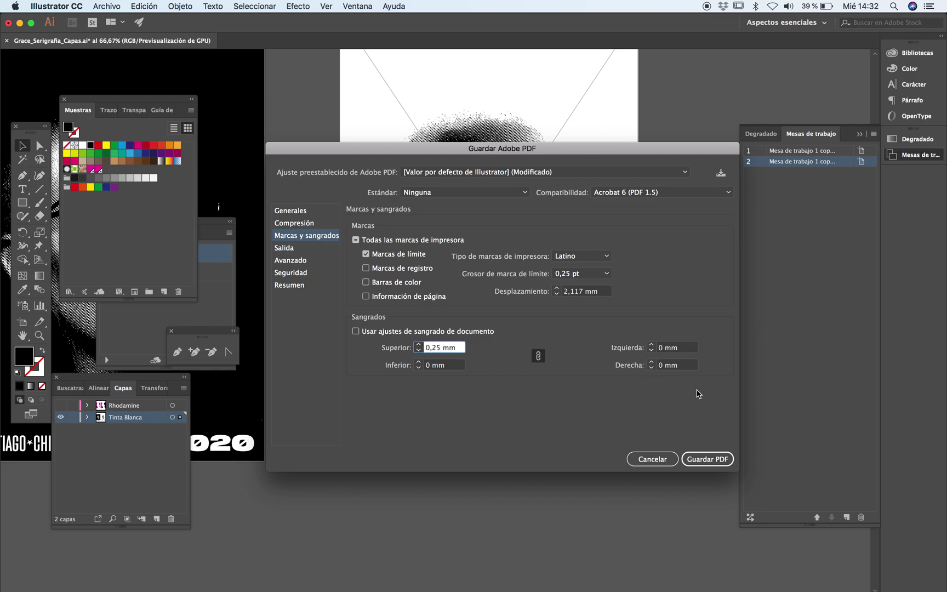
click(707, 460)
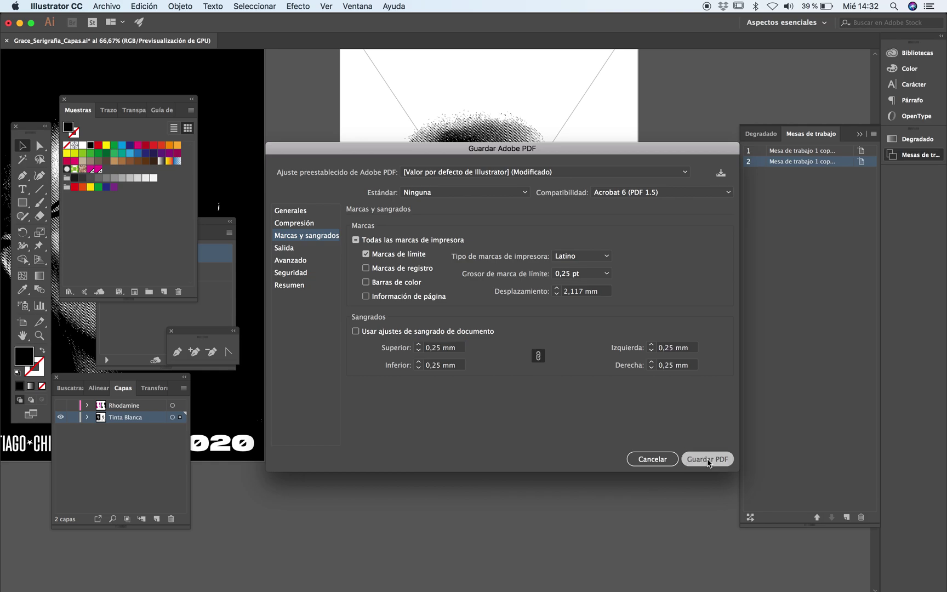
click(706, 463)
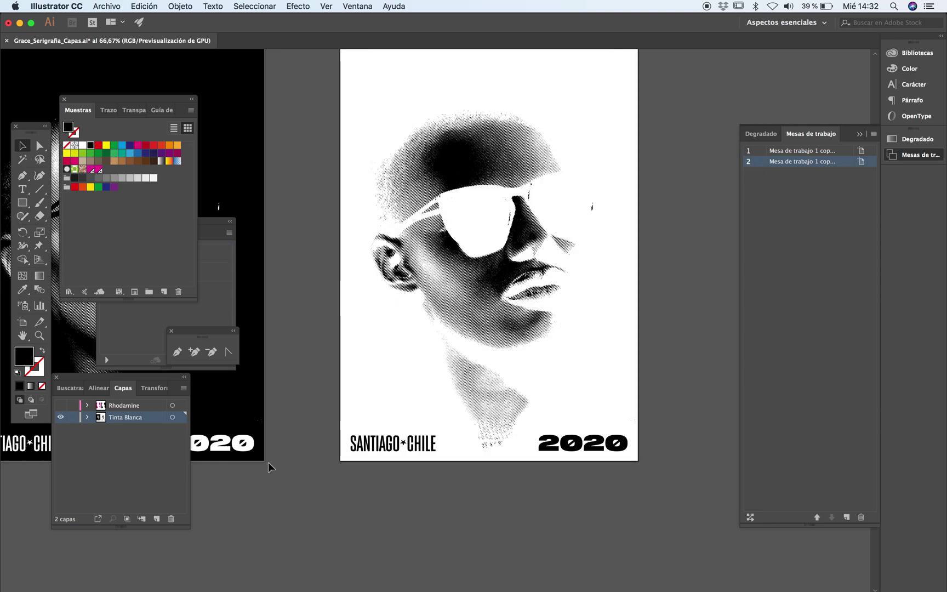
Hide the Tinta Blanca layer and show the Rhodamine layer
click(61, 418)
click(61, 406)
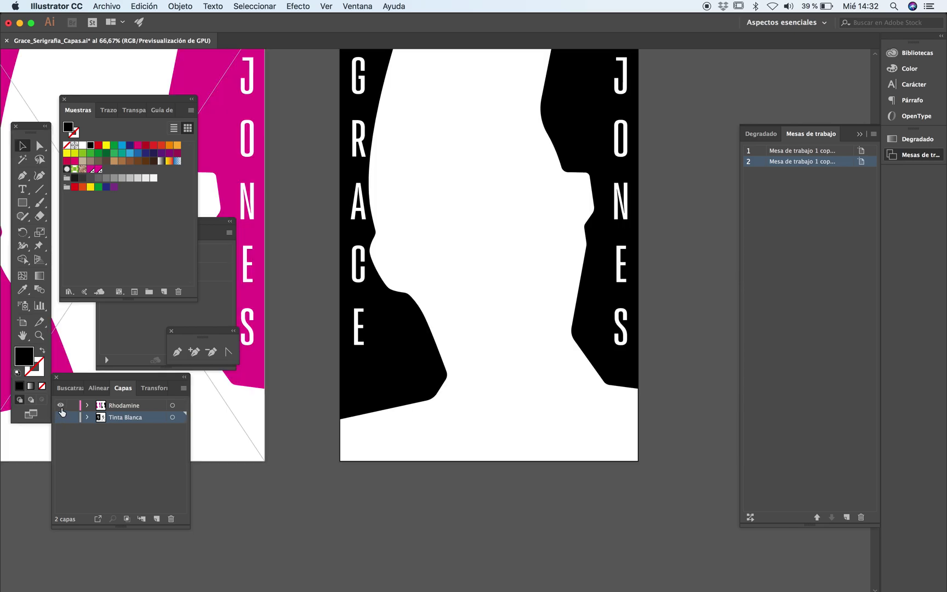
drag(551, 419, 541, 449)
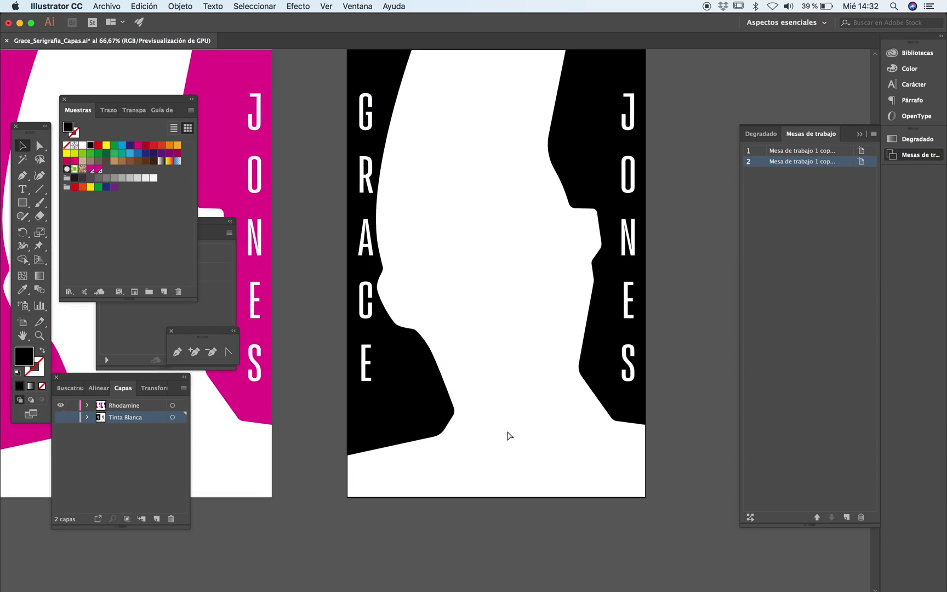
Save a copy as an Adobe PDF of artboard 2 named Grace_Tinta_Rhodamine in the Grace_Serigrafia_Ok folder
key(super+shift+s)
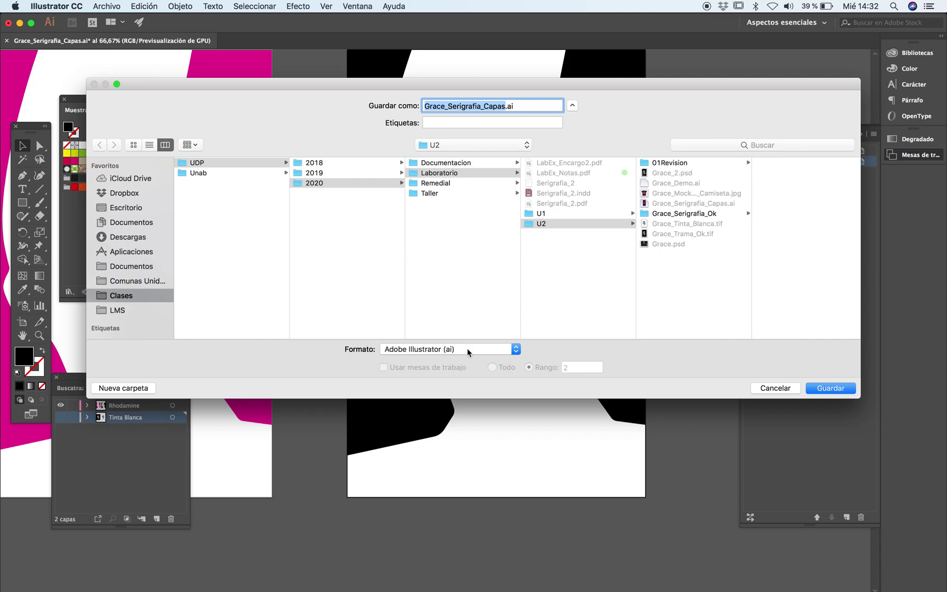
click(466, 349)
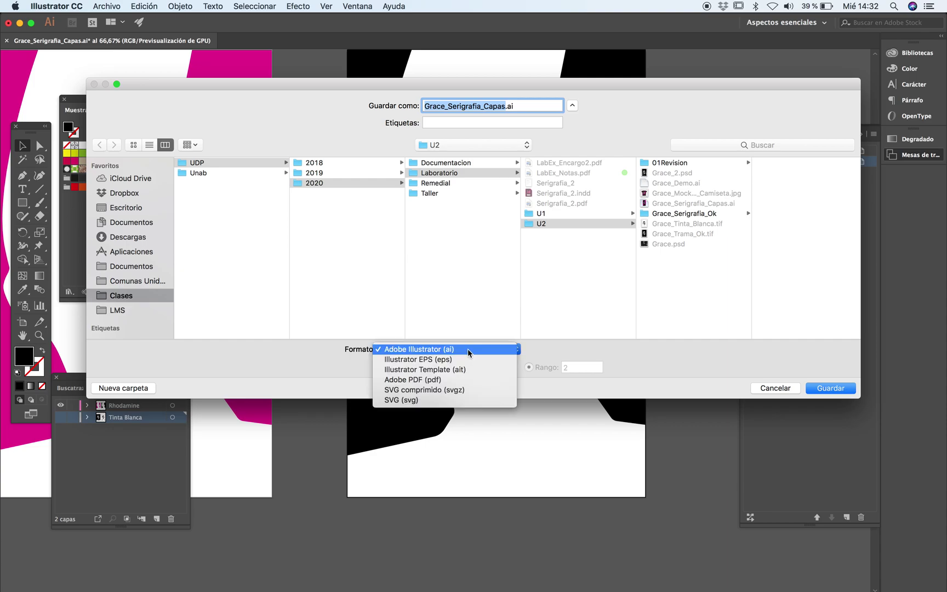
click(449, 380)
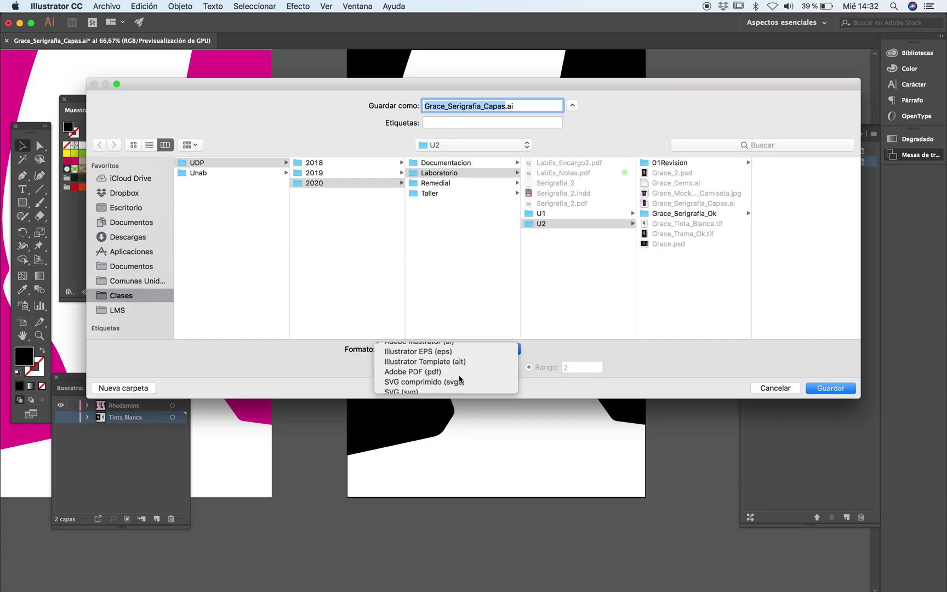
click(688, 216)
click(796, 164)
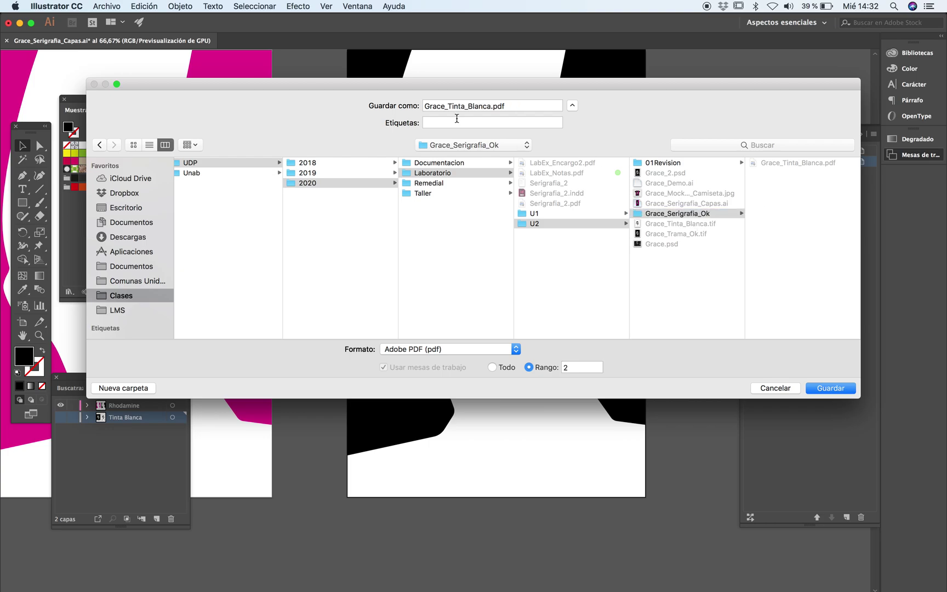
drag(492, 106, 468, 104)
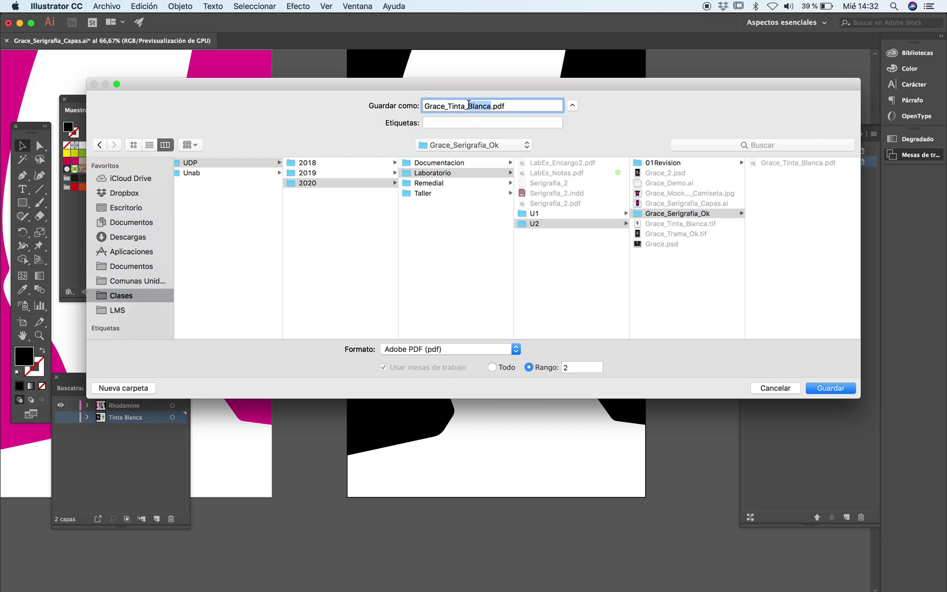
text(Rhodamine)
click(833, 388)
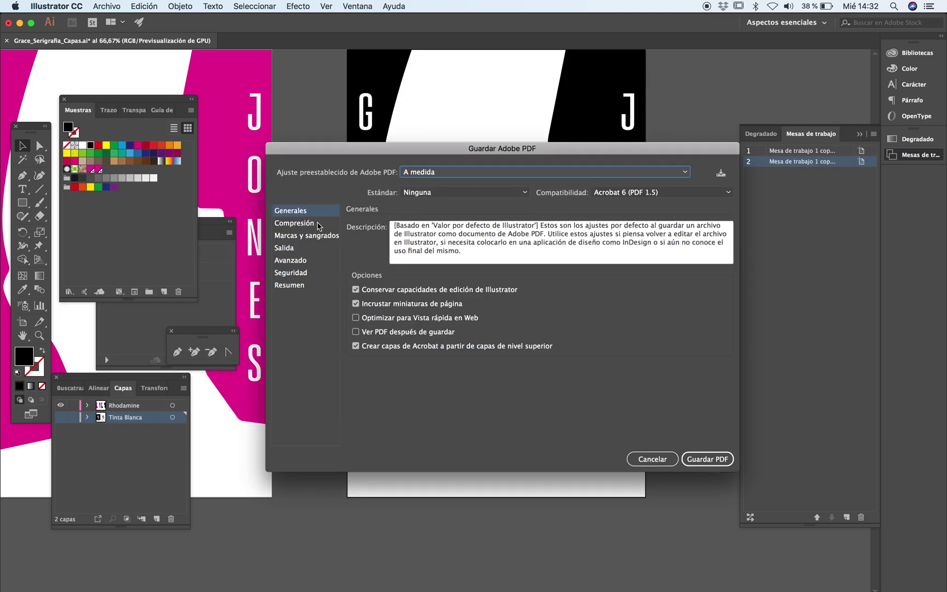
Review the compression, general, and marks and bleed settings, and save the Rhodamine PDF
click(314, 225)
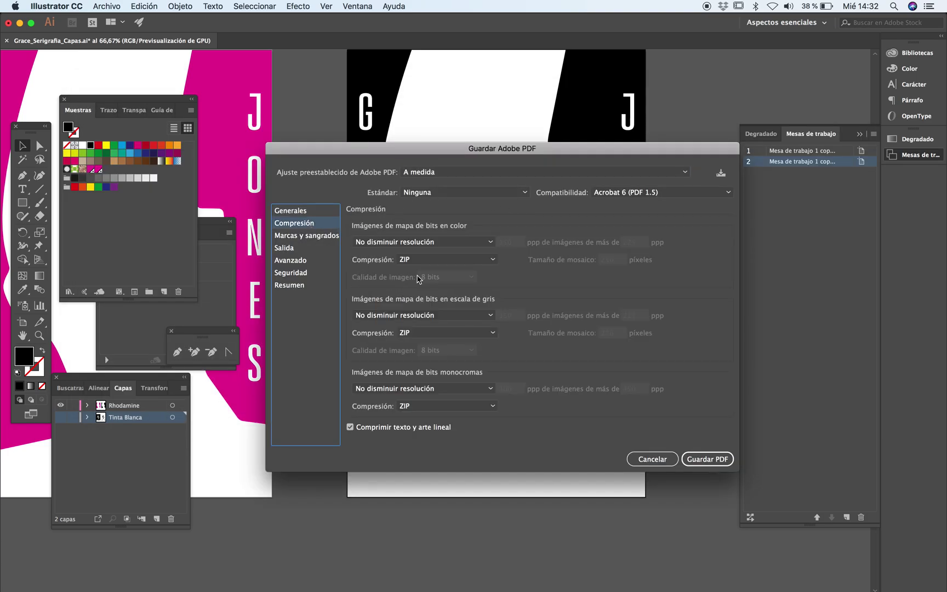
click(307, 211)
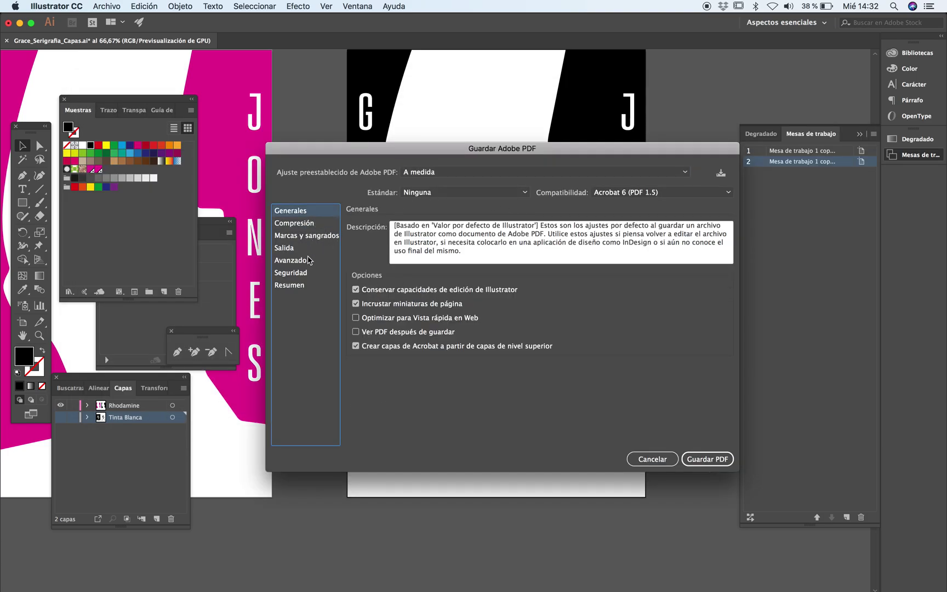
click(305, 236)
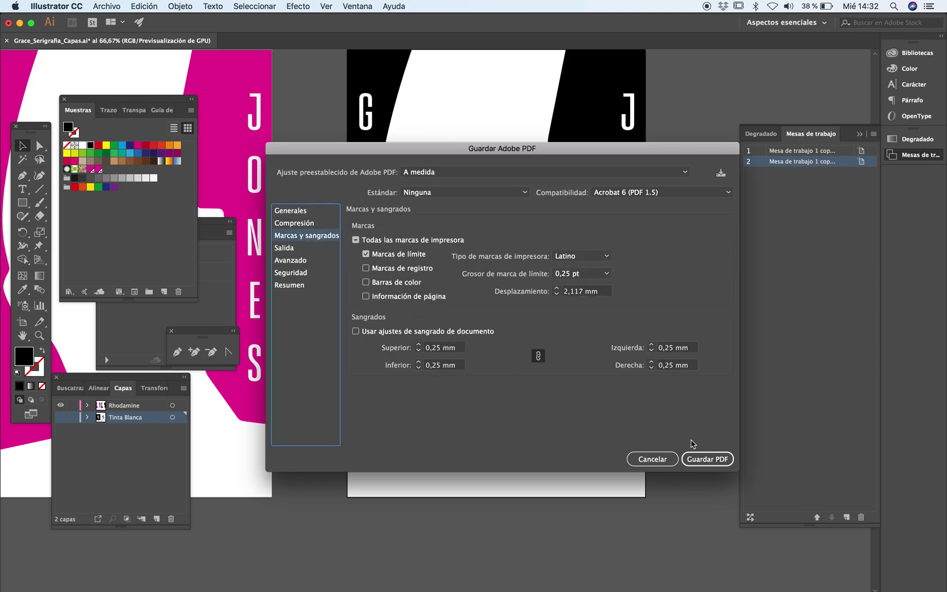
click(705, 458)
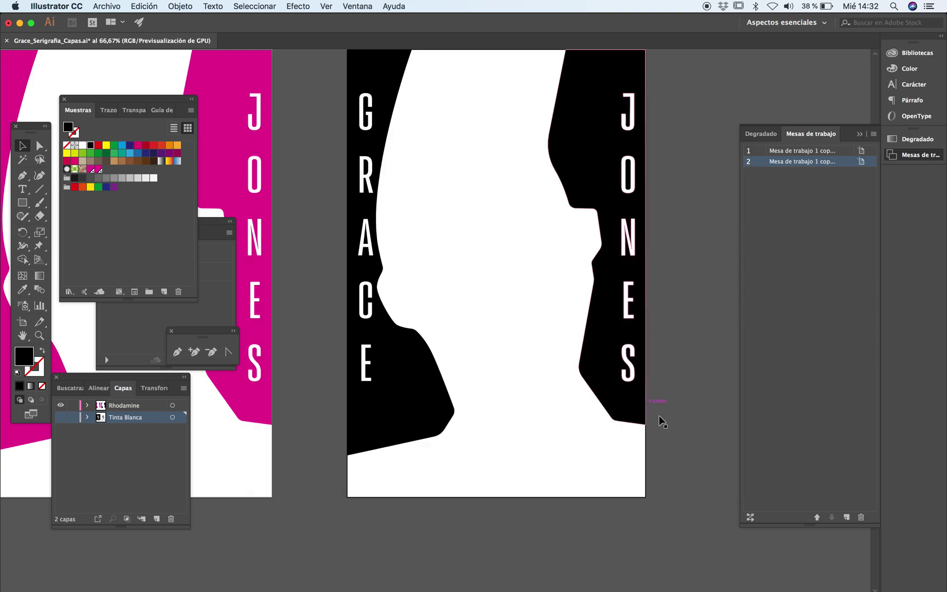
Switch to Finder and open the Grace_Serigrafia_Ok folder inside the U2 folder
key(super+Tab)
key(super+Tab)
key(super+Tab)
key(super+Tab)
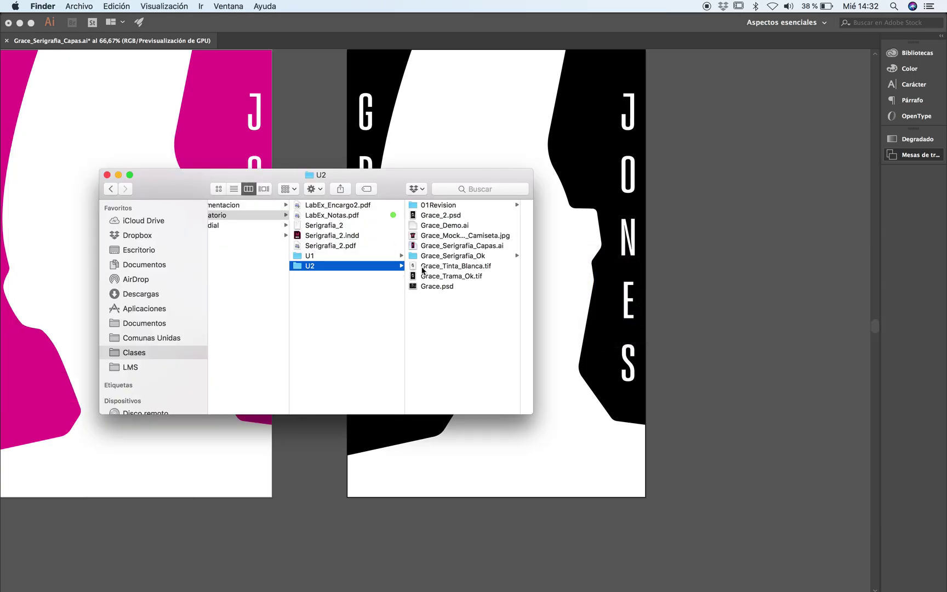
click(441, 257)
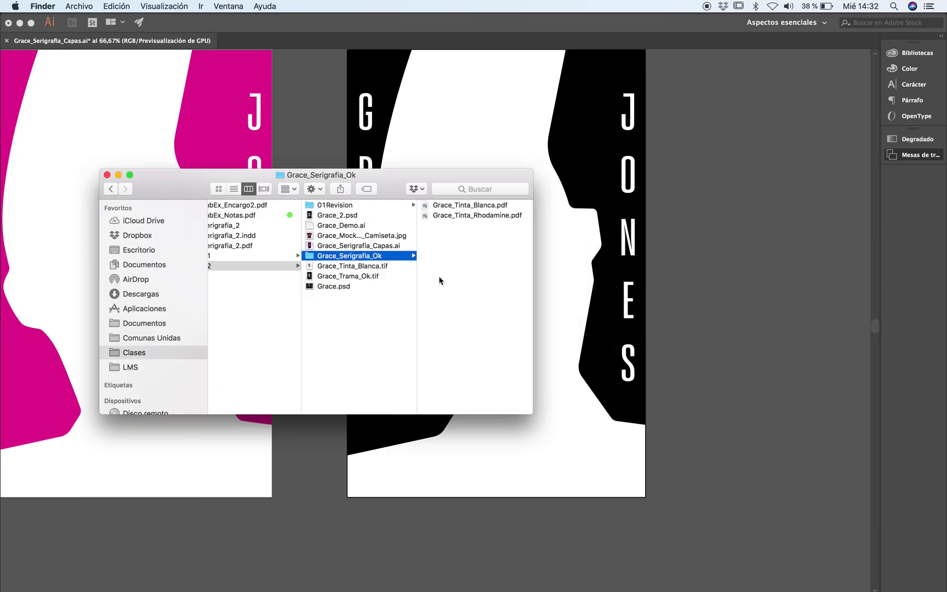
Preview Grace_Tinta_Blanca.pdf and Grace_Tinta_Rhodamine.pdf alternately to compare the ink separations and trim marks, and close the preview
click(451, 205)
key(space)
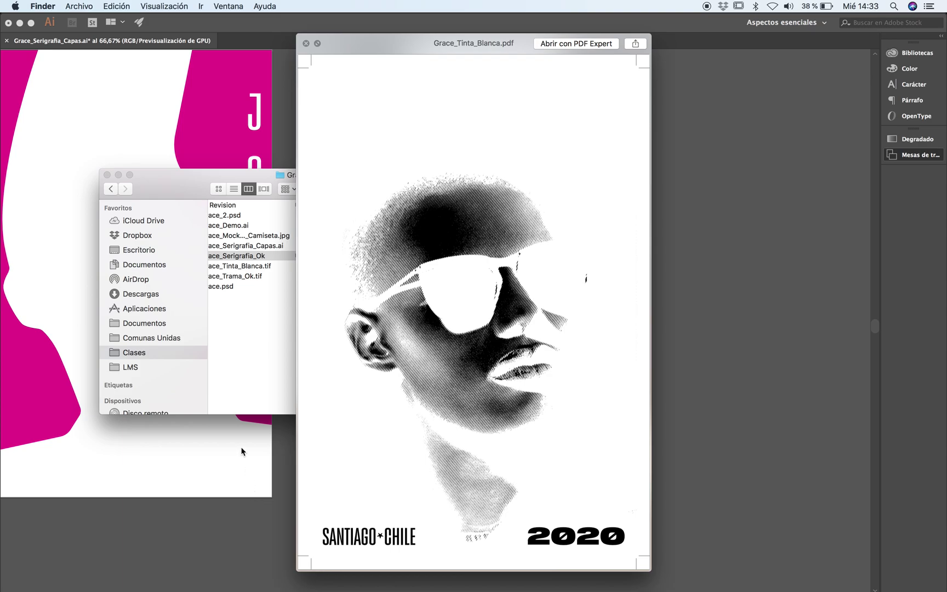
key(Down)
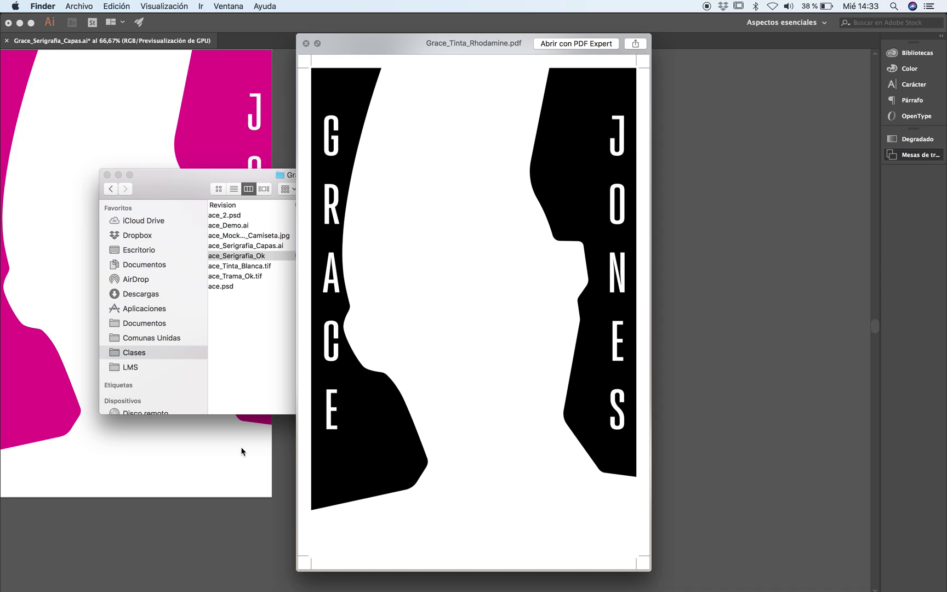
key(Up)
key(Down)
key(Up)
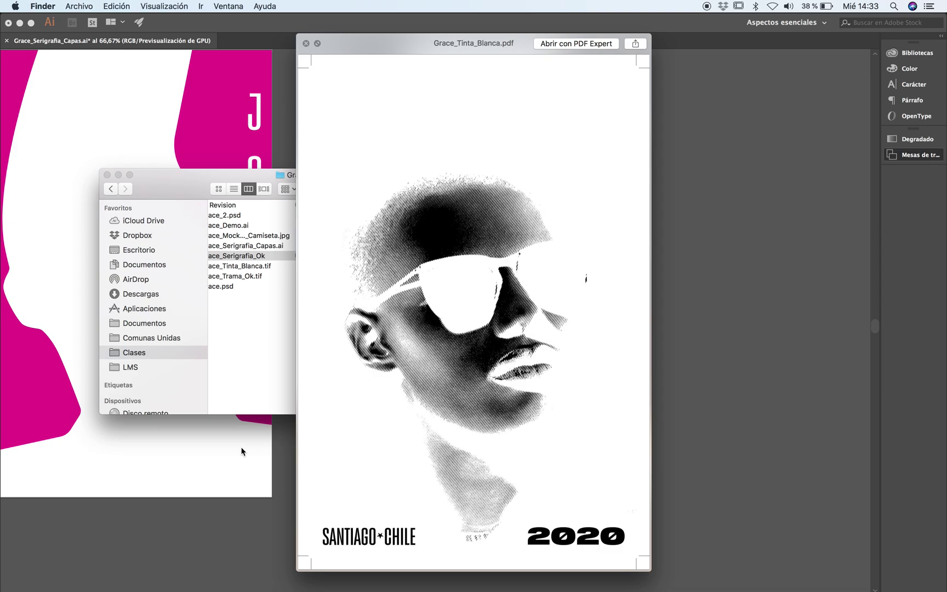
key(space)
Move Grace_Mockup_Camiseta.jpg from the U2 folder into the Grace_Serigrafia_Ok folder
scroll(292, 286, left, 2)
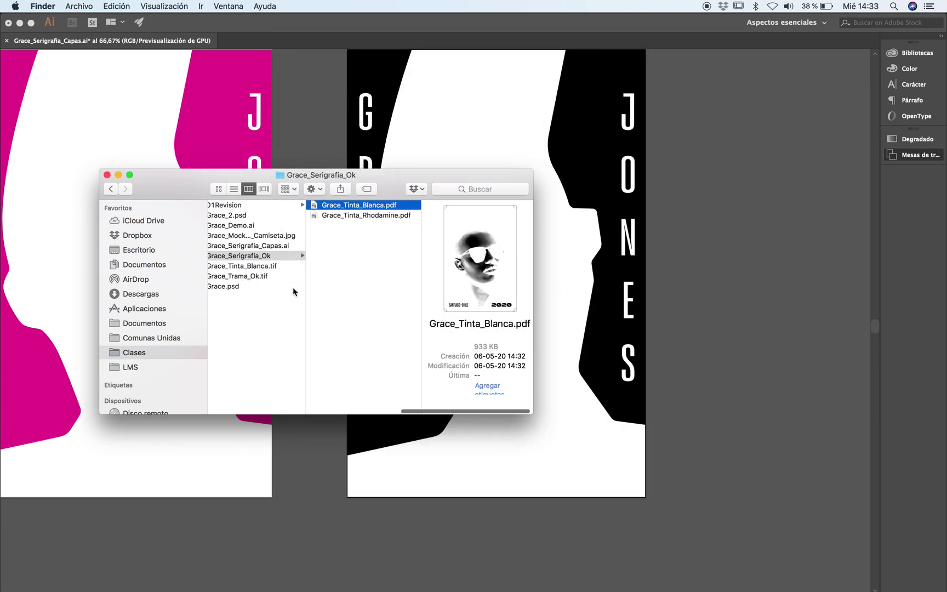
click(255, 235)
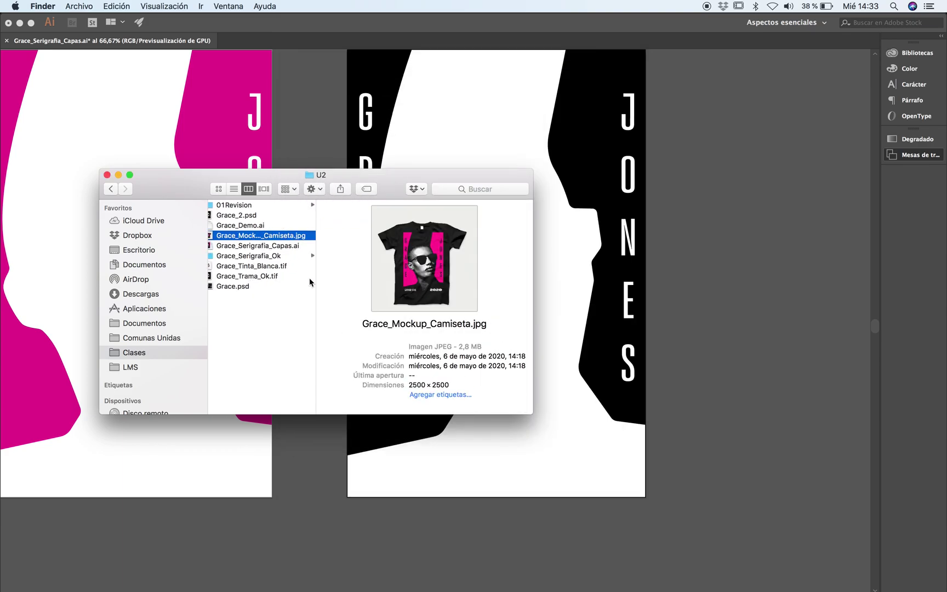
drag(265, 236, 388, 254)
Preview the T-shirt mockup Grace_Mockup_Camiseta.jpg in the Grace_Serigrafia_Ok folder, and close the preview
click(366, 207)
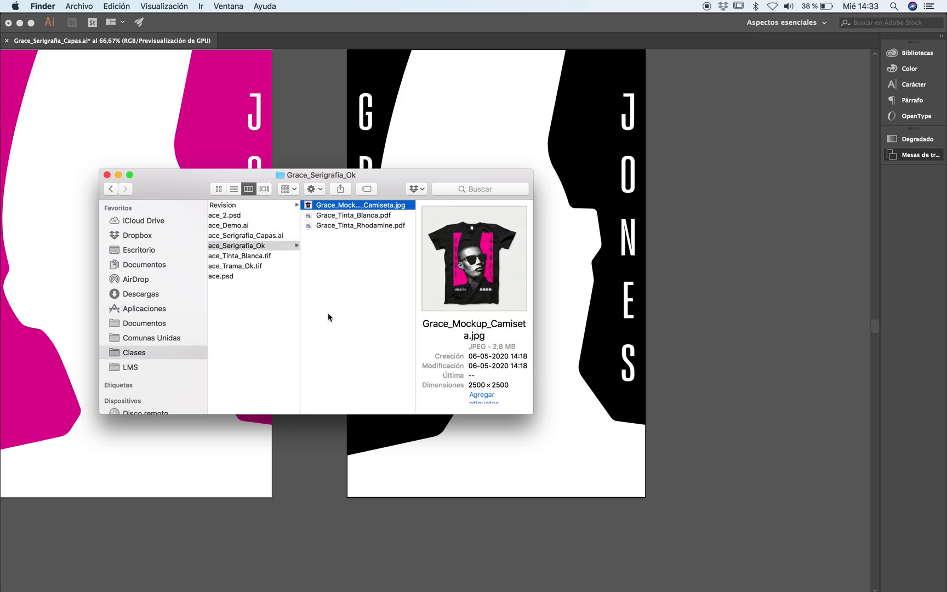
key(space)
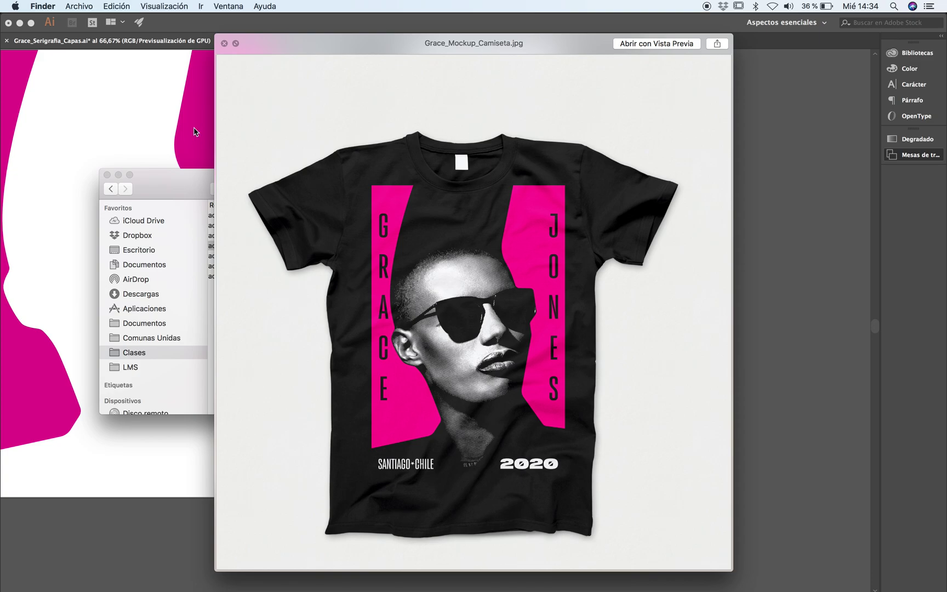
click(224, 43)
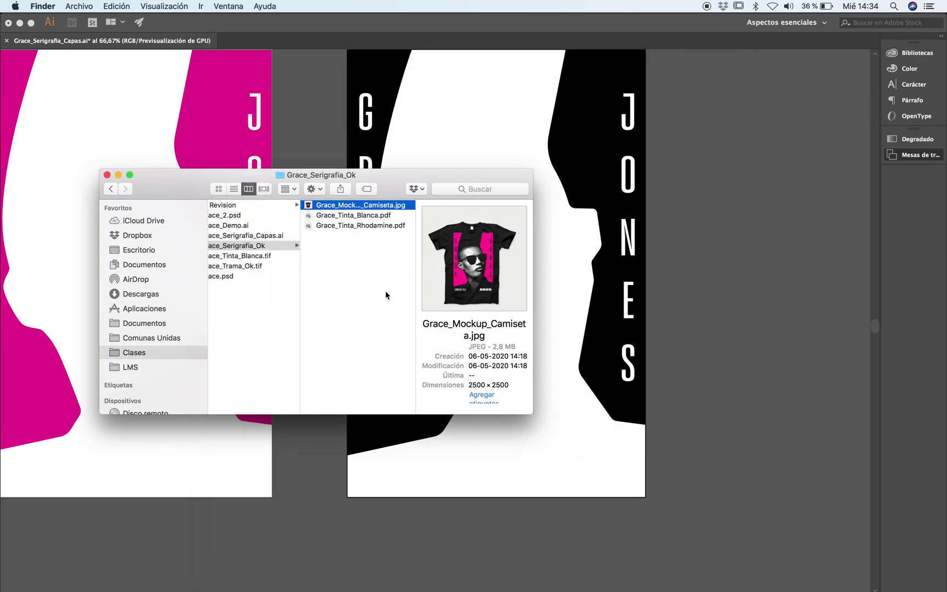